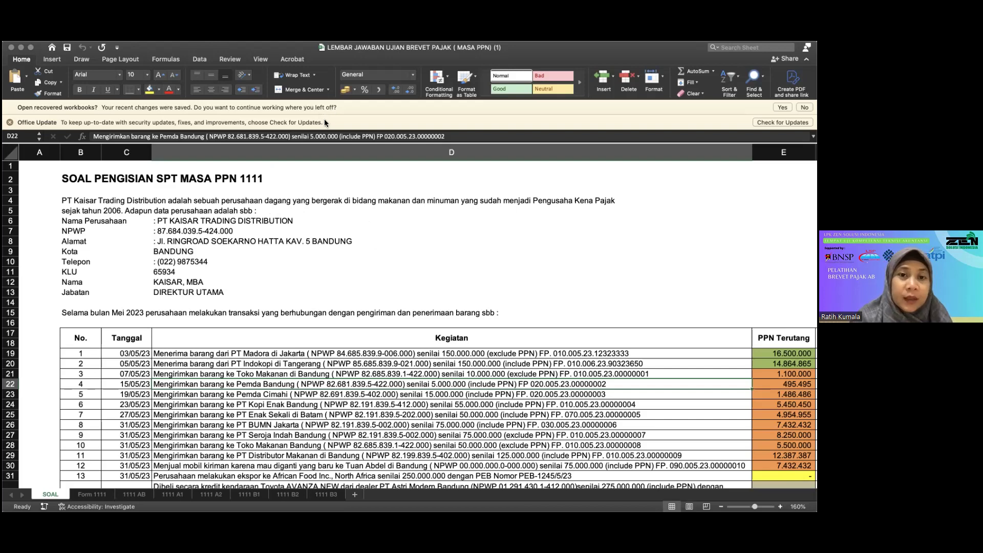
Step: Review the company data, the May 2023 transaction list and the filing conditions, including transaction 1's PPN Terutang formula and Ket entry
scroll(246, 382, "down", 2)
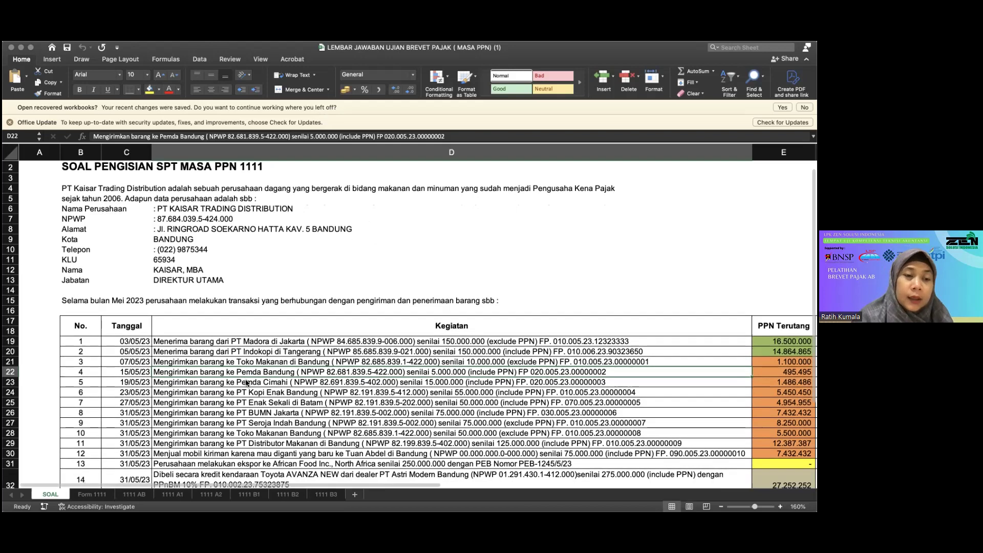
scroll(246, 382, "down", 1)
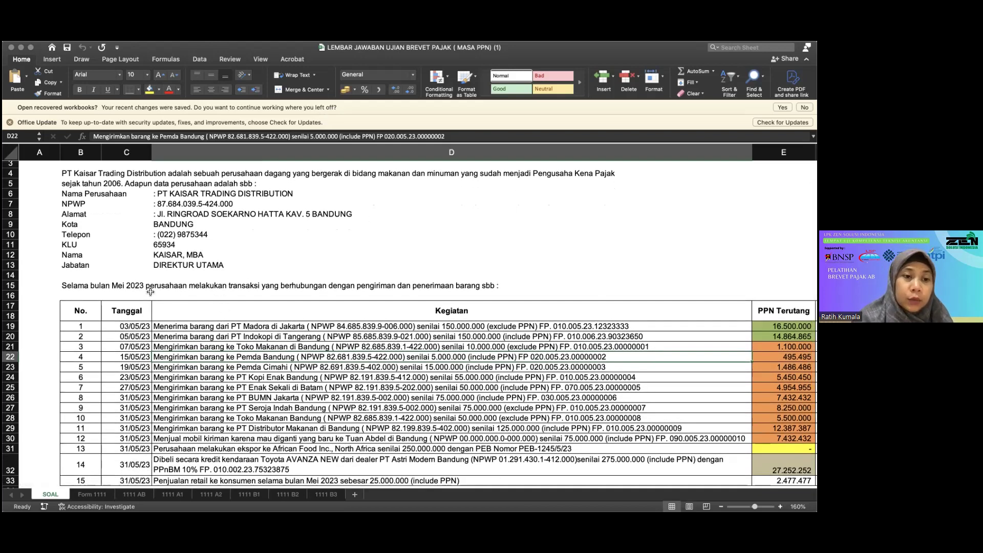
scroll(186, 314, "down", 2)
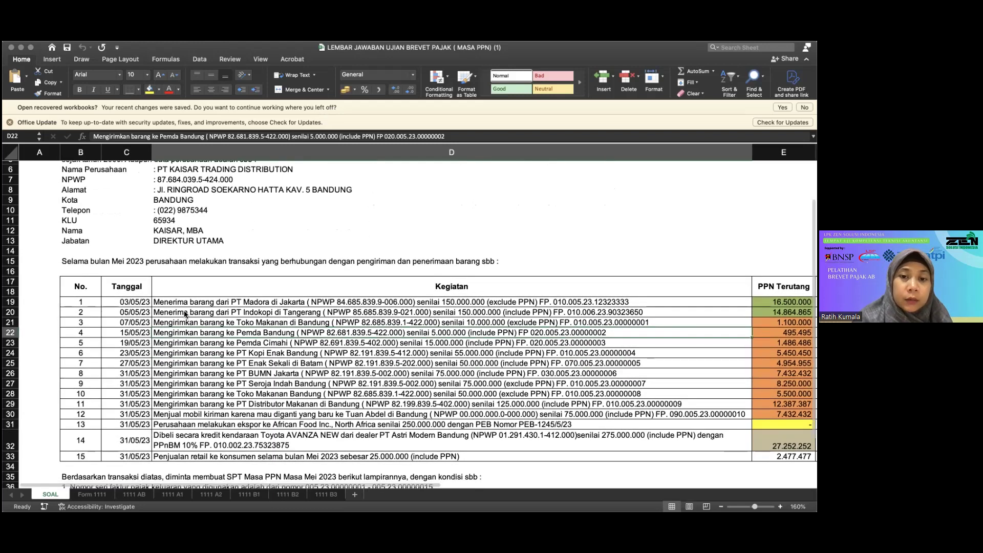
scroll(185, 314, "down", 2)
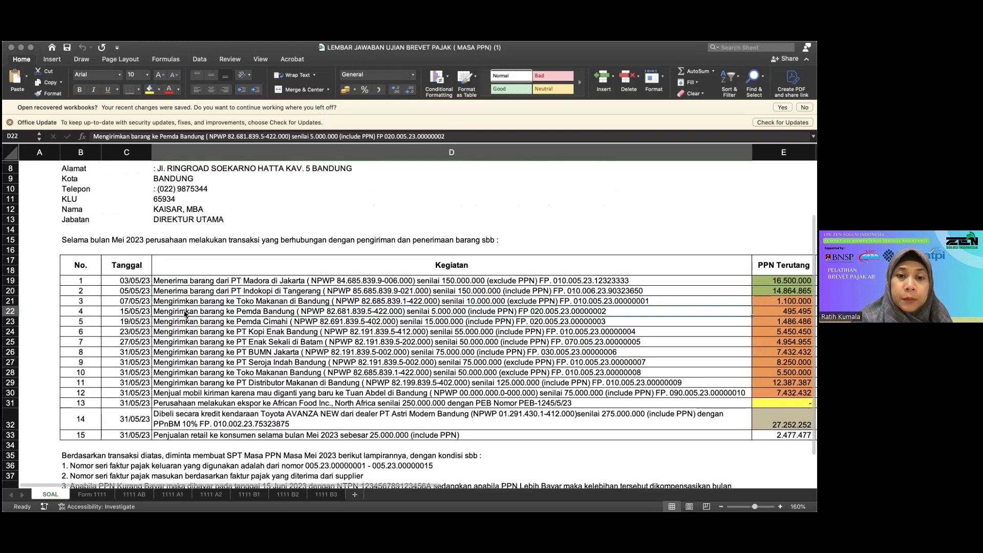
scroll(185, 314, "down", 3)
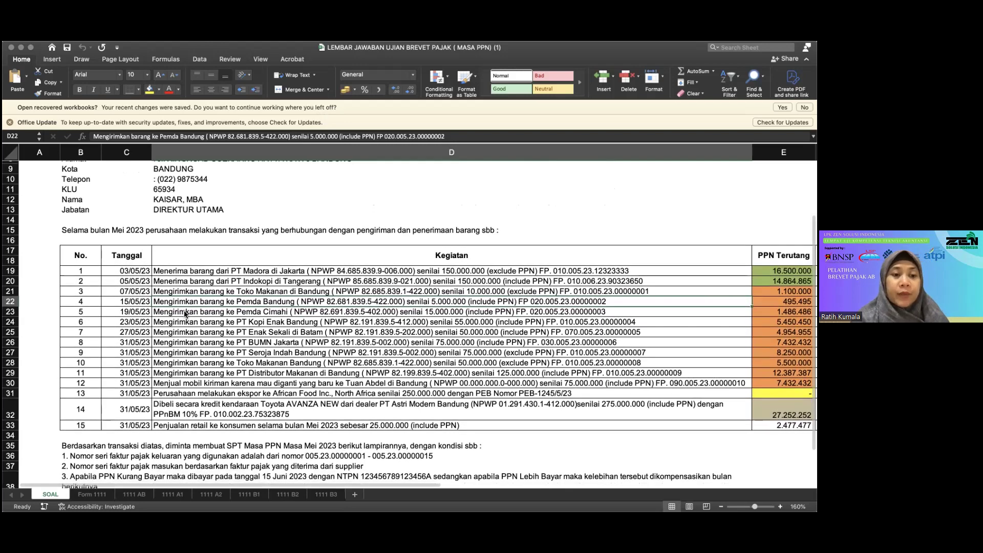
scroll(185, 313, "down", 3)
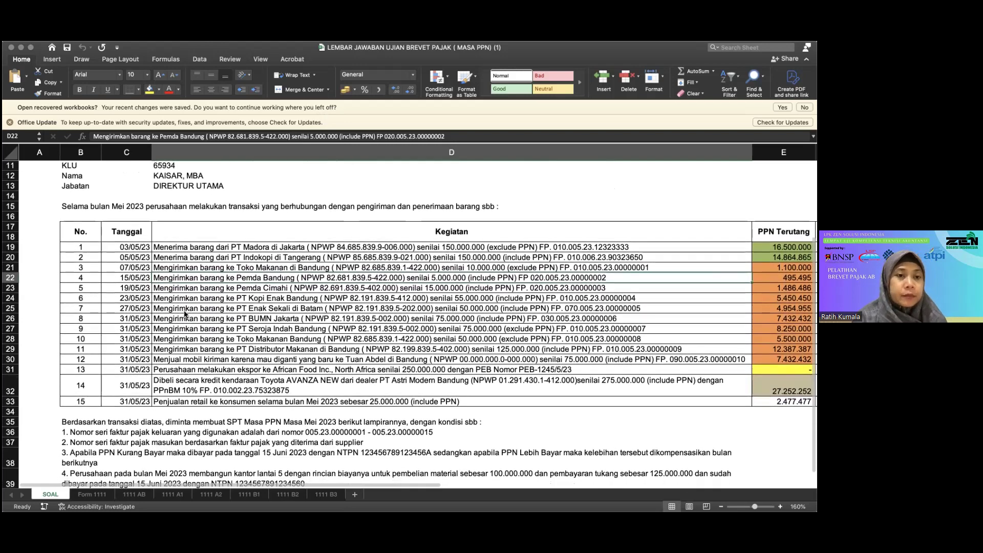
scroll(185, 314, "right", 3)
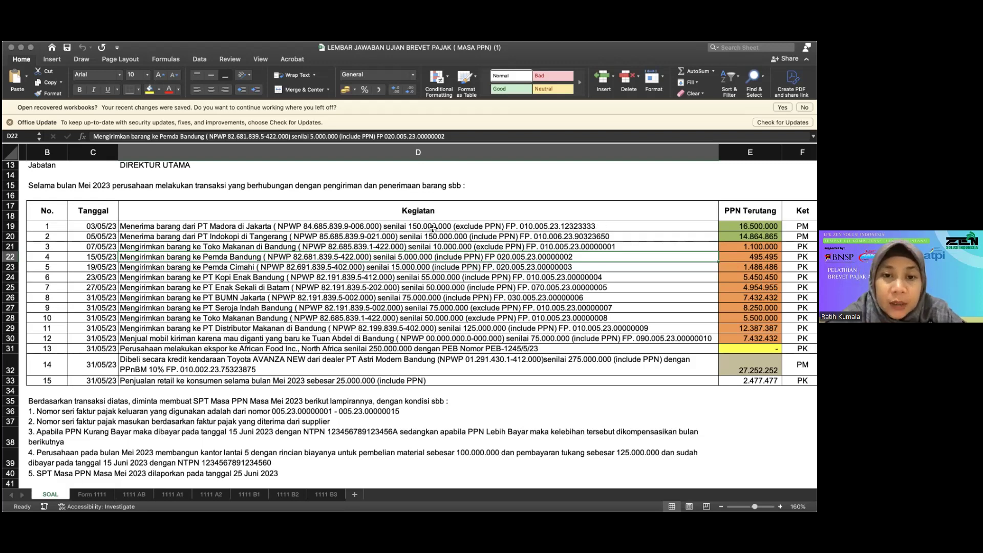
left_click(751, 228)
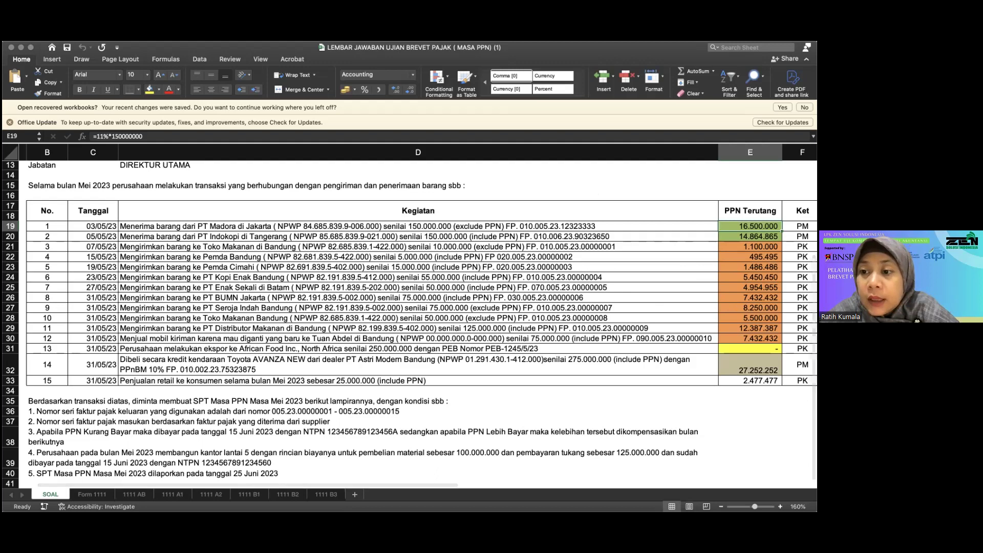
left_click(802, 226)
scroll(409, 317, "right", 1)
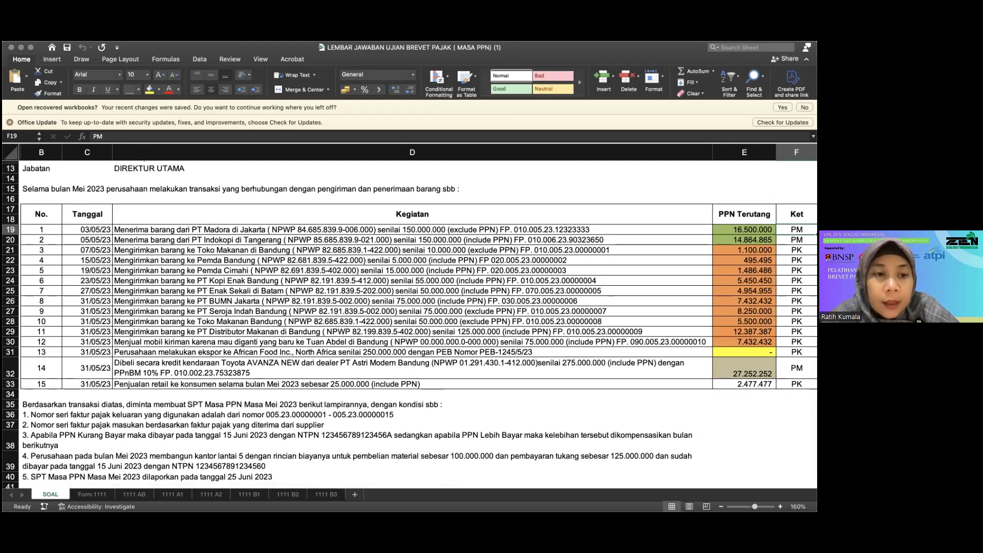
Step: Enter the bold, underlined heading "NOTE:" in cell B42, below the filing conditions
scroll(696, 277, "down", 3)
scroll(696, 276, "left", 1)
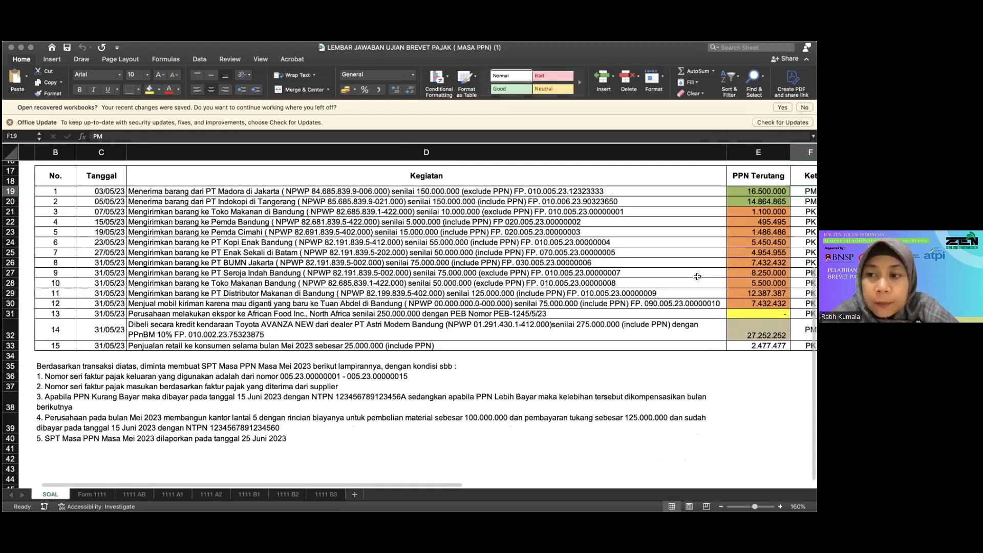
scroll(697, 277, "up", 2)
scroll(697, 277, "right", 1)
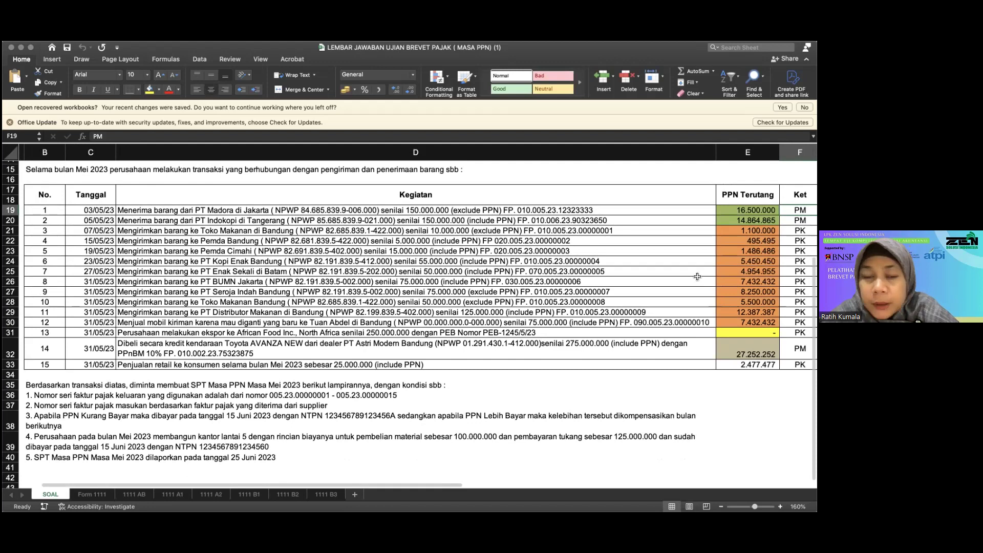
scroll(159, 406, "down", 2)
scroll(159, 406, "left", 1)
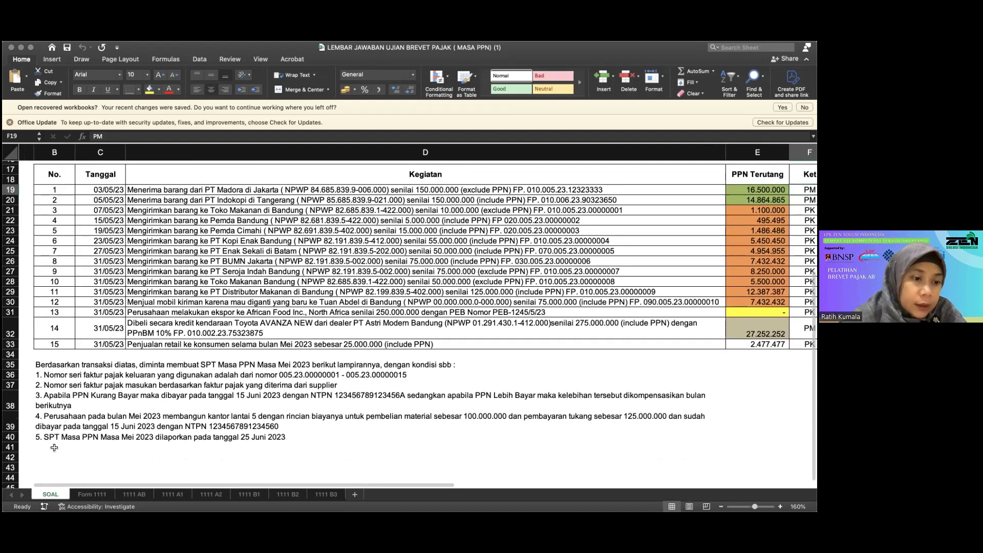
left_click(41, 456)
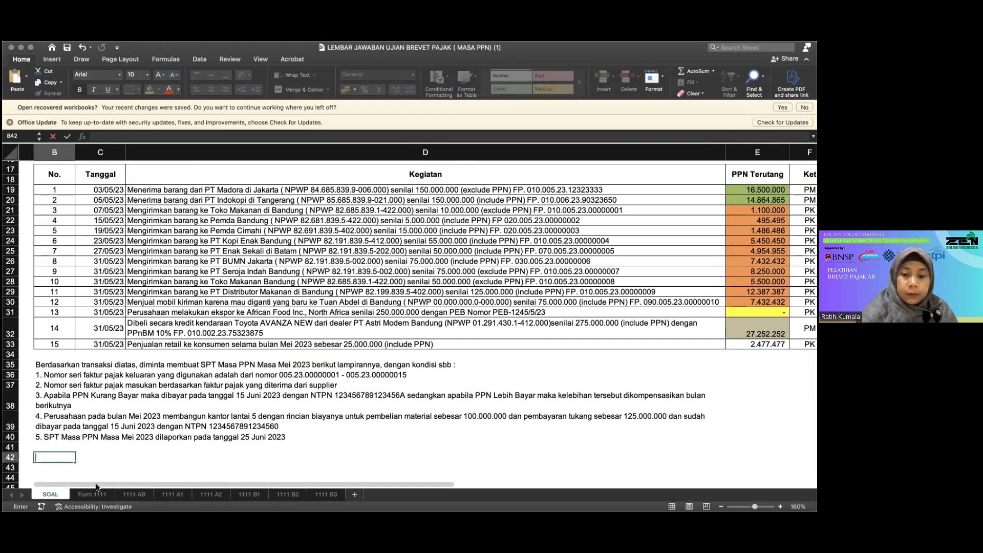
key("super+u")
type("NOTE:")
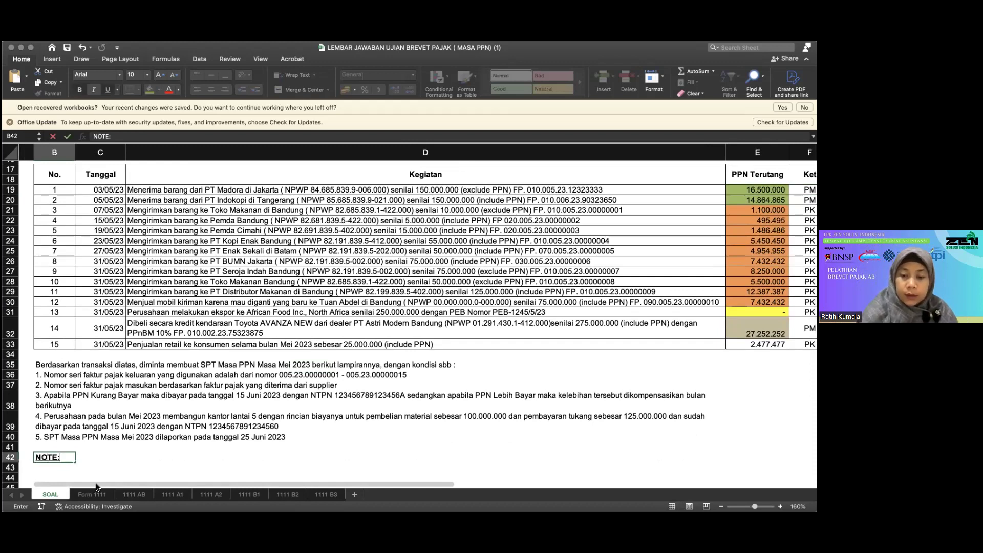
key("Return")
Step: Enter the abbreviation explanation "PM : Pajak Masukan" in cell B43, under the note heading
type("PM : PAJA")
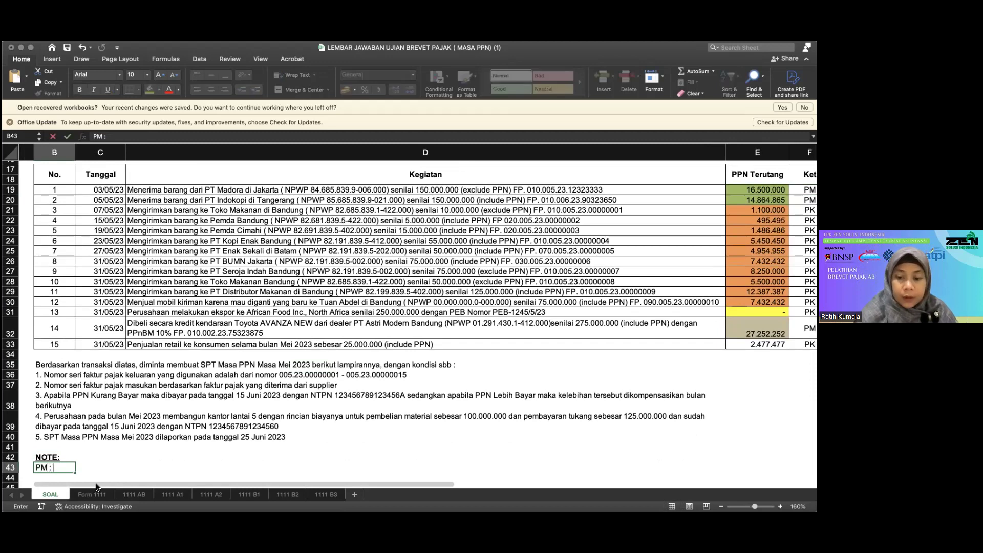
key("BackSpace")
key("BackSpace")
key("BackSpace")
type("ajak Masu")
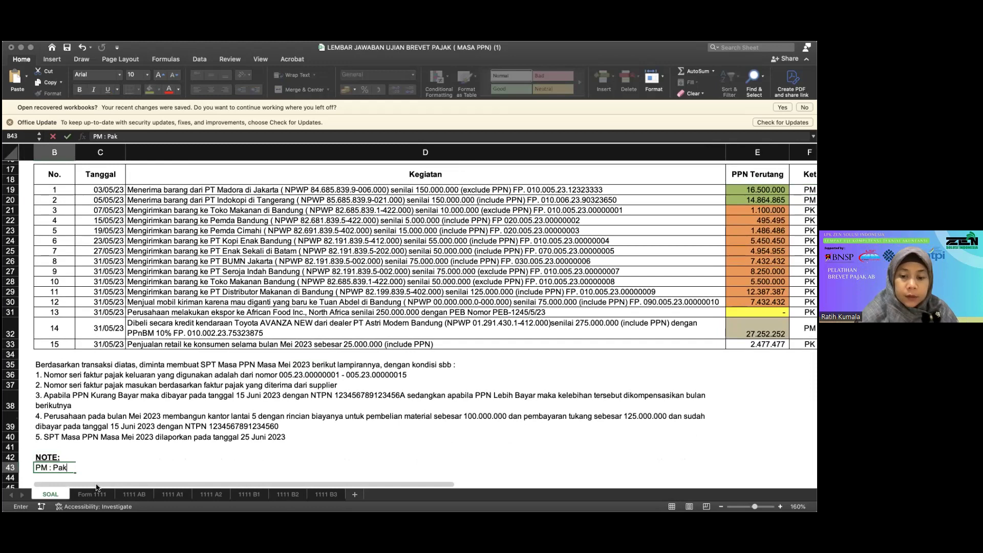
type("kan")
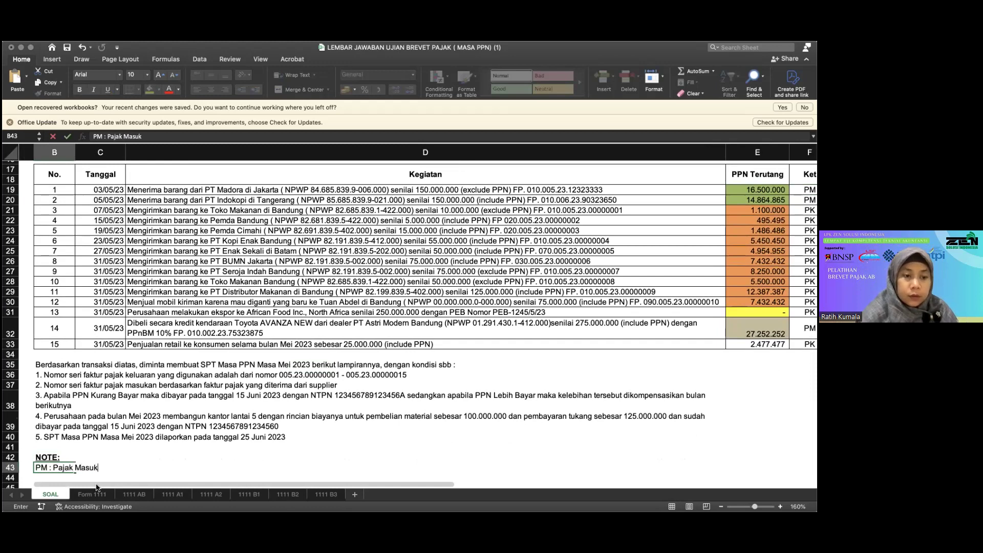
key("Return")
Step: Enter the abbreviation explanation "PK : Pajak Keluaran" in cell B44
type("PK : P")
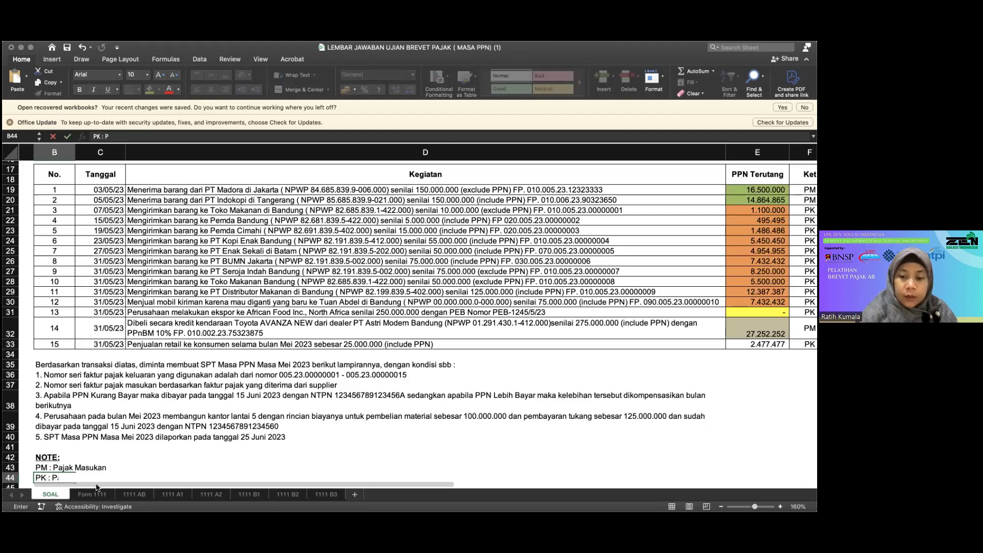
type("ajak Keluara")
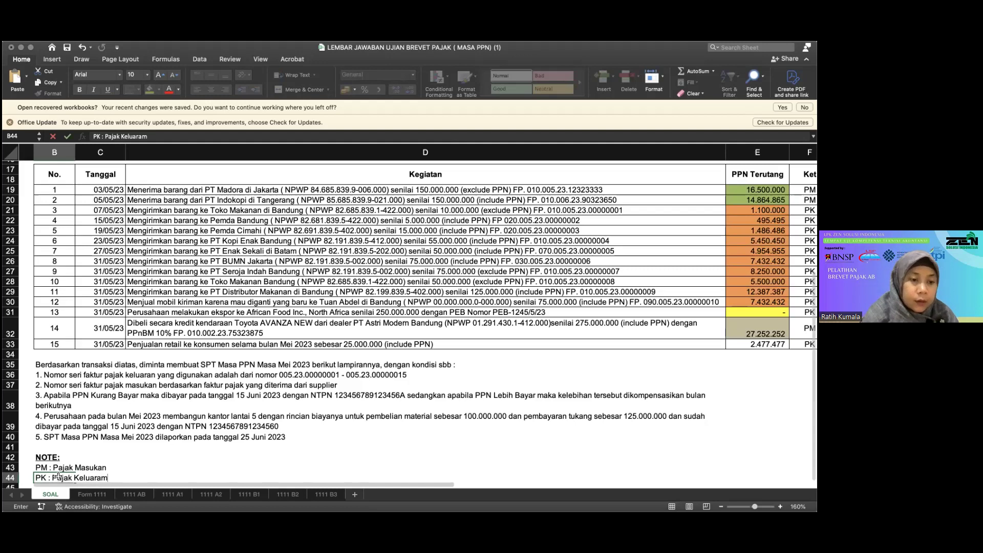
type("n")
key("Left")
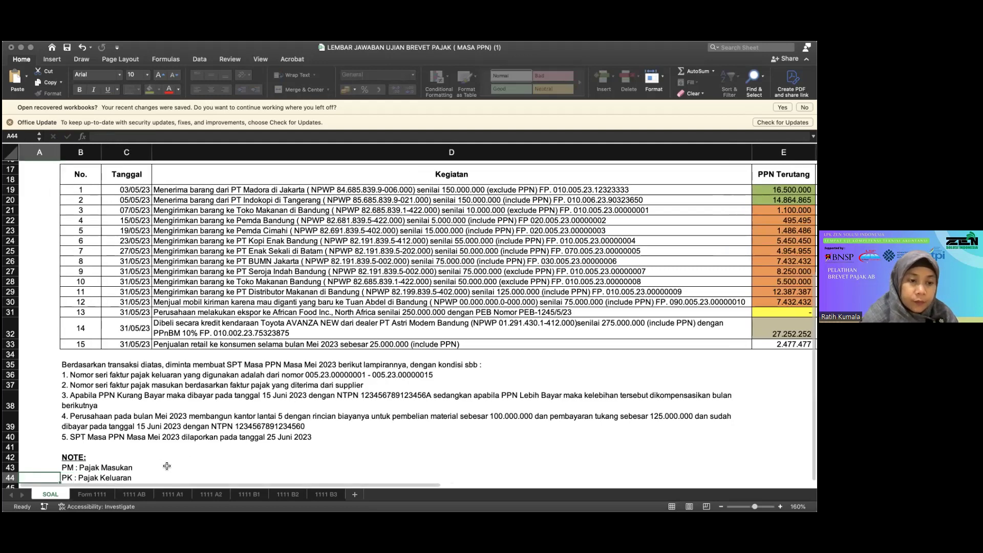
Step: Insert "(VAT IN)" after PM in cell B43 so the note reads "PM (VAT IN) : Pajak Masukan"
left_click(69, 478)
double_click(73, 466)
type("(")
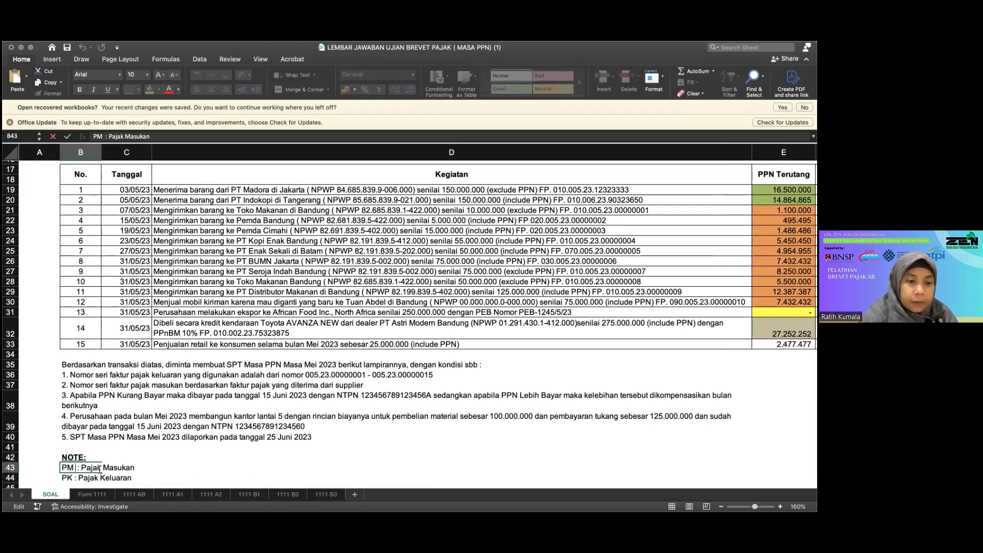
type("VAT")
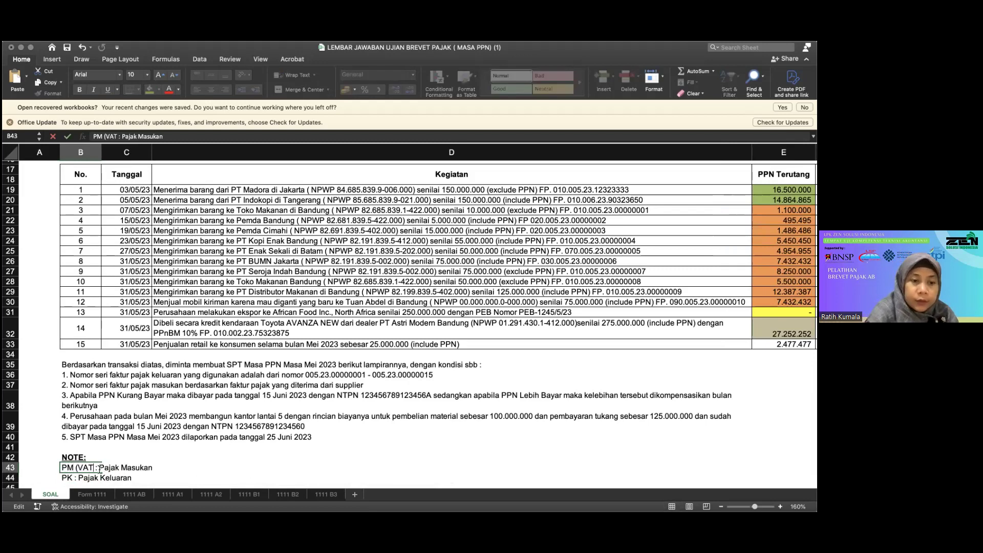
type(" IN)")
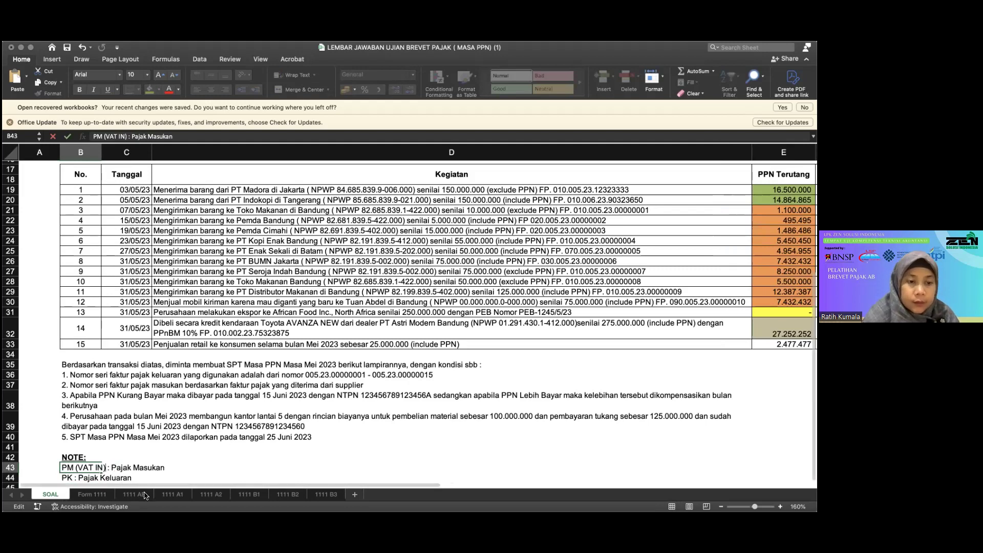
key("Return")
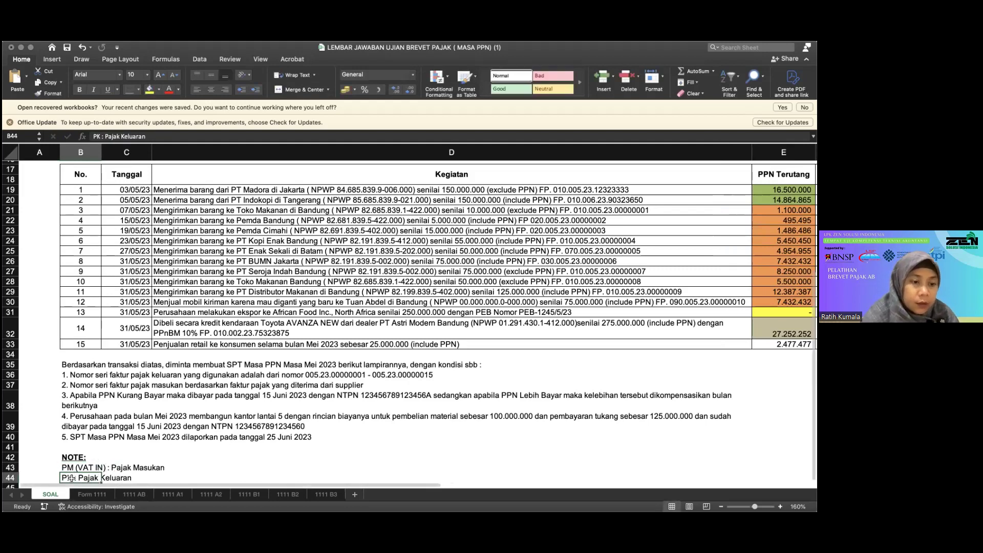
Step: Insert "(VAT OUT)" after PK in cell B44 so the note reads "PK (VAT OUT) : Pajak Keluaran"
double_click(71, 478)
type("(VAT")
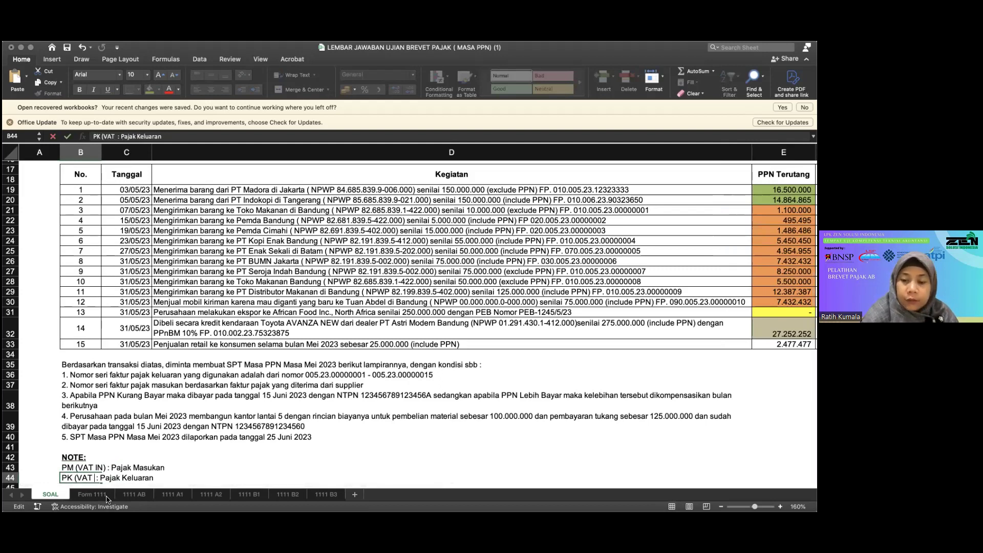
type(" OUT)")
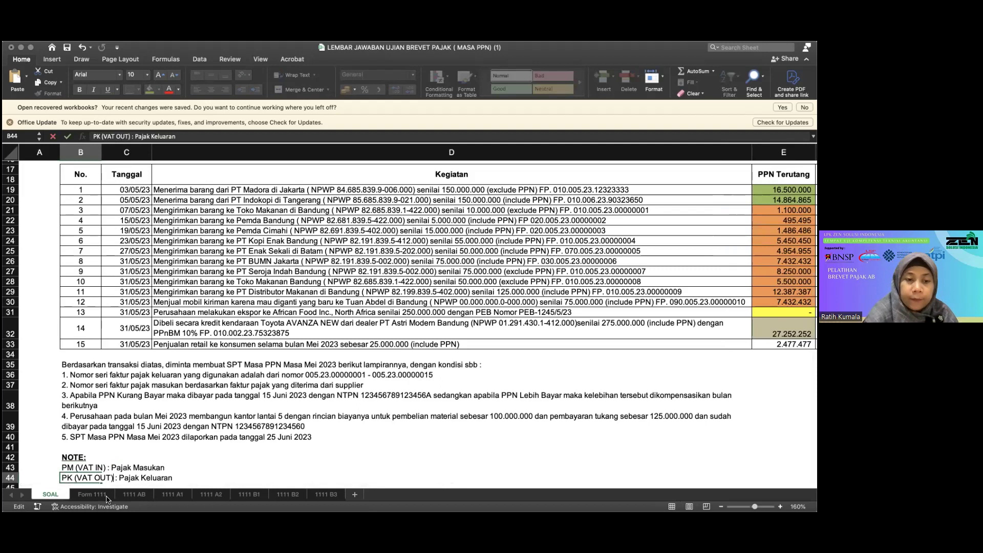
left_click(206, 467)
Step: Replace the heading in cell B42 with "Note:"
left_click(66, 456)
type("Note:")
key("Return")
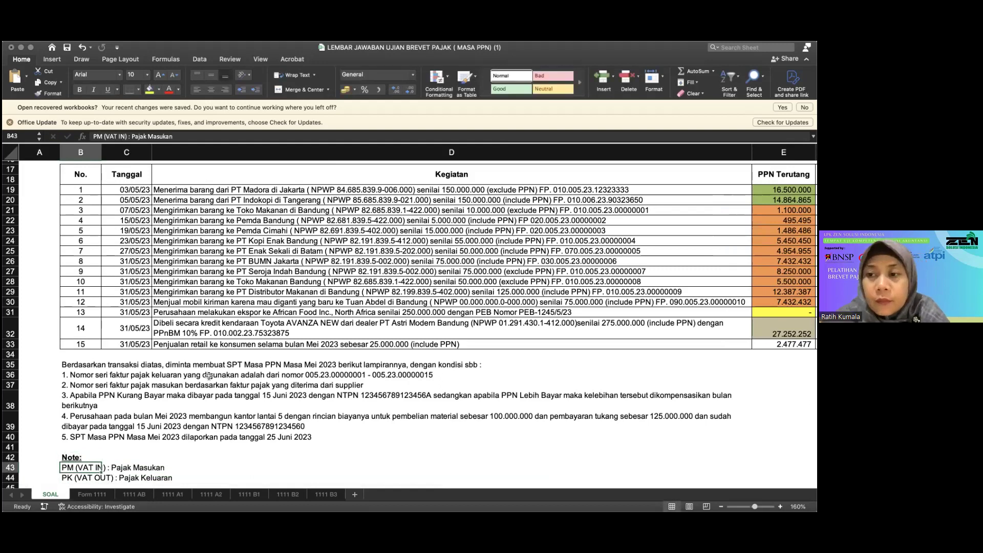
Step: Examine the PPN Terutang formulas of transactions 1 to 5 against their descriptions, comparing the PPN-exclusive and PPN-inclusive amounts
scroll(245, 347, "up", 1)
scroll(244, 347, "right", 1)
scroll(245, 347, "up", 4)
scroll(244, 347, "right", 1)
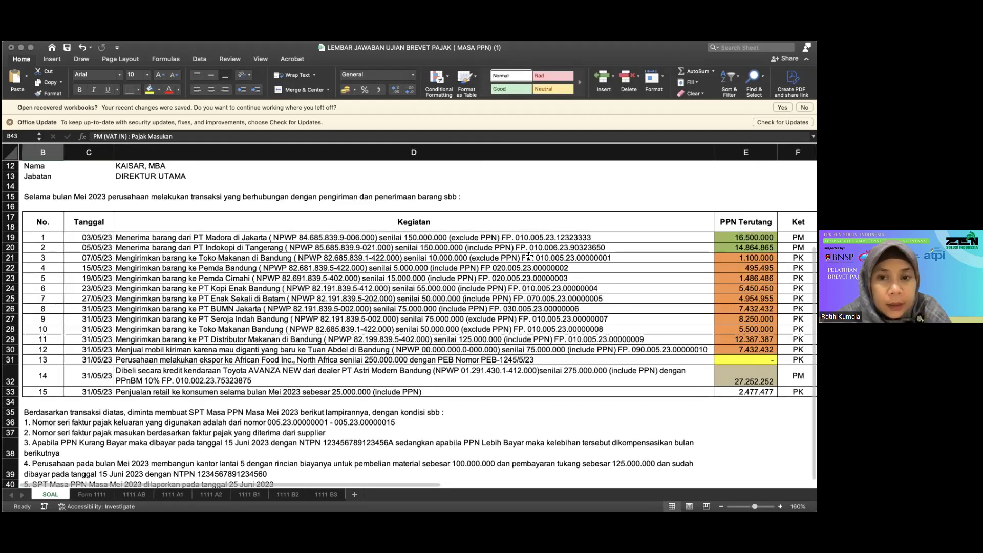
left_click(735, 246)
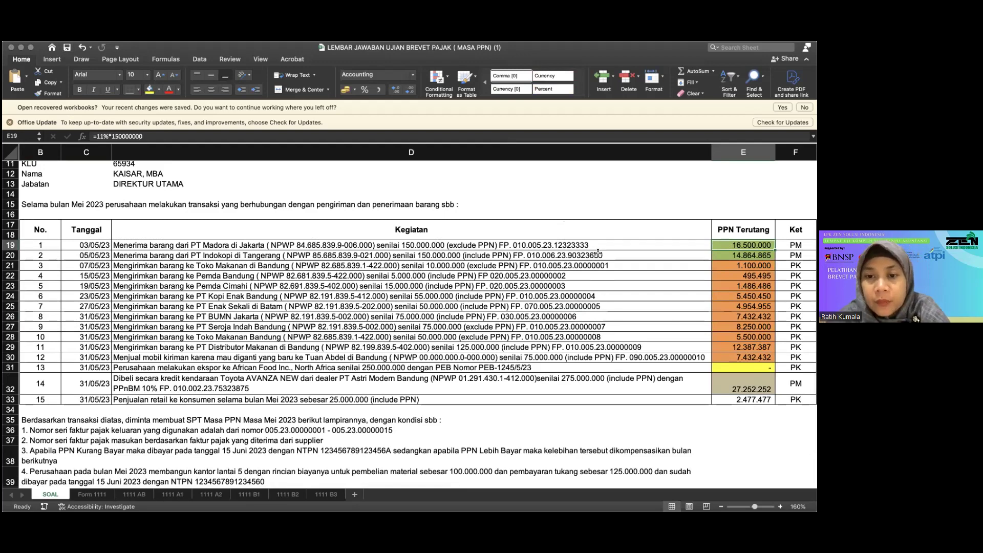
left_click(719, 254)
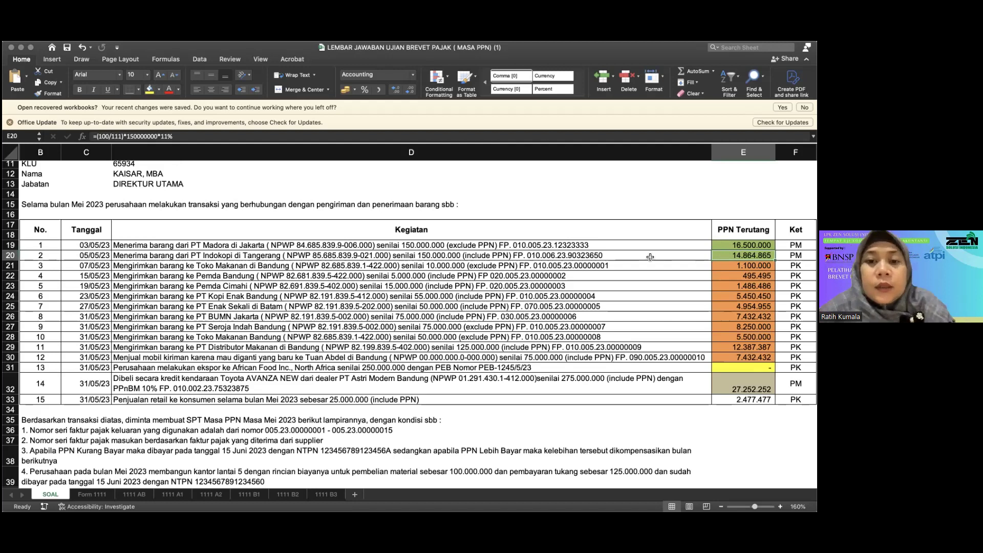
left_click(633, 266)
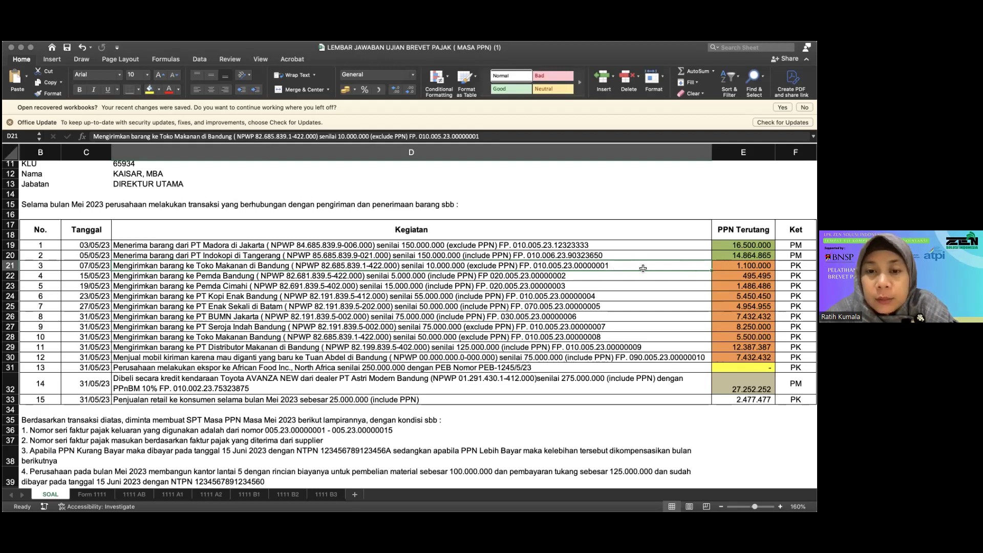
left_click(732, 268)
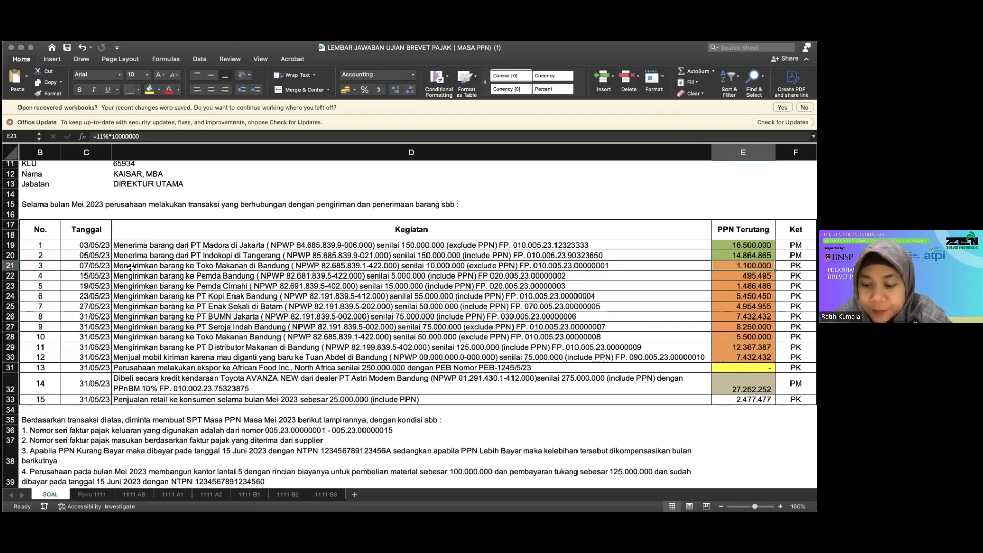
key("Down")
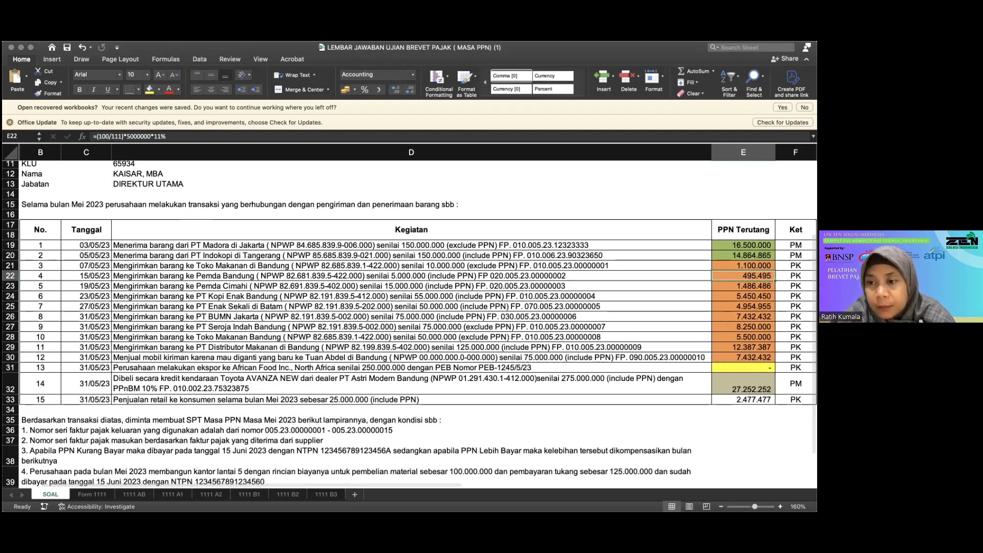
left_click(490, 285)
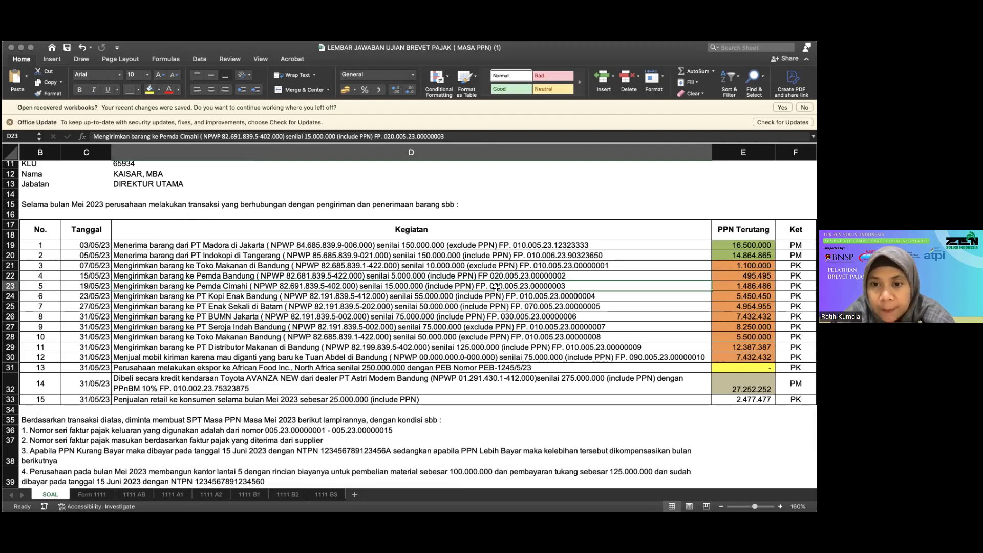
left_click(742, 286)
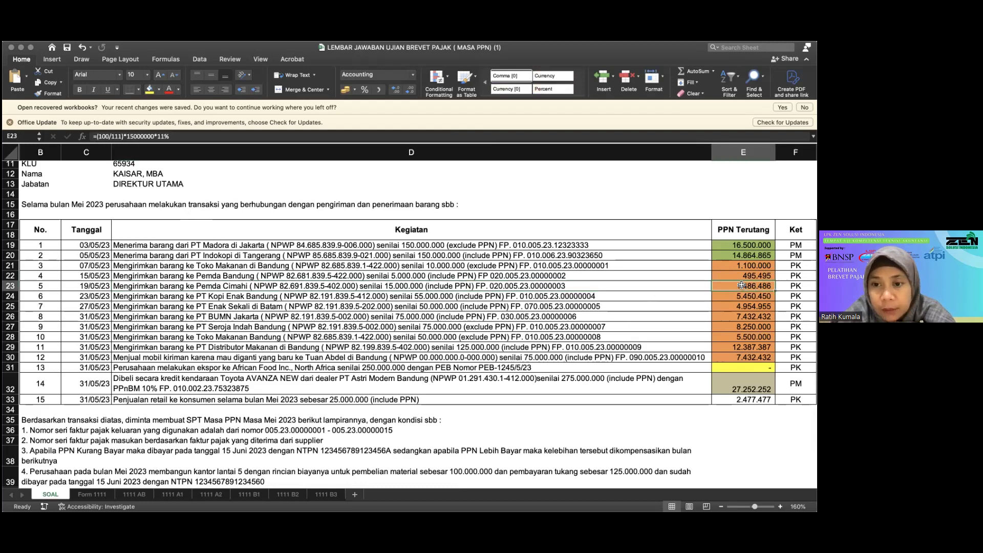
Step: Examine transactions 6 to 8, comparing their descriptions with the PPN Terutang amounts and the PK classification
left_click(623, 298)
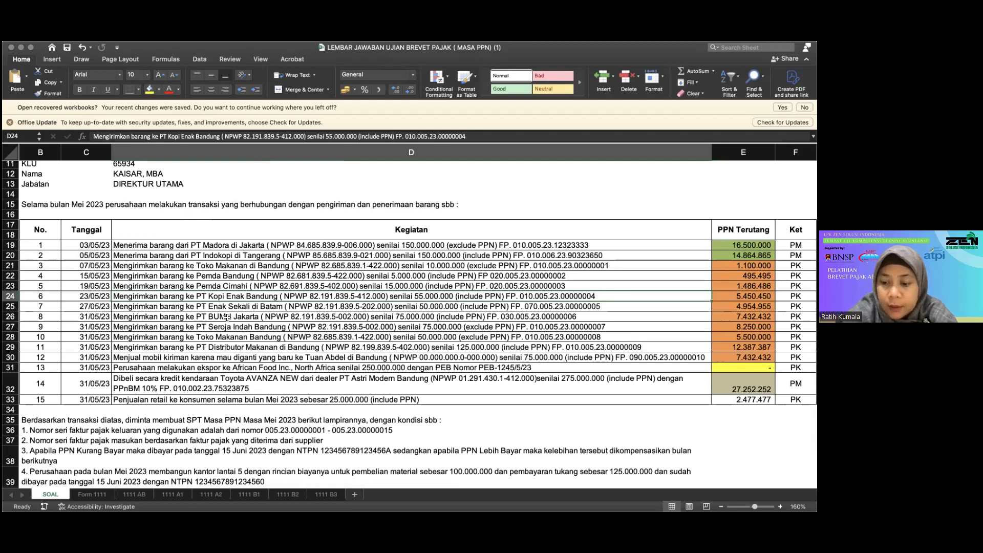
key("Right")
key("Right")
key("Right")
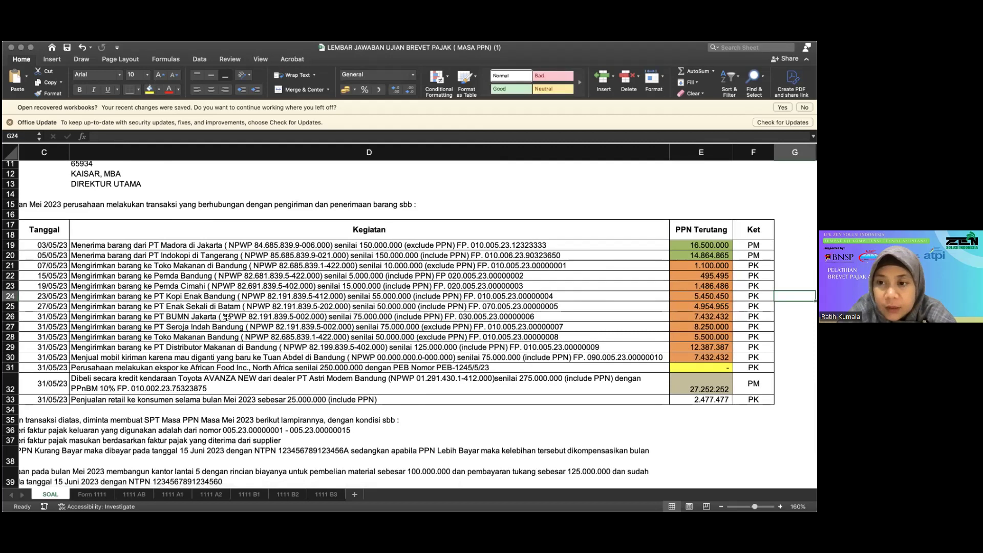
key("Left")
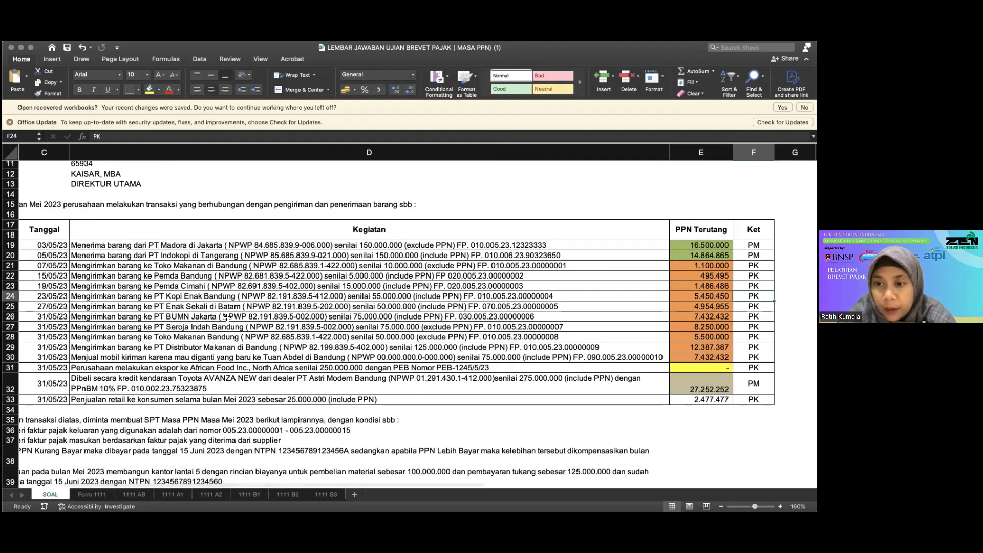
key("Left")
key("Left")
key("Down")
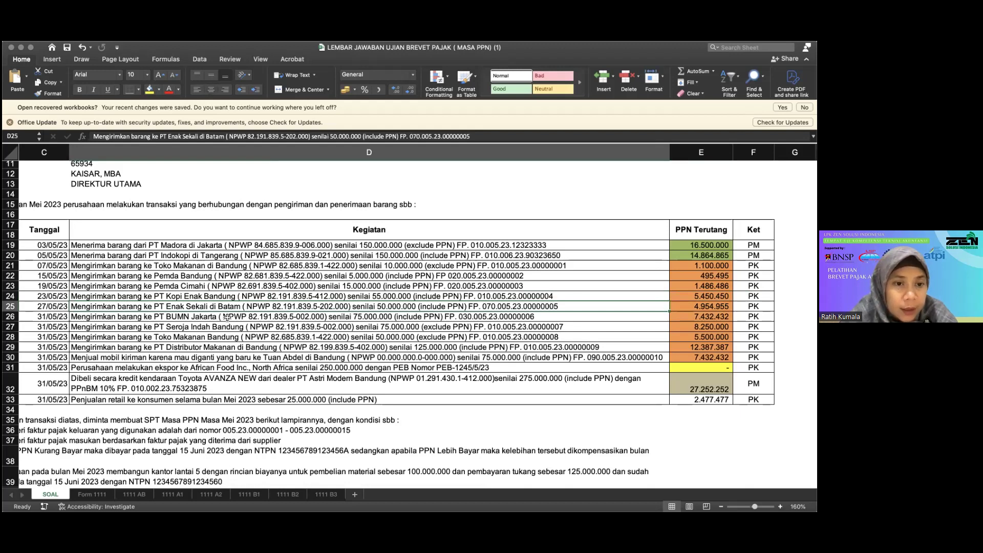
key("Right")
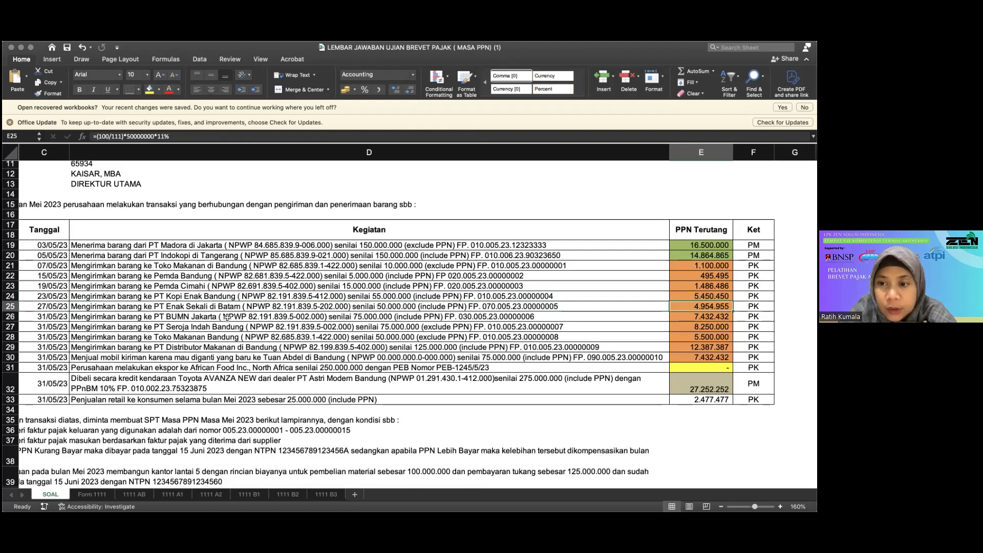
key("Down")
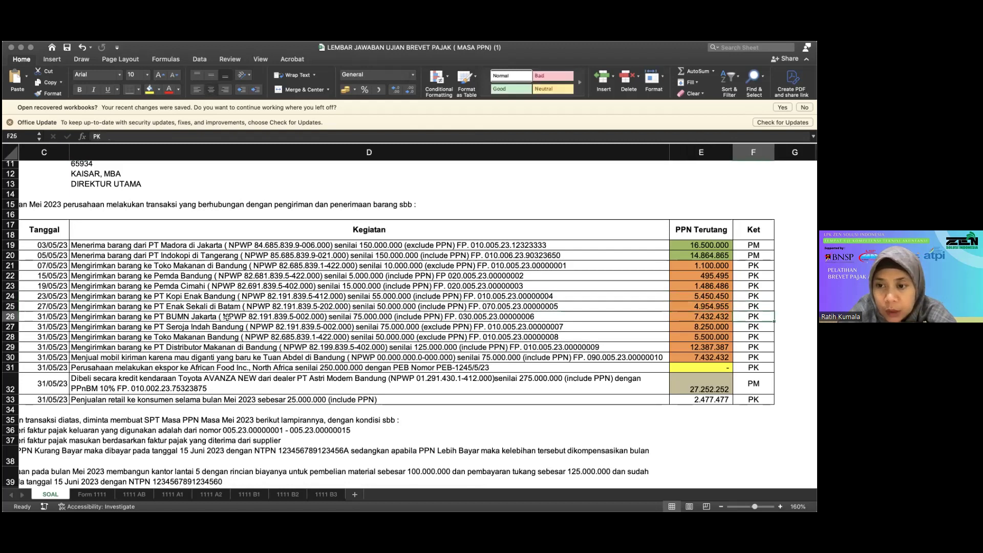
key("Left")
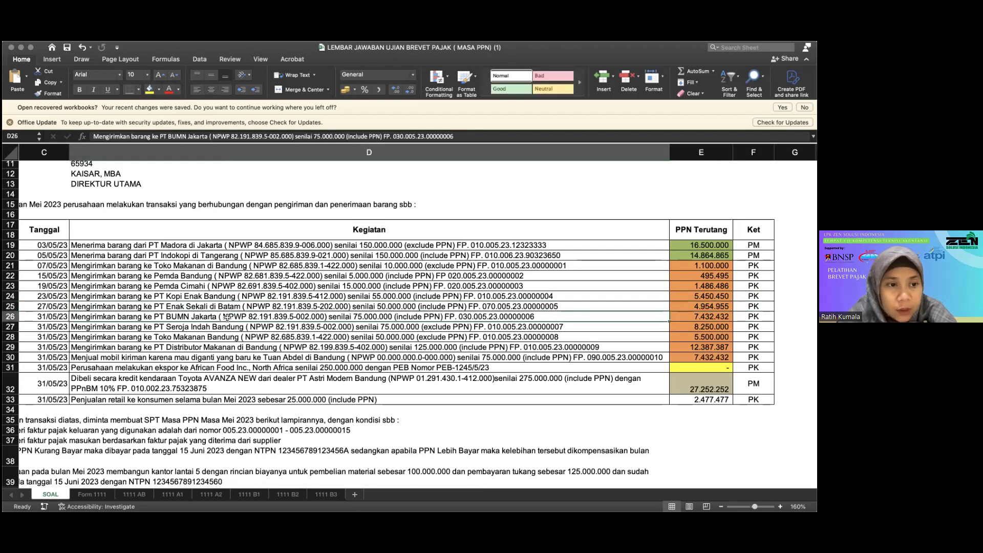
scroll(227, 317, "left", 3)
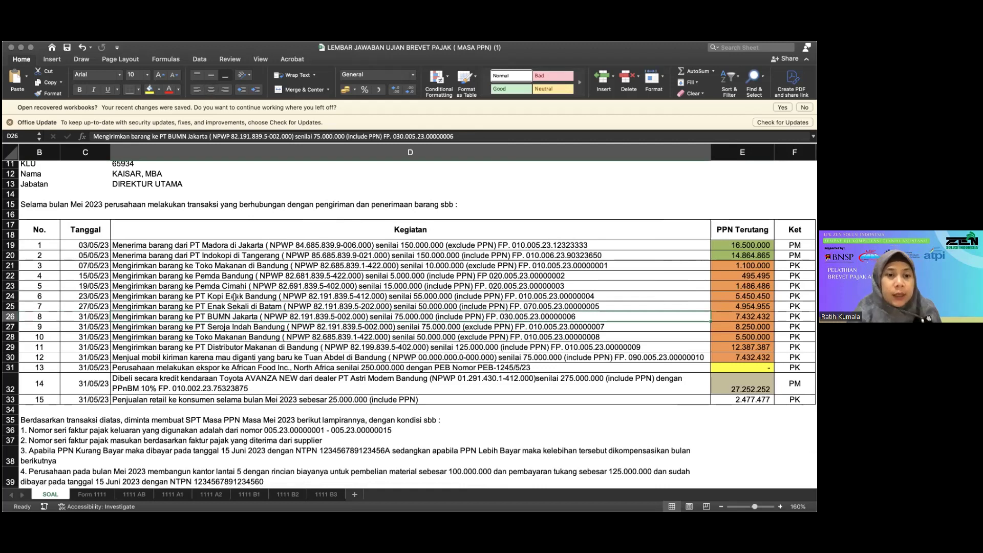
Step: Review the descriptions of transactions 7 to 12 and check the PPN Terutang formula of transaction 12
left_click(197, 307)
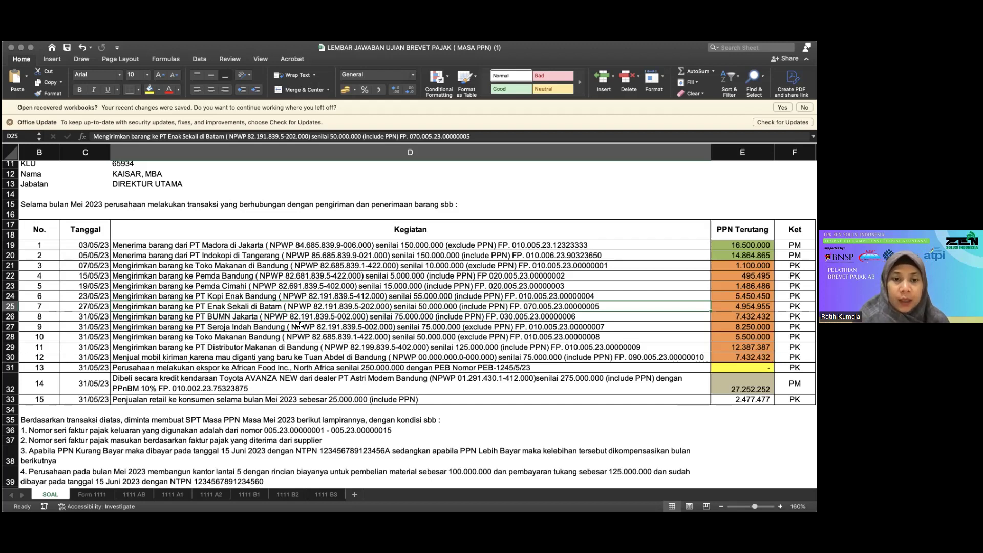
key("Down")
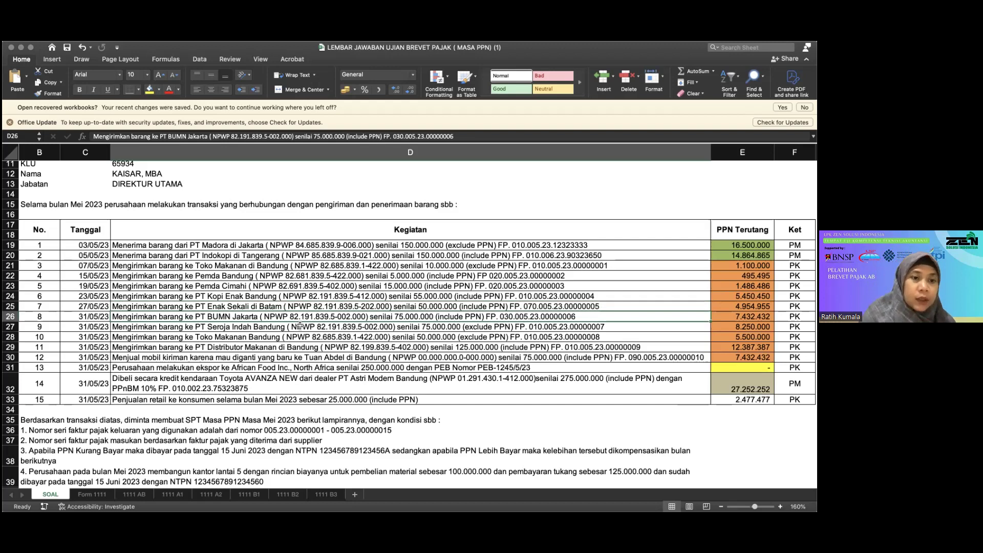
left_click(300, 326)
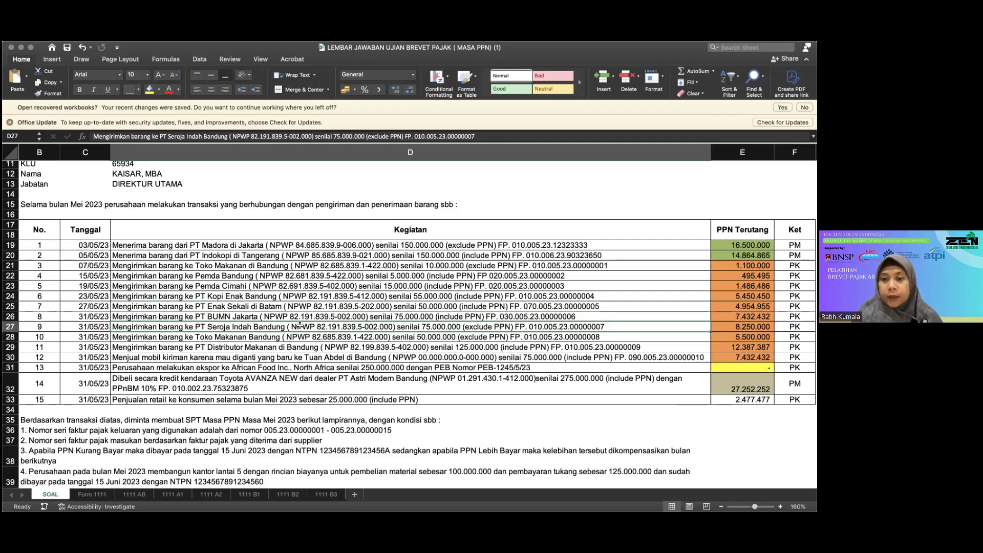
key("Down")
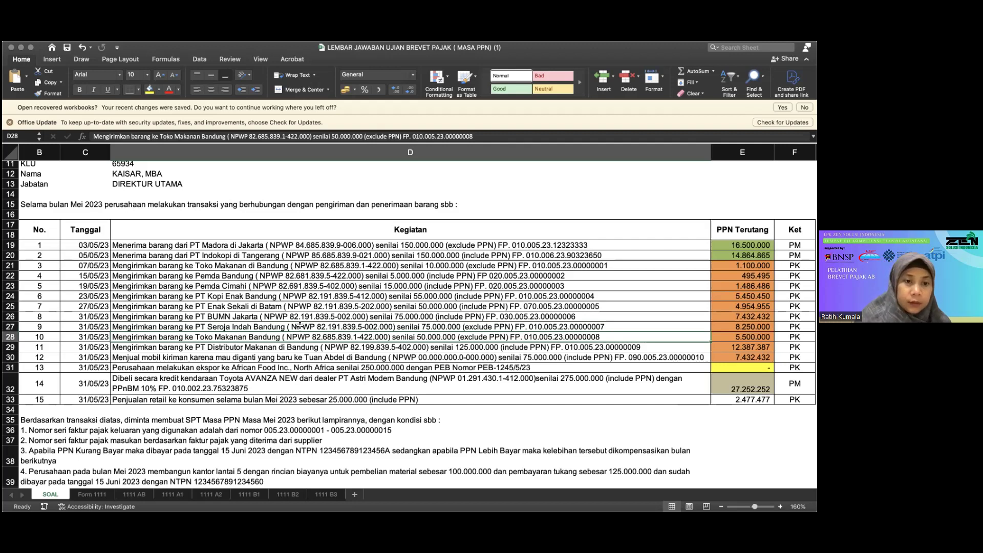
key("Down")
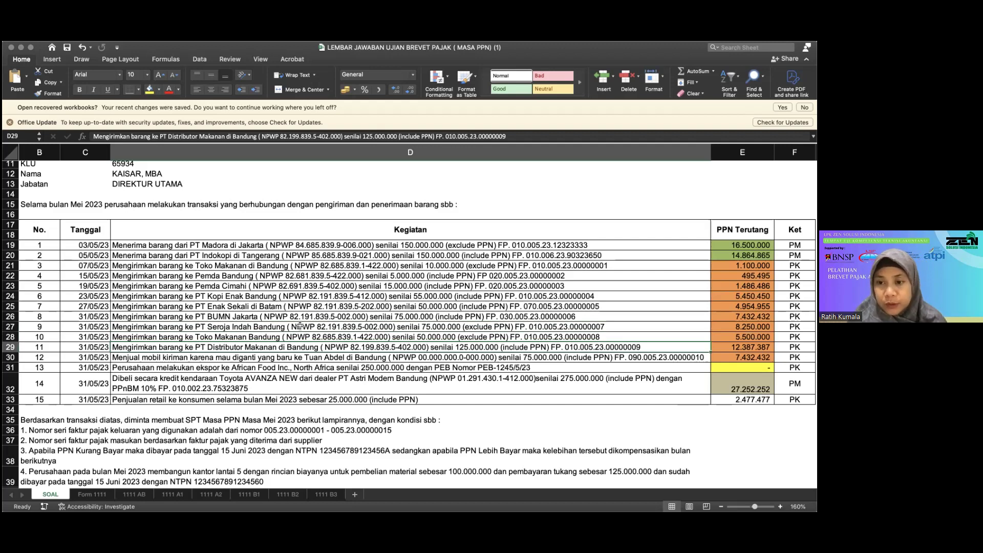
key("Right")
key("Down")
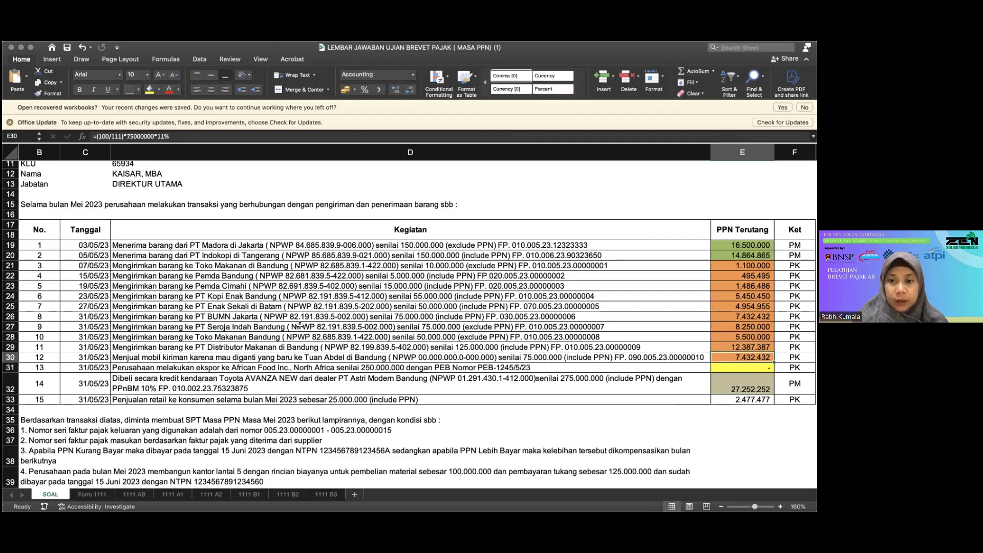
key("Left")
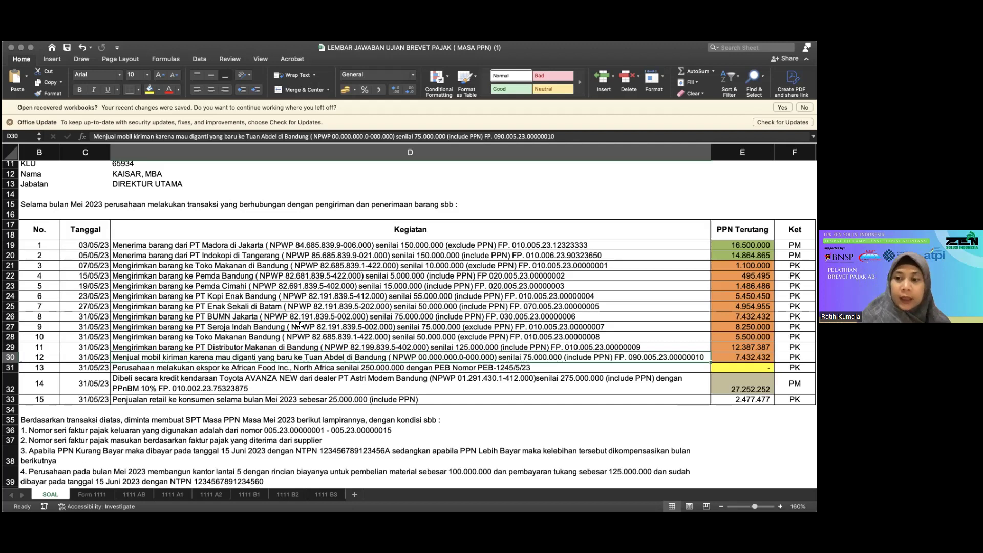
Step: Examine transactions 13 to 15, covering the export, the vehicle purchase and the retail sales with their PPN formulas
key("Down")
key("Down")
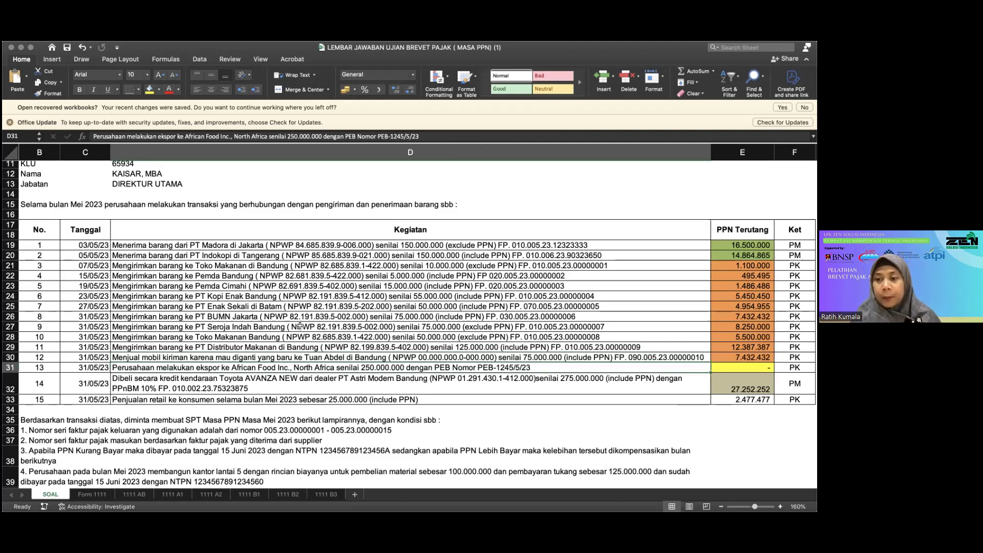
key("Right")
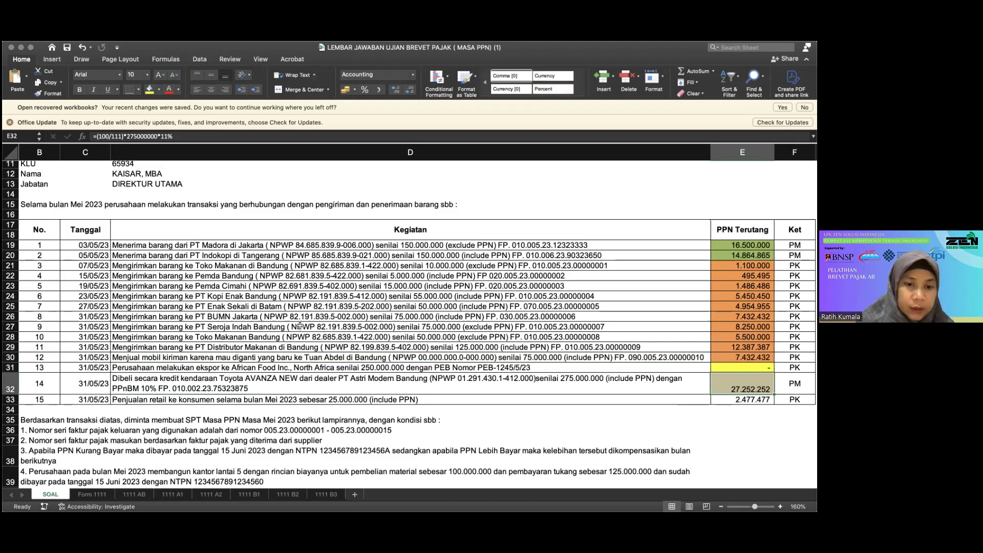
key("Down")
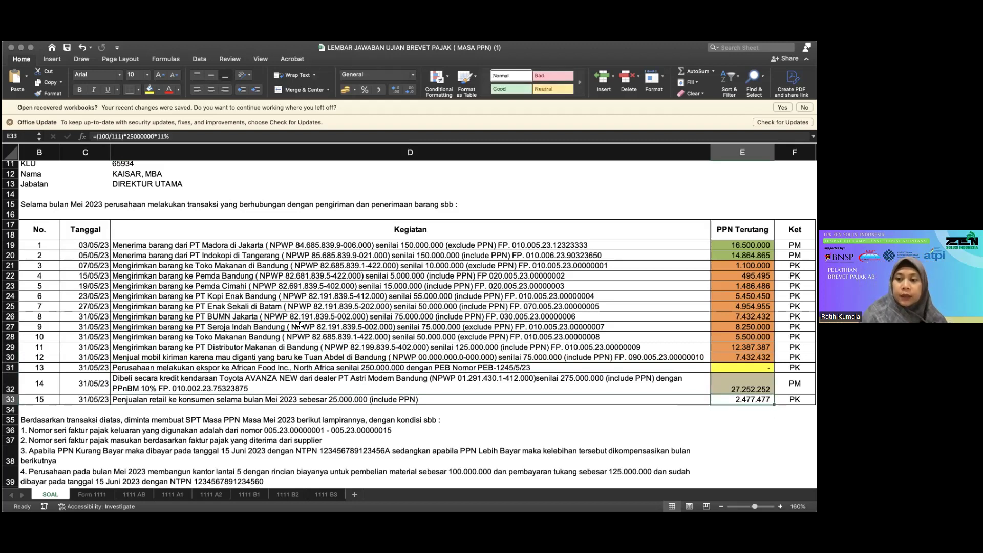
key("Left")
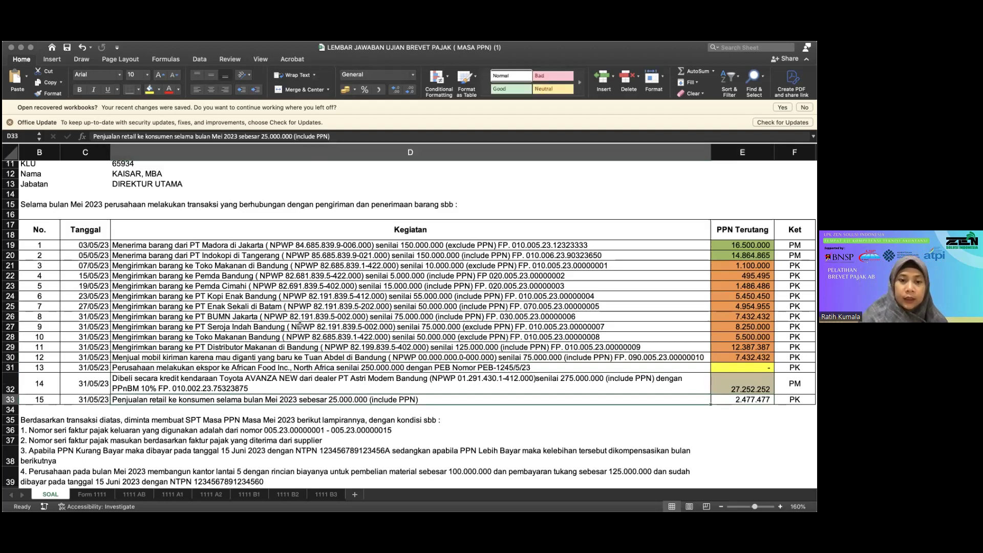
key("Right")
key("Right")
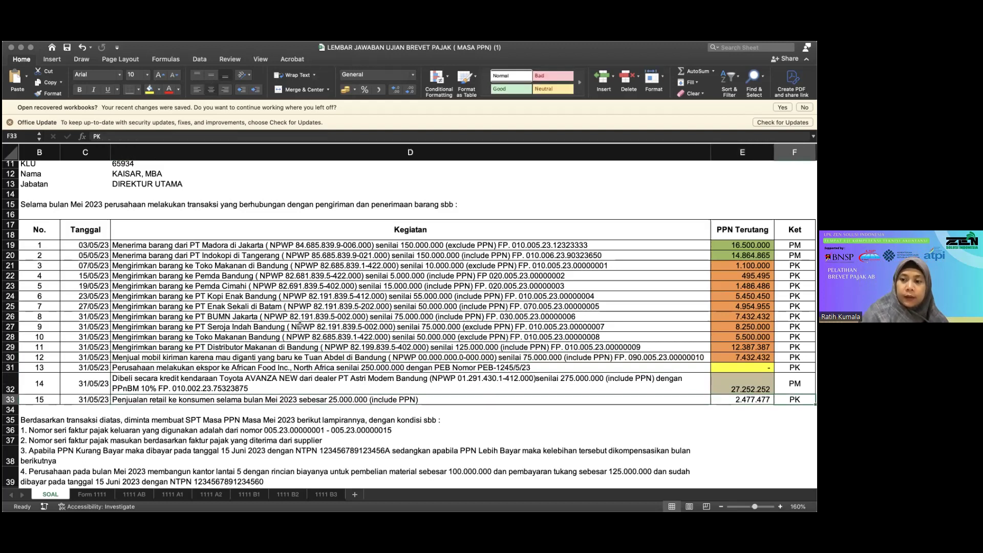
key("Left")
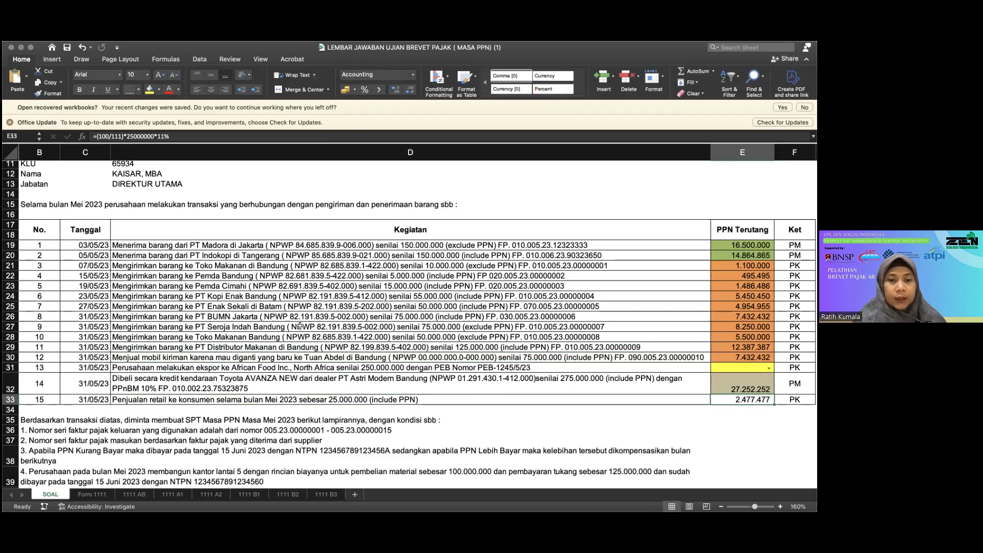
Step: Read the SPT Masa PPN conditions below the transaction table, focusing on the serial number rules for output and input tax invoices
key("Down")
key("Down")
key("Down")
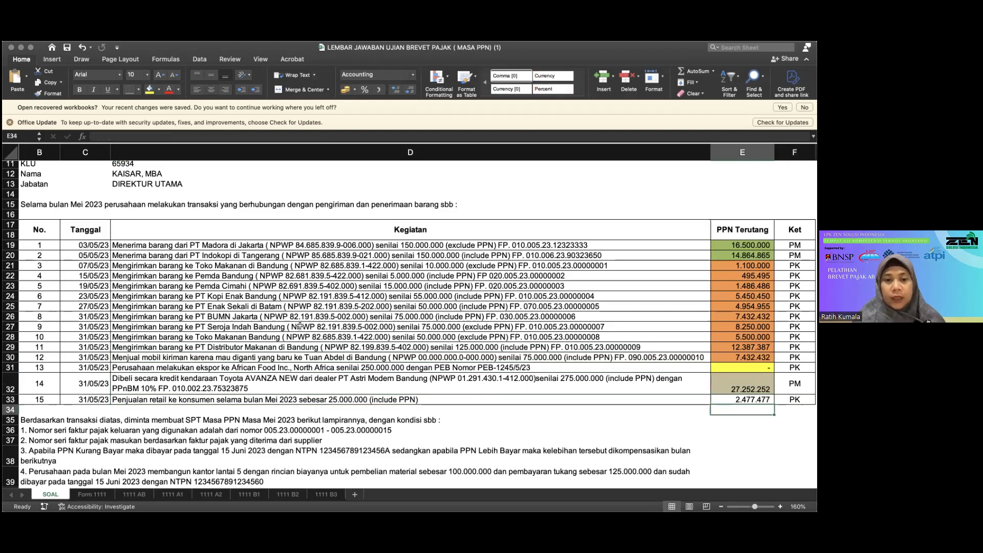
key("Up")
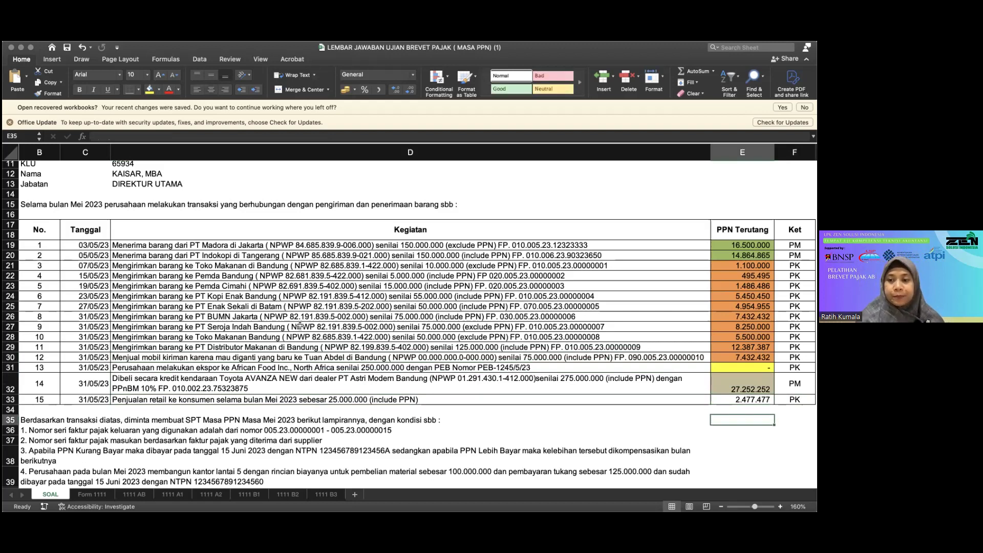
key("Left")
key("Left")
key("Left")
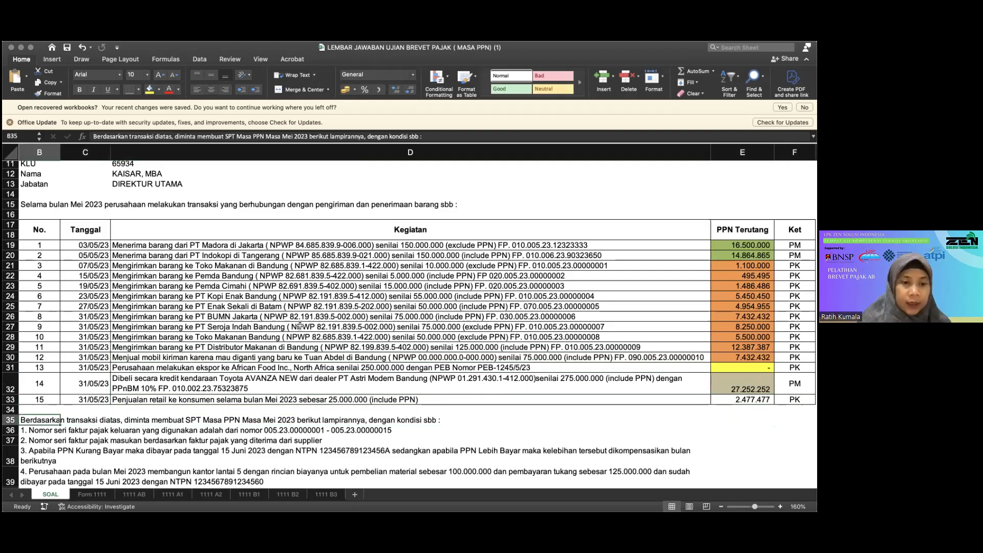
scroll(300, 326, "down", 4)
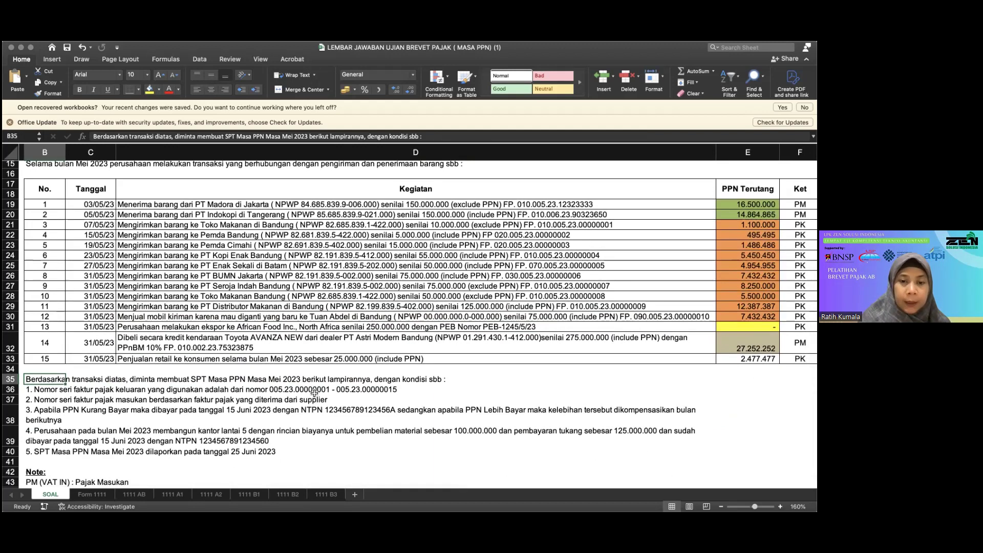
left_click(101, 390)
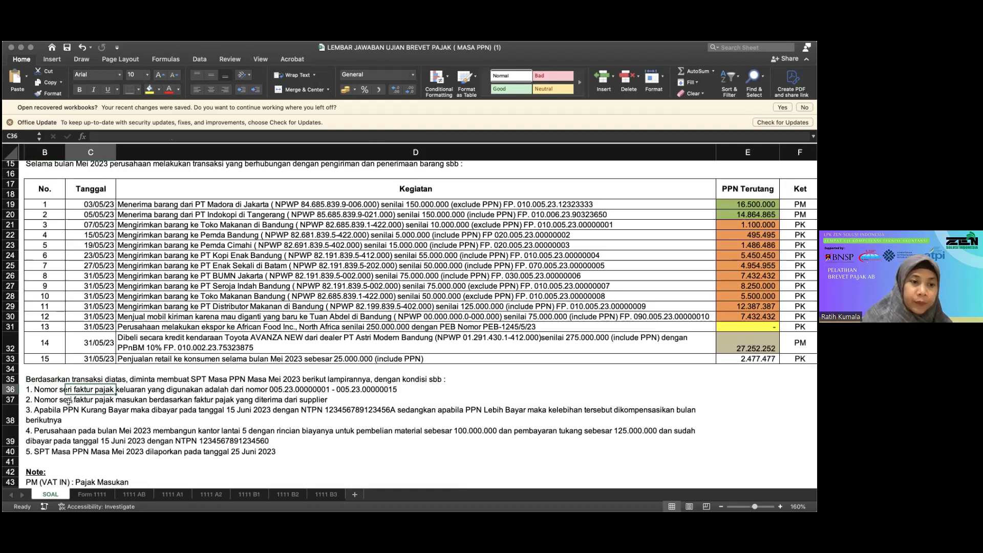
left_click(50, 402)
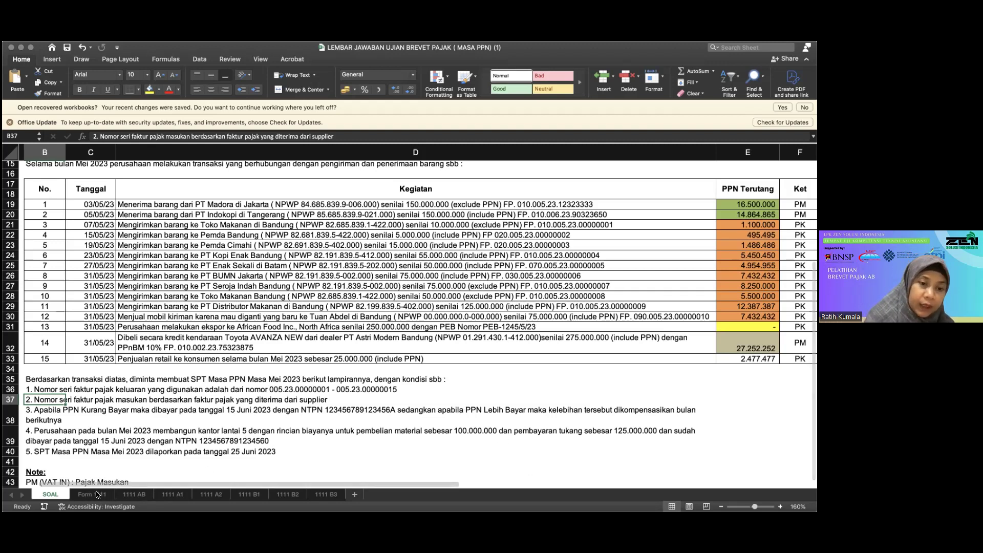
Step: Look through the attachment sheets 1111 A1, 1111 AB, 1111 A2 and 1111 B3, and return to the SOAL sheet
left_click(173, 494)
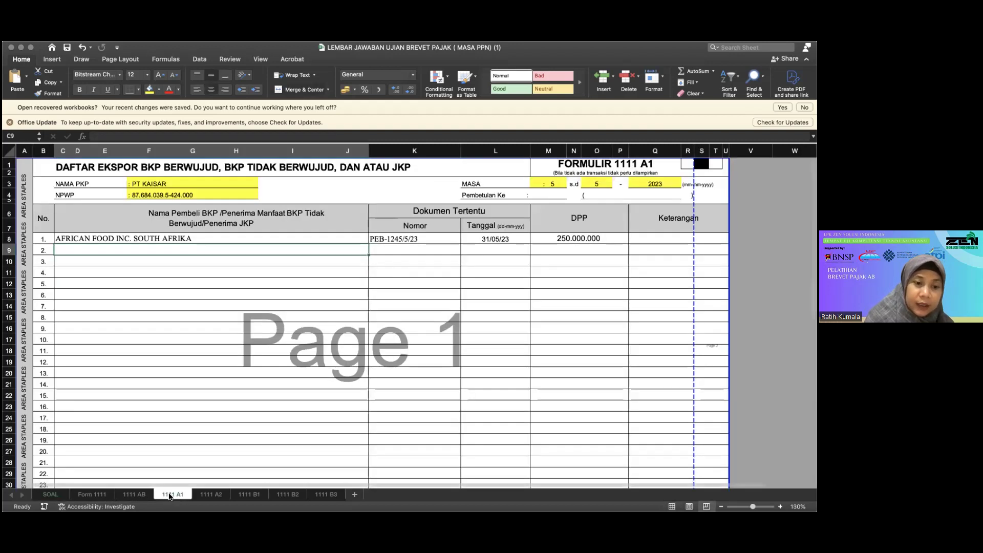
left_click(136, 494)
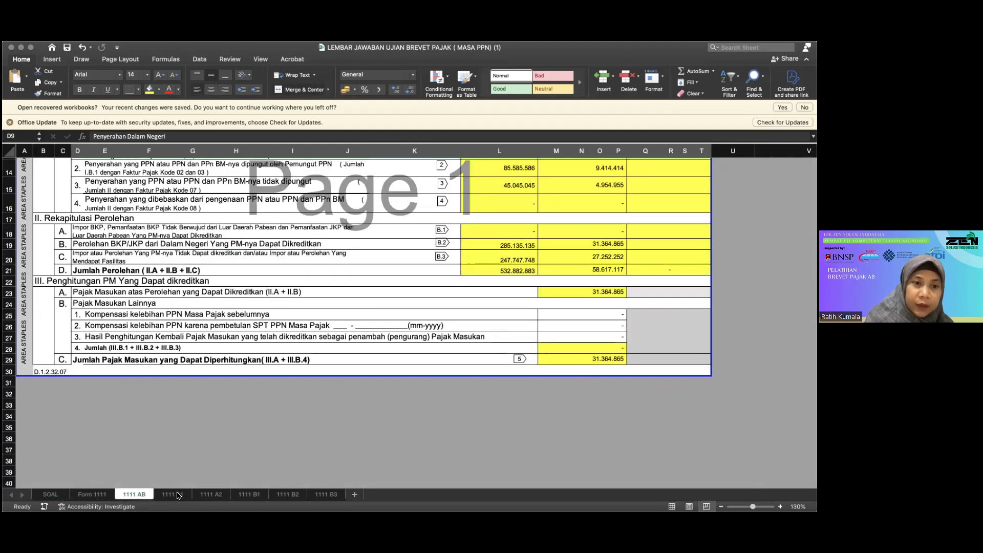
left_click(174, 494)
left_click(211, 496)
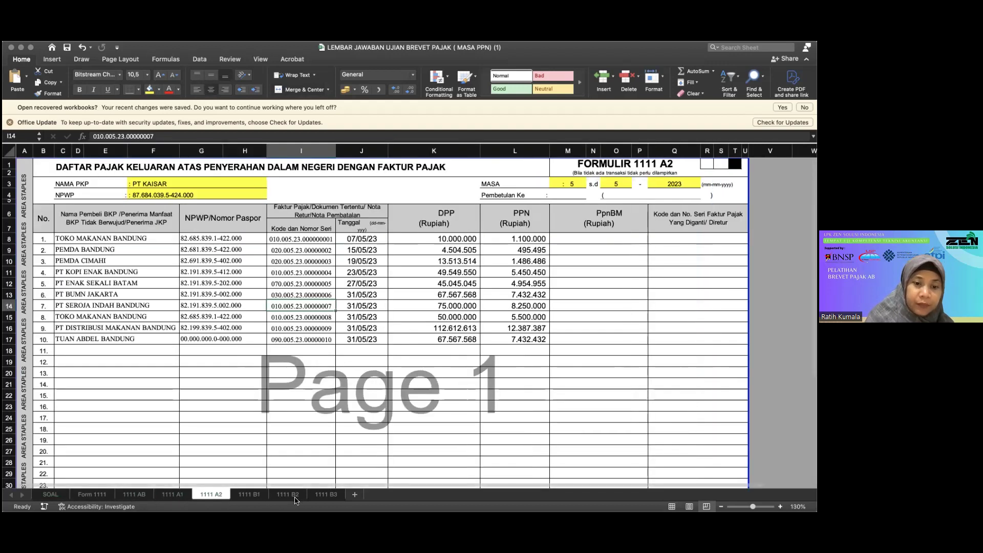
left_click(323, 495)
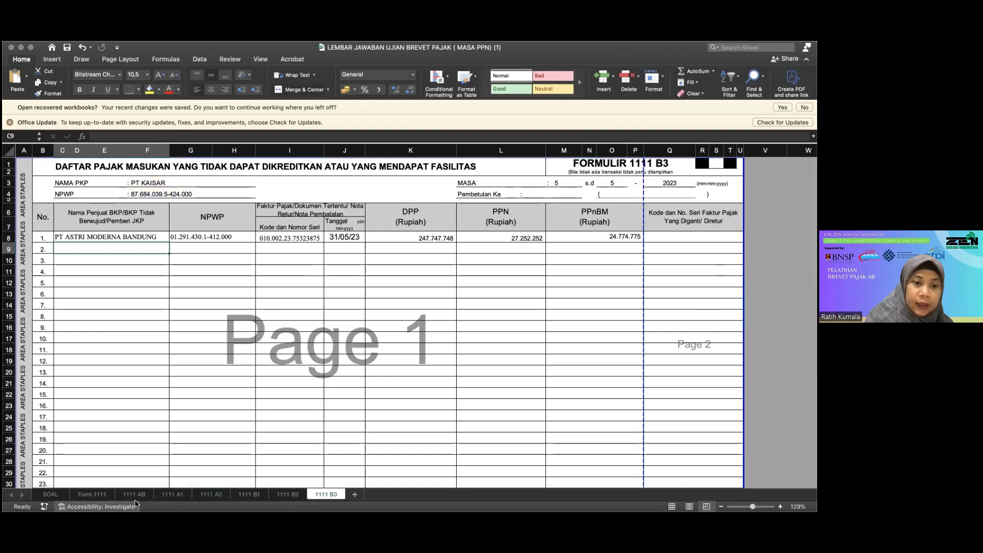
left_click(51, 494)
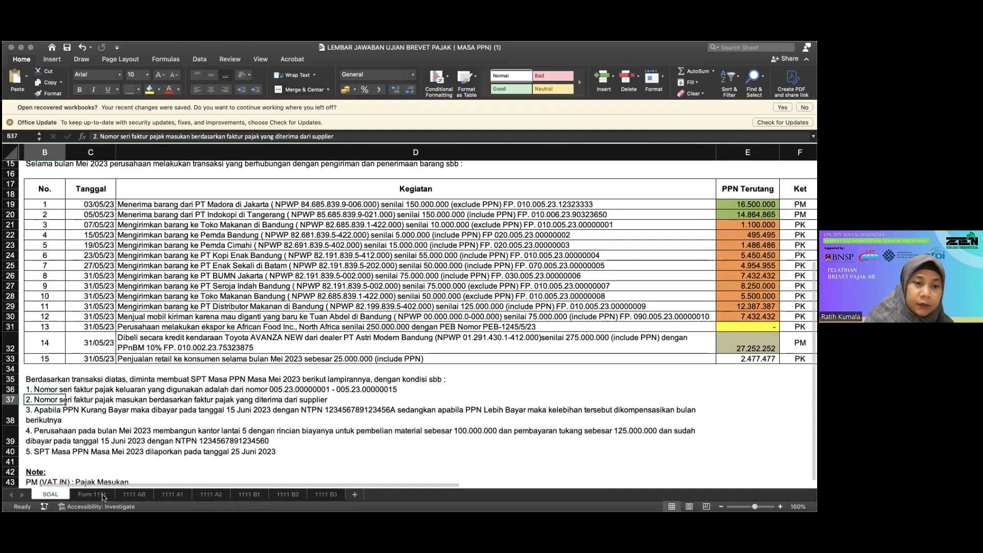
Step: View Form 1111 and 1111 AB, and inspect the export buyer entry in row 1 of the 1111 A1 sheet
left_click(92, 494)
left_click(135, 495)
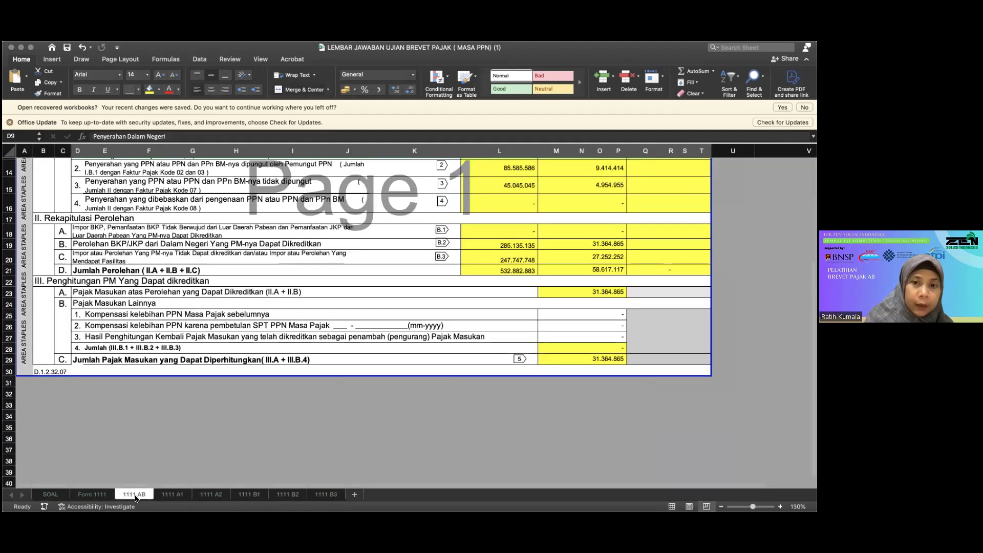
left_click(171, 494)
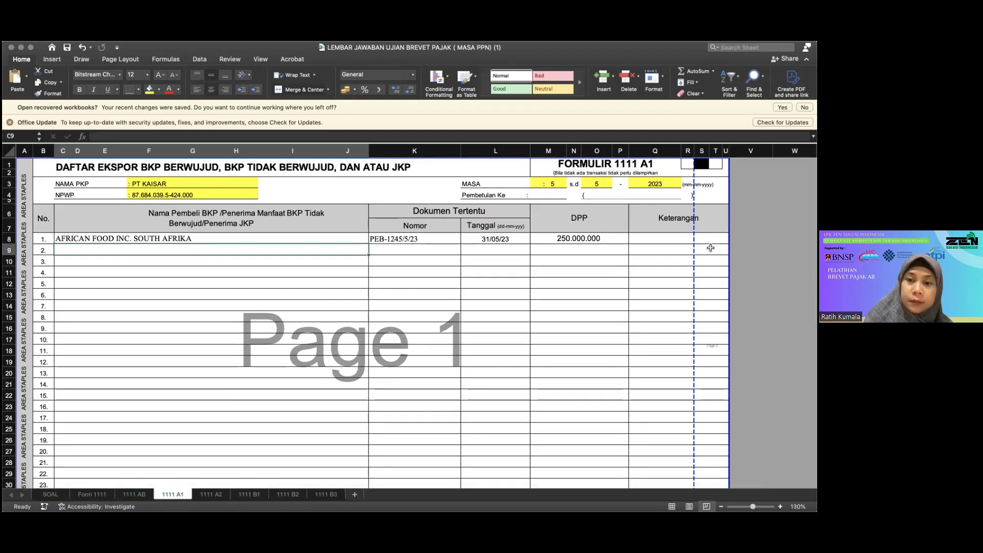
left_click(94, 237)
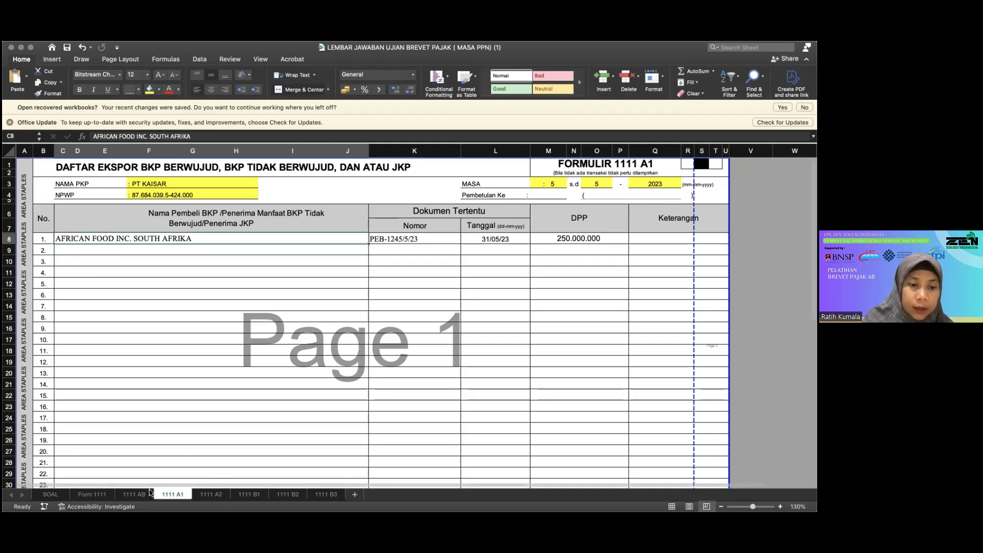
Step: Compare export transaction 13 on the SOAL sheet with the 1111 A1 sheet, reading across its description, PPN Terutang and Ket cells
left_click(52, 495)
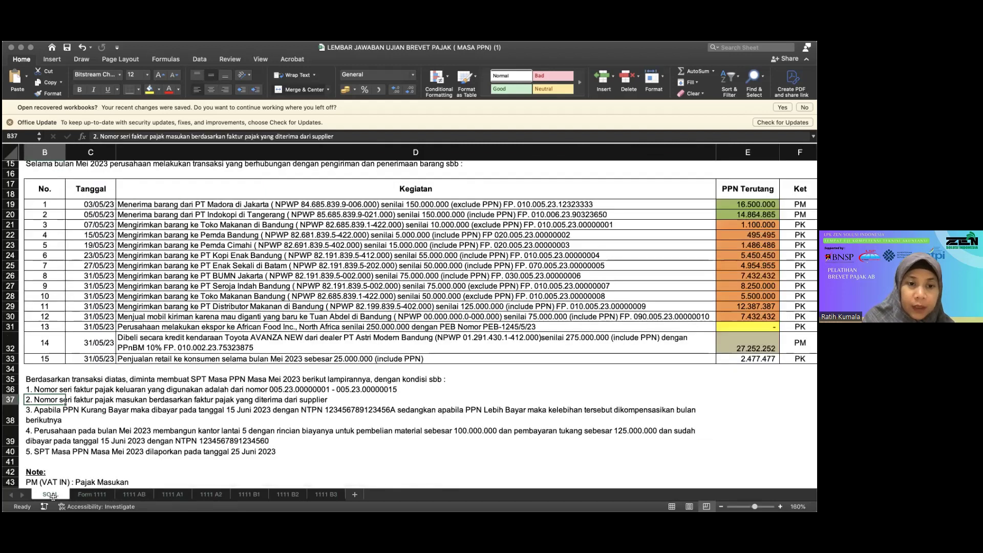
left_click(108, 343)
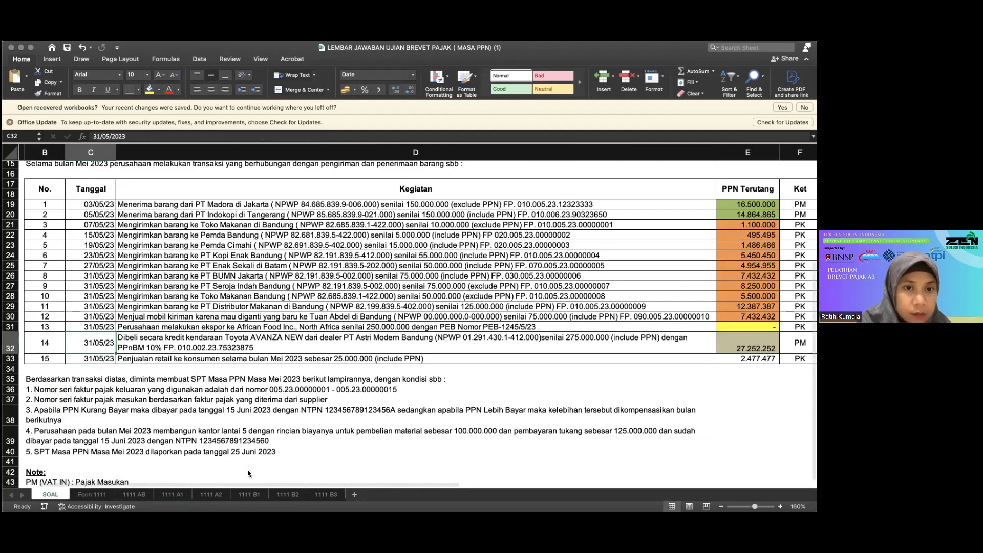
left_click(173, 494)
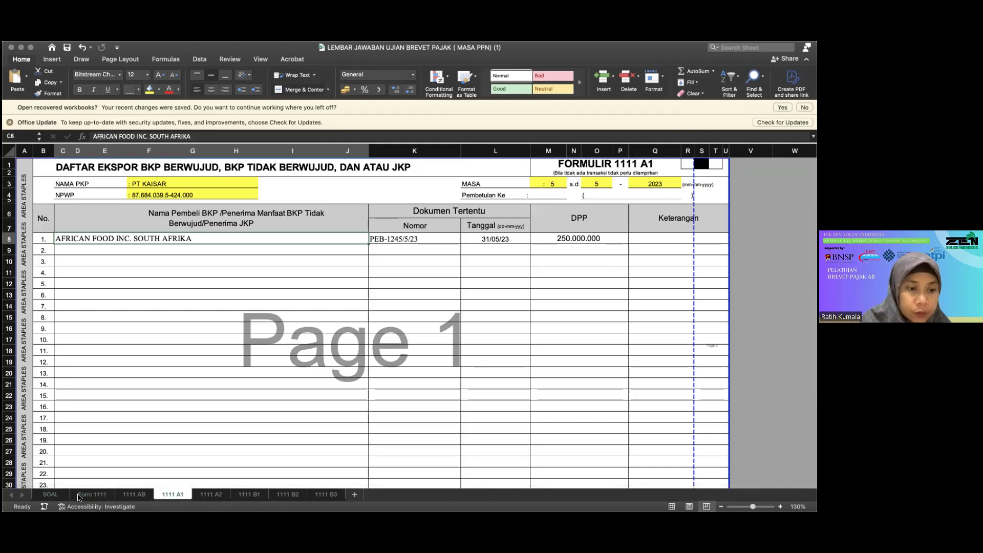
left_click(50, 494)
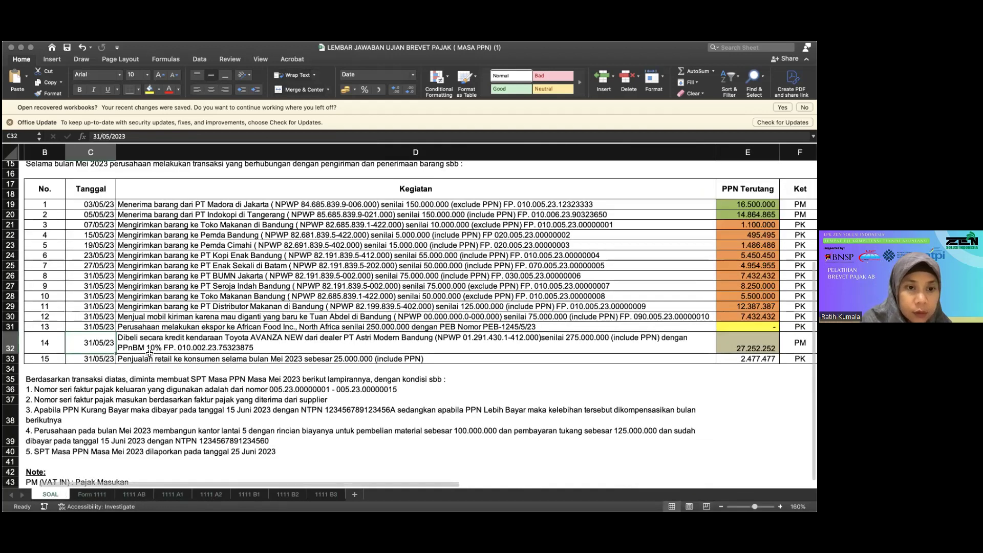
left_click(150, 328)
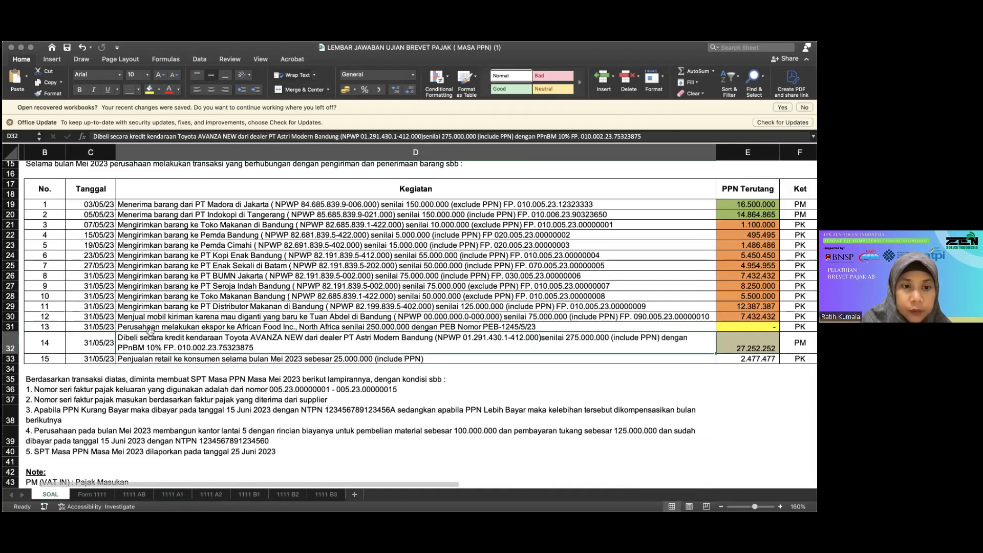
left_click(39, 326)
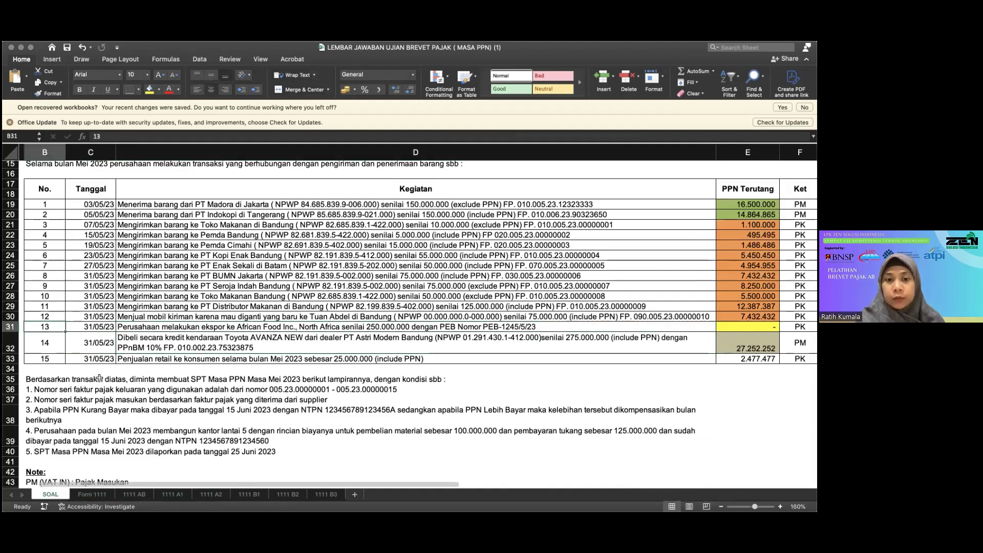
key("Right")
key("Right")
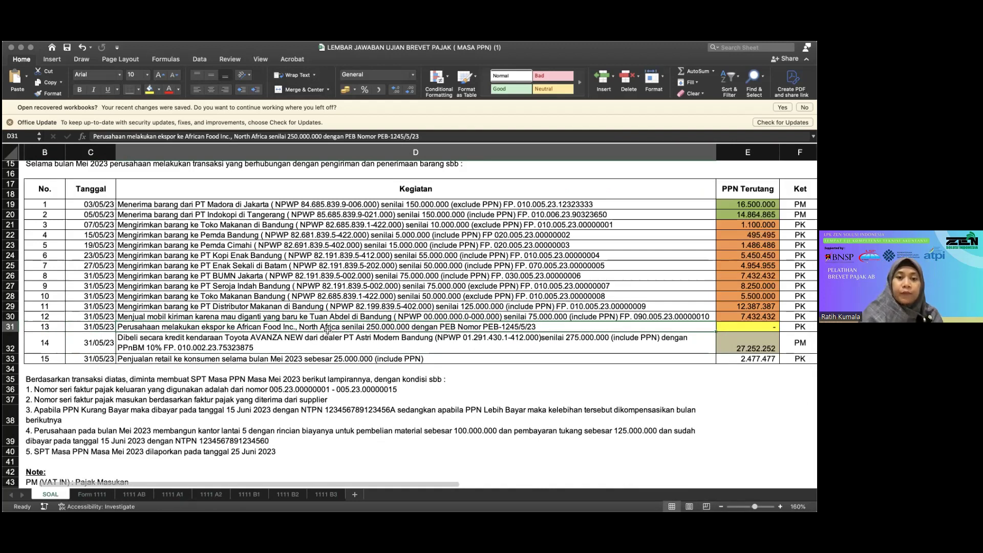
key("Right")
key("Right")
key("Right")
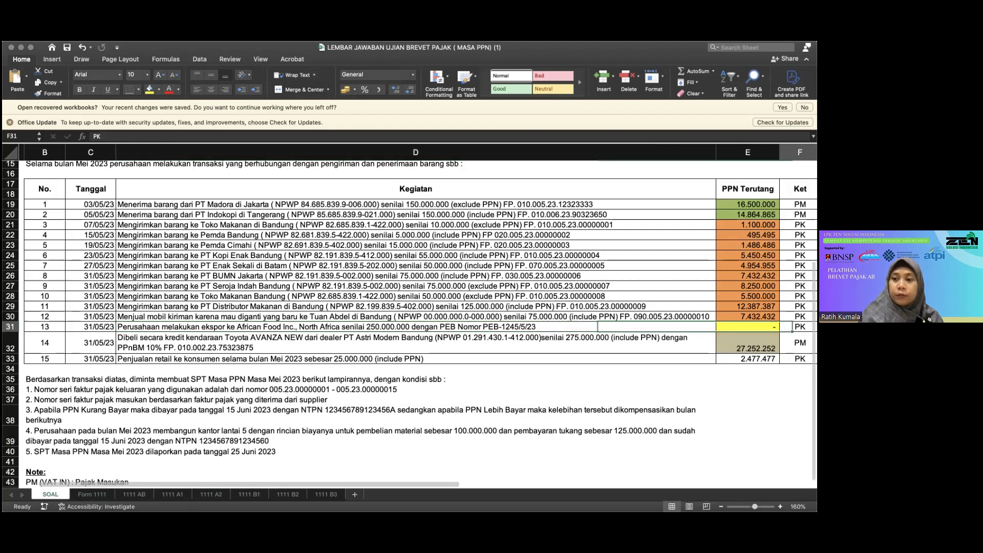
Step: Merge cells G17:G18 beside the Ket header on the SOAL sheet and enter the heading "Form 1111 Lampiran"
left_click_drag(794, 184, 794, 194)
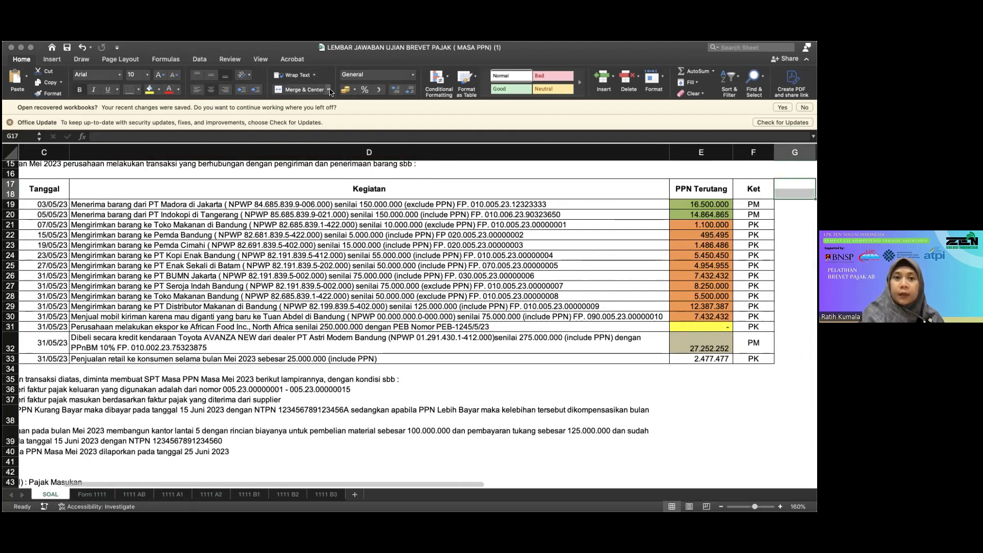
left_click(301, 89)
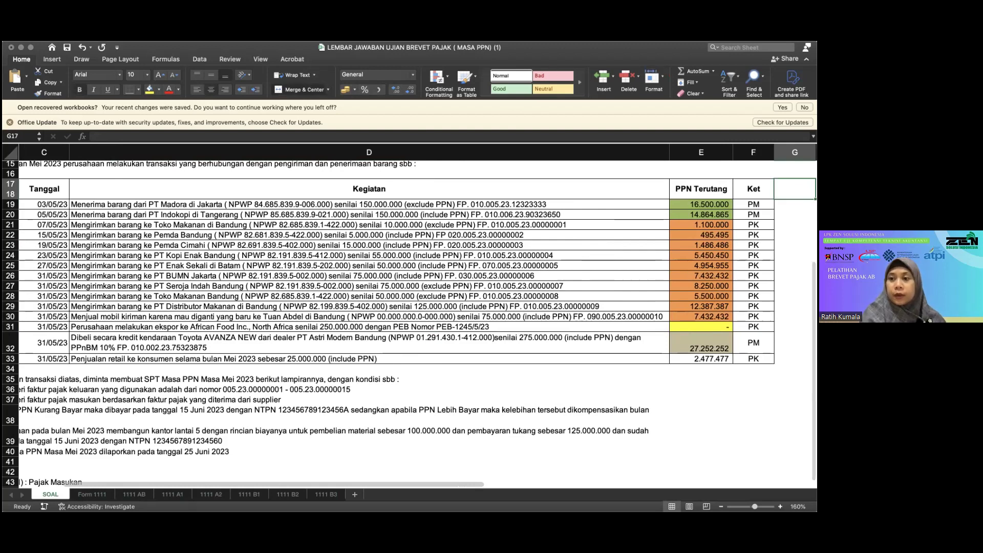
type("FORM")
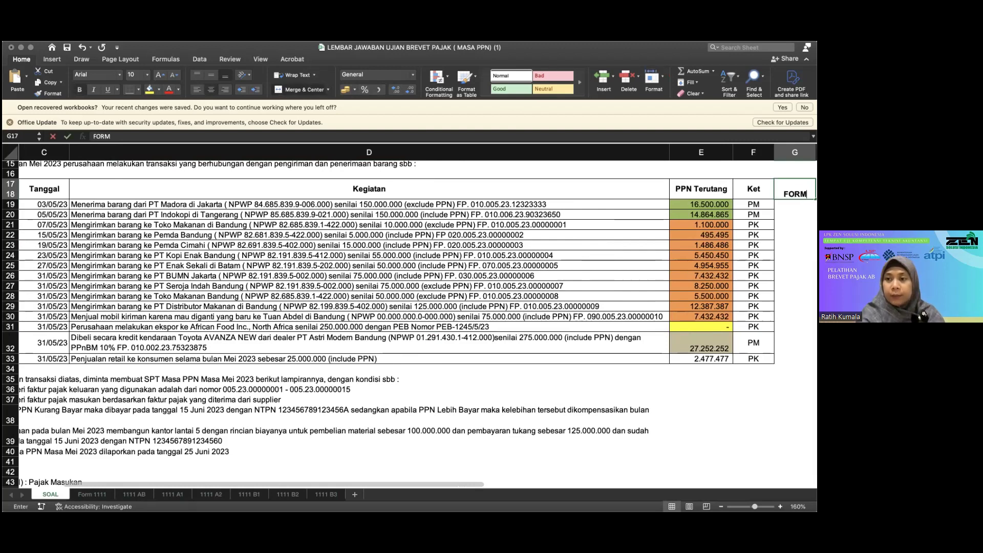
key("BackSpace")
key("BackSpace")
key("BackSpace")
key("BackSpace")
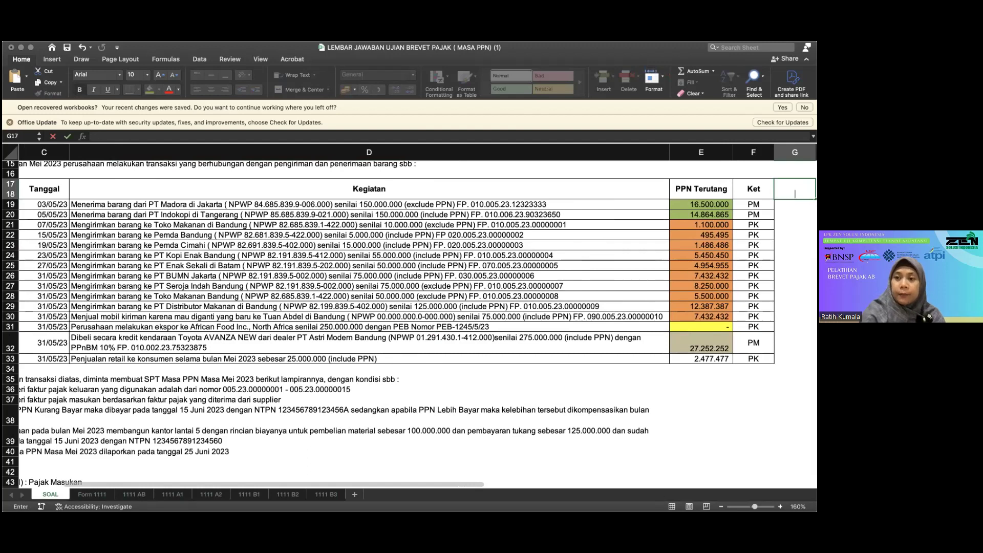
type("FORM LA")
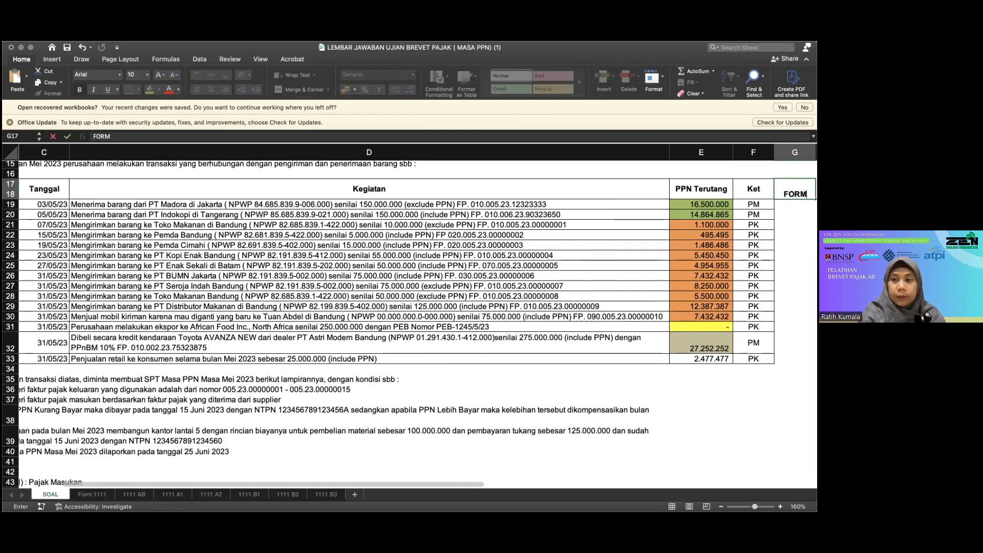
key("BackSpace")
key("BackSpace")
key("BackSpace")
key("BackSpace")
key("BackSpace")
key("BackSpace")
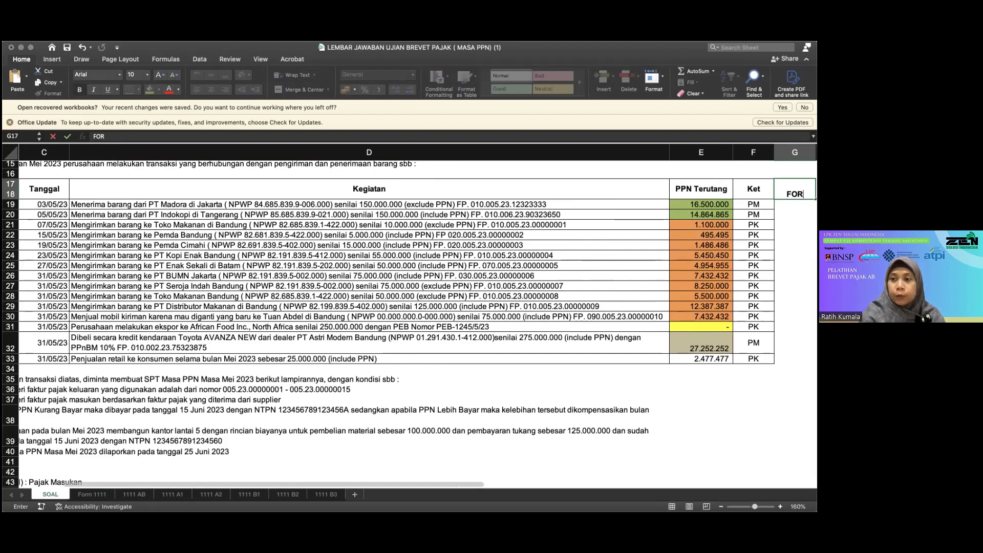
type("orm La")
key("BackSpace")
key("BackSpace")
key("BackSpace")
key("BackSpace")
key("BackSpace")
key("BackSpace")
type("or")
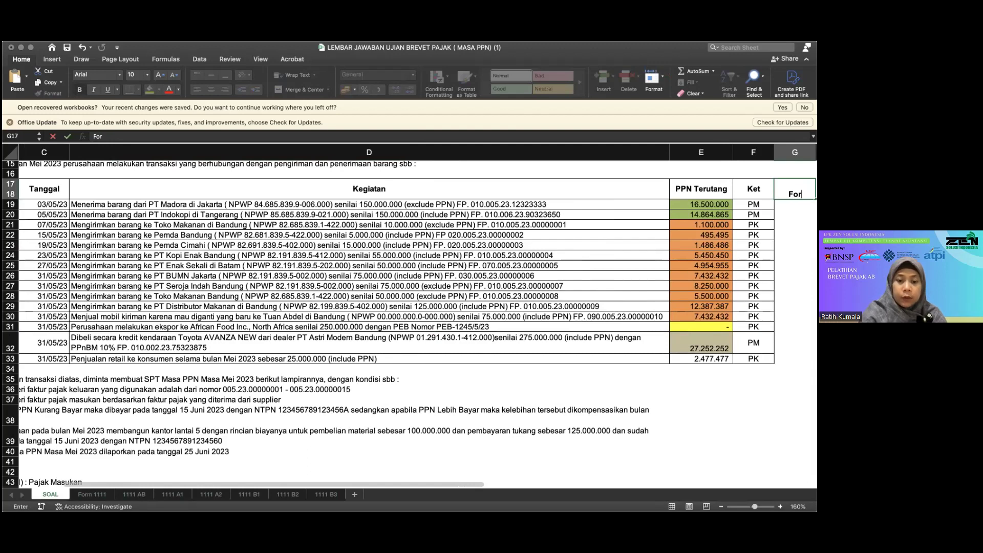
type("m Lampiran")
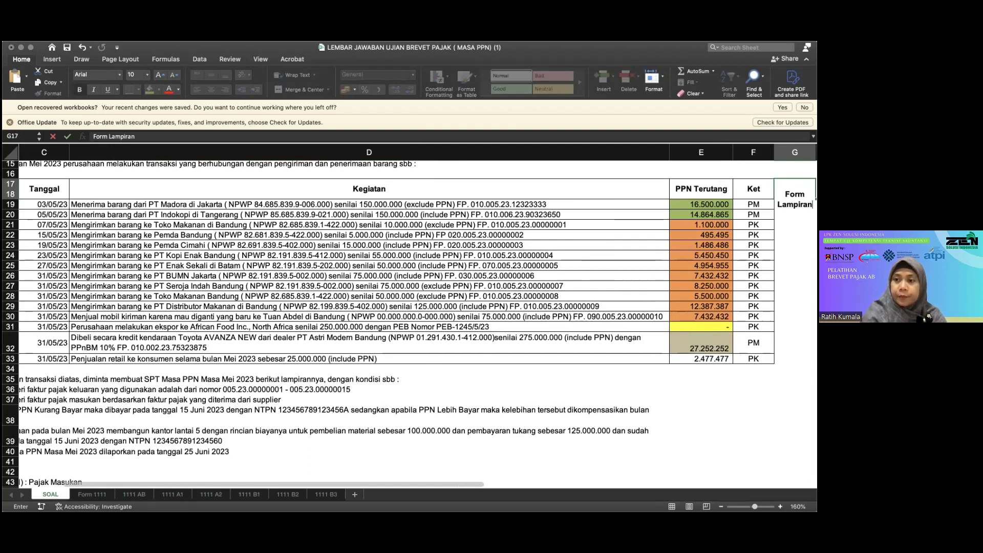
left_click(806, 194)
type("1")
key("BackSpace")
key("BackSpace")
type("1111")
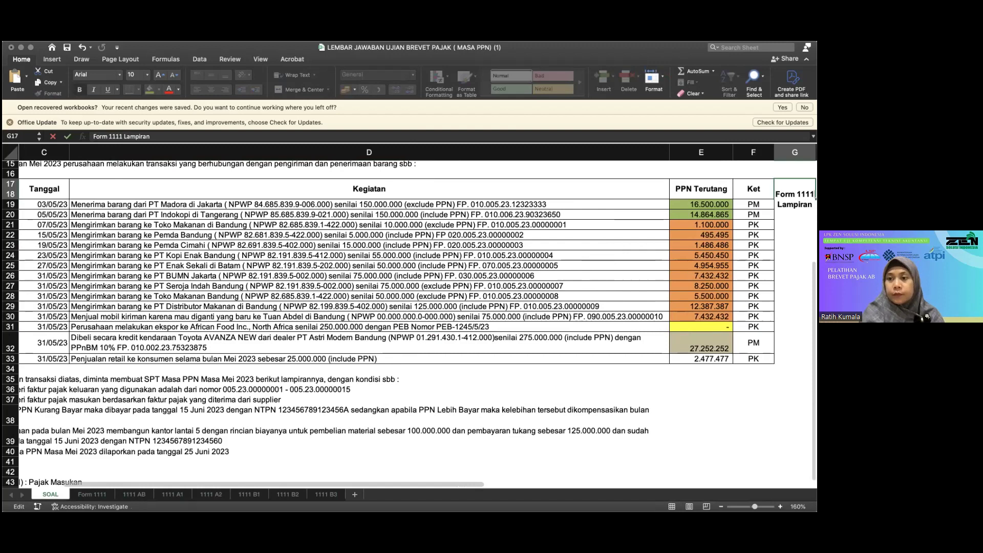
key("Return")
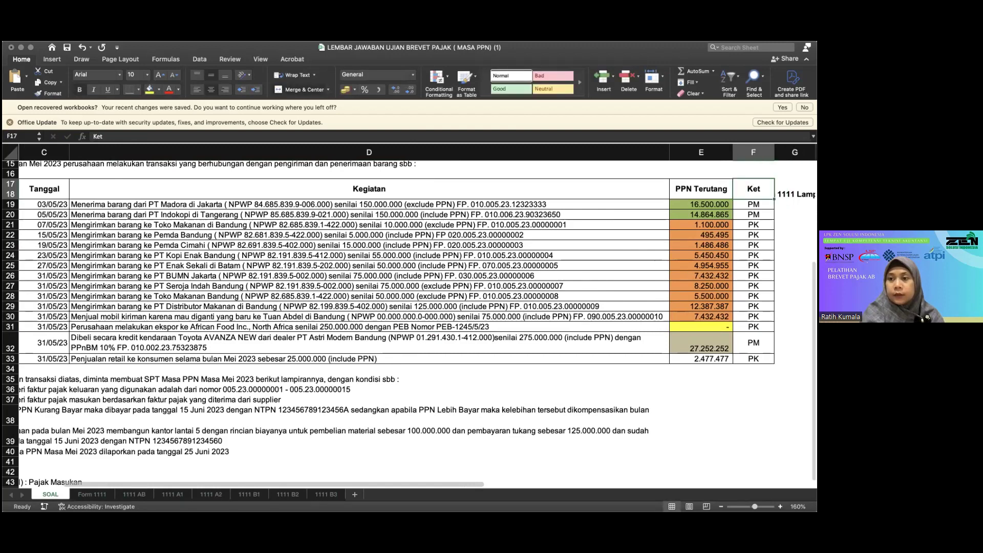
Step: Centre the Form 1111 Lampiran heading vertically in its merged cell and wrap its text
left_click(211, 76)
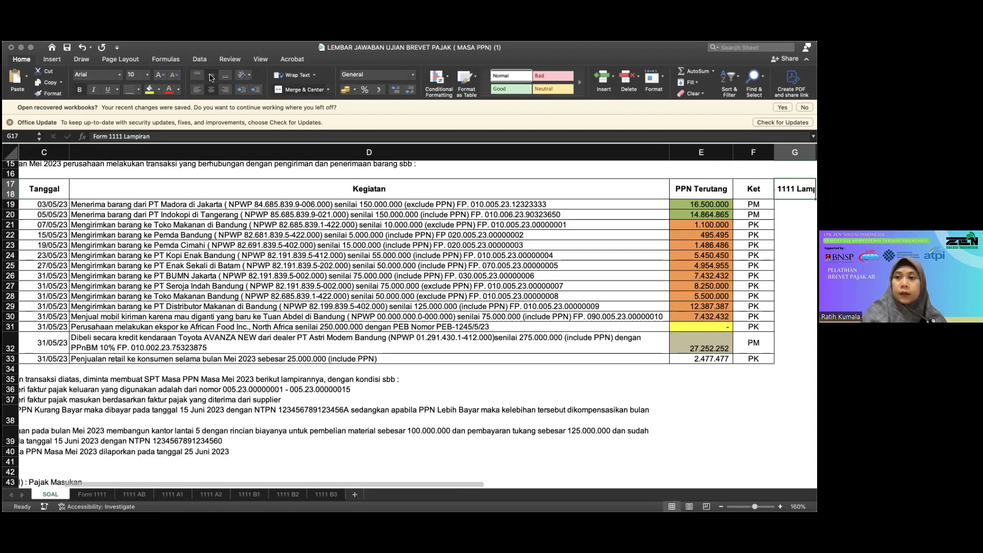
left_click(304, 77)
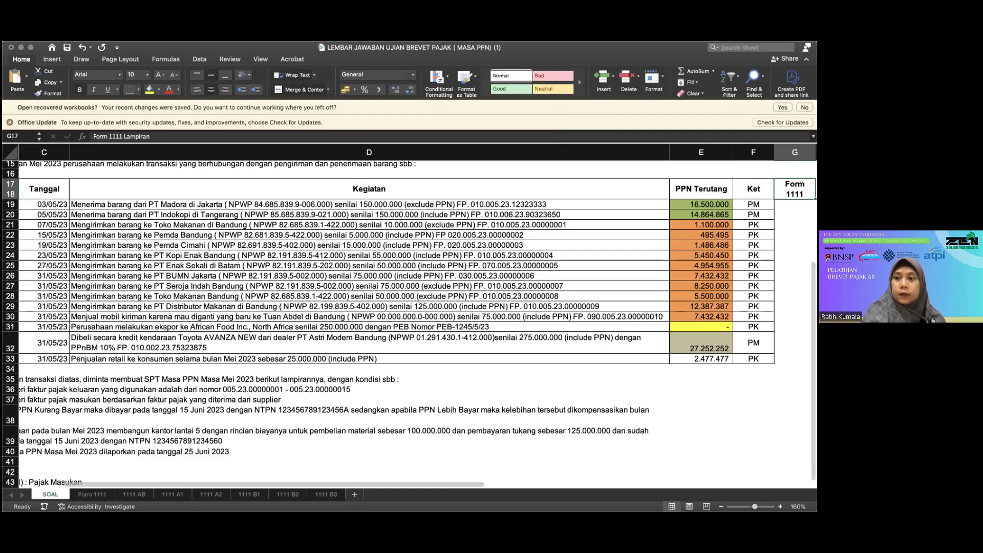
key("Down")
key("Down")
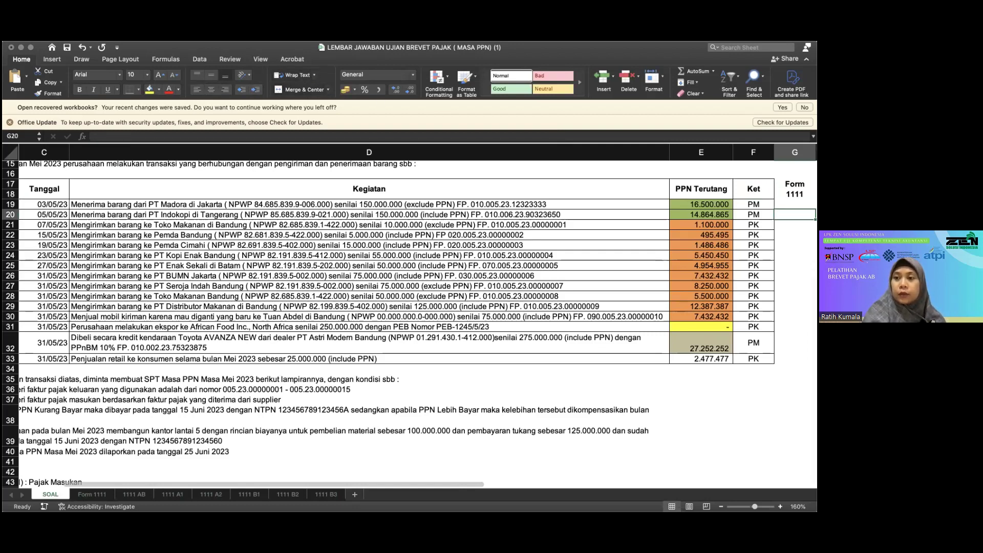
key("Up")
key("Up")
scroll(678, 224, "right", 3)
scroll(678, 224, "left", 5)
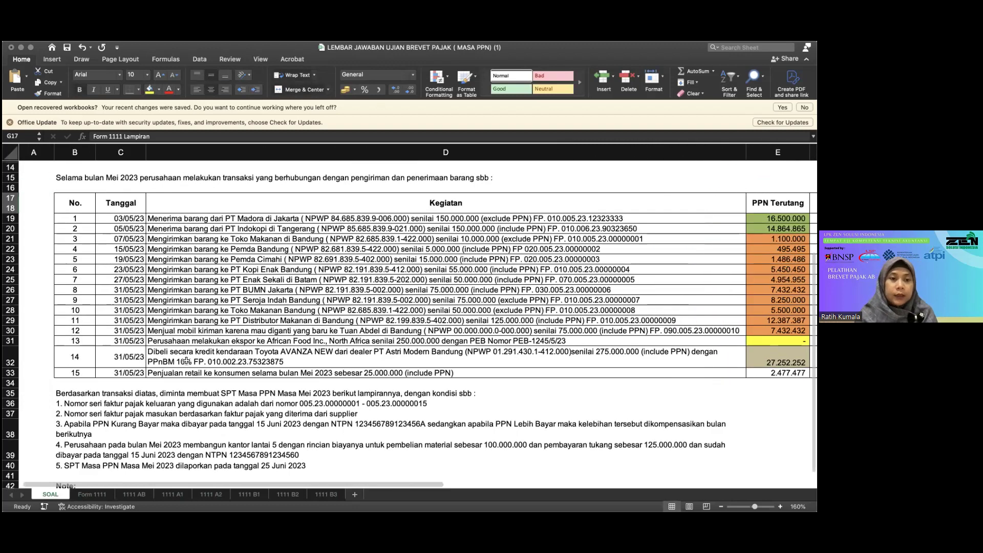
Step: Enter A1 in the Form 1111 Lampiran column for transaction 13, the export to African Food Inc
left_click(186, 361)
key("Right")
key("Right")
key("Right")
key("Right")
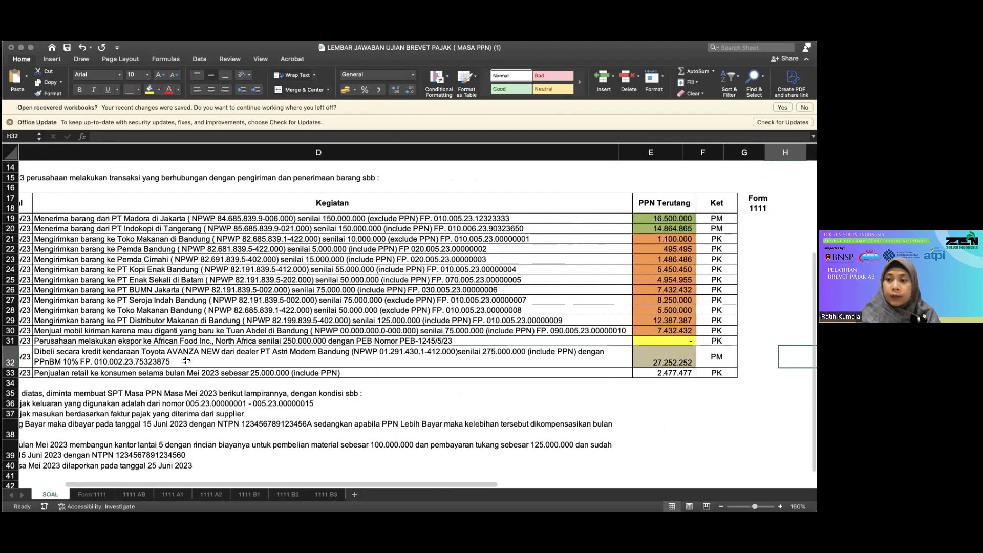
key("Up")
key("Left")
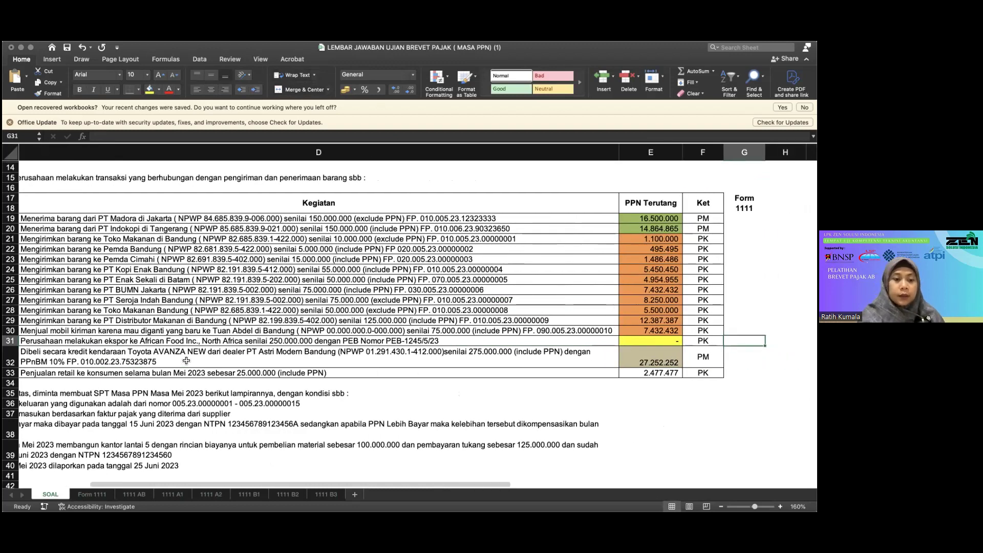
type("A1")
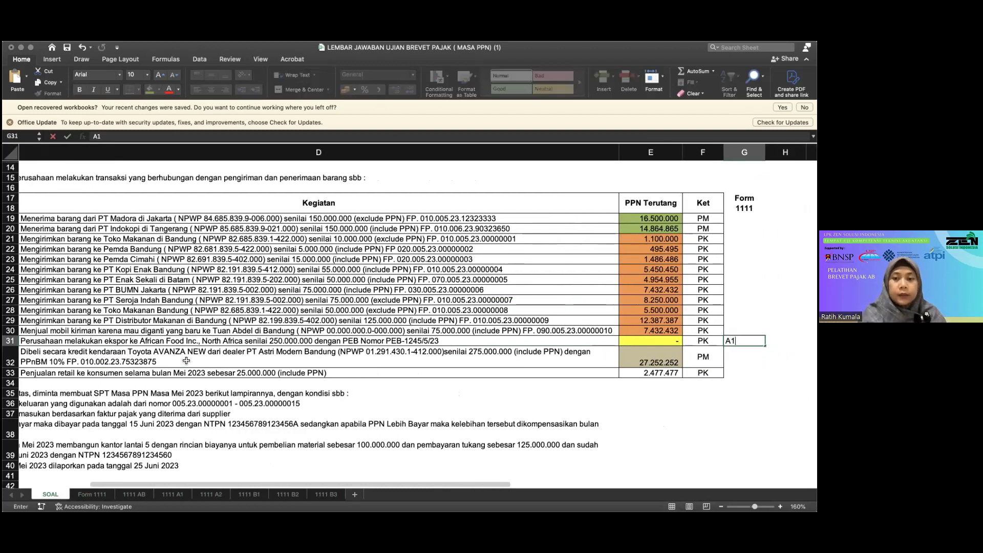
Step: Add cell borders to the Form 1111 Lampiran column, G17 to G33, and centre its contents horizontally
left_click_drag(749, 205, 756, 373)
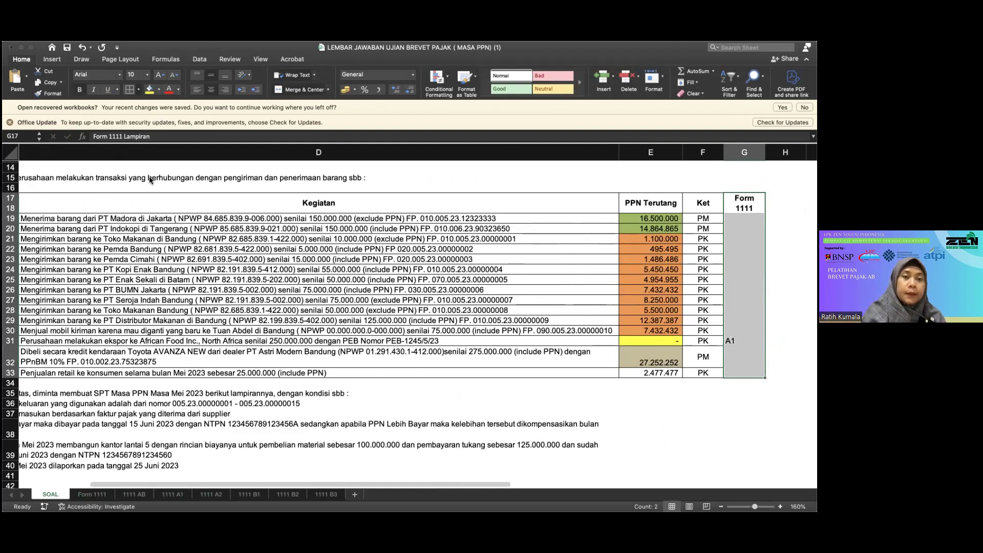
left_click(211, 90)
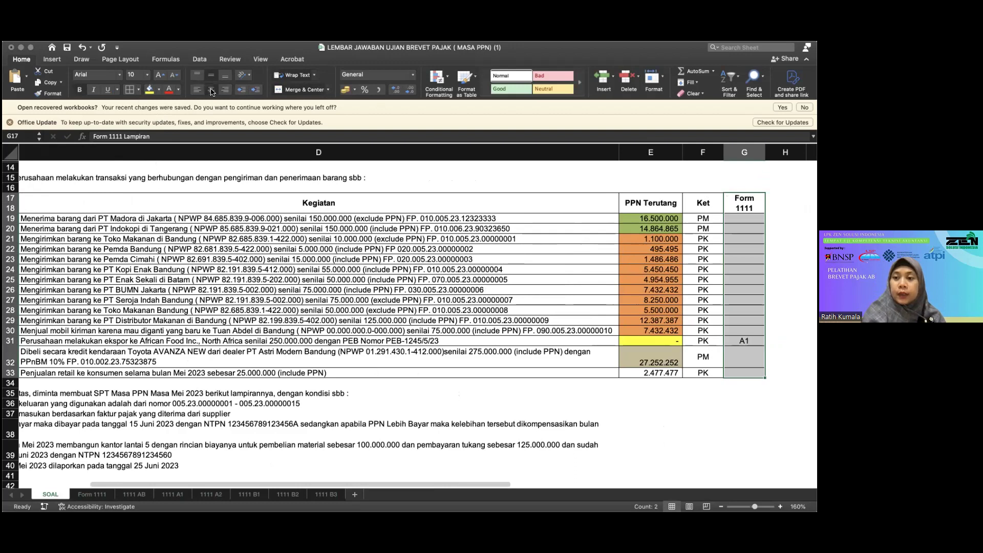
left_click(744, 341)
Step: Check the export entry in row 1 of 1111 A1 against transaction 13, covering the DPP, buyer, document number and date
left_click(653, 342)
scroll(447, 360, "left", 5)
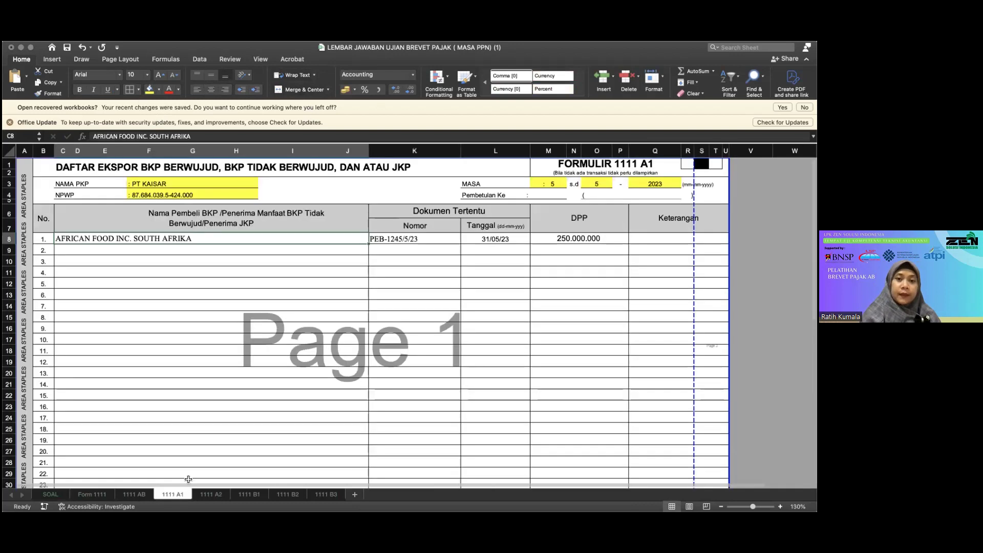
left_click(179, 493)
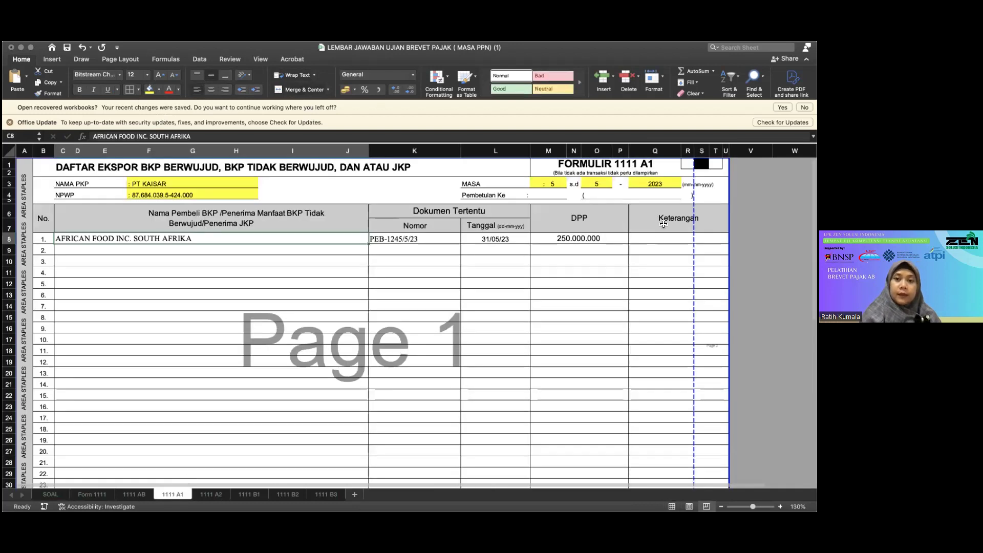
left_click(567, 237)
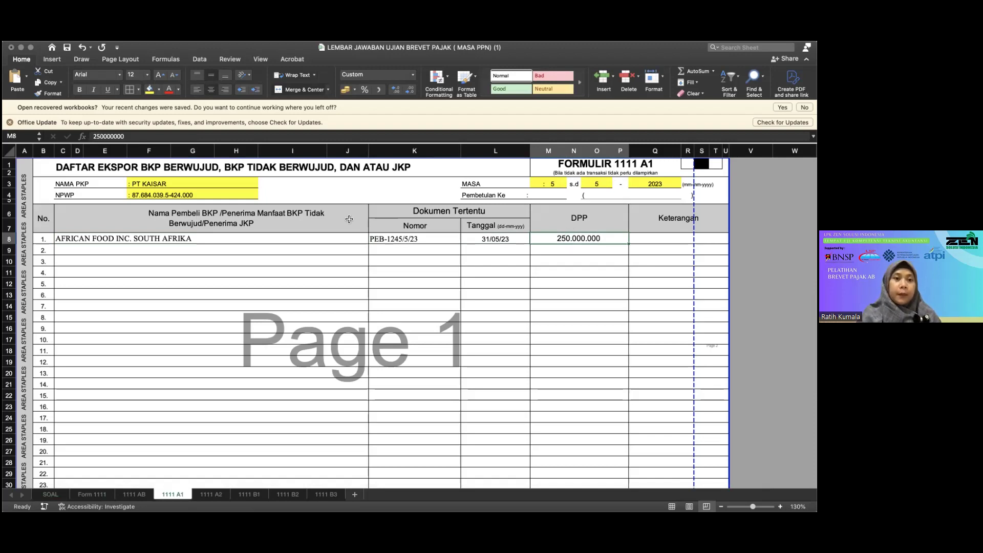
left_click(159, 242)
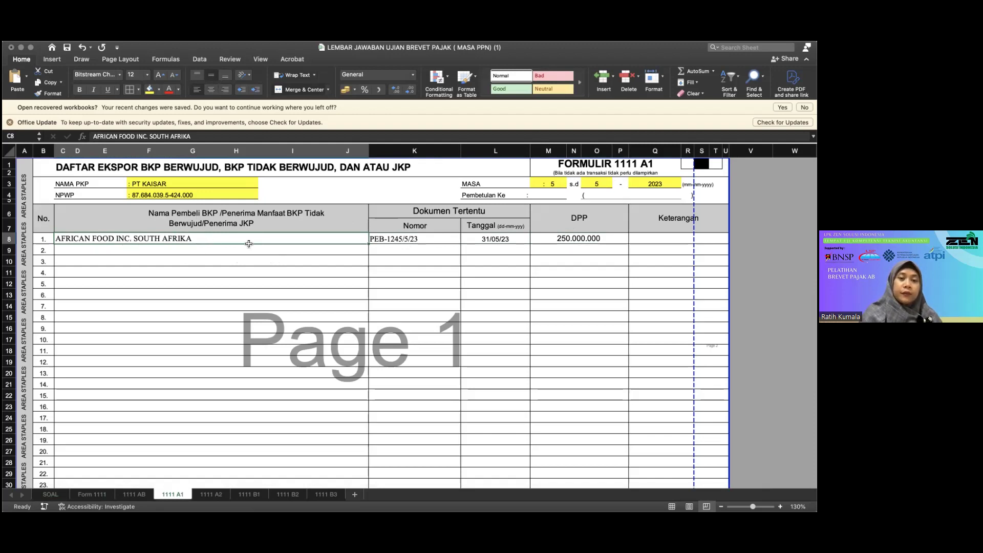
left_click(407, 236)
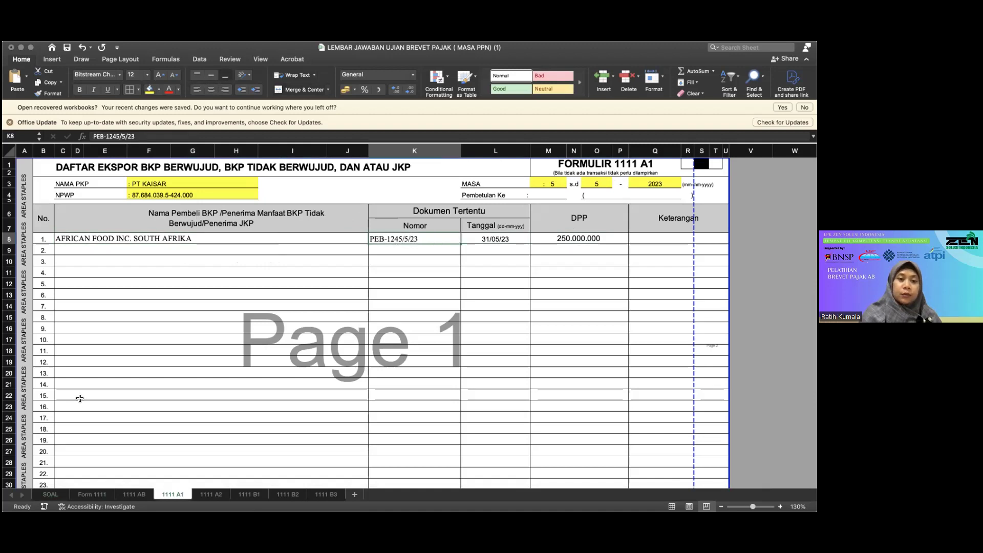
left_click(50, 494)
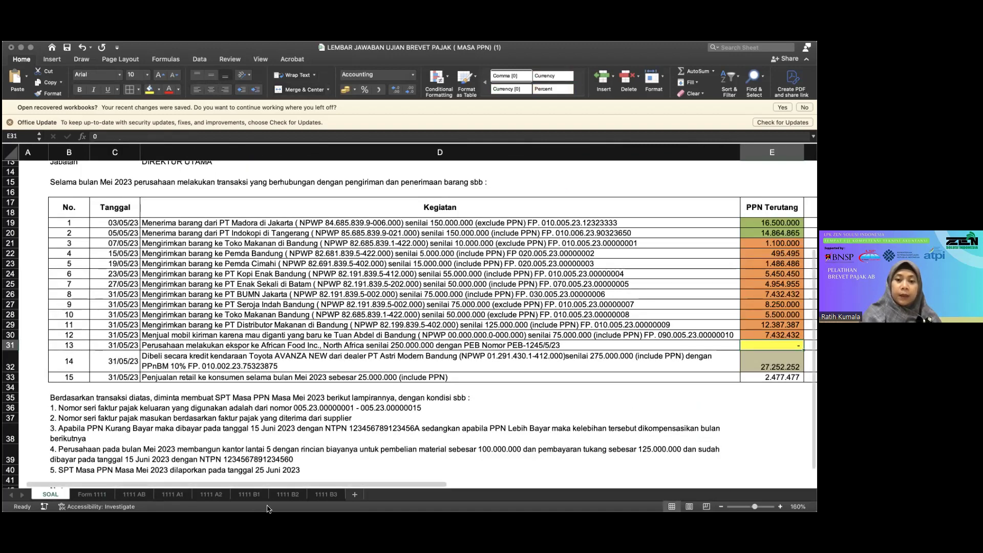
left_click(172, 494)
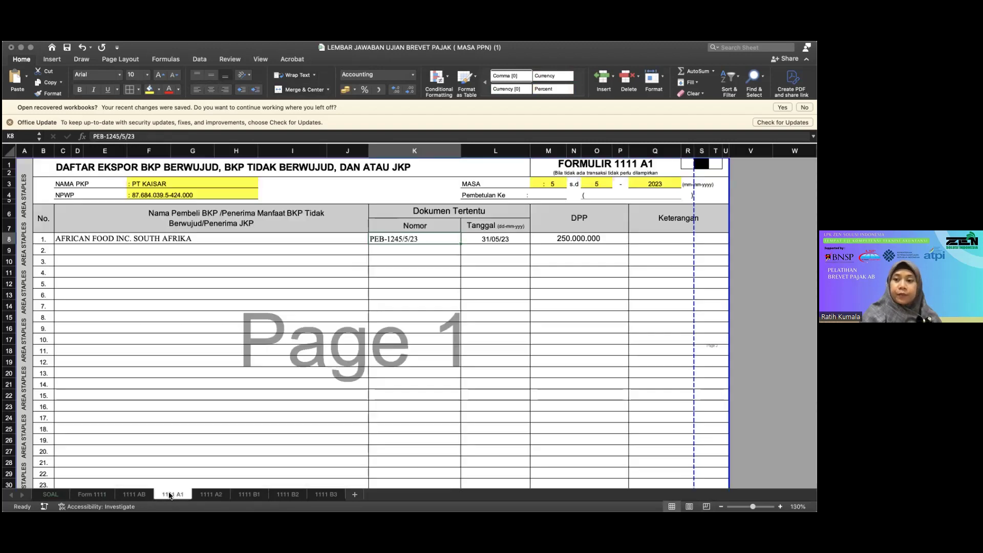
left_click(495, 237)
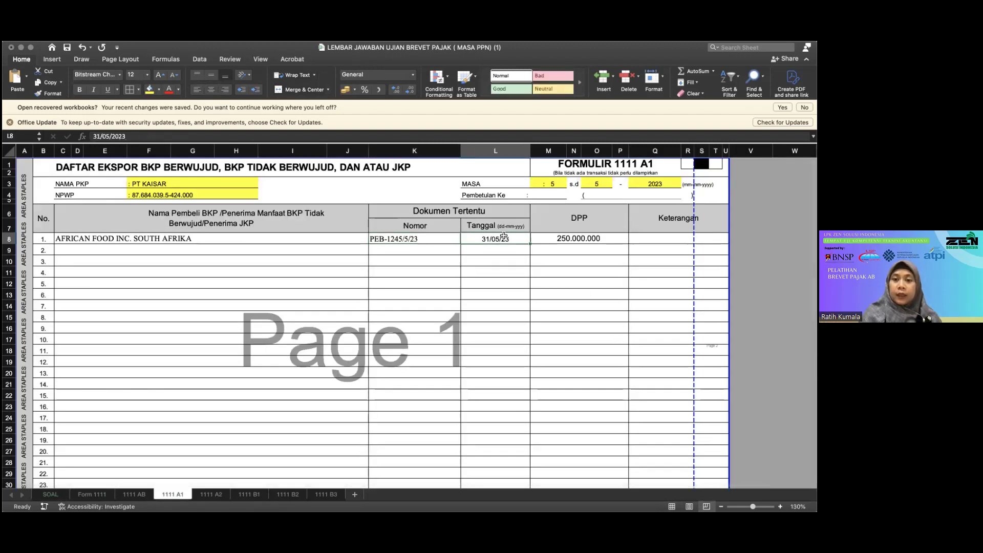
Step: Examine the DPP entry in row 1 of 1111 A1, the empty row 2, and the form's NAMA PKP, NPWP and MASA fields
left_click(572, 238)
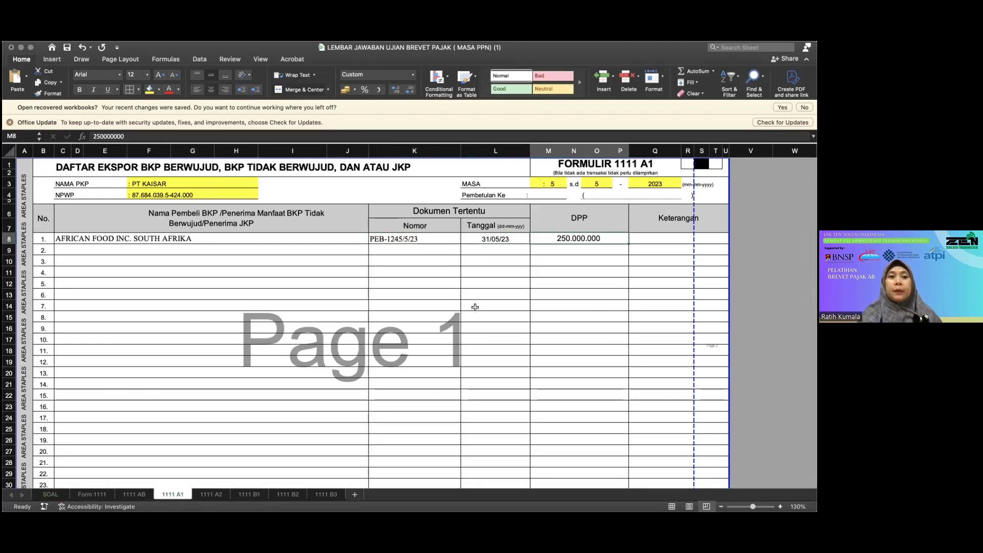
left_click(69, 249)
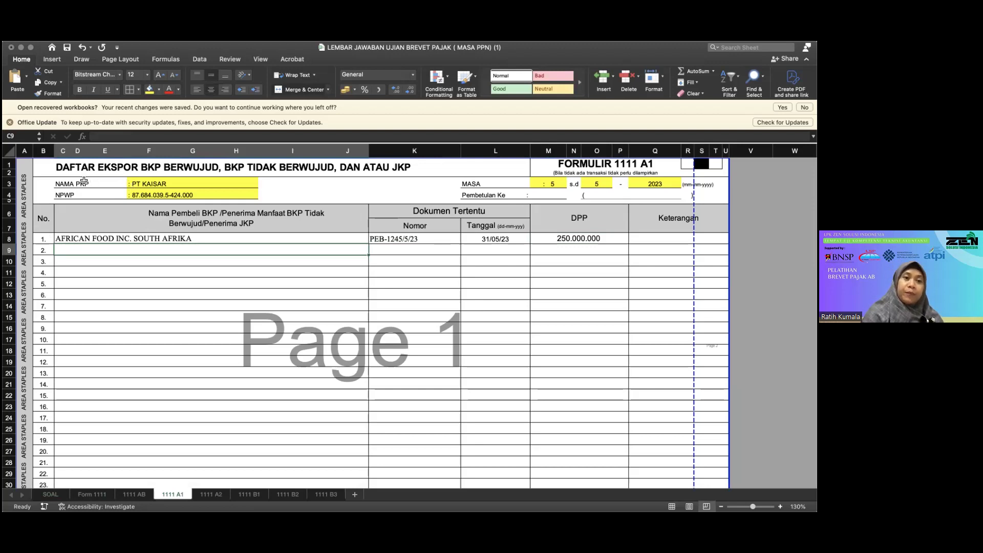
left_click(146, 182)
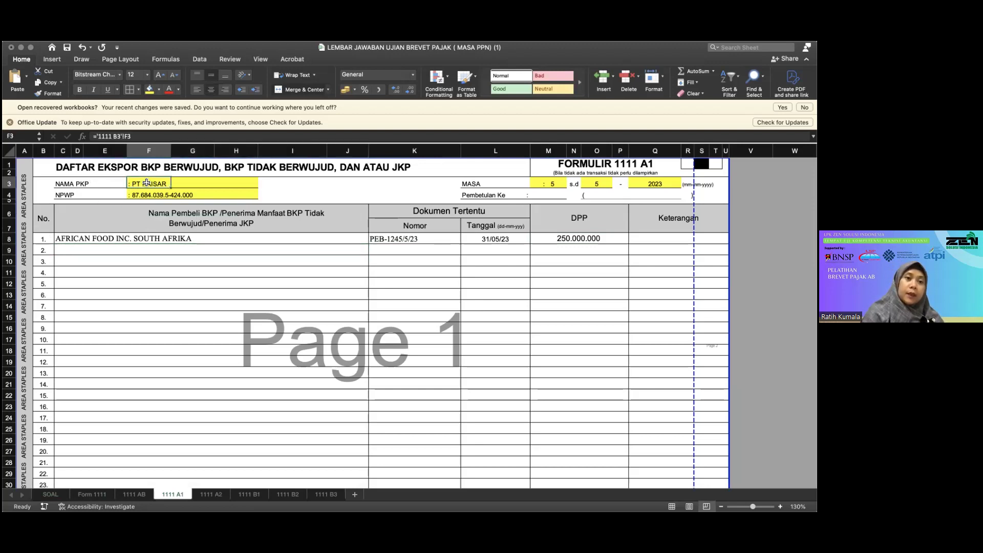
left_click(136, 195)
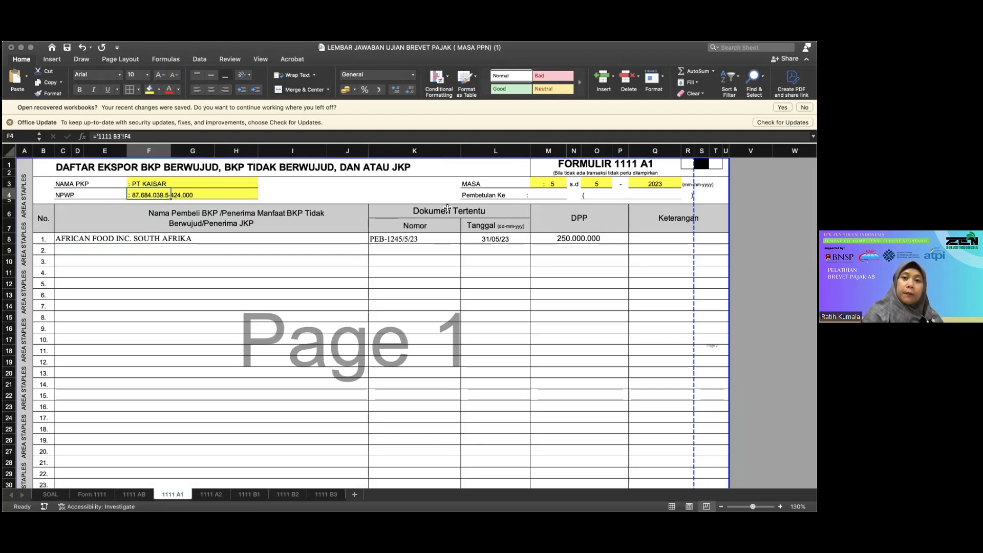
left_click(554, 180)
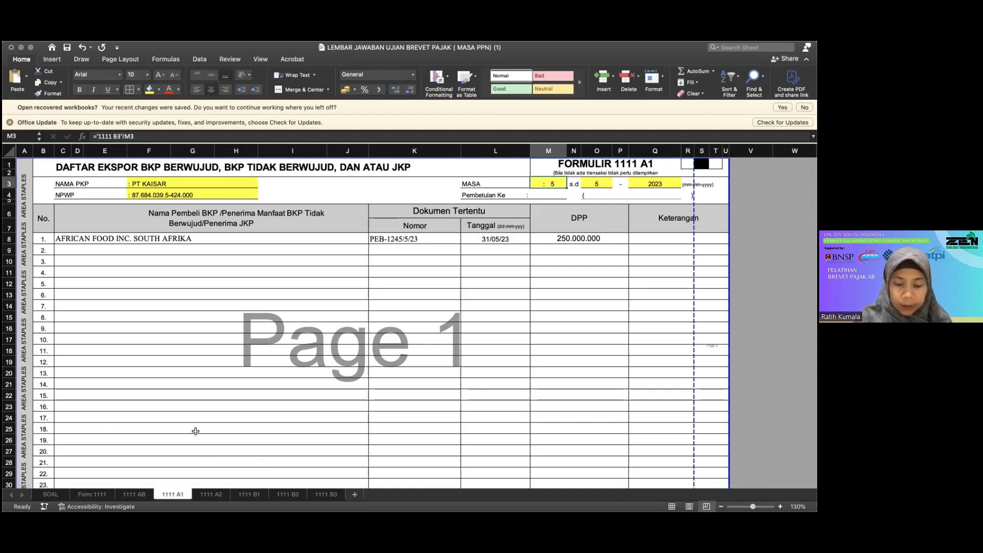
Step: Examine how the JUMLAH row on 1111 A1 totals the DPP column
left_click(211, 494)
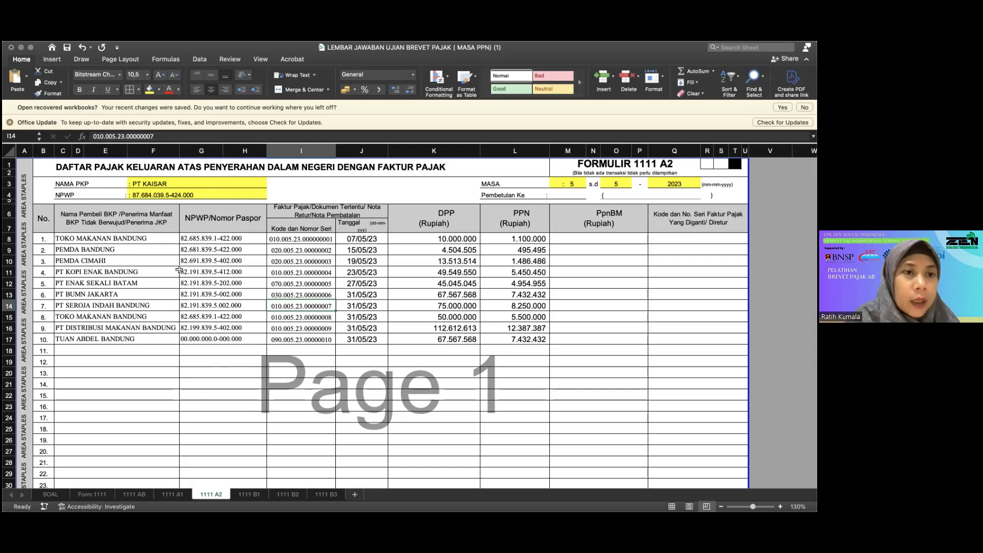
left_click(173, 495)
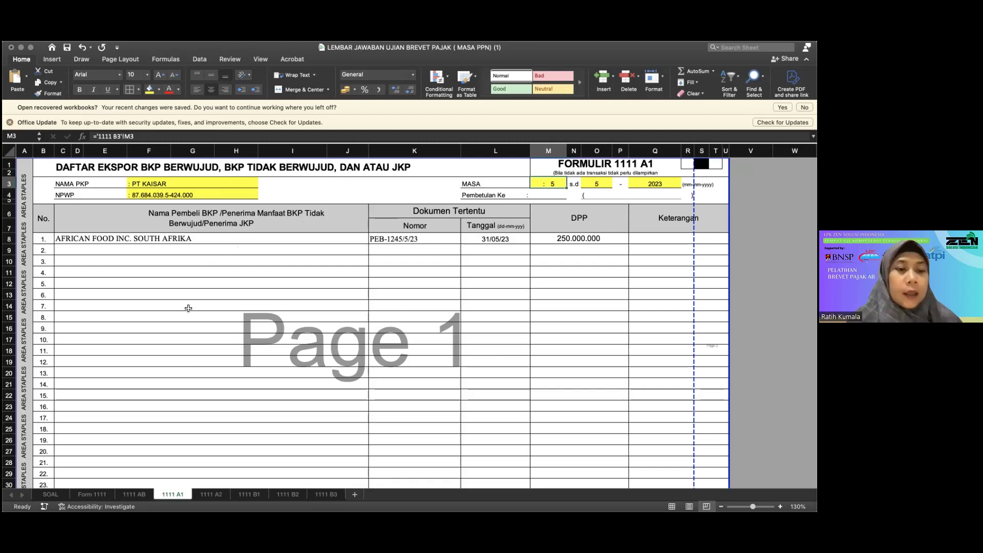
scroll(271, 422, "down", 5)
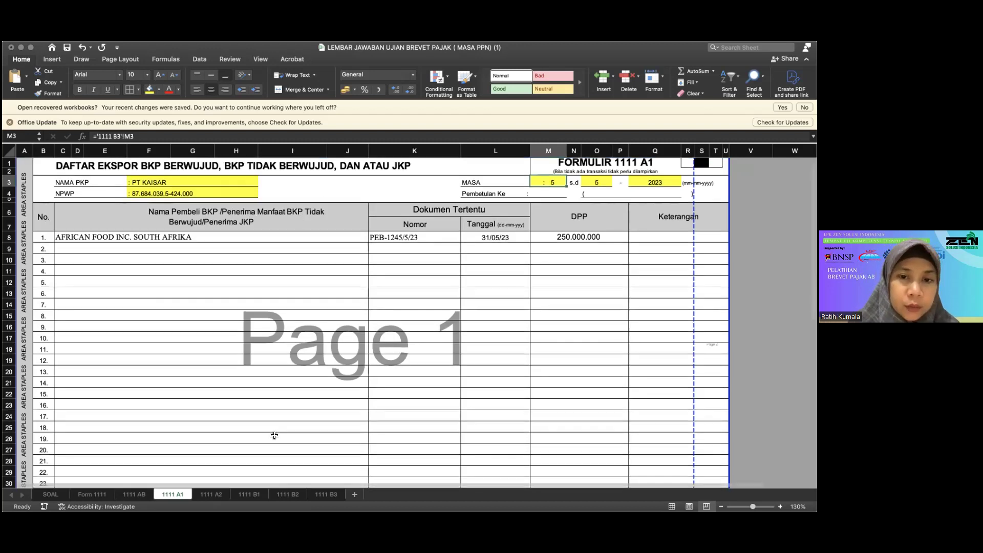
scroll(274, 435, "up", 3)
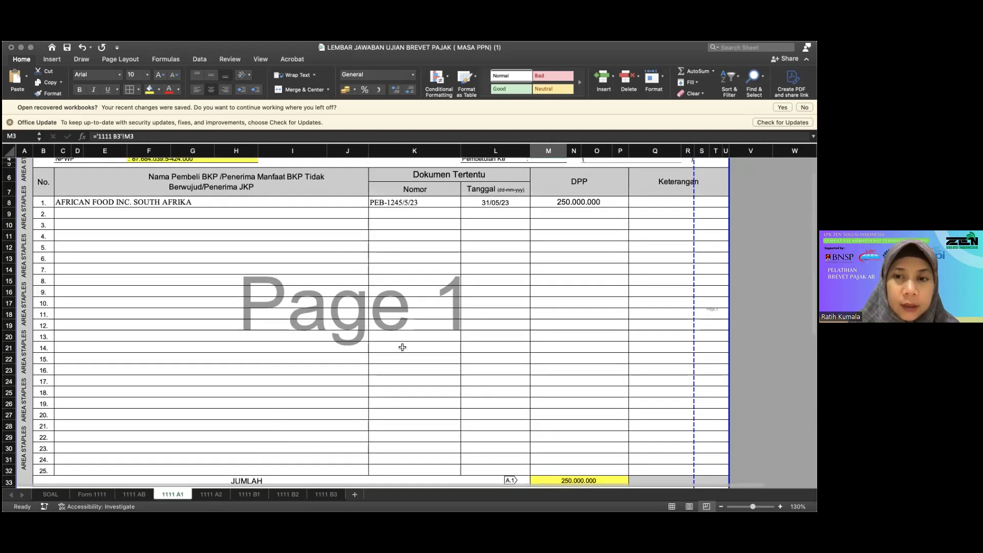
scroll(378, 390, "down", 4)
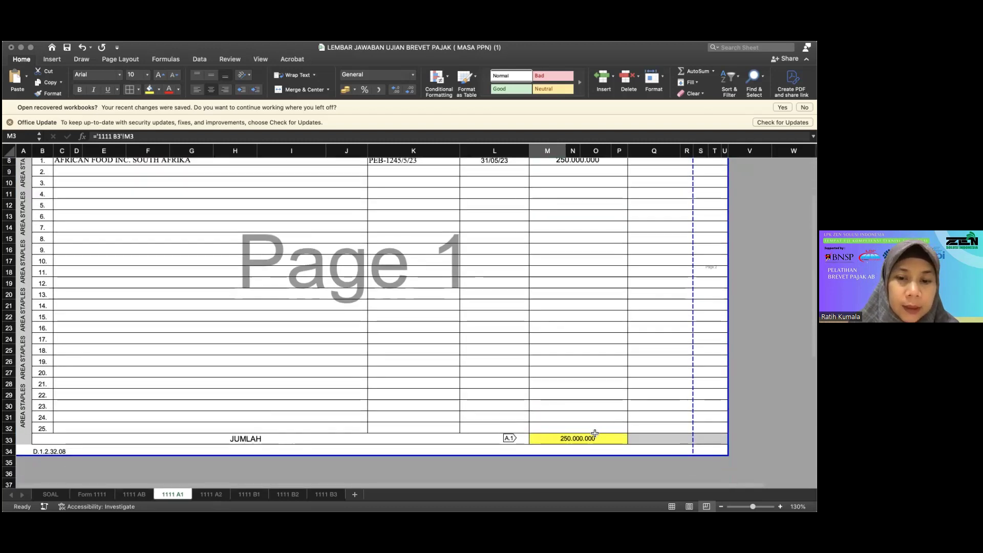
left_click(563, 439)
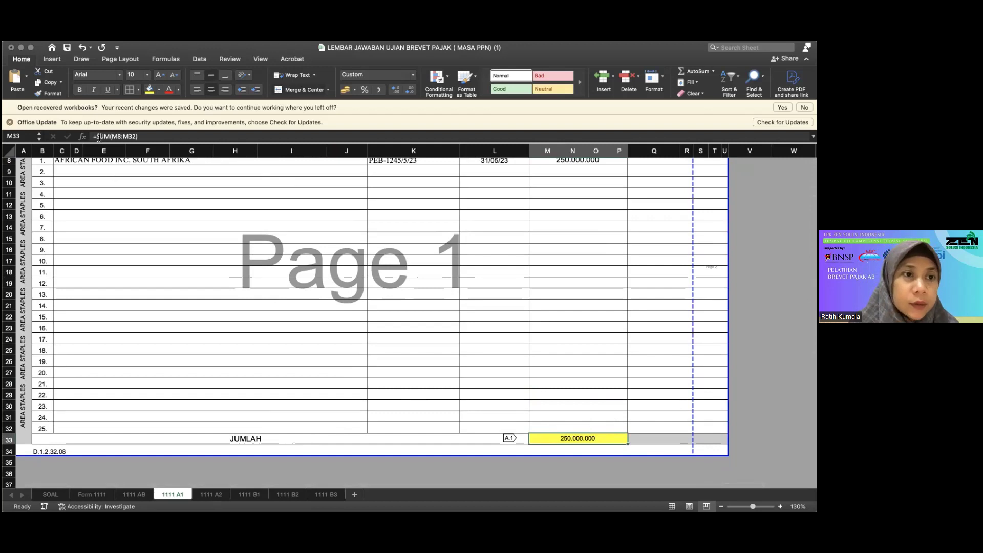
scroll(566, 256, "up", 3)
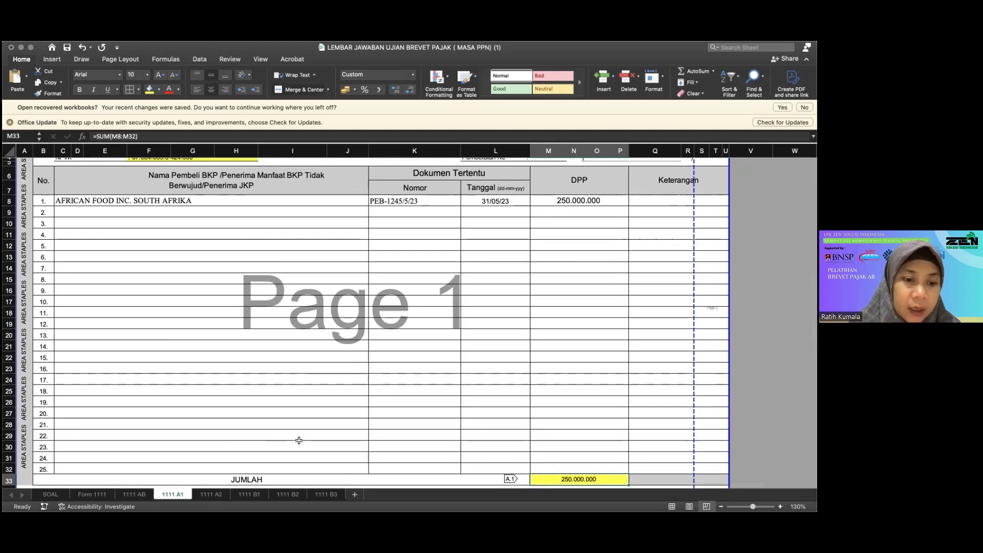
Step: Examine the 1111 A2 header fields: NAMA PKP, NPWP, the MASA months and year, and Pembetulan Ke
left_click(206, 495)
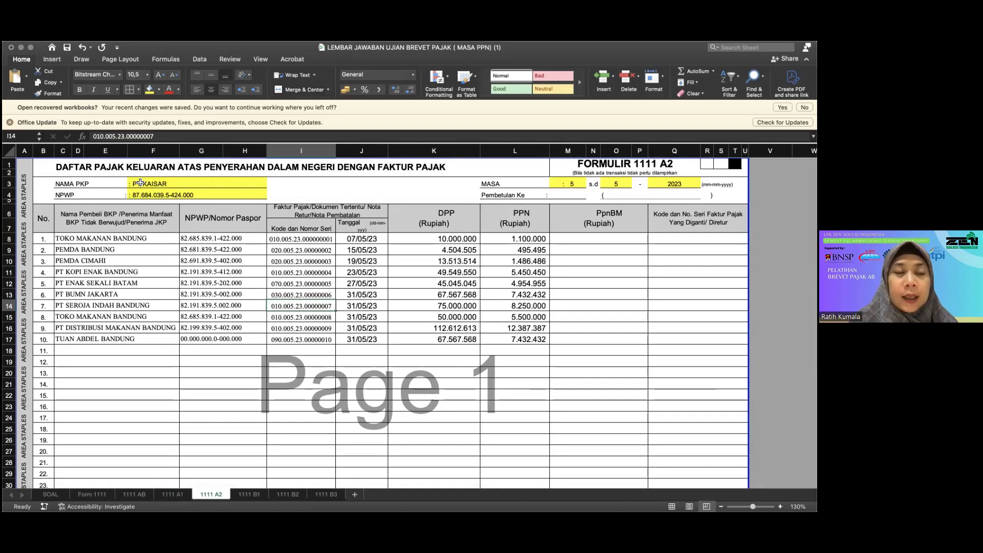
left_click_drag(57, 183, 153, 195)
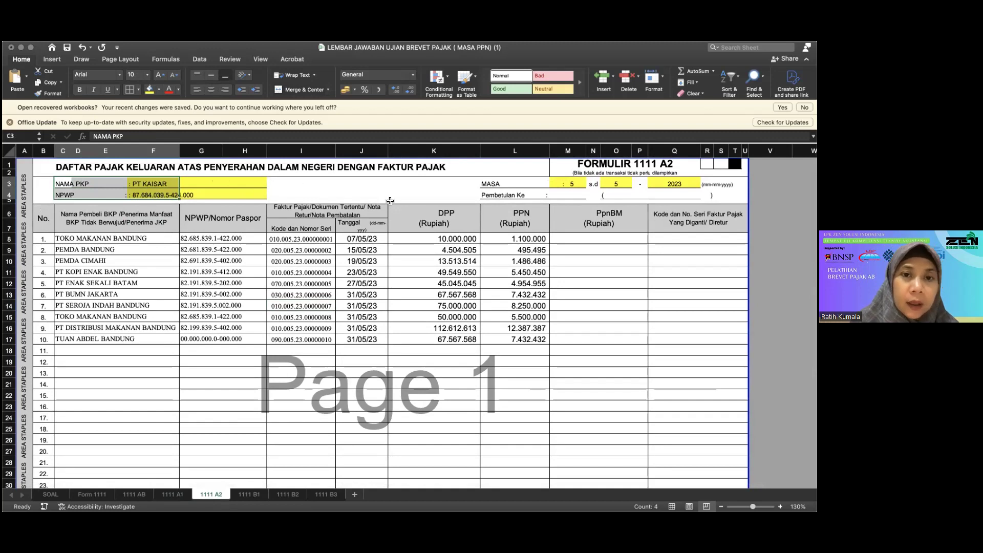
left_click(579, 183)
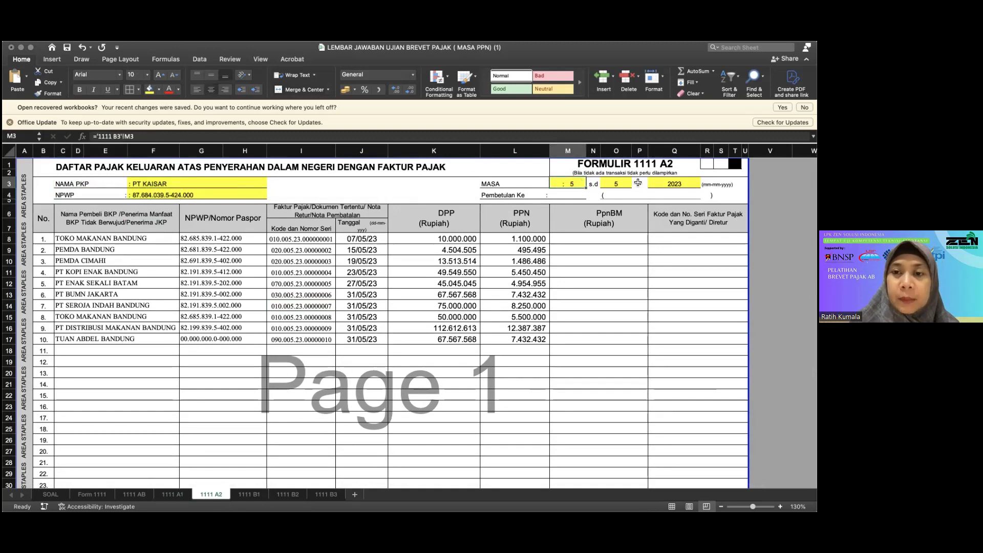
left_click(620, 184)
left_click(674, 182)
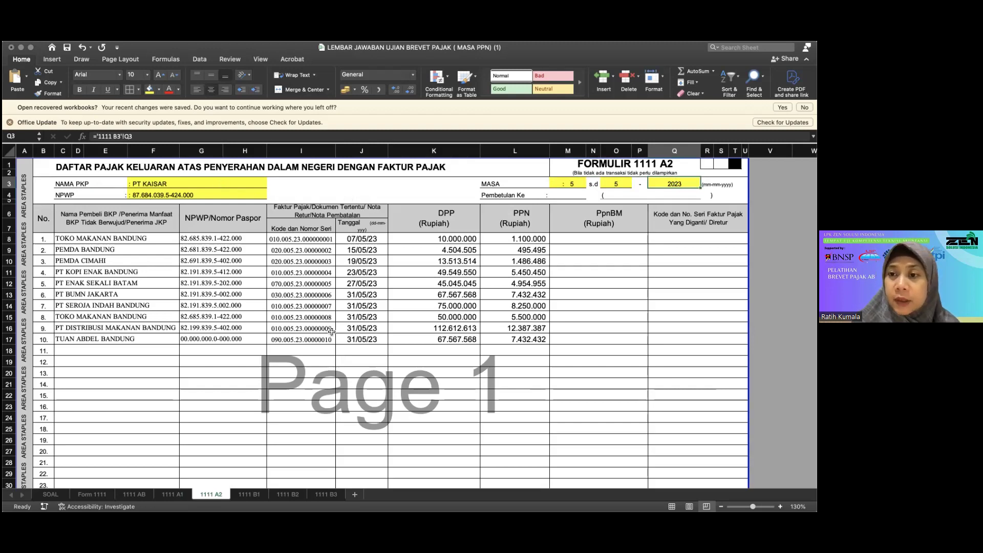
left_click(653, 291)
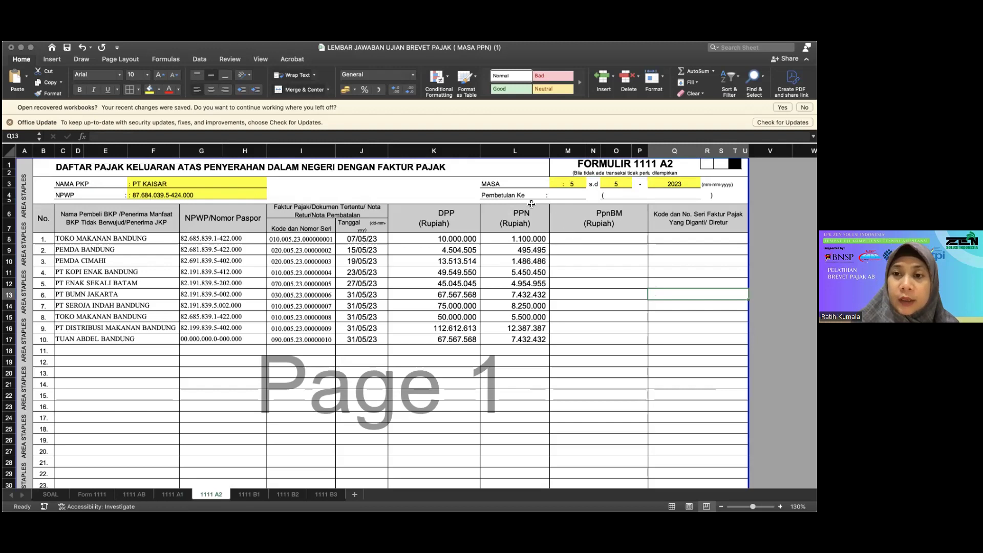
scroll(538, 217, "up", 1)
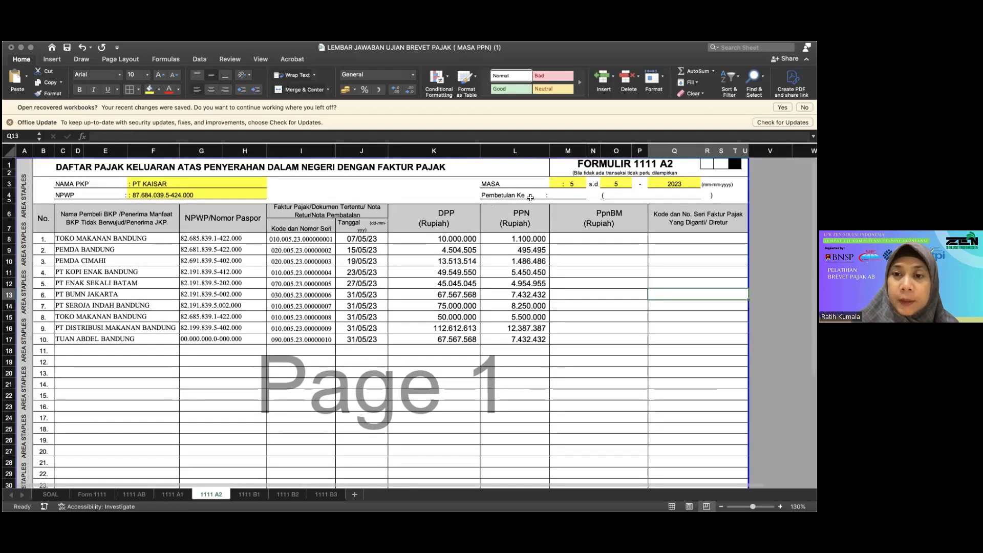
left_click(567, 192)
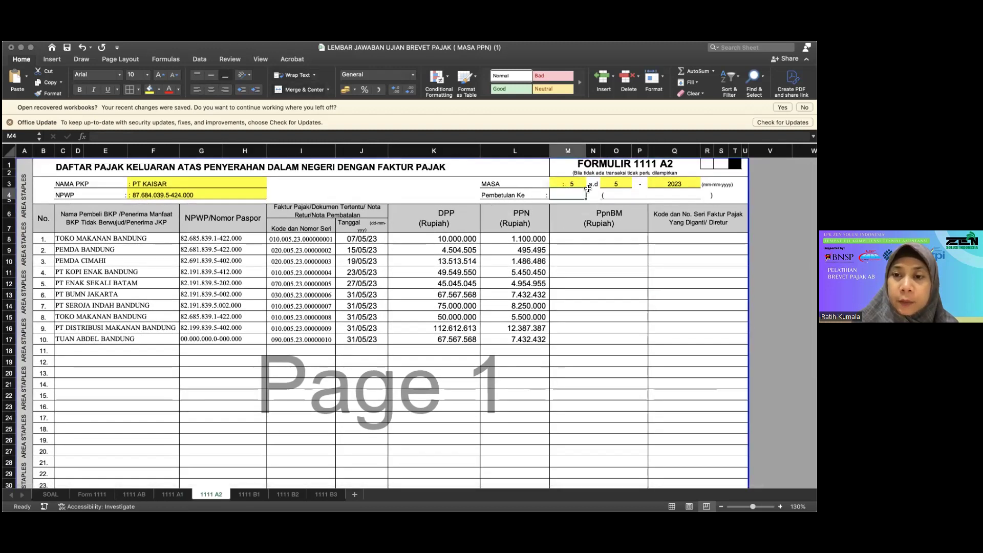
left_click(620, 194)
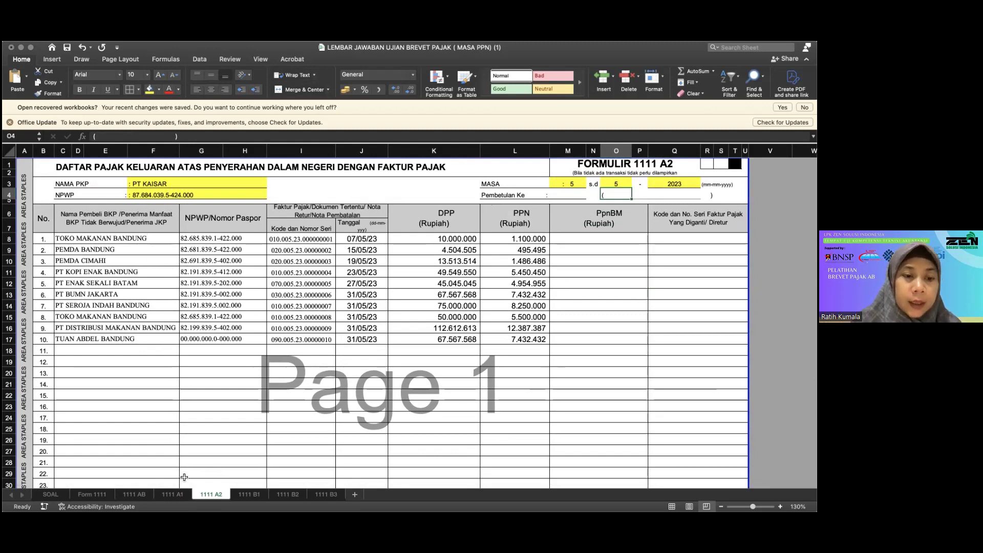
Step: Enter A2 in the Form 1111 Lampiran column of SOAL for transaction 3, the delivery to Toko Makanan Bandung
left_click(50, 494)
scroll(729, 300, "right", 5)
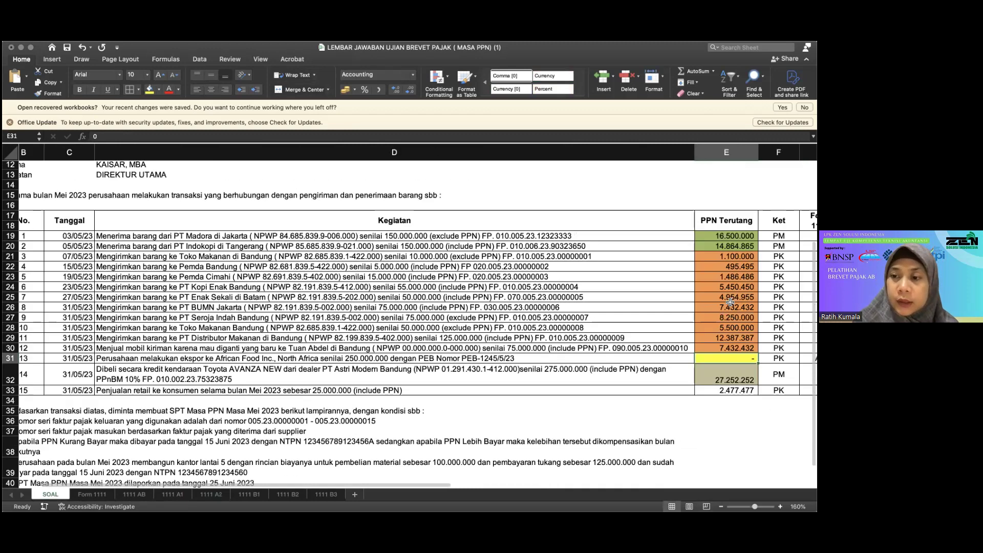
left_click_drag(584, 255, 590, 341)
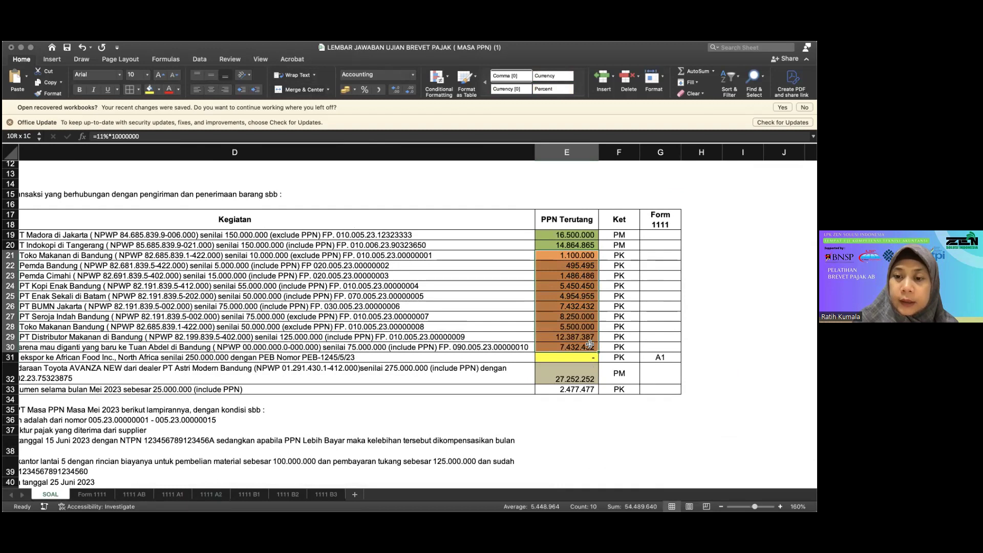
left_click(618, 255)
left_click_drag(622, 324, 629, 350)
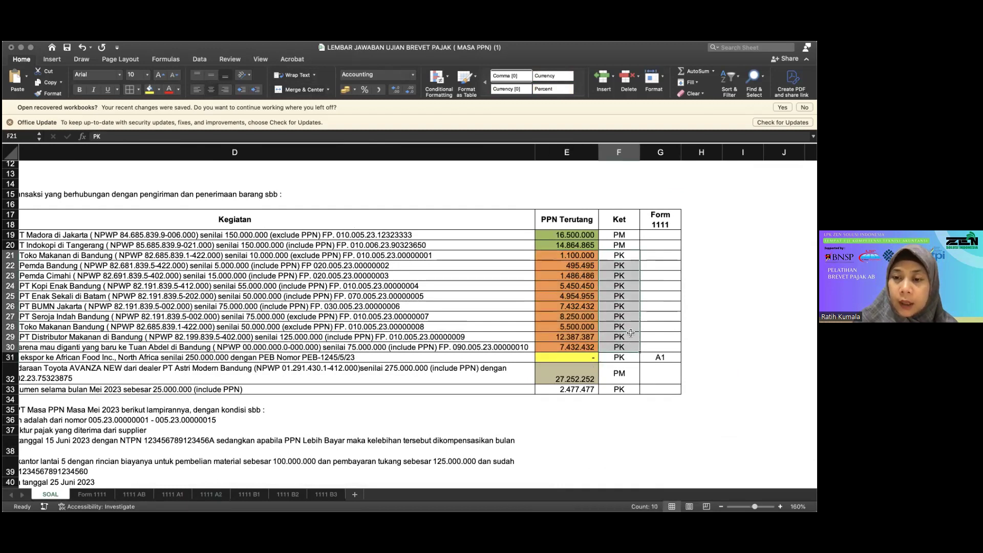
left_click(666, 254)
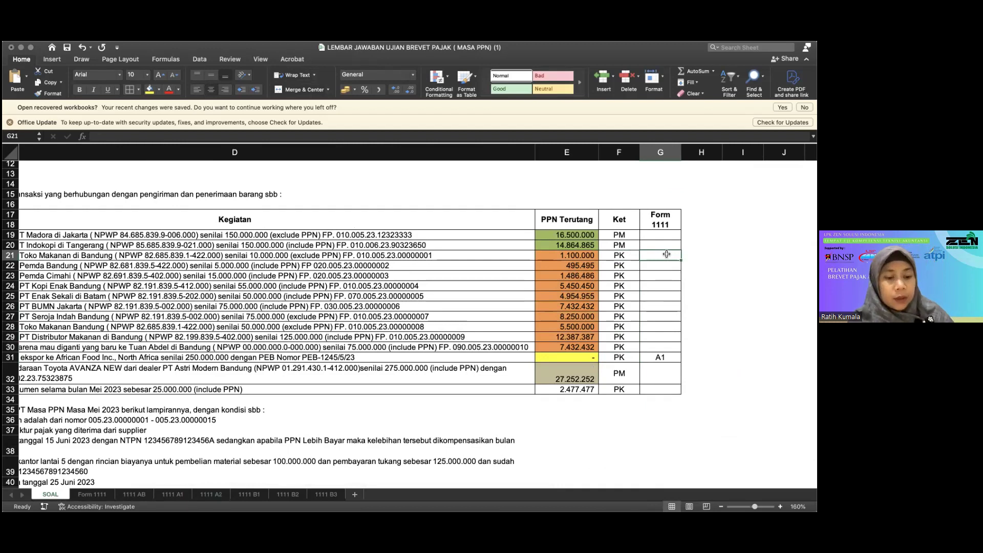
type("A1")
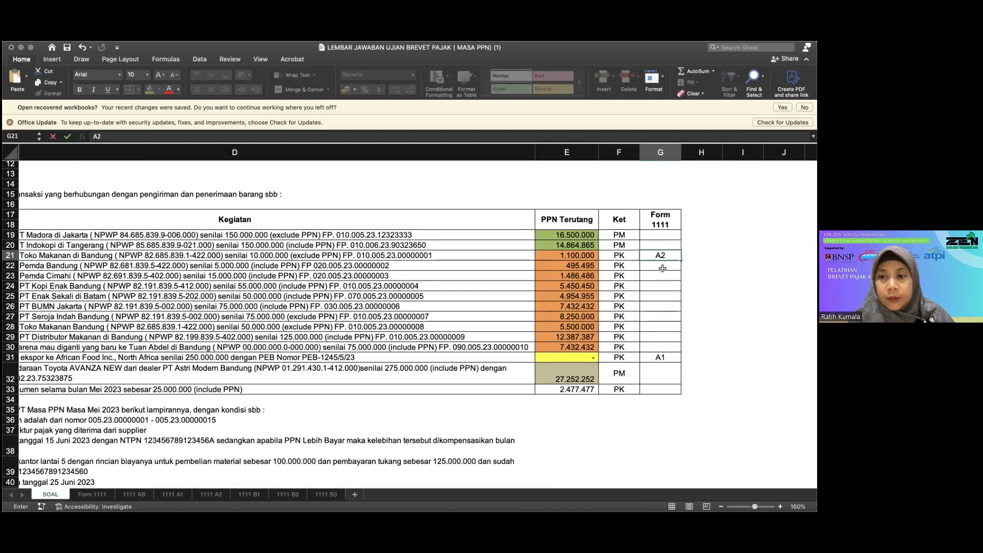
key("Return")
Step: Copy the A2 code from transaction 3 to transactions 4 through 12, cells G22 to G30
key("super+c")
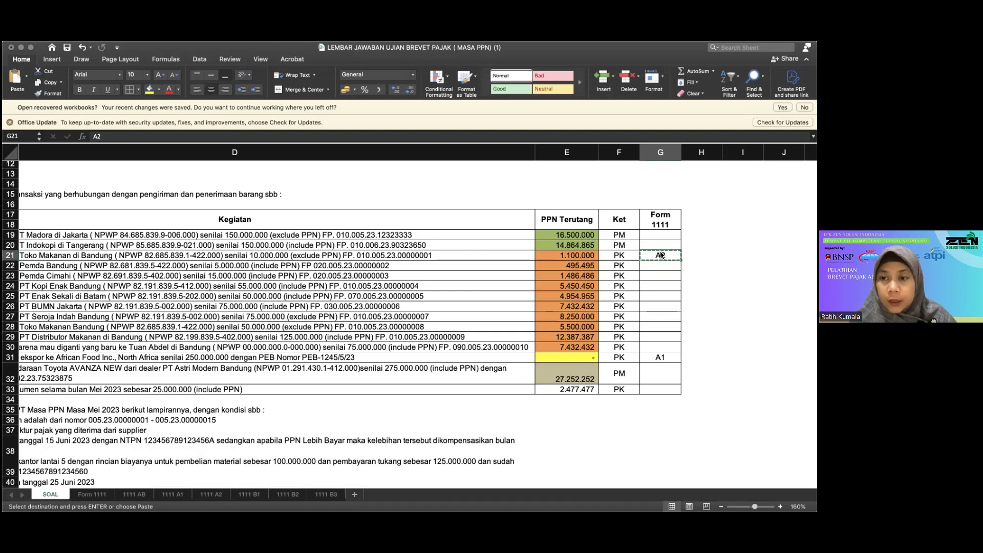
key("Down")
key("shift+Down")
key("shift+Down")
key("shift+Down")
key("shift+Down")
key("shift+Down")
key("shift+Down")
key("shift+Down")
key("shift+Down")
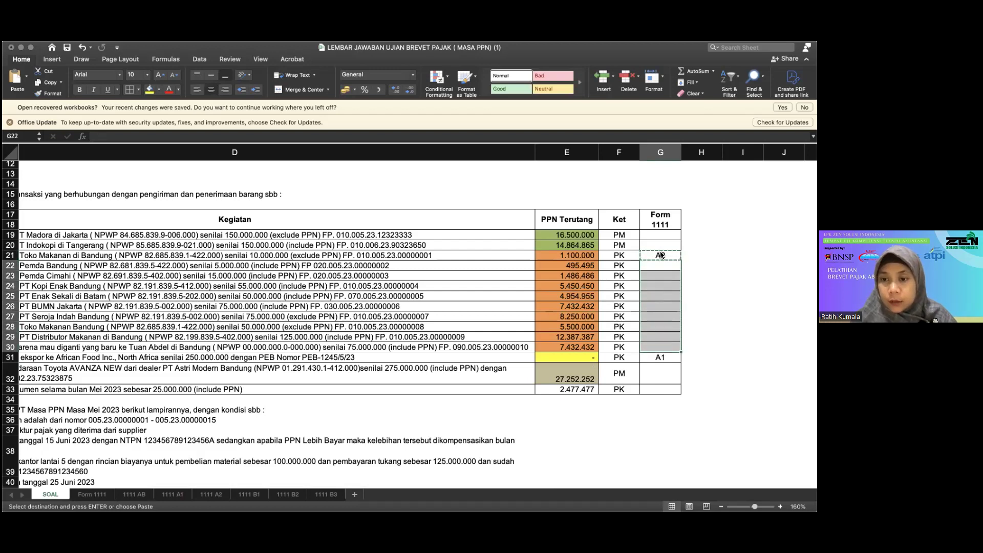
key("super+v")
Step: Compare the PPN Terutang amounts on SOAL with the PPN formulas for Pemda Bandung and Pemda Cimahi in 1111 A2
left_click(564, 246)
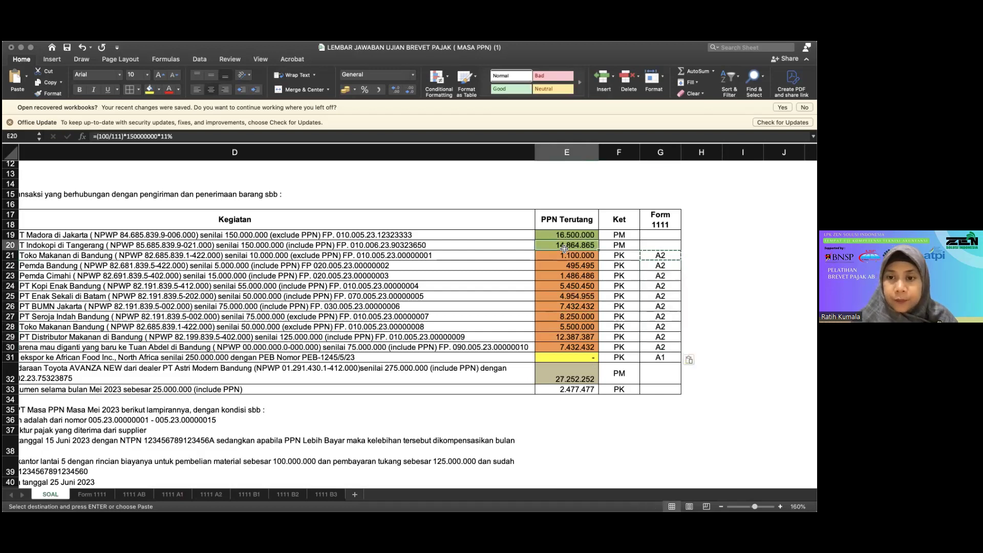
left_click(570, 257)
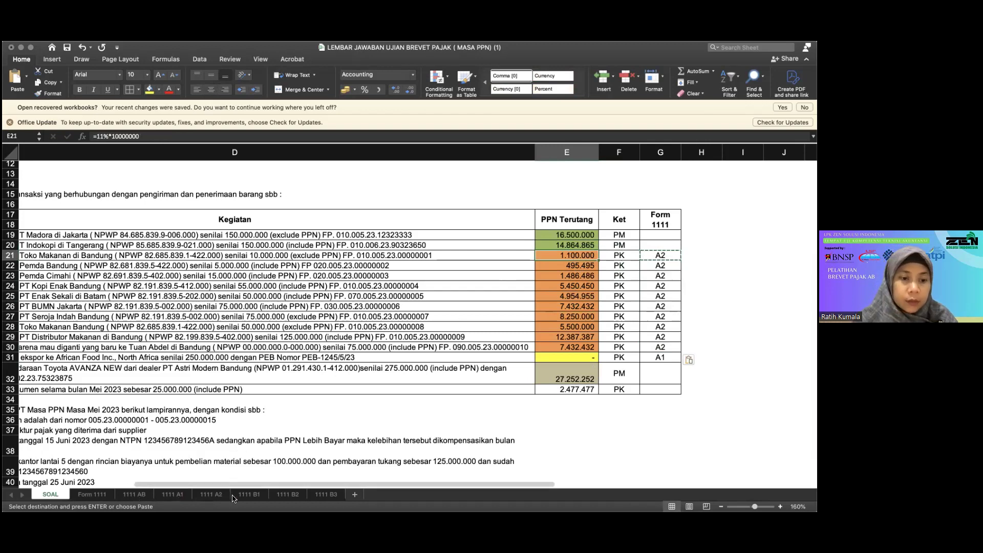
left_click(210, 494)
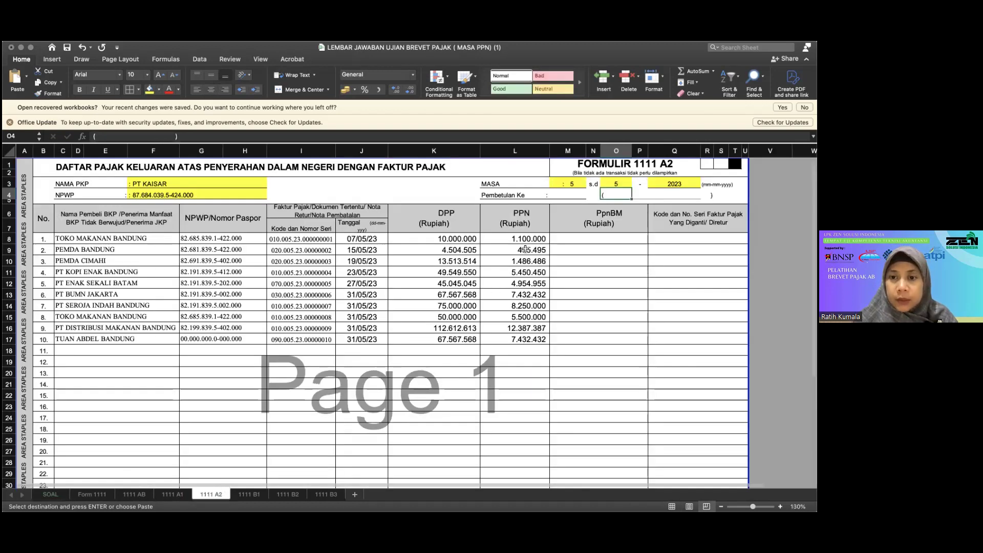
left_click(526, 250)
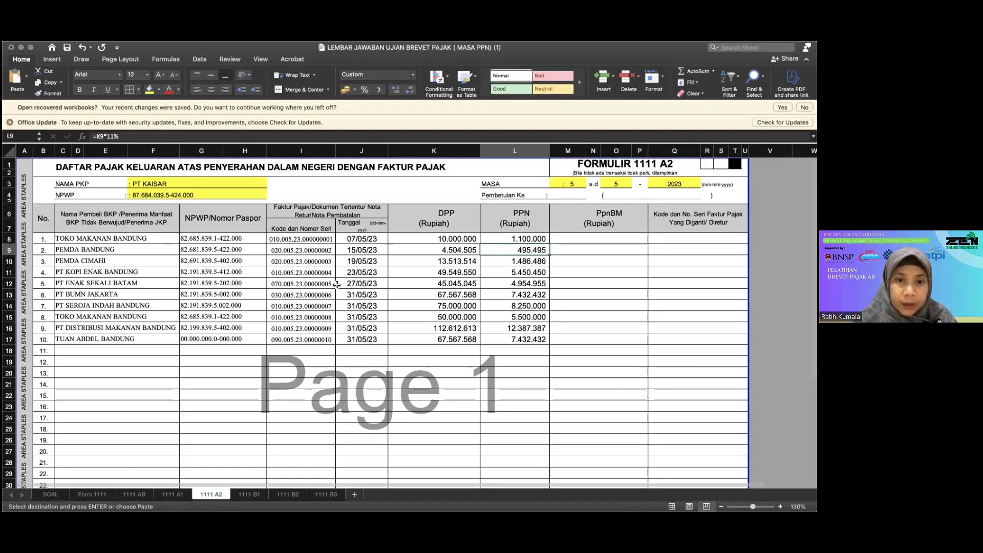
left_click(51, 495)
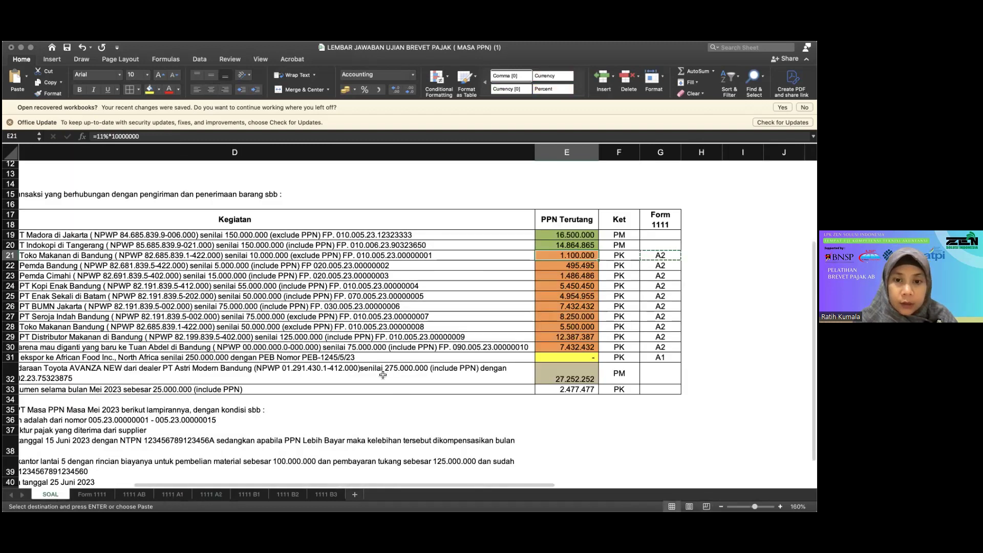
scroll(262, 447, "down", 1)
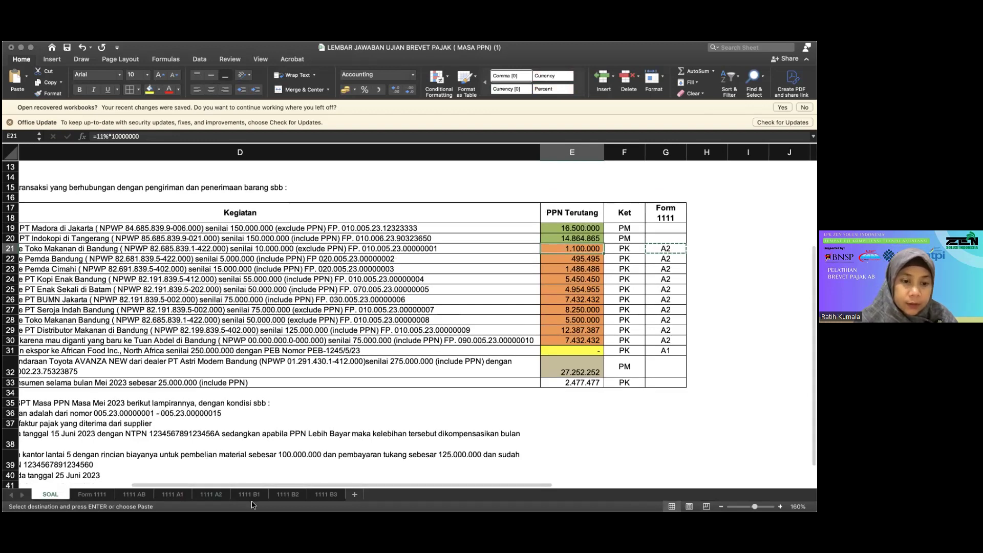
left_click(213, 496)
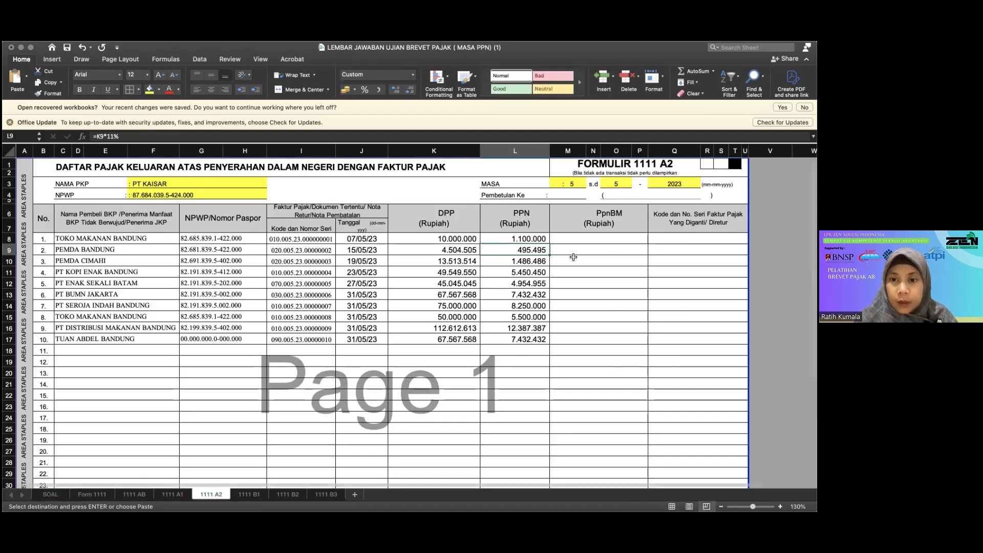
left_click(530, 261)
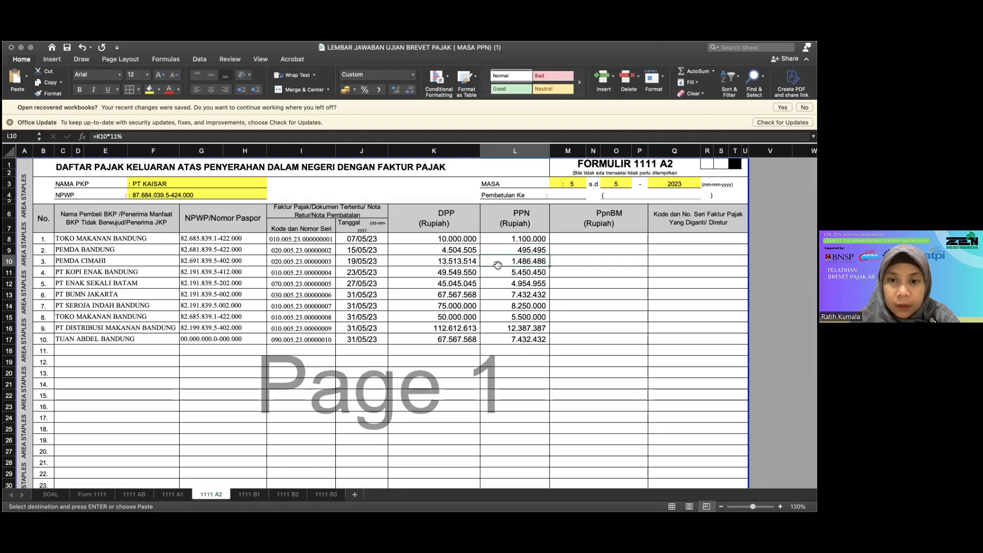
Step: Examine the DPP entries in 1111 A2 from Pemda Bandung down to the second Toko Makanan Bandung invoice, cells K9 to K15
left_click(465, 265)
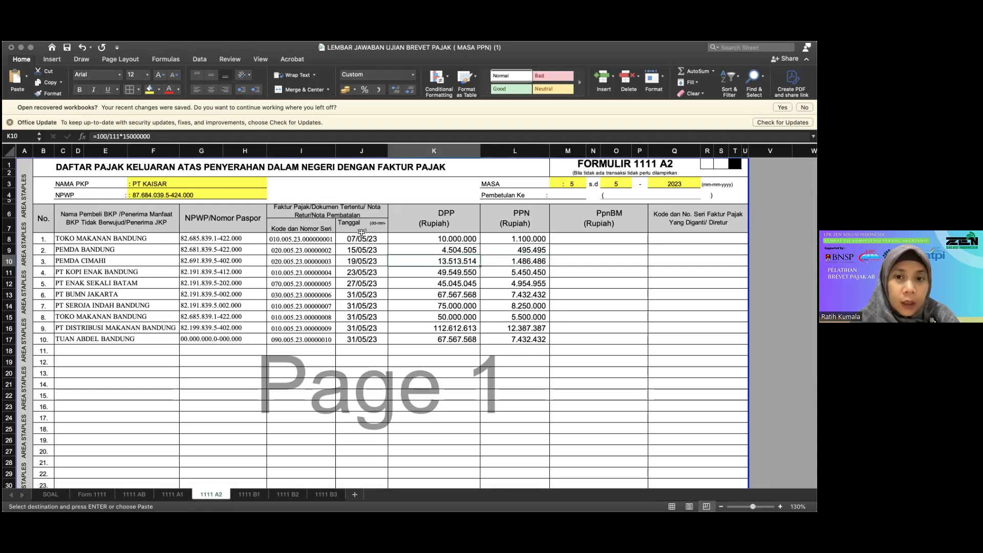
left_click(421, 243)
left_click(430, 252)
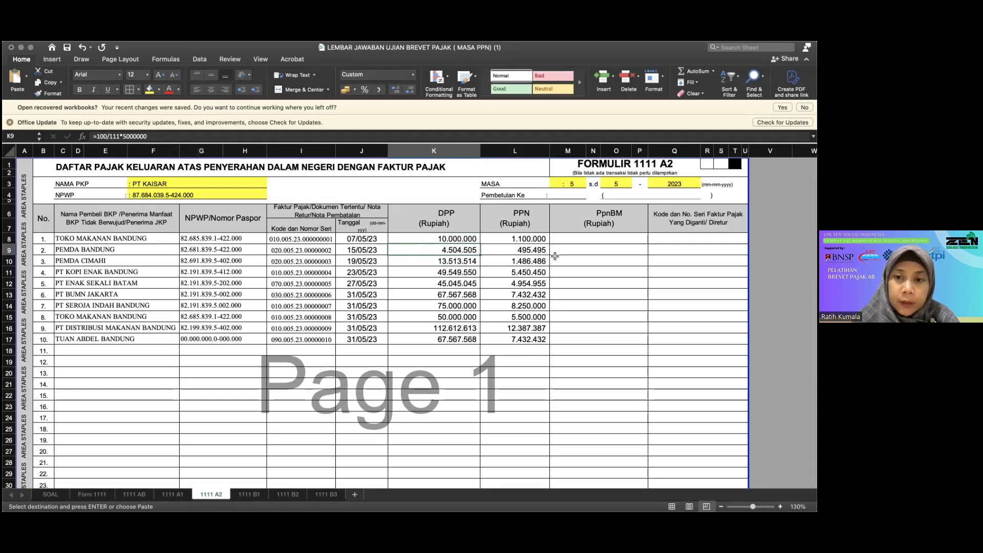
left_click(495, 255)
left_click(447, 262)
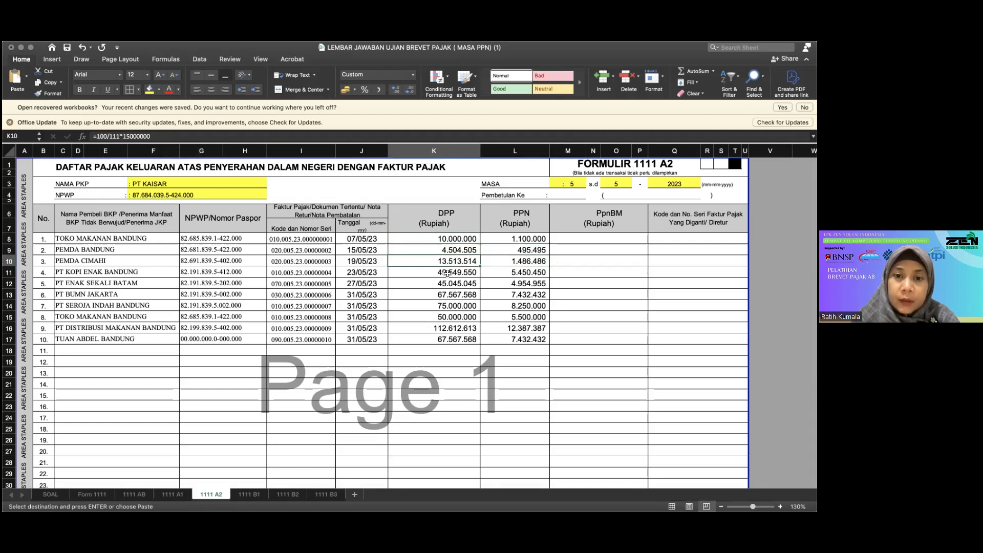
left_click(451, 273)
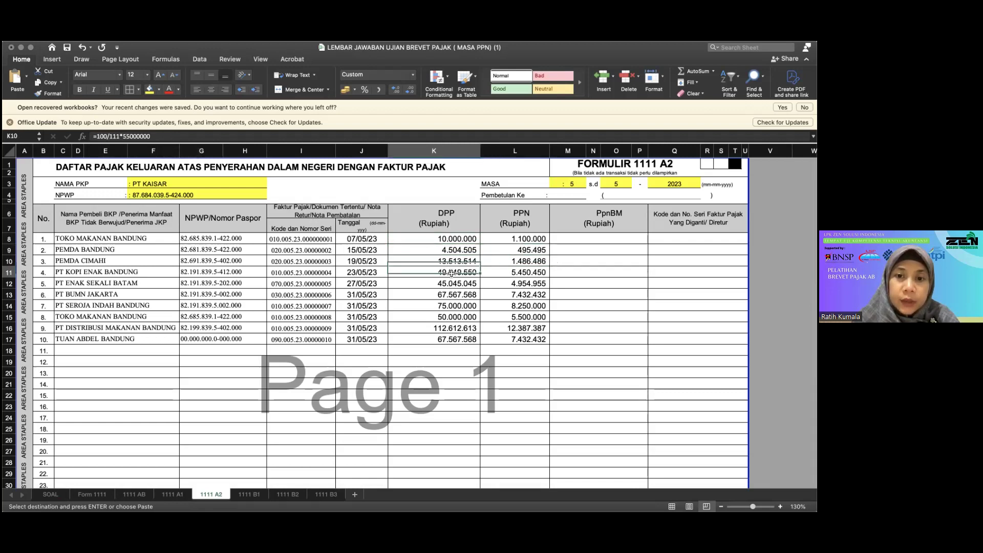
key("Down")
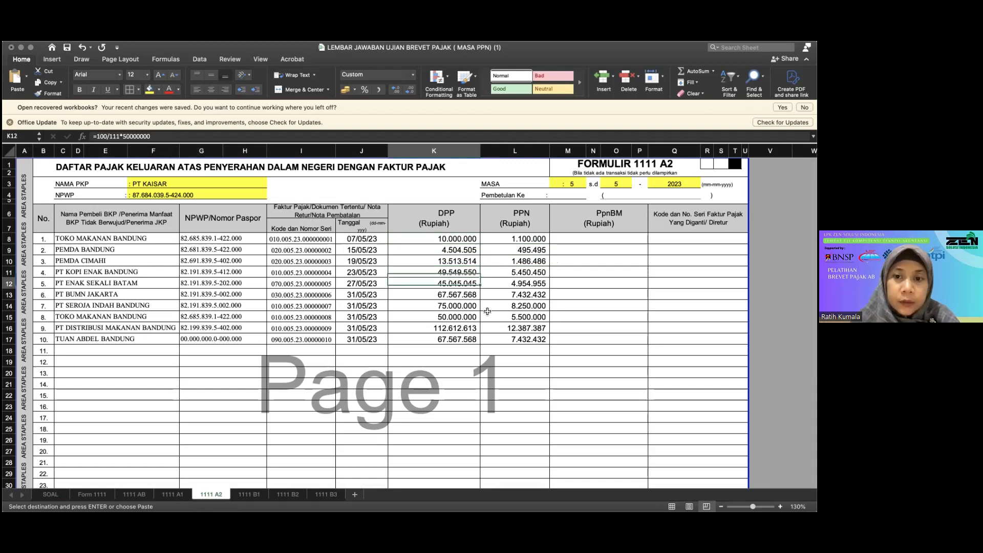
key("Down")
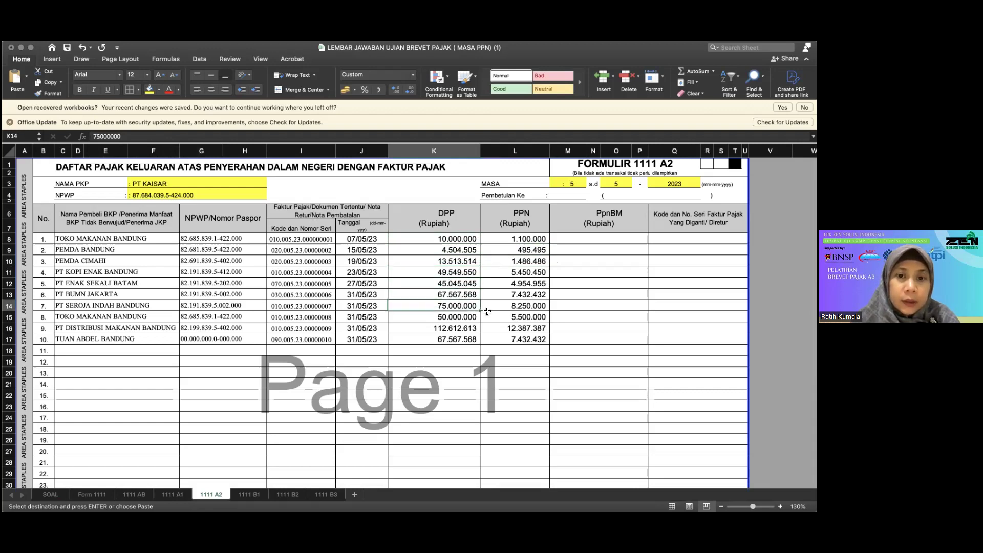
key("Down")
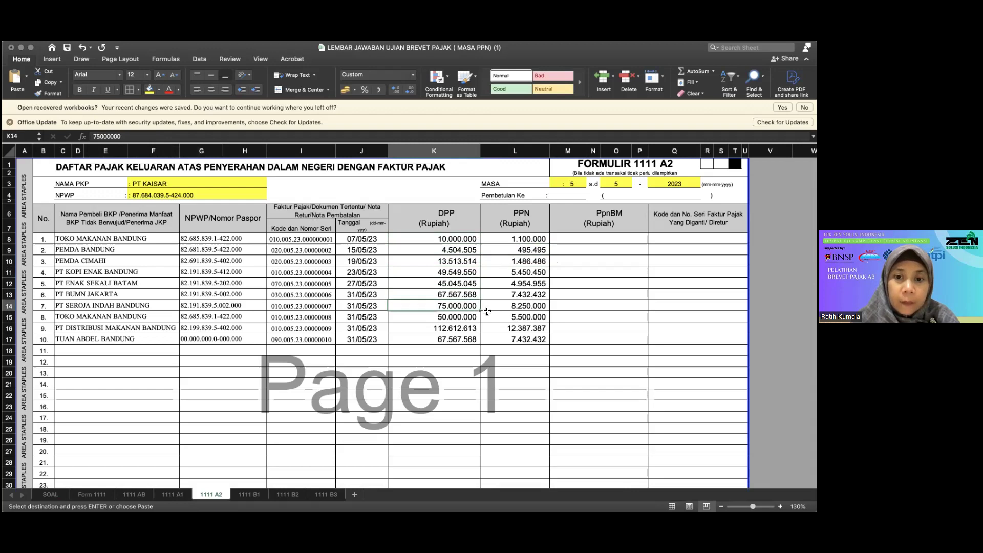
key("Down")
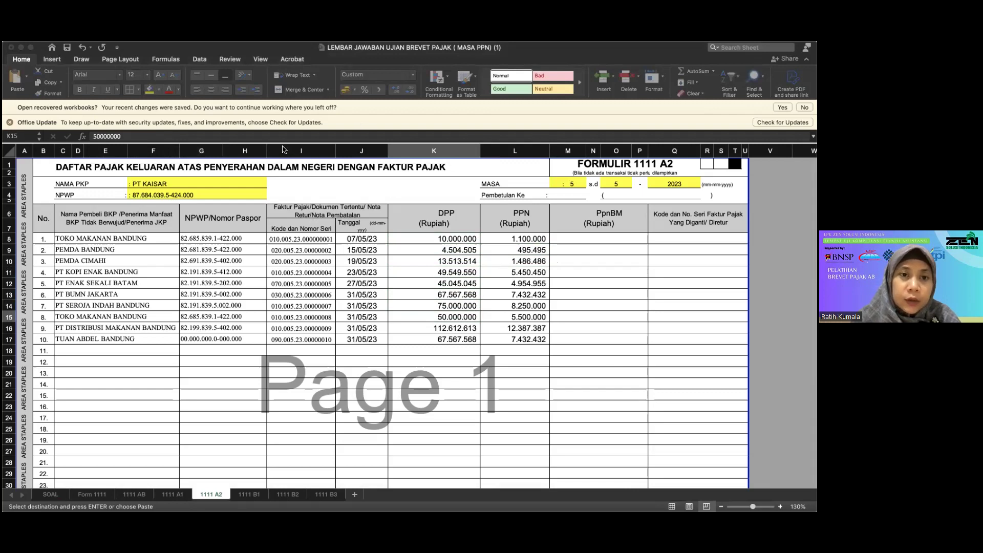
Step: Recheck the include-PPN and exclude-PPN DPP entries in 1111 A2 from Pemda Cimahi through invoice 8, cells K10 to K15
left_click(452, 272)
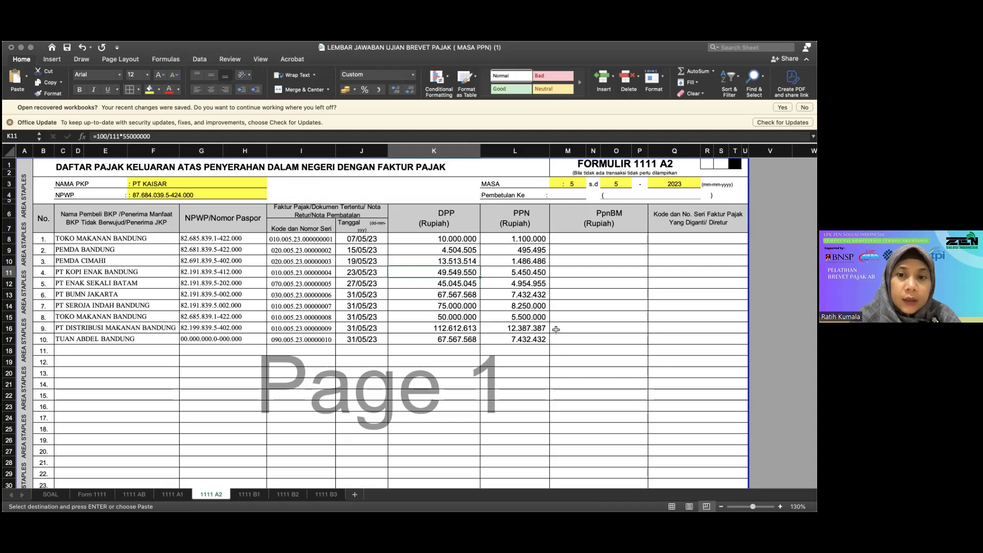
key("Up")
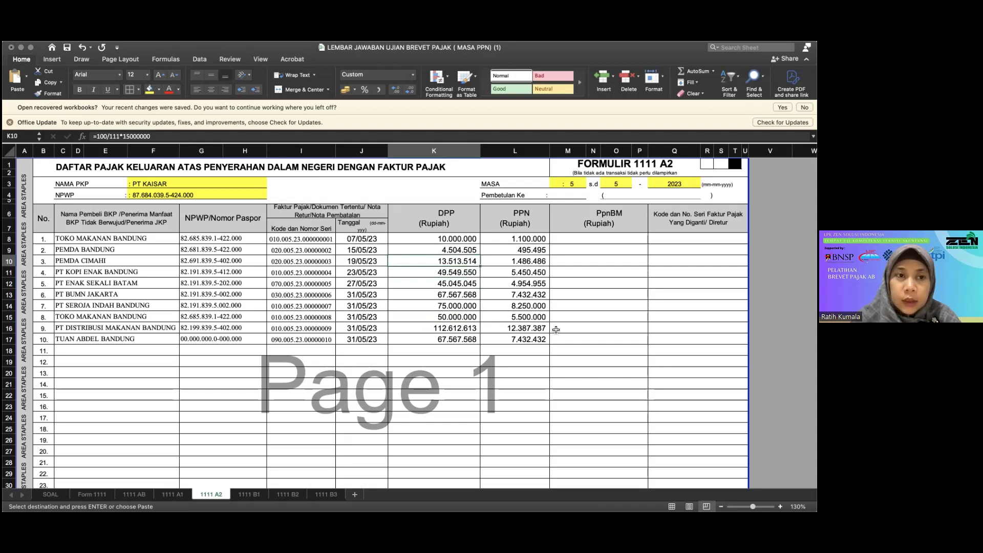
key("Down")
key("Down")
key("Down")
key("Down")
key("Down")
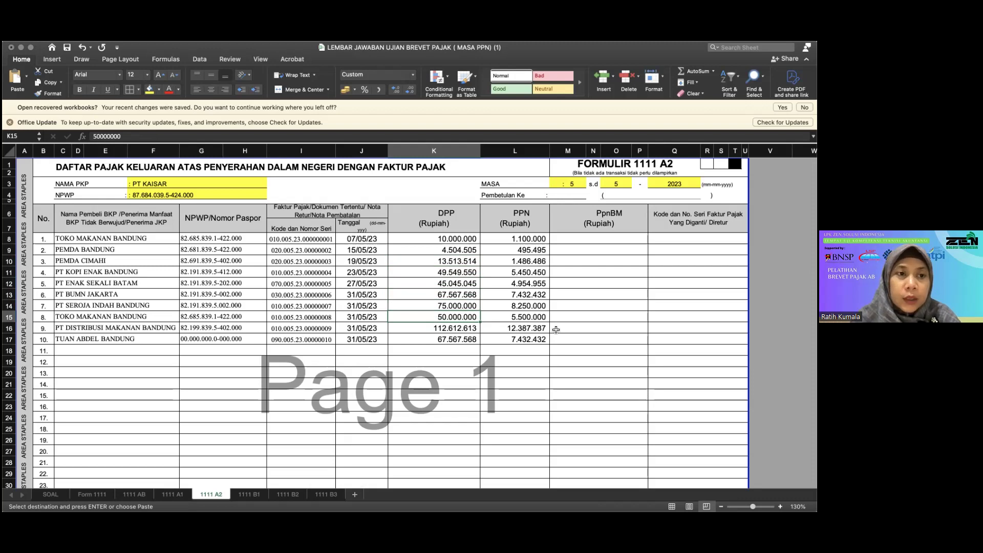
key("Up")
key("Down")
key("Up")
key("Down")
Step: Check the 11% PPN formulas of invoices 8 and 9 and the DPP formula of invoice 10 in 1111 A2
key("Right")
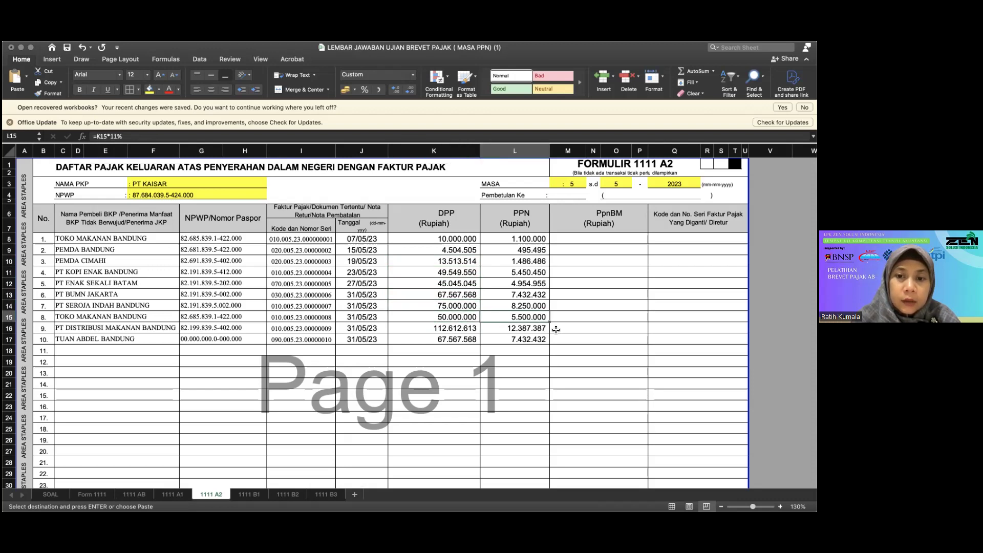
key("Up")
key("Down")
key("Down")
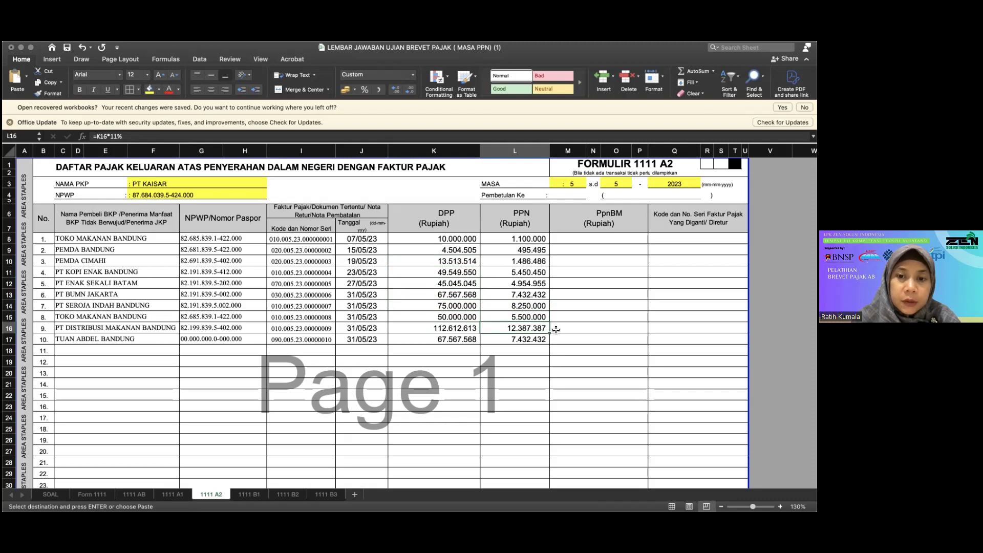
key("Left")
key("Down")
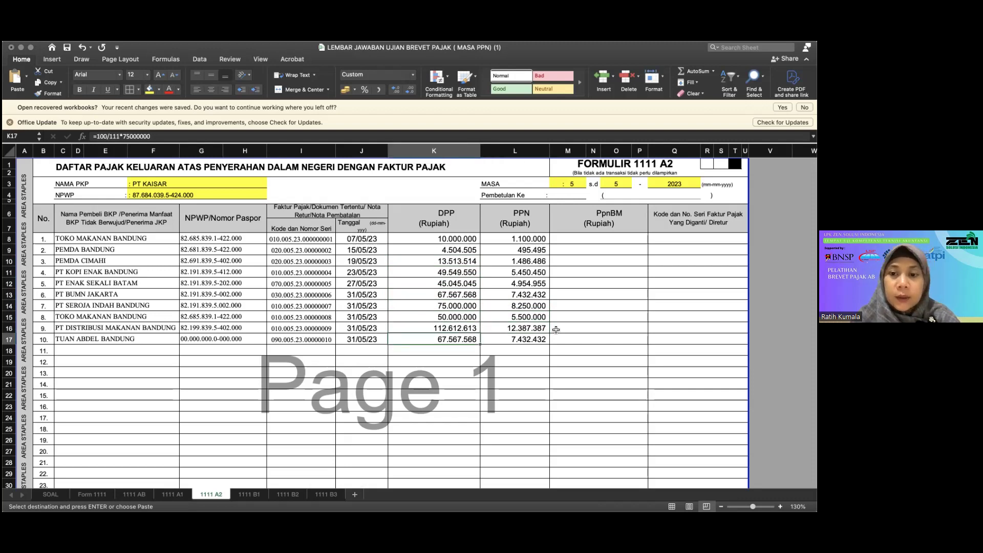
Step: Review the PPN formulas down column L of 1111 A2 for all ten invoices, ending at L17
key("Right")
key("Up")
key("Up")
key("Up")
key("Up")
key("Up")
key("Up")
key("Up")
key("Up")
key("Up")
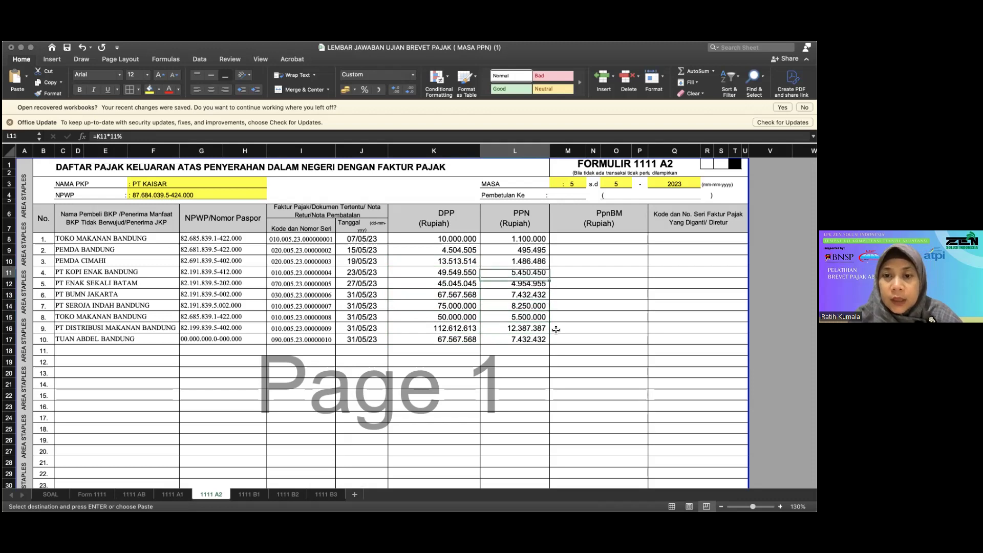
key("Down")
key("Down")
key("Down")
key("Down")
key("Down")
key("Down")
key("Down")
key("Down")
key("Down")
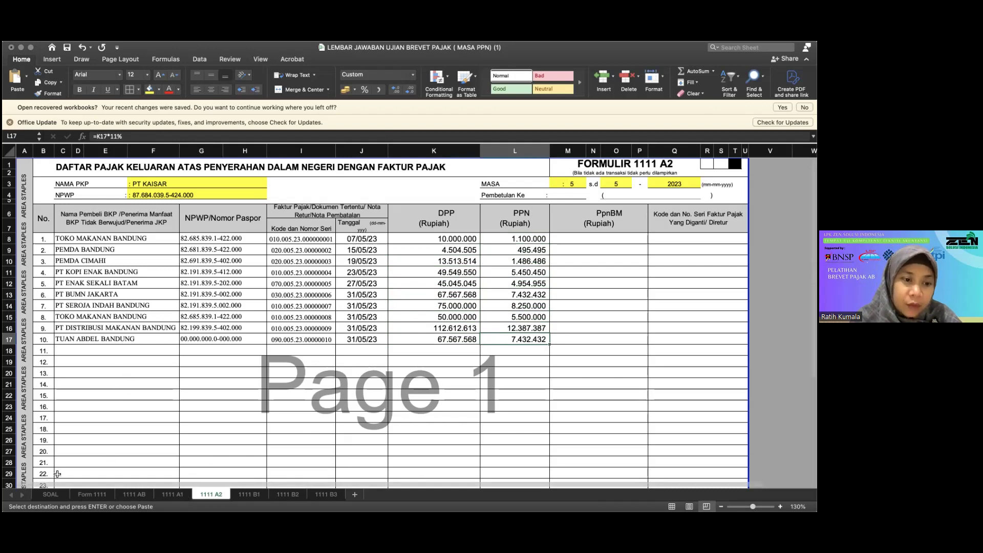
Step: Compare the sum of PPN Terutang for transactions 3 to 12 on SOAL with the PPN JUMLAH in 1111 A2
left_click(50, 495)
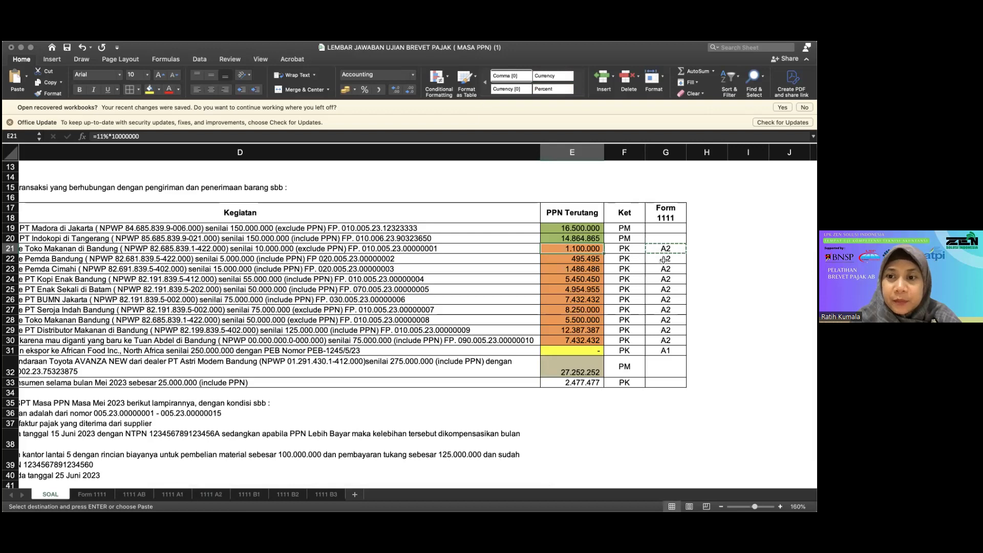
left_click_drag(623, 248, 623, 339)
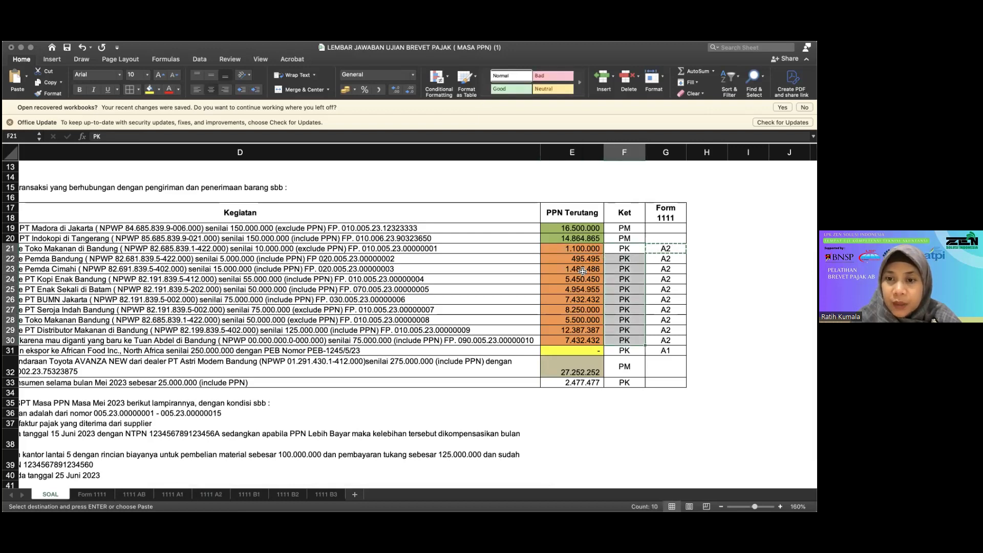
left_click_drag(576, 248, 574, 341)
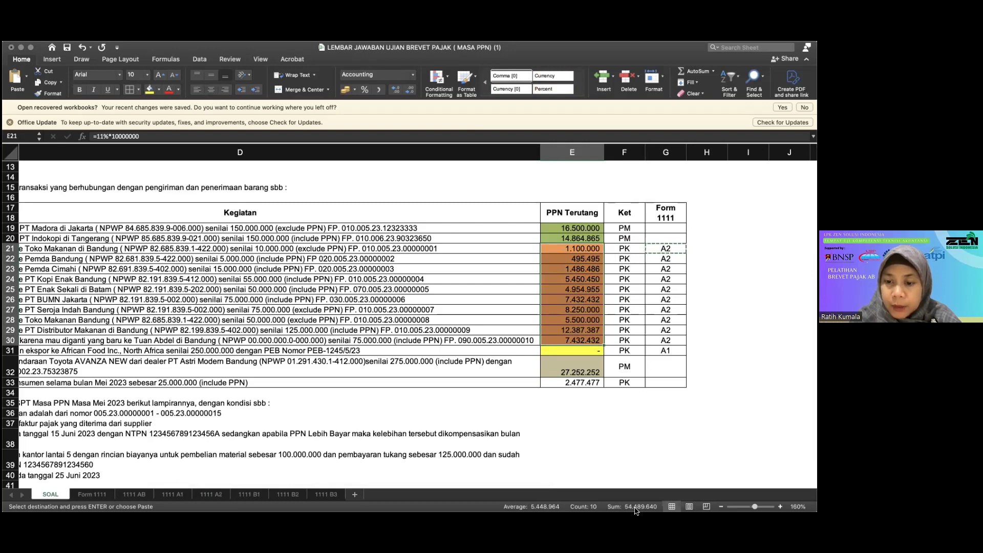
left_click(177, 494)
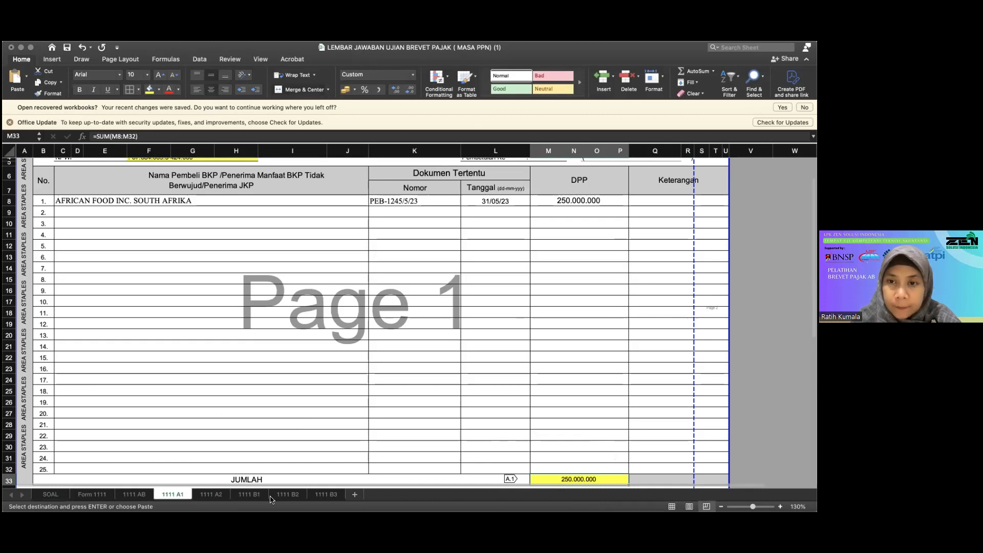
left_click(212, 495)
scroll(517, 461, "down", 5)
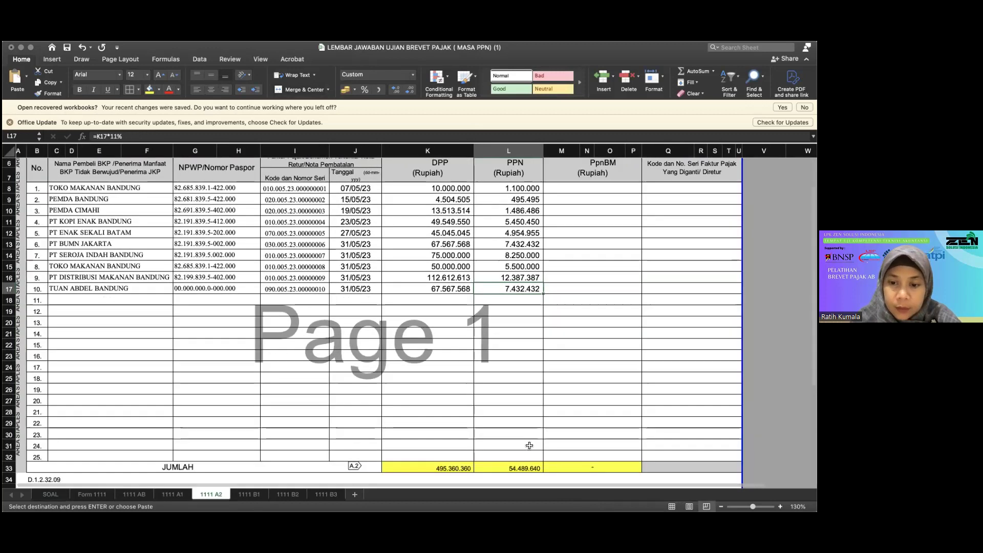
left_click(517, 460)
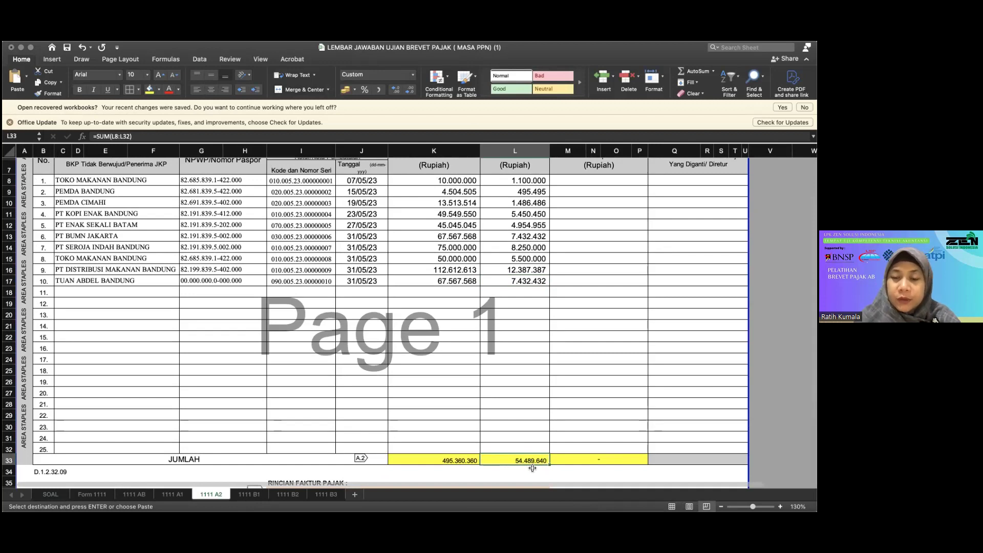
scroll(534, 305, "up", 1)
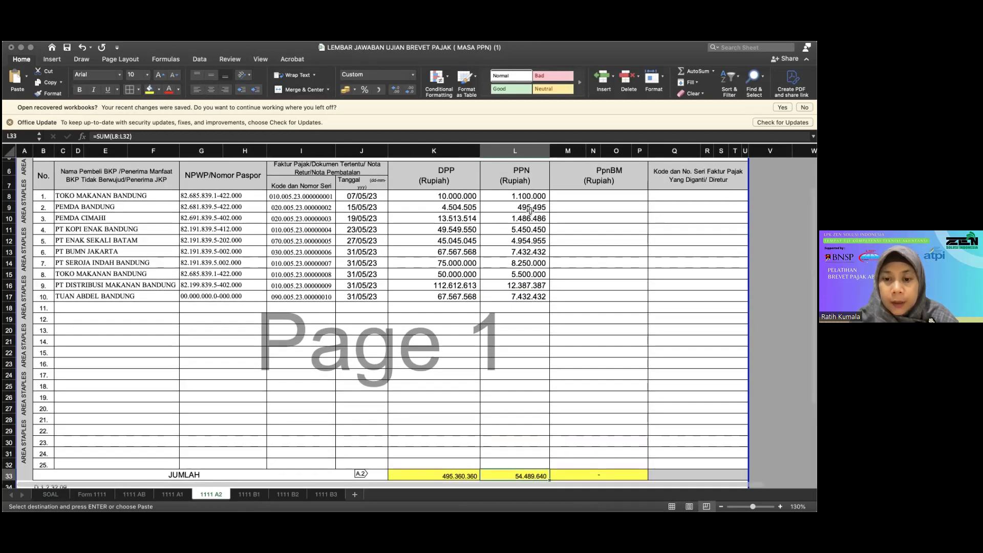
left_click_drag(522, 195, 530, 298)
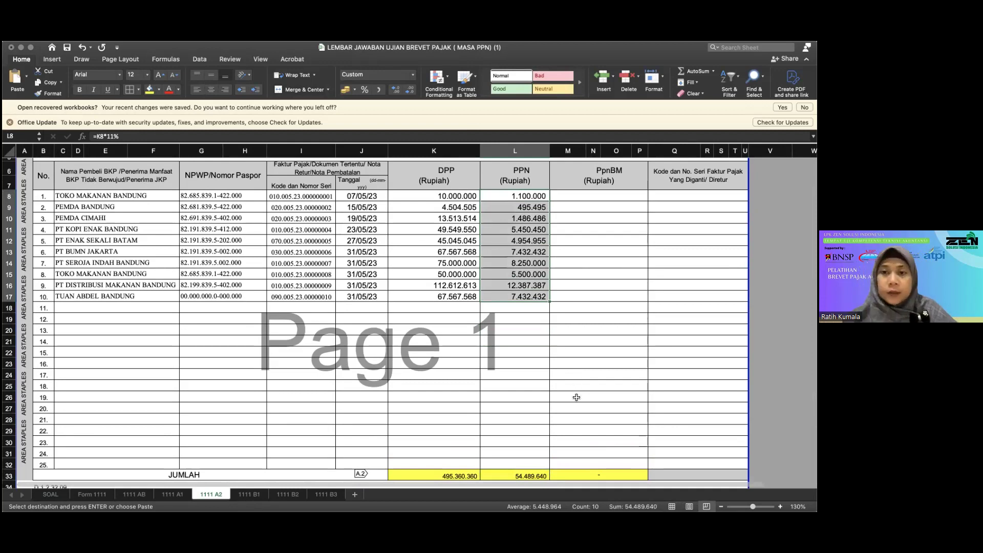
left_click(563, 356)
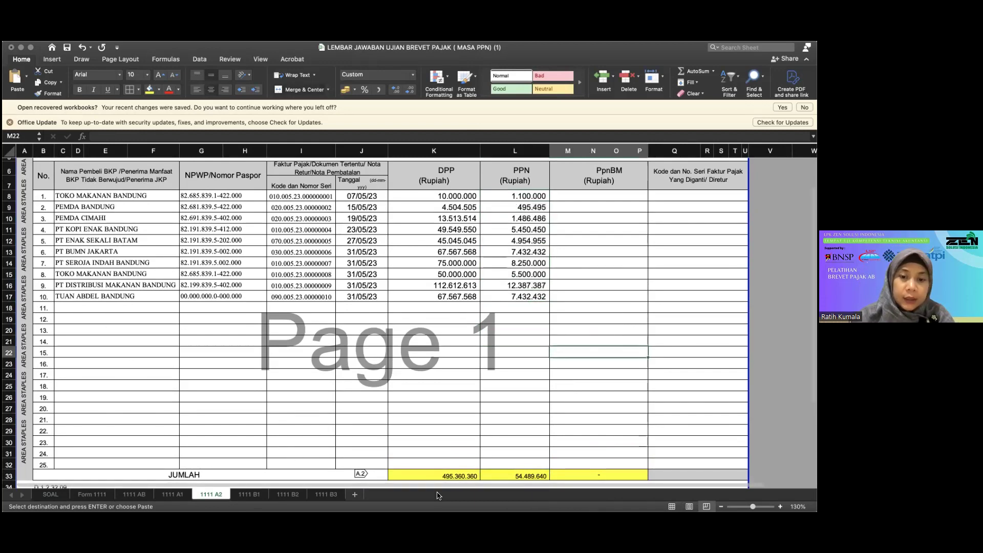
Step: Review the DPP and Tanggal columns of the ten invoices listed in 1111 A2
left_click_drag(441, 197, 438, 295)
left_click_drag(353, 196, 349, 297)
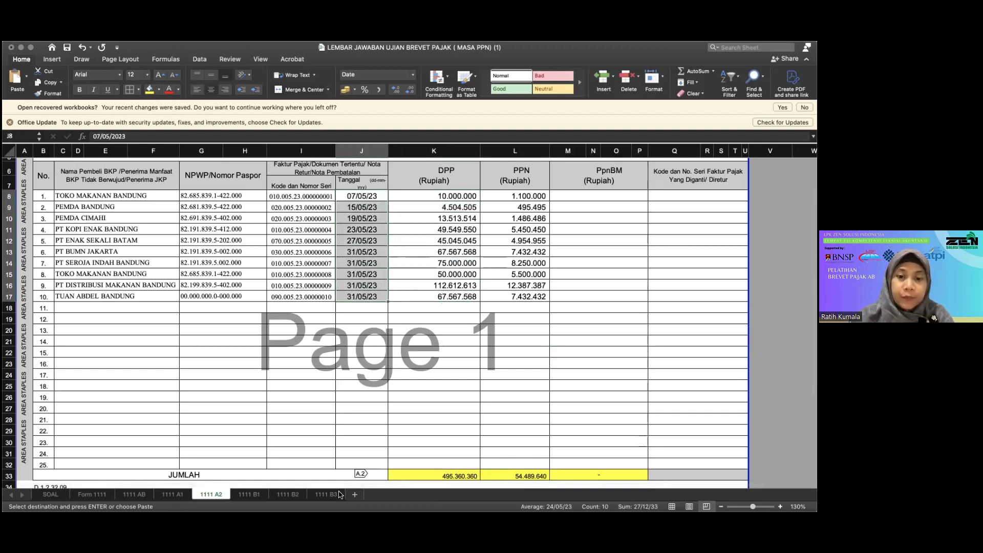
left_click(313, 442)
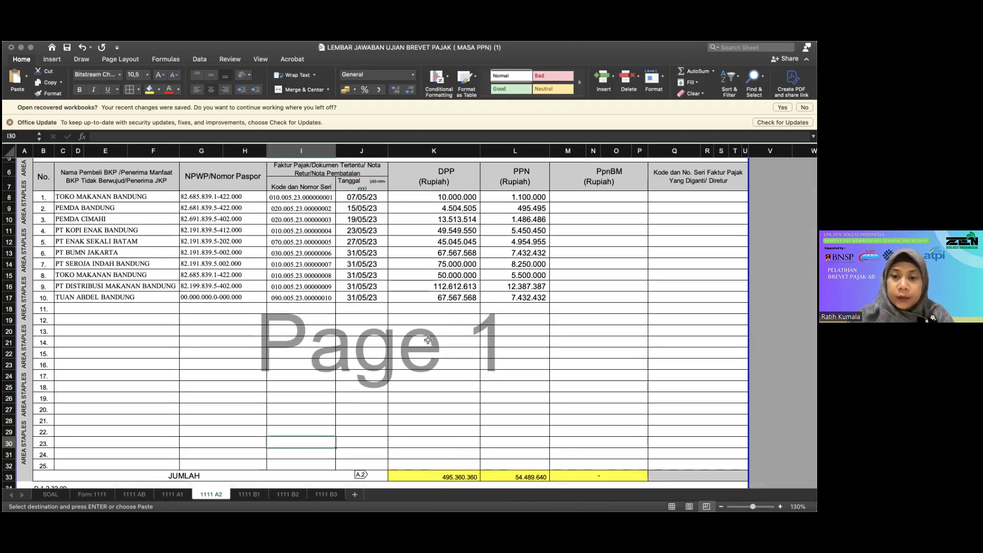
left_click(443, 361)
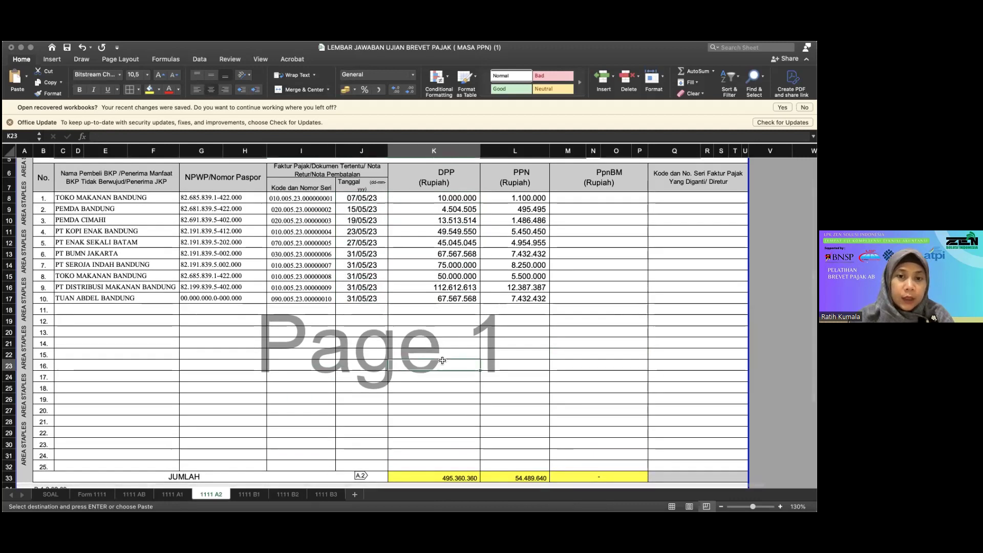
left_click(443, 408)
scroll(442, 408, "up", 2)
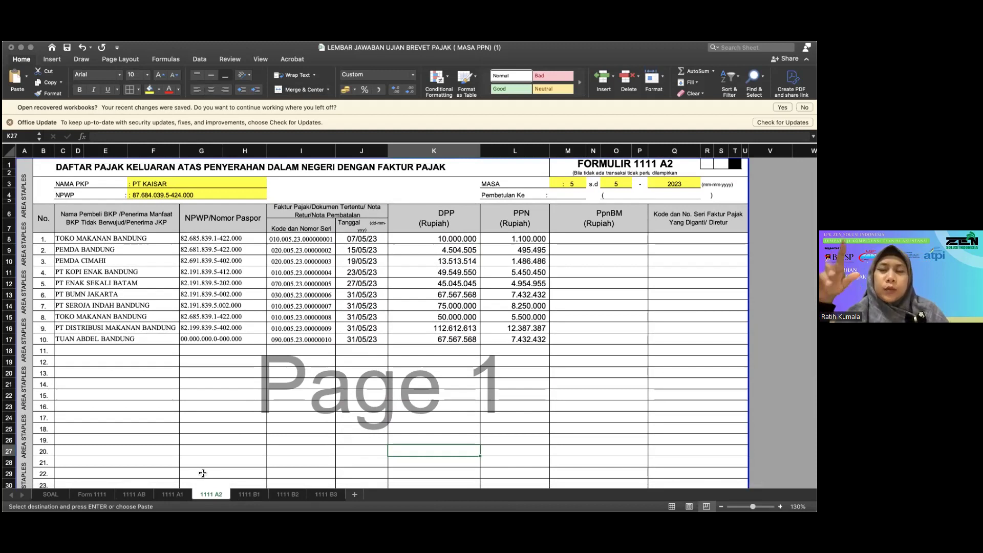
Step: Examine the title, NAMA PKP header and seller name rows of the 1111 B1 form
left_click(250, 494)
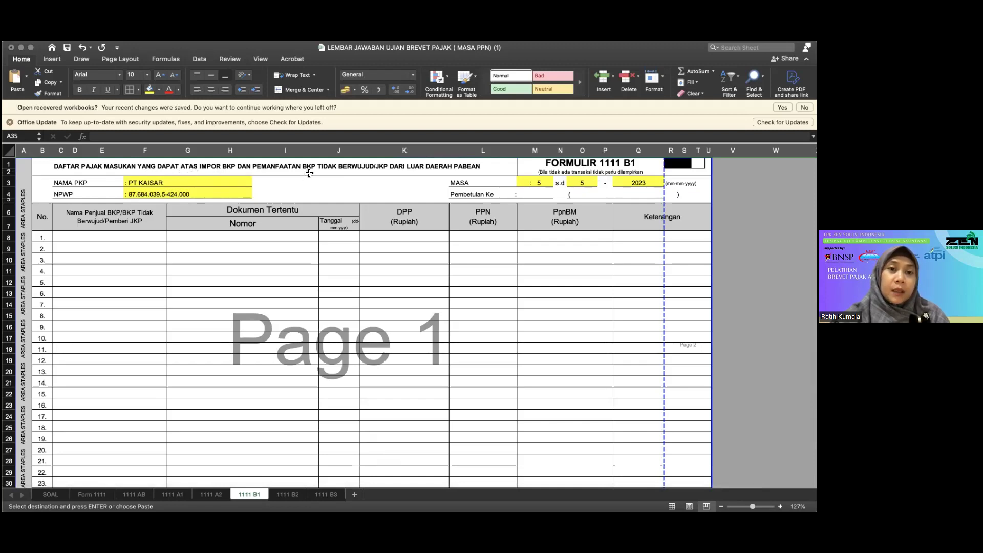
left_click(198, 168)
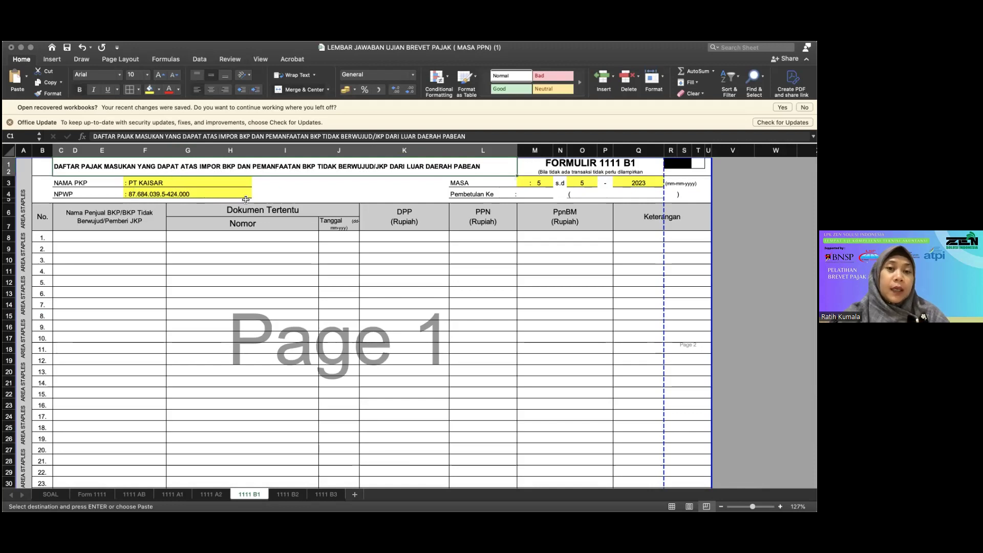
left_click(132, 181)
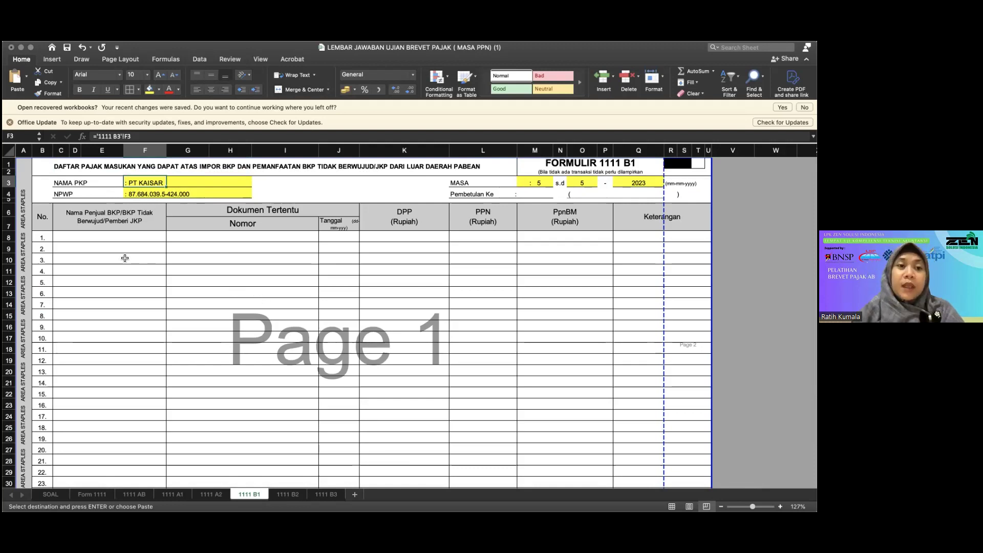
left_click(109, 248)
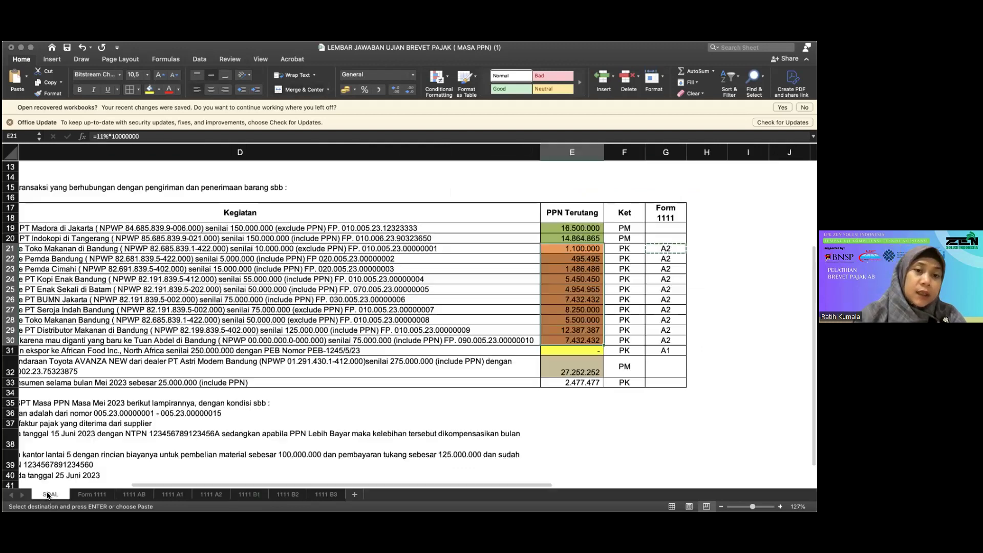
Step: Return to the SOAL sheet and cancel the pending copy of the A2 code in G21
left_click(51, 494)
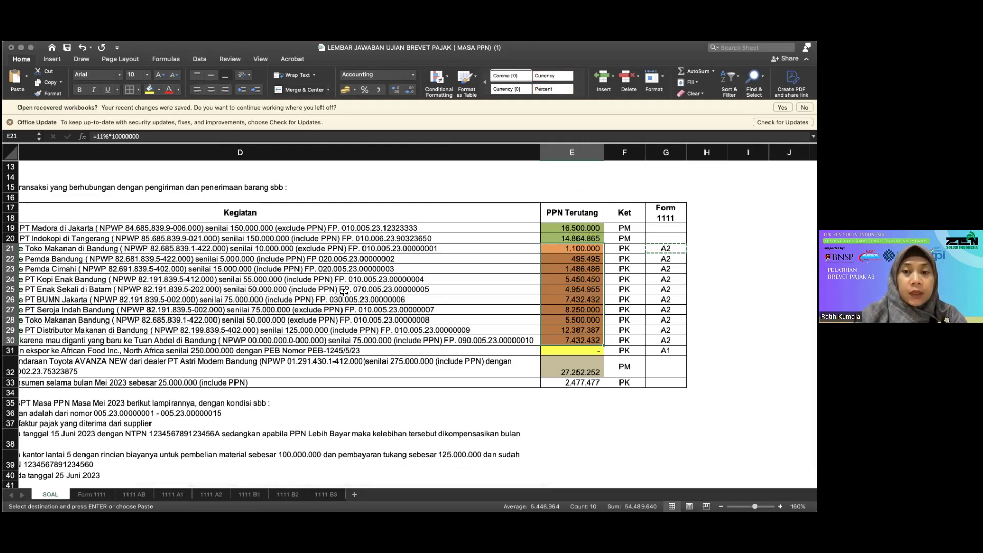
left_click(667, 248)
key("Escape")
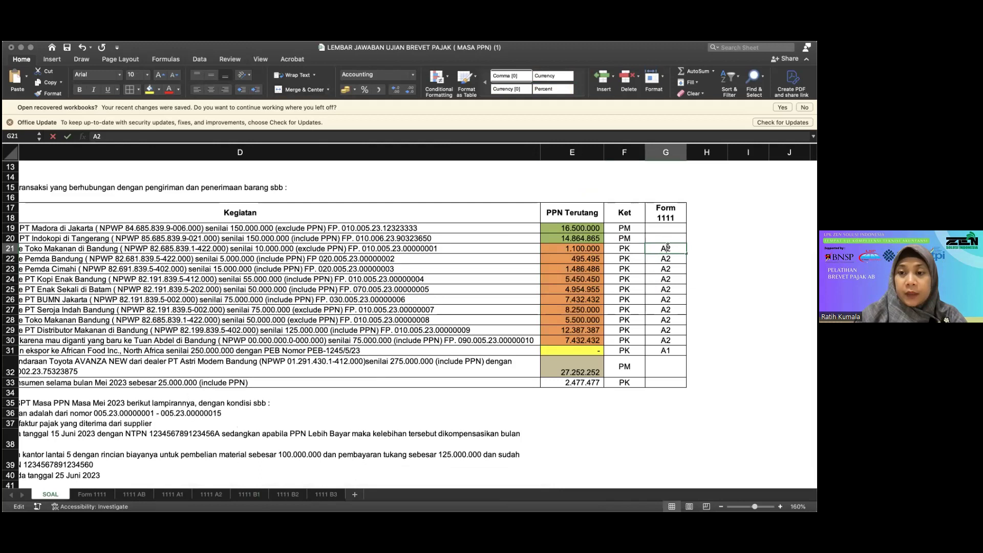
Step: Examine the 1111 B1 form down to its JUMLAH row
left_click(675, 258)
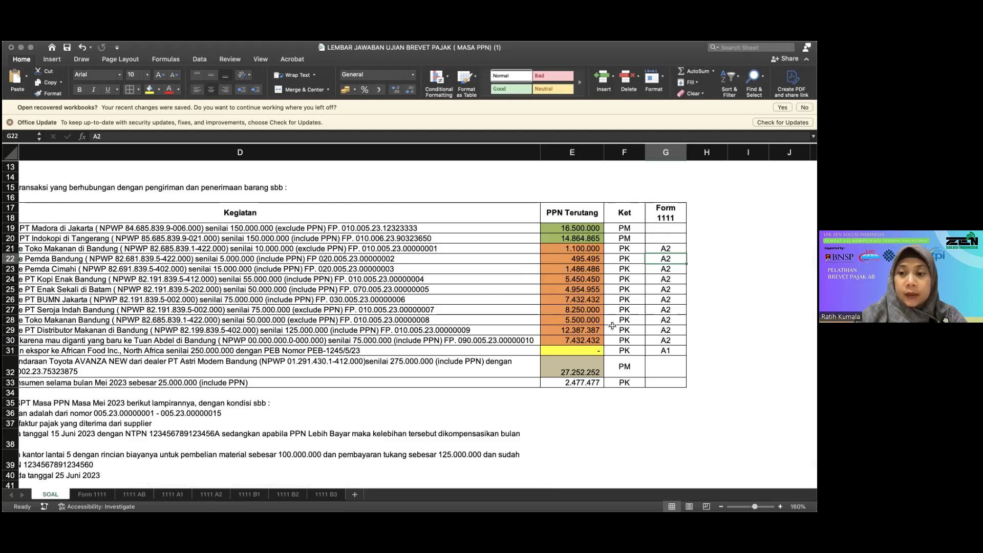
left_click(250, 494)
scroll(436, 377, "down", 5)
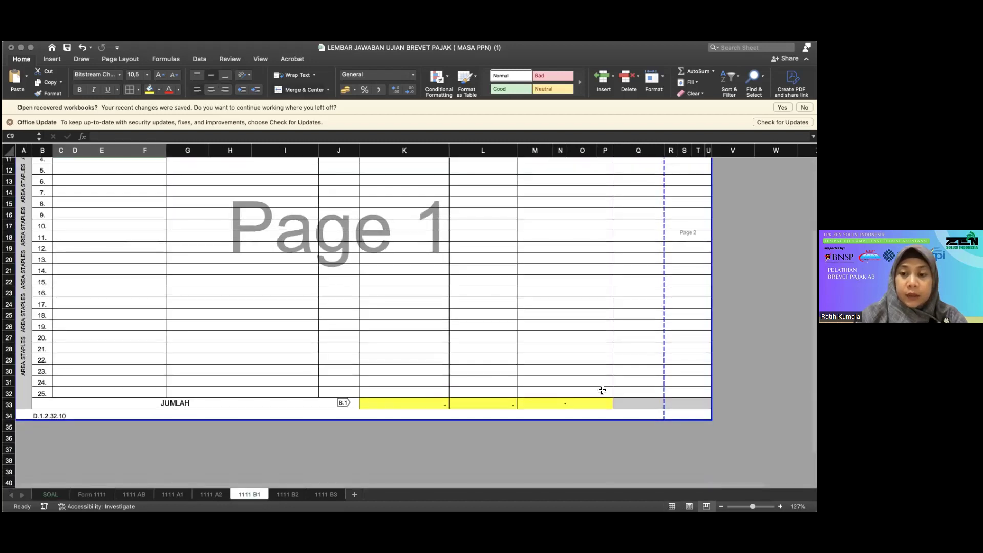
Step: Review the seller names, NPWP and Tanggal entries of the two invoices in 1111 B2
left_click(287, 495)
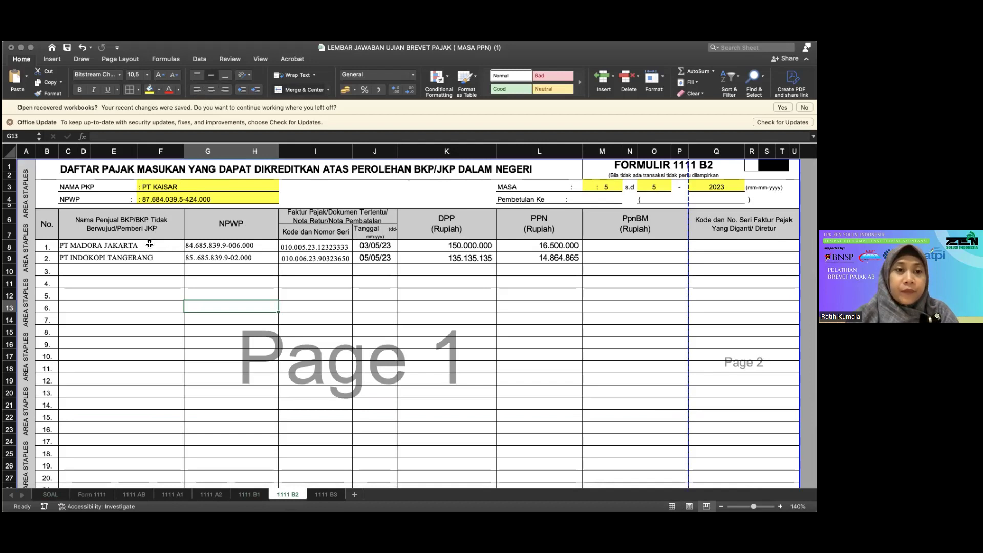
left_click_drag(151, 245, 151, 256)
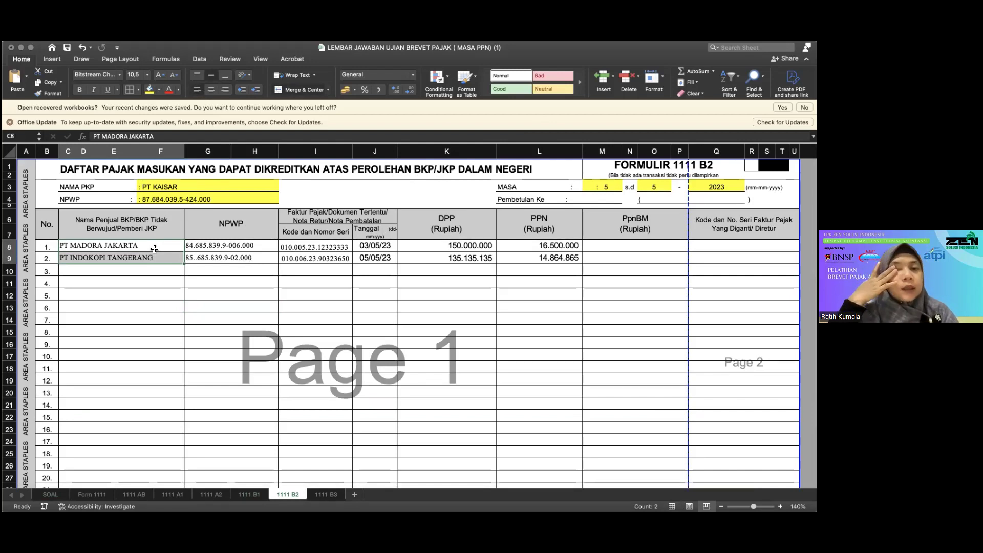
left_click(195, 247)
left_click(199, 259)
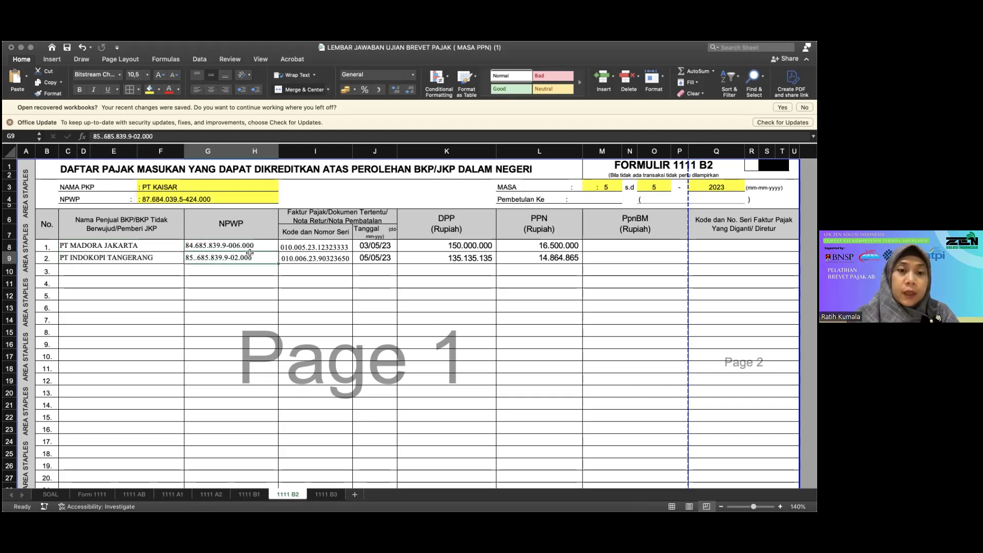
left_click_drag(375, 245, 375, 257)
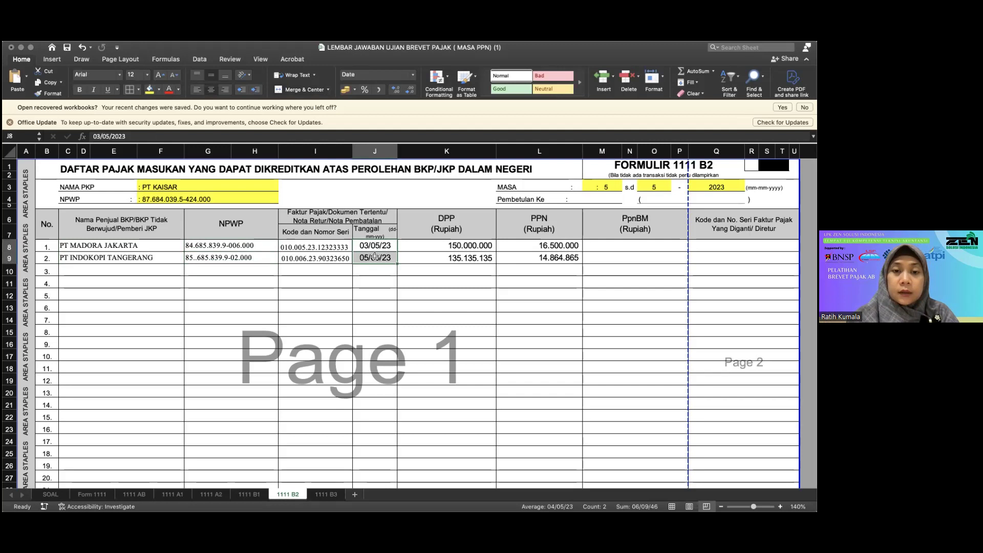
Step: Check the DPP and PPN of the PT Madora and PT Indokopi invoices, including the Indokopi row's formulas
left_click_drag(462, 242, 462, 257)
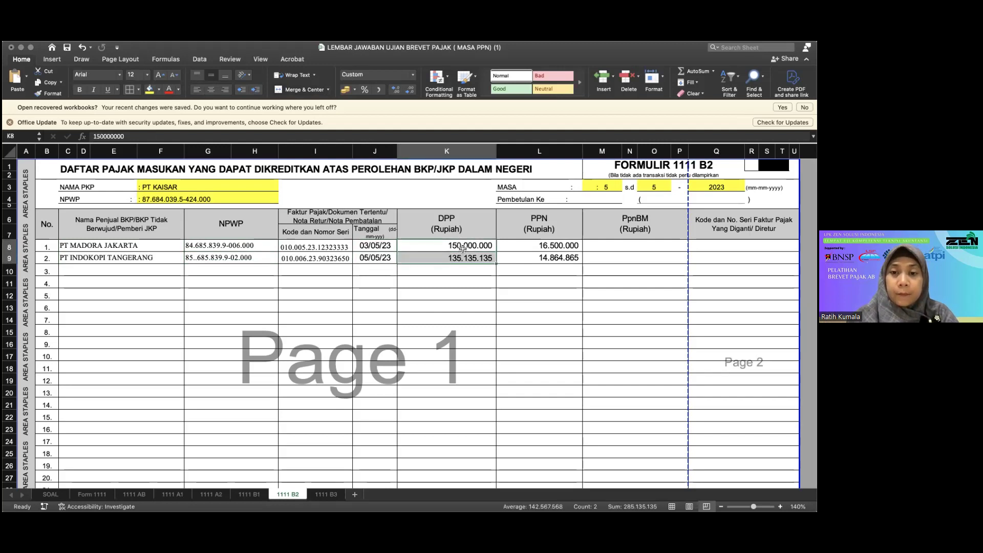
left_click(462, 249)
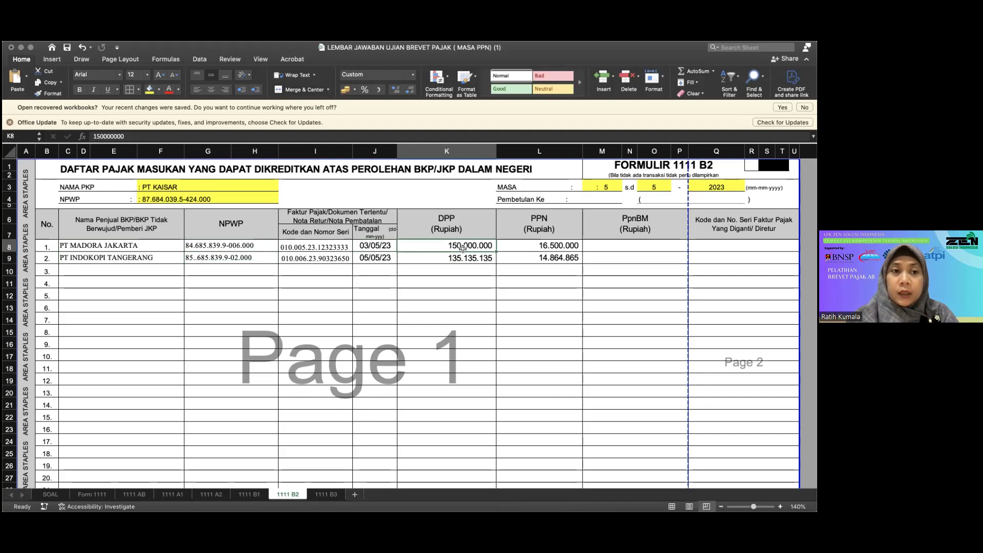
left_click(435, 253)
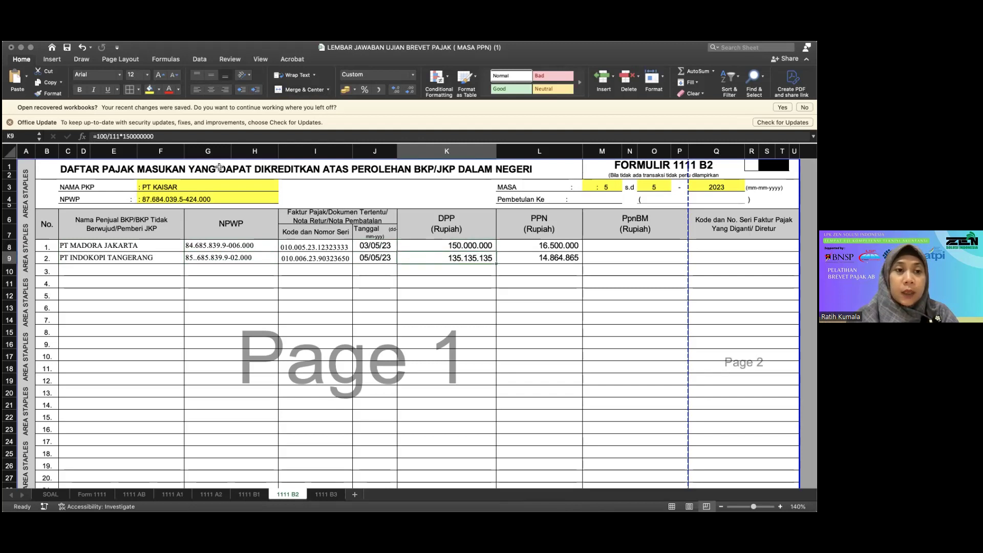
left_click(512, 253)
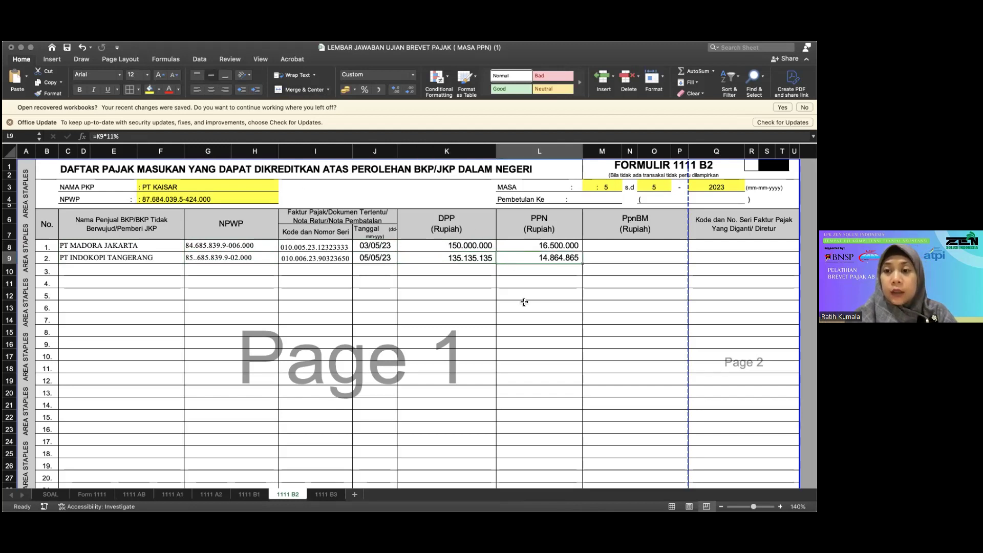
Step: Inspect the DPP and PPN sum formulas in the JUMLAH row of 1111 B2
scroll(524, 302, "down", 1)
scroll(524, 302, "down", 5)
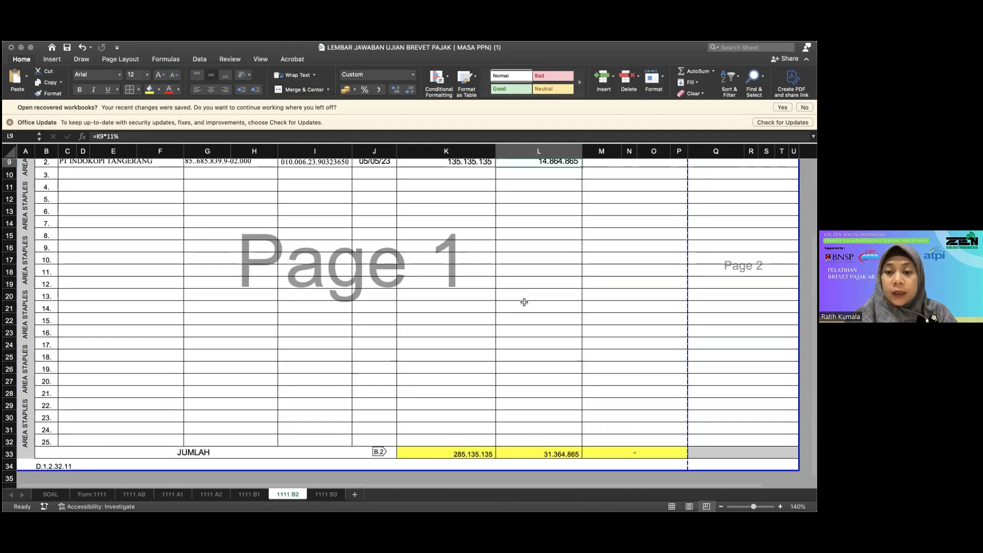
left_click(473, 451)
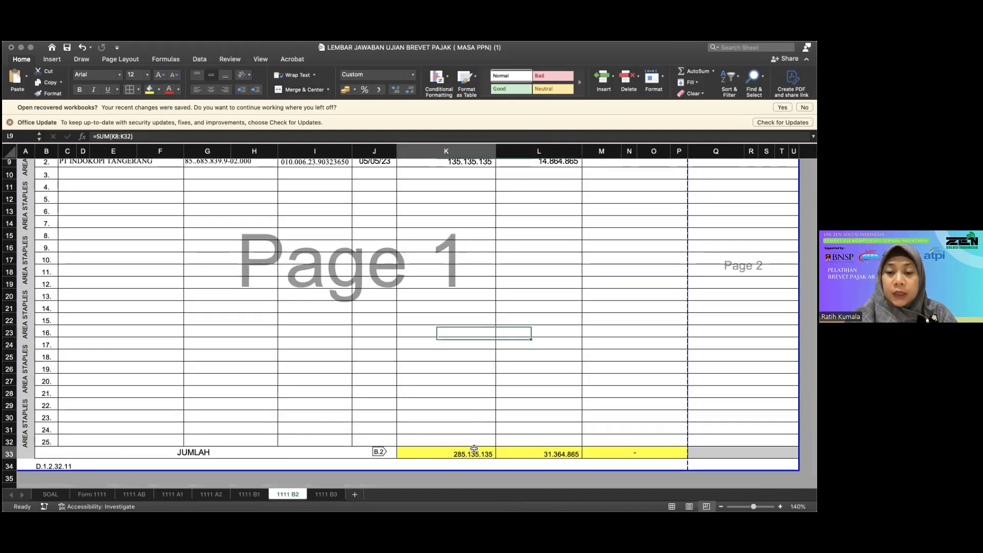
left_click(540, 452)
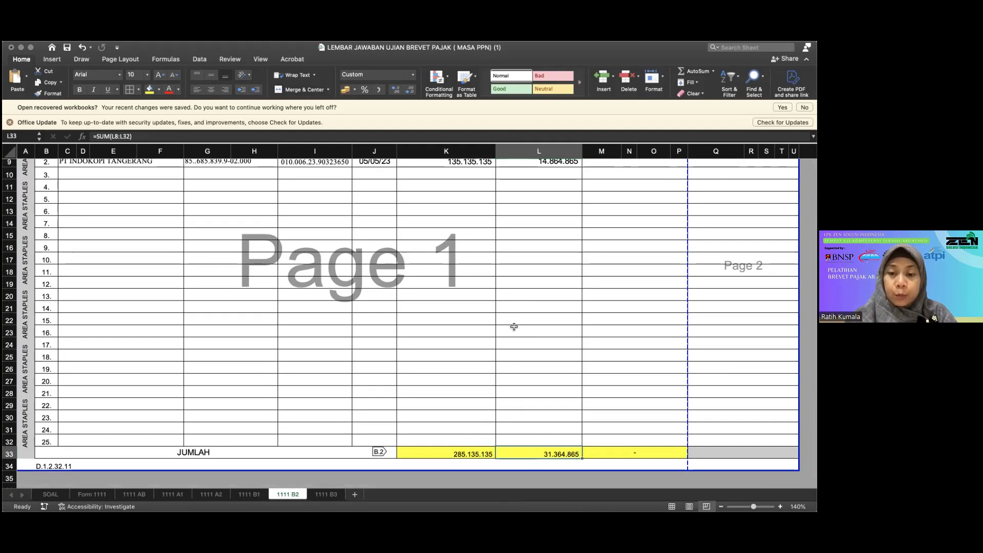
scroll(514, 326, "up", 3)
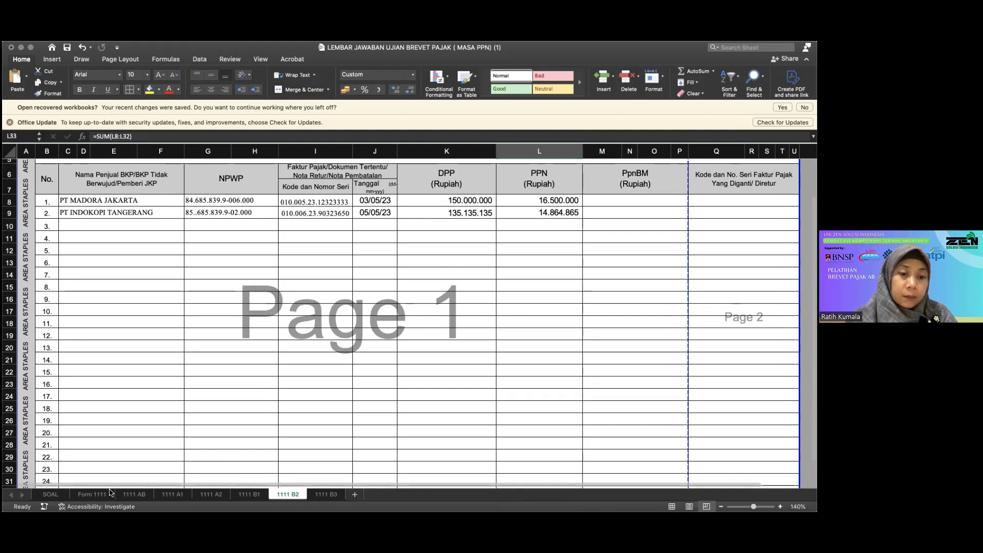
Step: On SOAL, enter B2 as the Form 1111 code for the PT Madora and PT Indokopi purchases
left_click(50, 494)
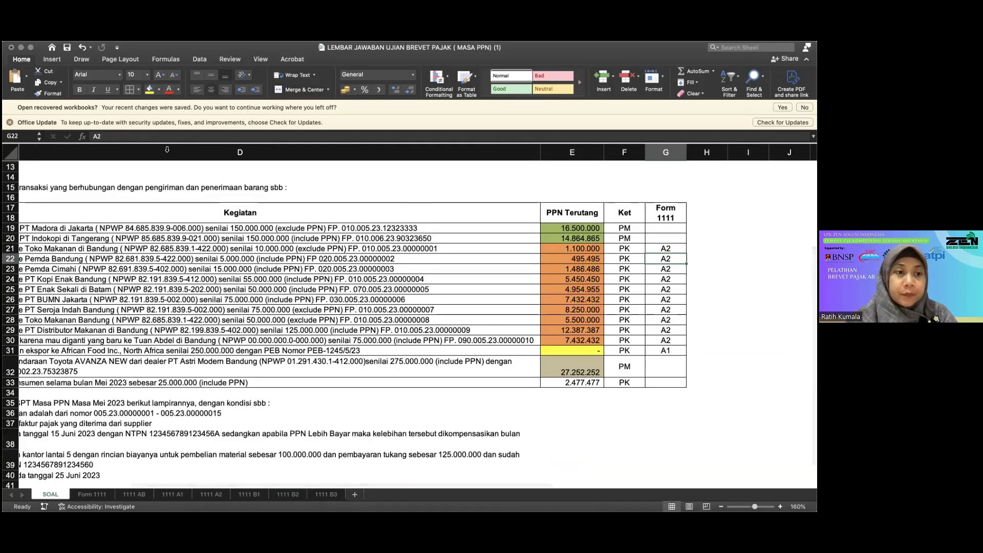
left_click(657, 230)
type("B2")
key("Return")
type("B2")
key("Return")
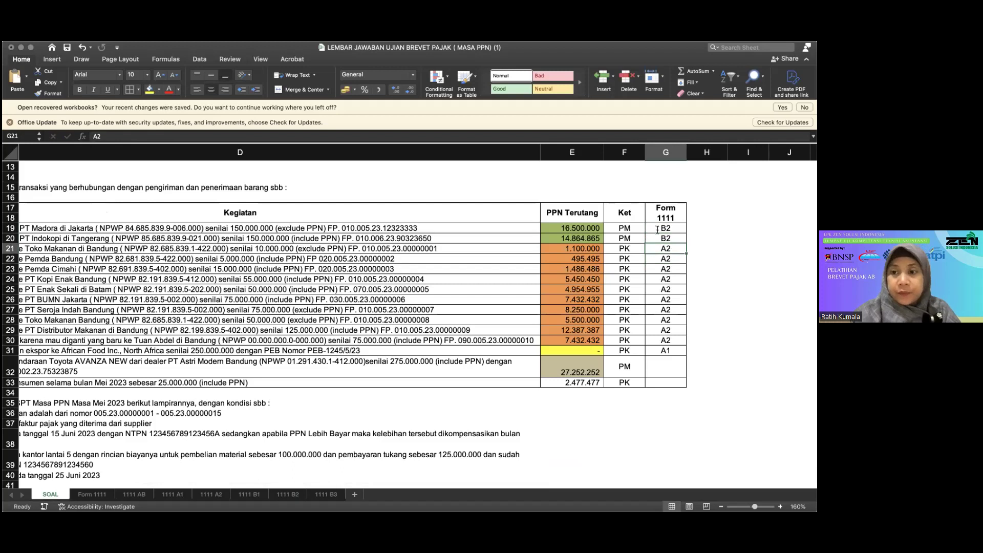
Step: Read the Toyota Avanza purchase on SOAL and examine the PT Astri Moderna entry in the 1111 B3 form
left_click(667, 361)
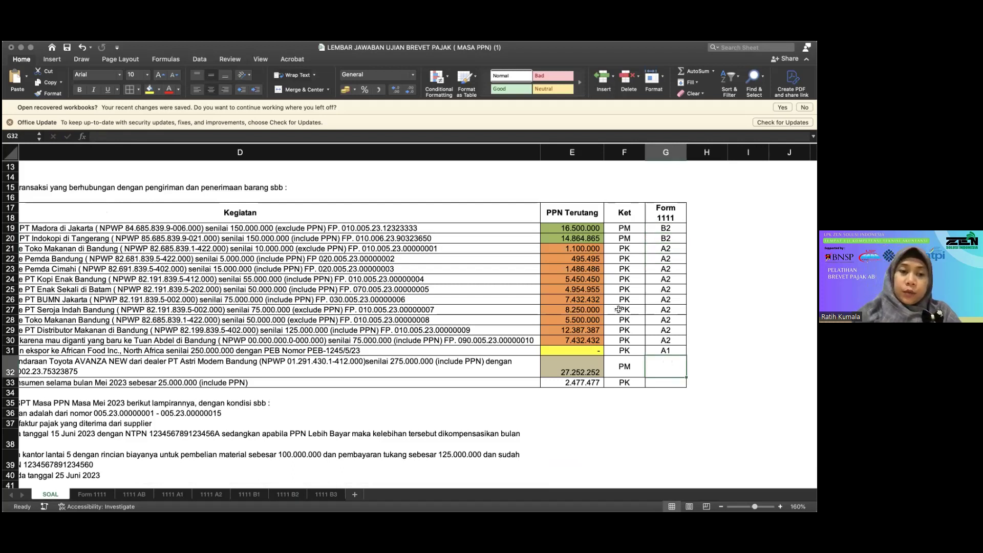
scroll(462, 336, "left", 2)
scroll(462, 337, "left", 3)
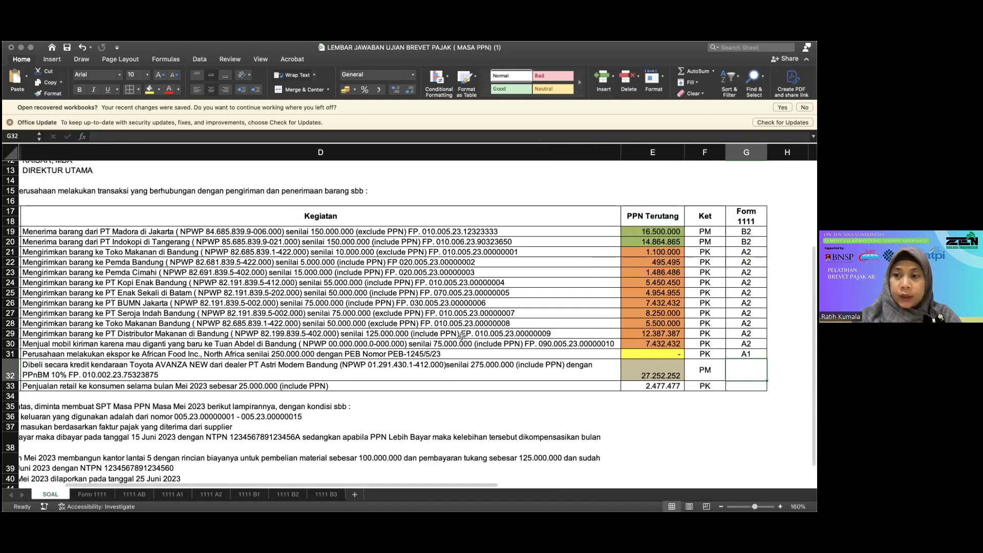
scroll(462, 336, "left", 1)
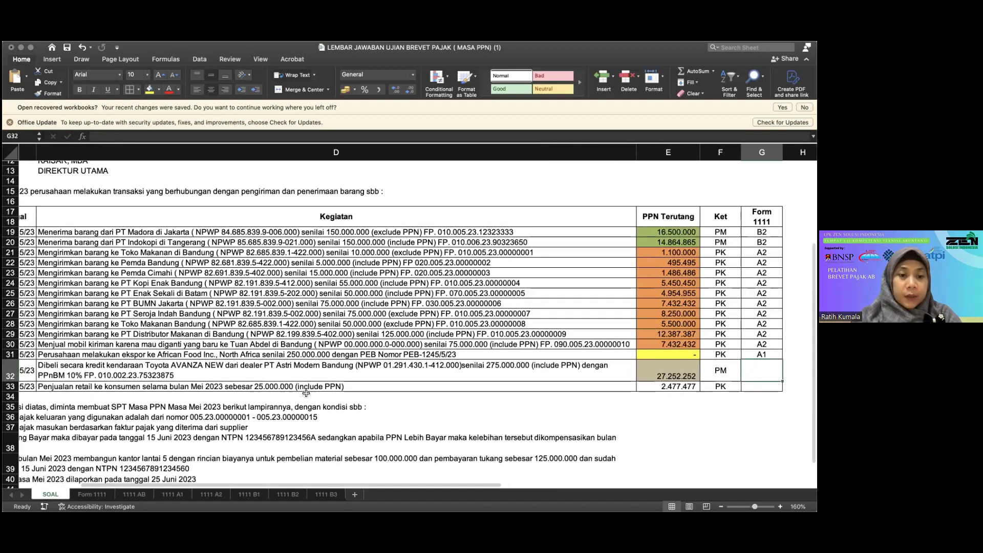
left_click(326, 494)
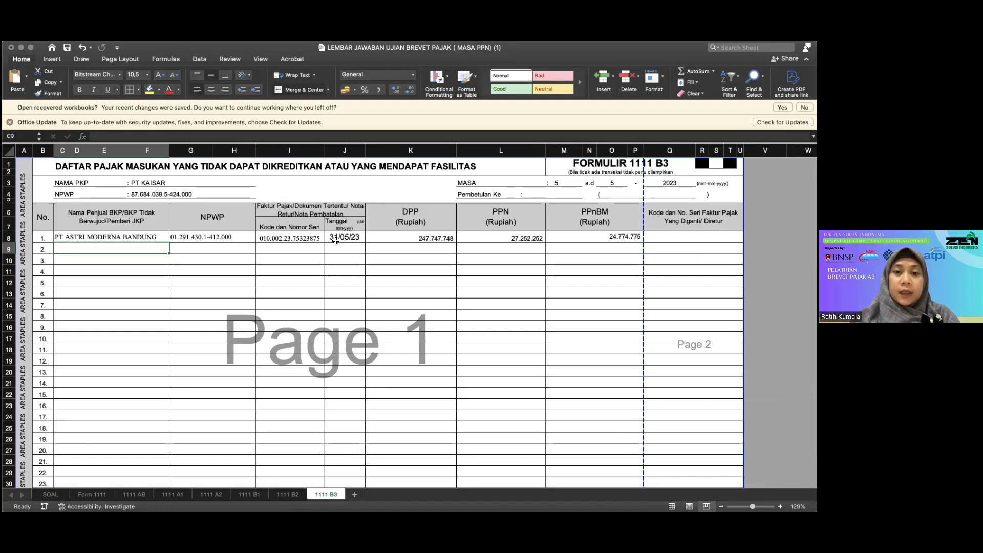
left_click(138, 238)
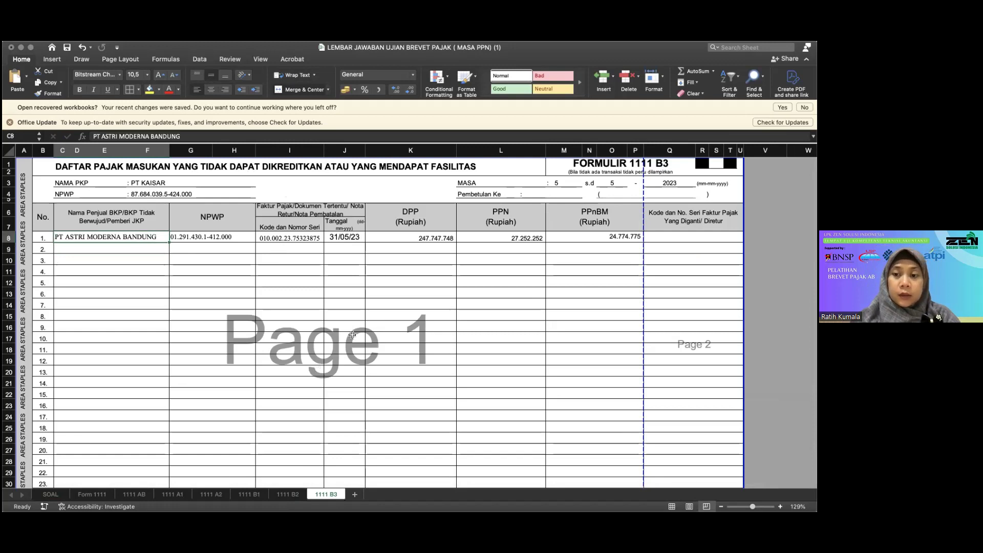
scroll(353, 337, "down", 5)
scroll(355, 360, "up", 5)
scroll(354, 361, "down", 1)
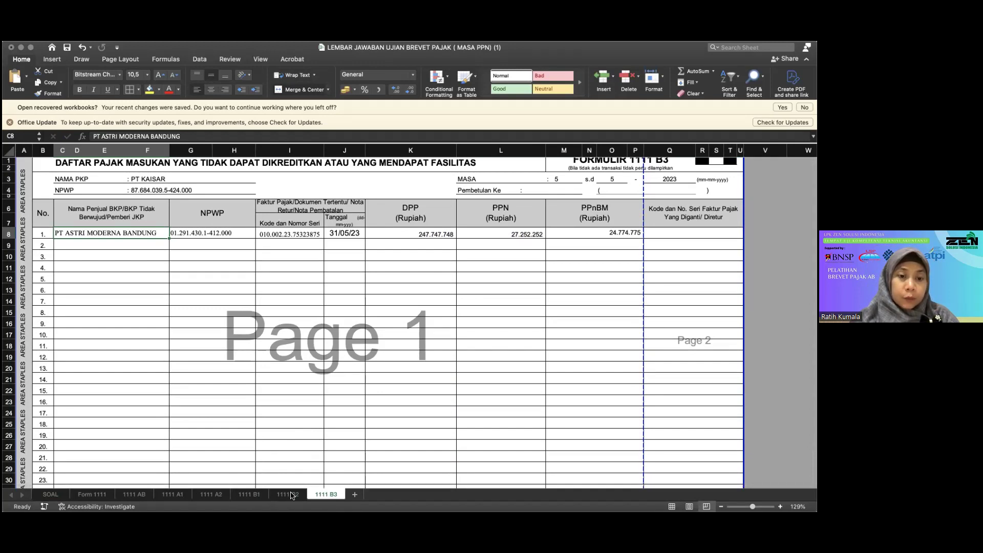
Step: On SOAL, enter B3 as the Form 1111 code for the Toyota Avanza purchase
left_click(50, 494)
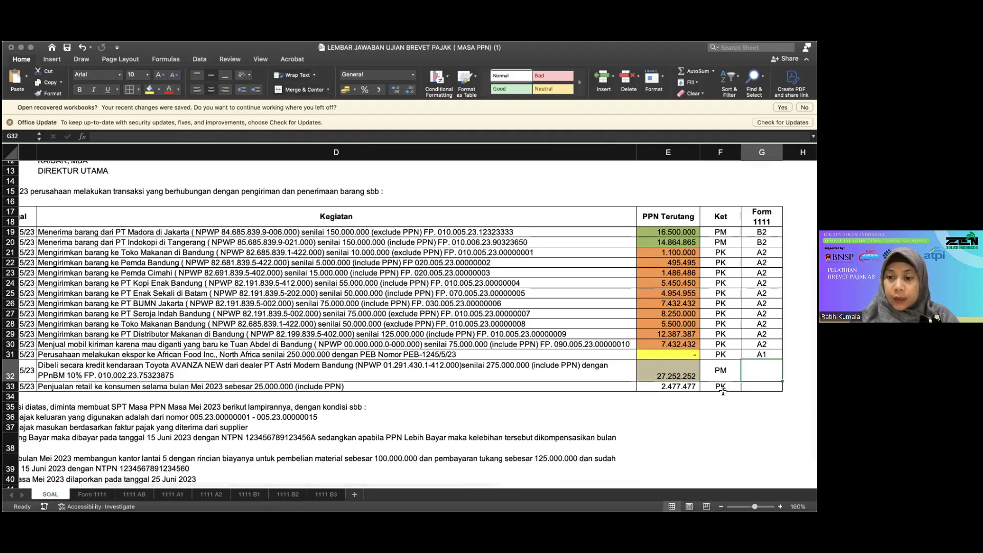
left_click(755, 390)
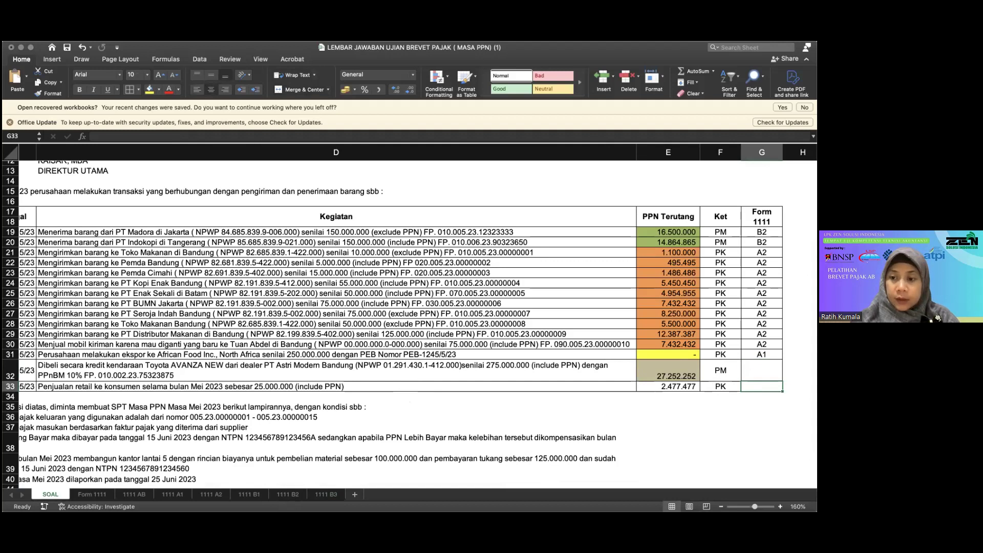
left_click(743, 367)
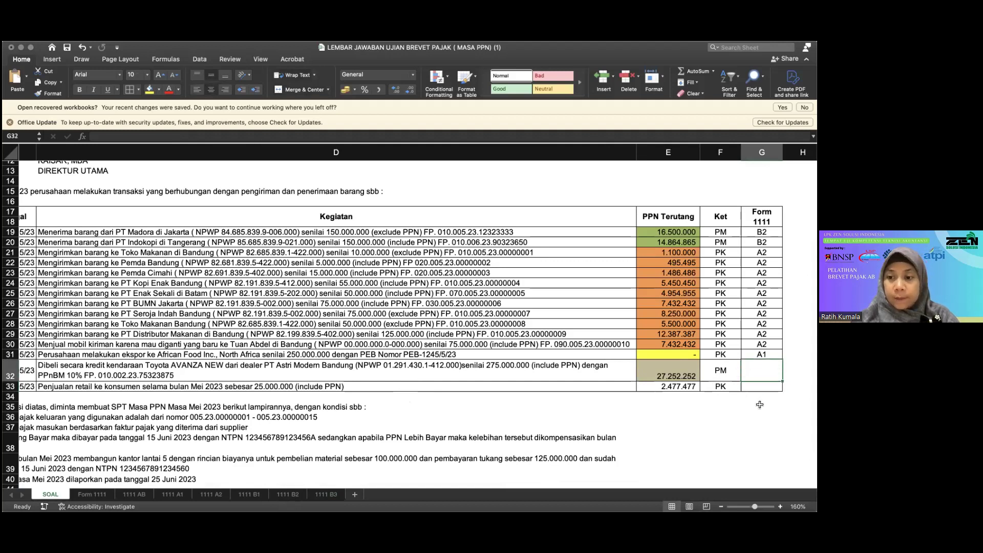
type("B2")
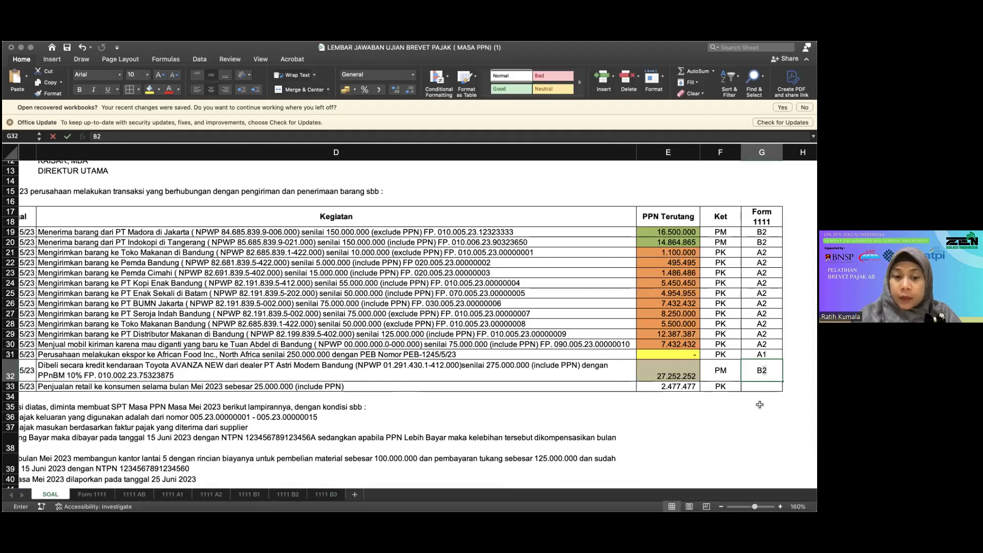
key("BackSpace")
type("3")
key("Return")
type("A2")
key("Left")
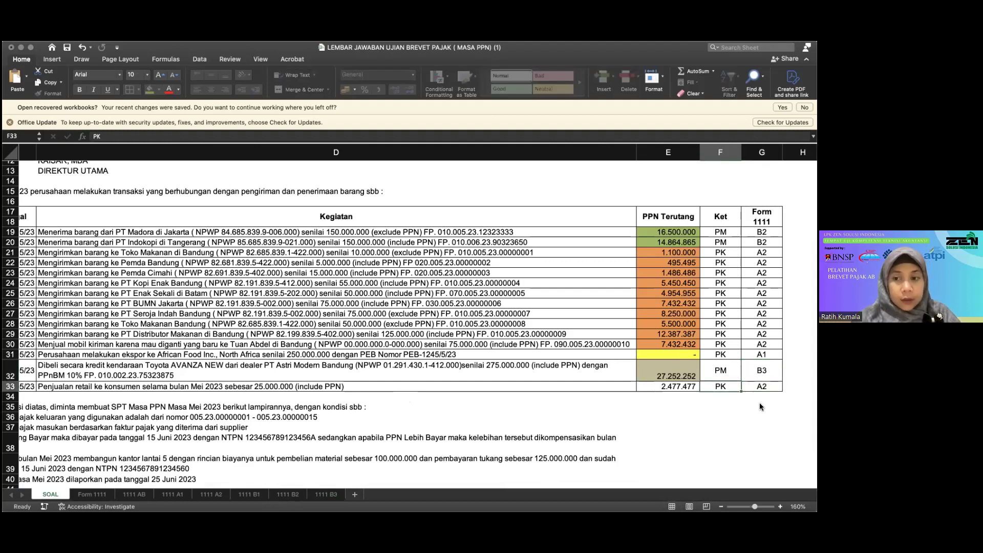
key("Right")
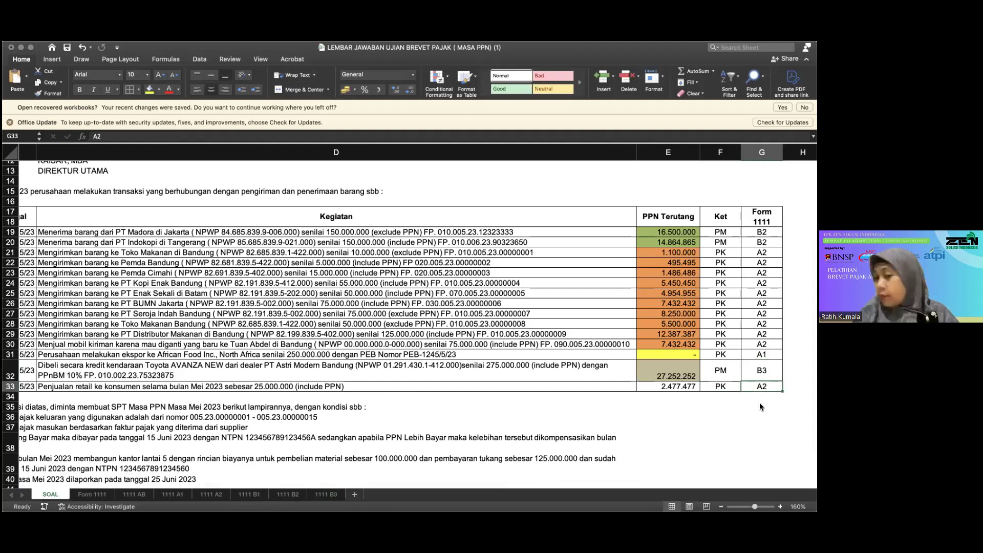
key("Left")
key("Left")
key("Left")
key("Left")
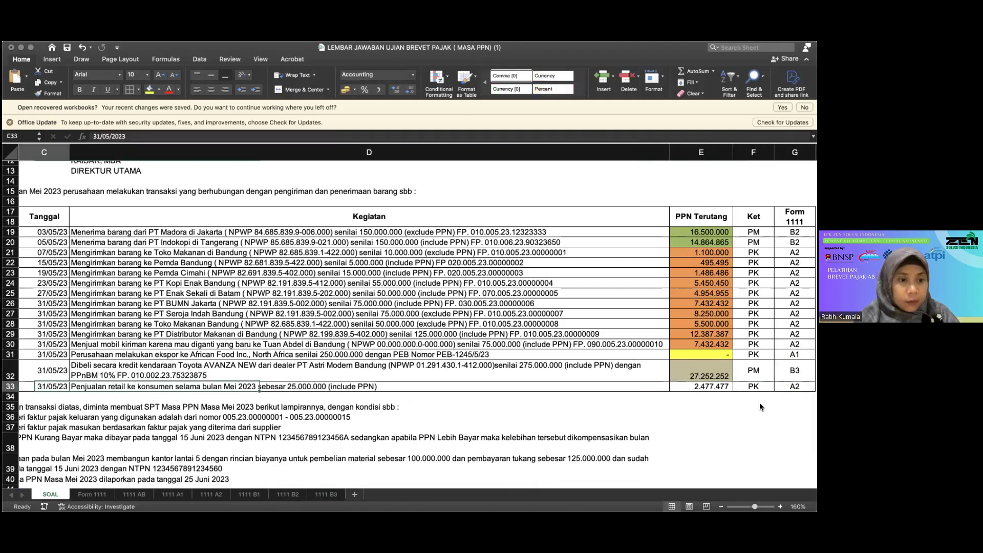
Step: Enter AB as the Form 1111 code for the May 2023 retail sales to consumers
key("Right")
key("Right")
key("Right")
key("Right")
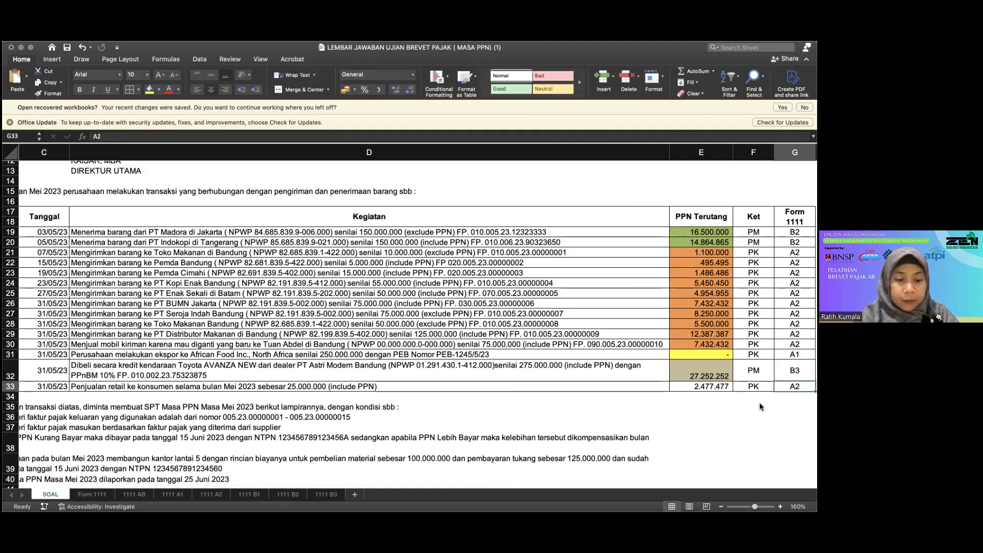
type("AB")
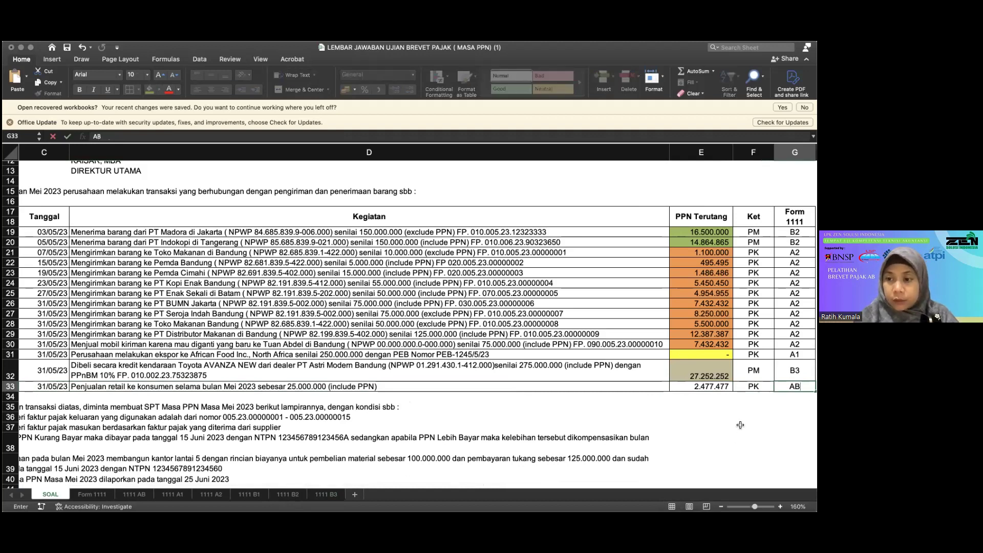
left_click(744, 431)
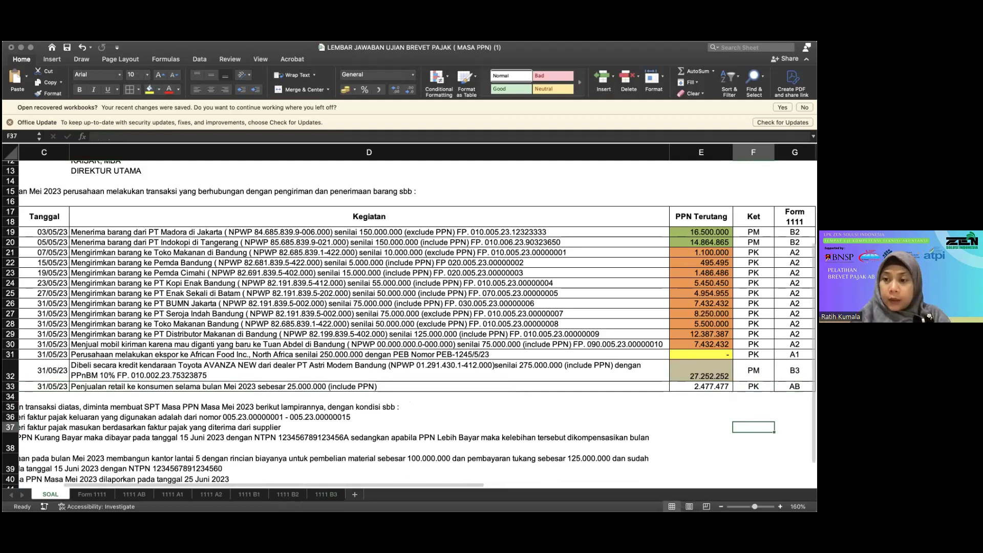
Step: Compare the Toyota Avanza purchase on SOAL with the tax invoice number of the PT Astri Moderna entry in 1111 B3
left_click(333, 369)
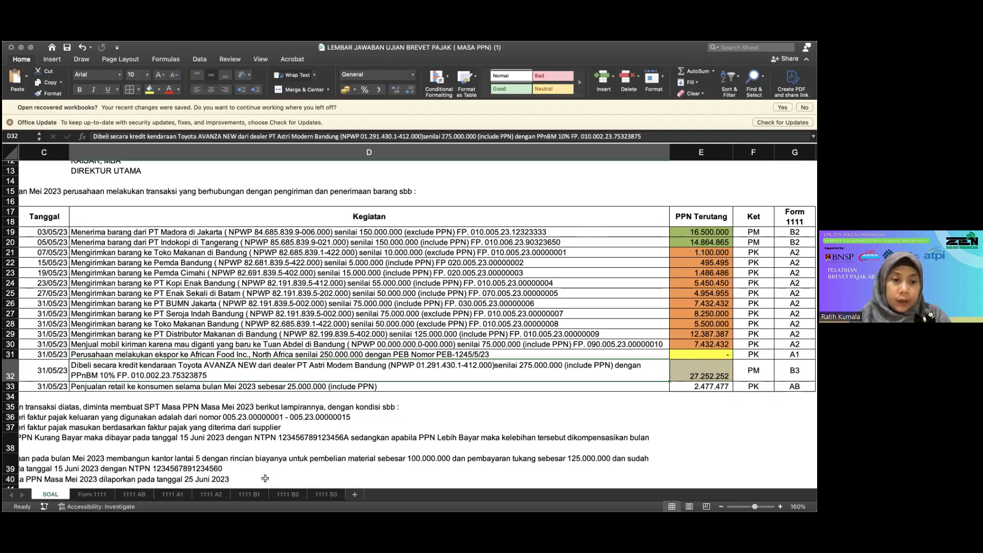
left_click(326, 494)
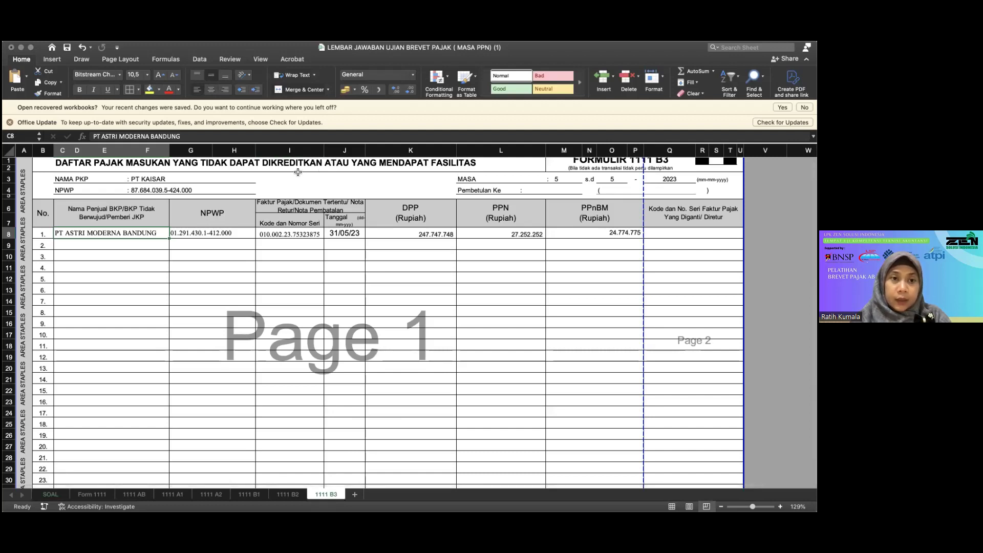
left_click(300, 233)
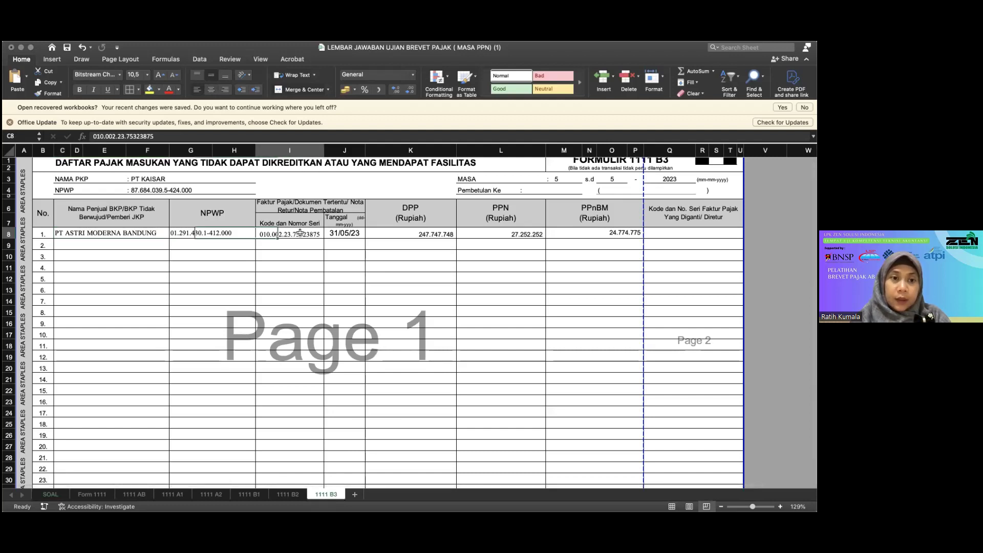
Step: On SOAL, review the PT Kaisar company data, the May 2023 transaction list and the conditions below it
left_click(54, 495)
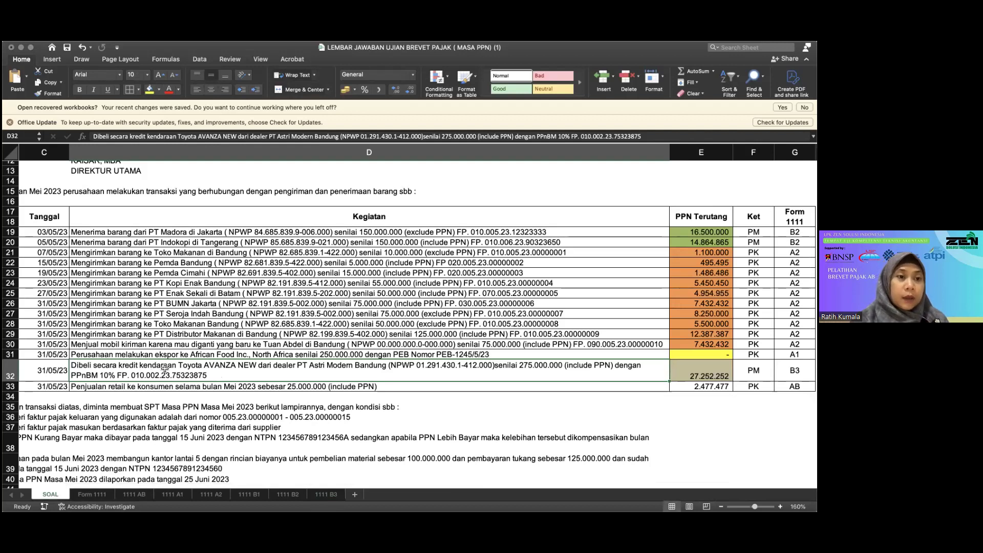
scroll(197, 267, "up", 3)
scroll(198, 267, "left", 2)
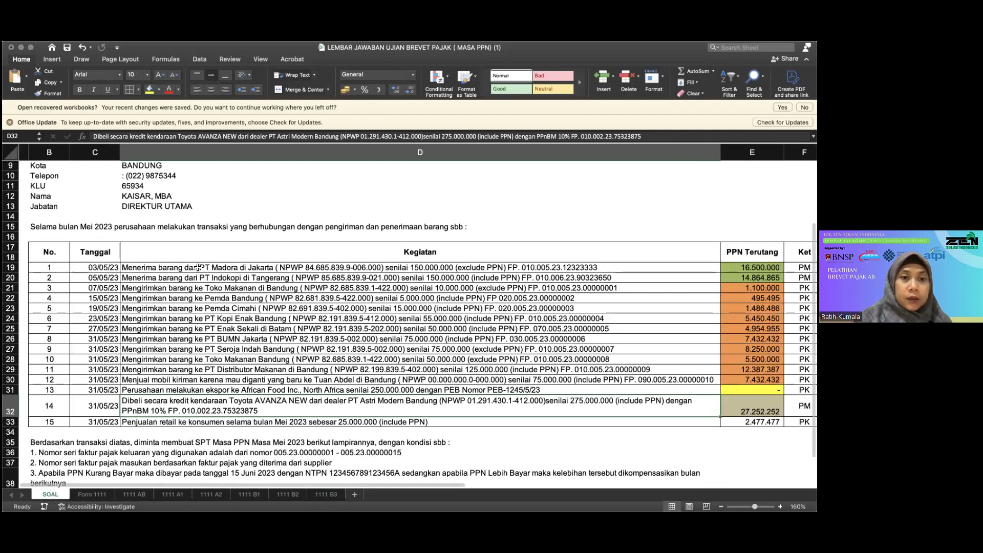
scroll(197, 267, "up", 2)
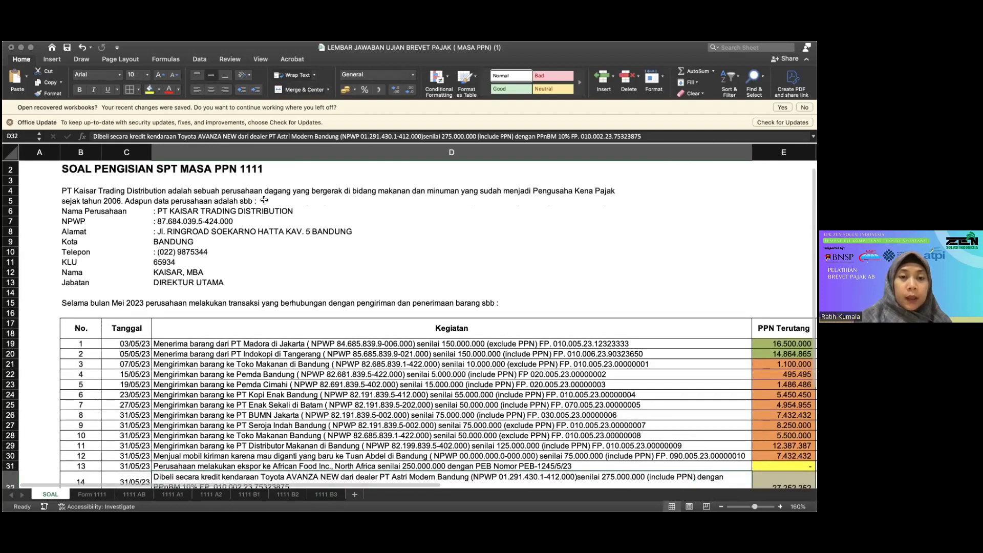
scroll(381, 249, "down", 5)
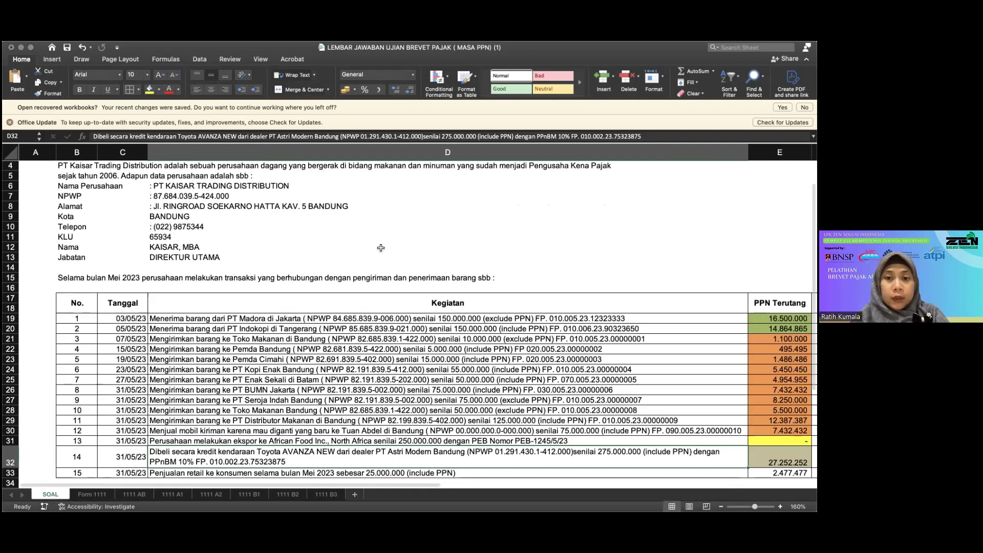
scroll(259, 249, "up", 2)
scroll(260, 250, "left", 1)
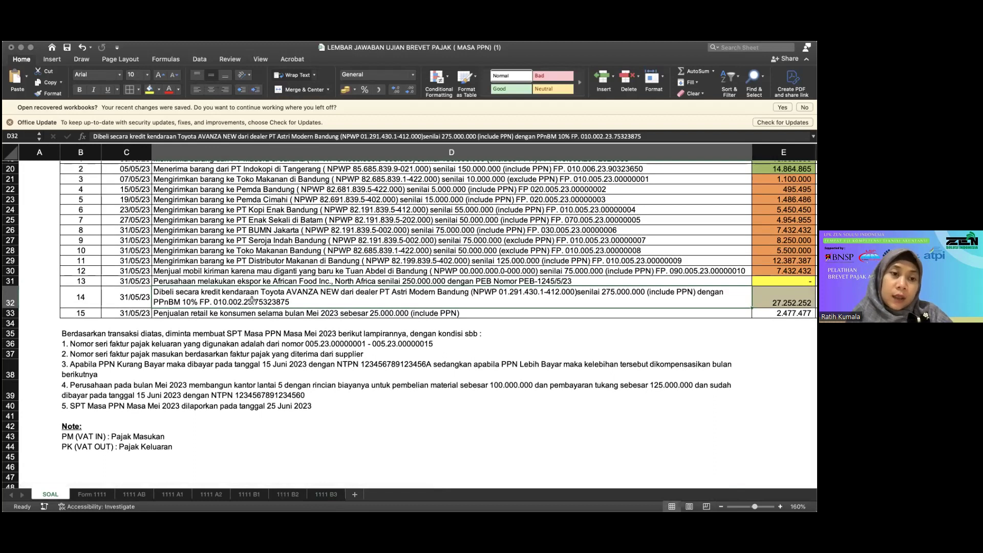
Step: Check the PPN amount, PM classification and Form 1111 code of the Toyota Avanza purchase on SOAL
scroll(277, 313, "up", 1)
scroll(277, 314, "right", 3)
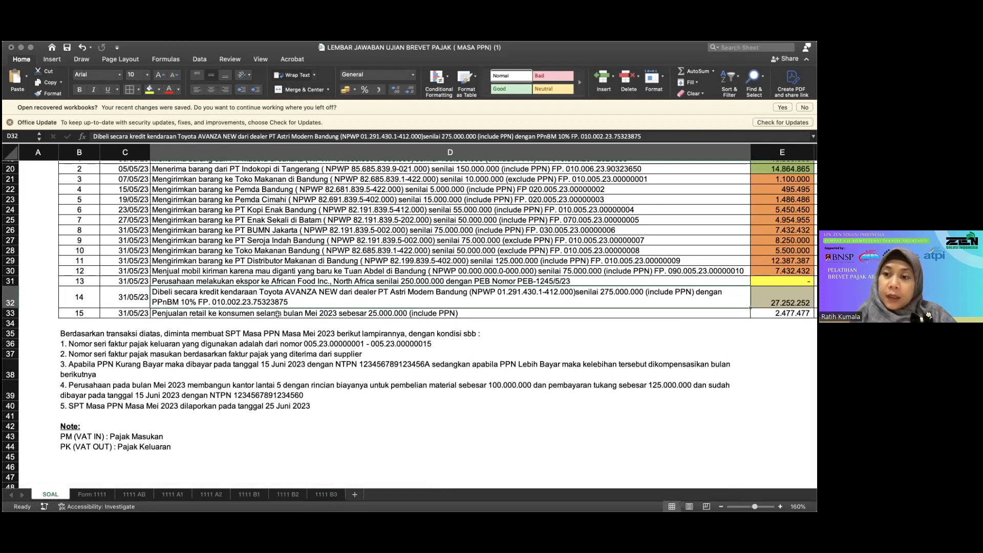
scroll(695, 316, "down", 1)
scroll(695, 317, "right", 1)
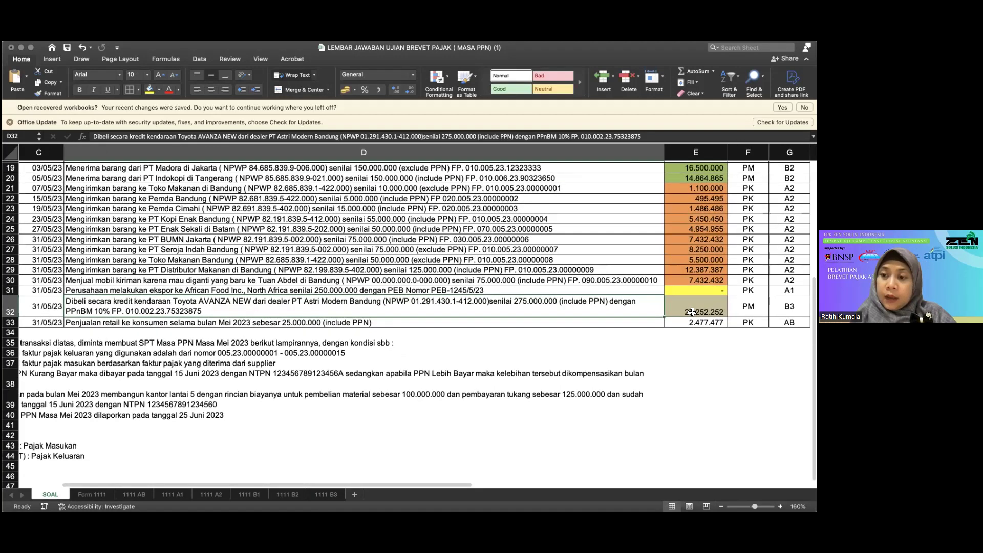
key("Right")
key("Right")
key("Right")
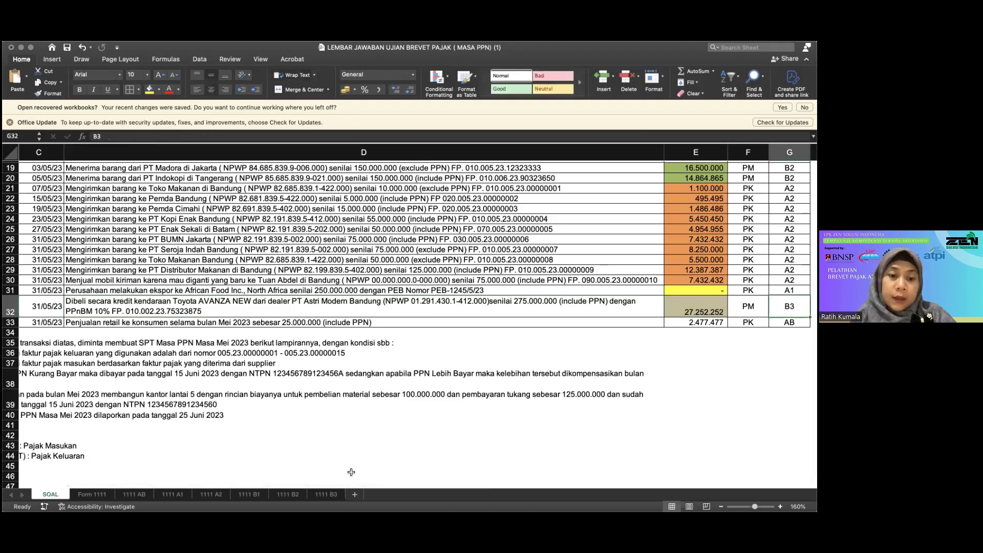
Step: Examine the DPP, PPN and PPnBM of the PT Astri Moderna entry in 1111 B3 against the JUMLAH row
left_click(326, 494)
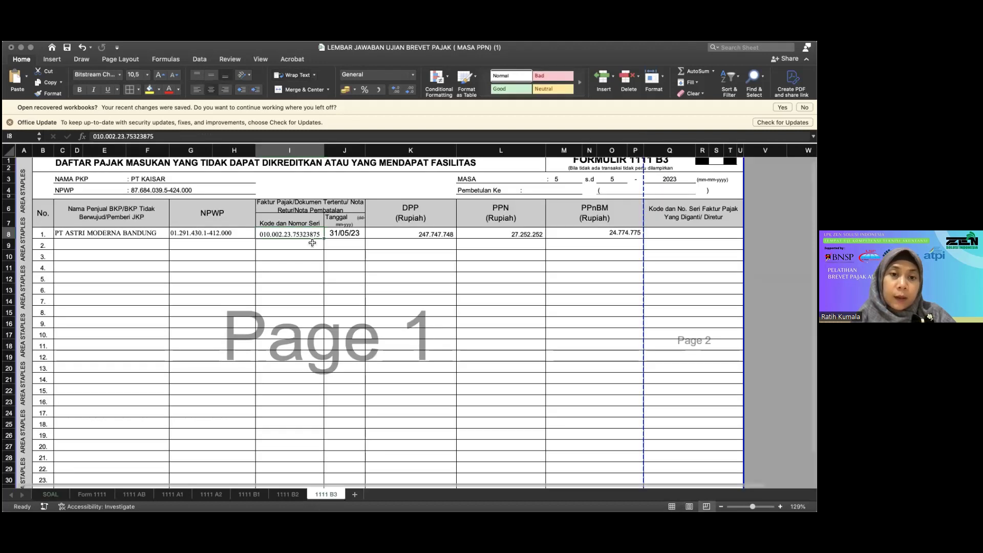
scroll(491, 285, "down", 5)
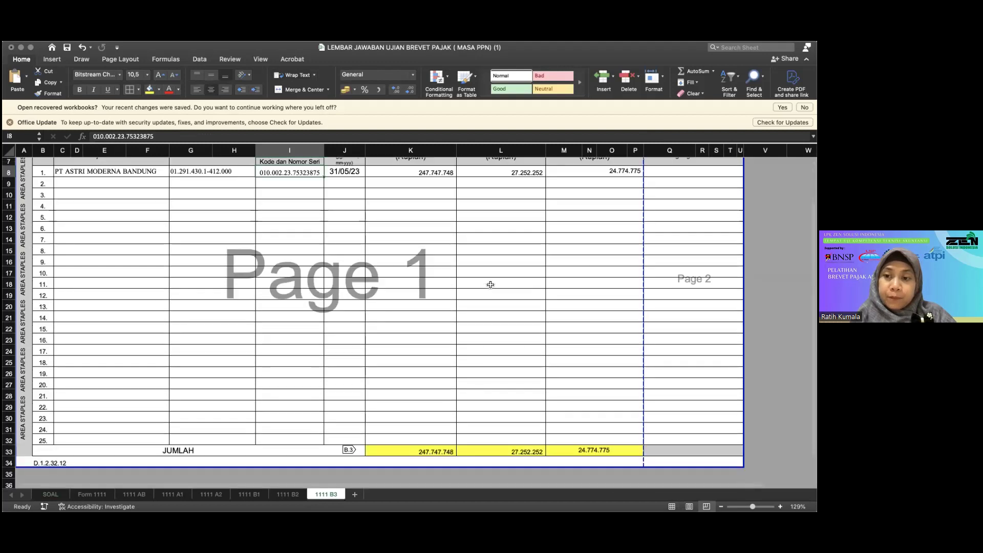
scroll(491, 284, "up", 3)
scroll(490, 284, "up", 3)
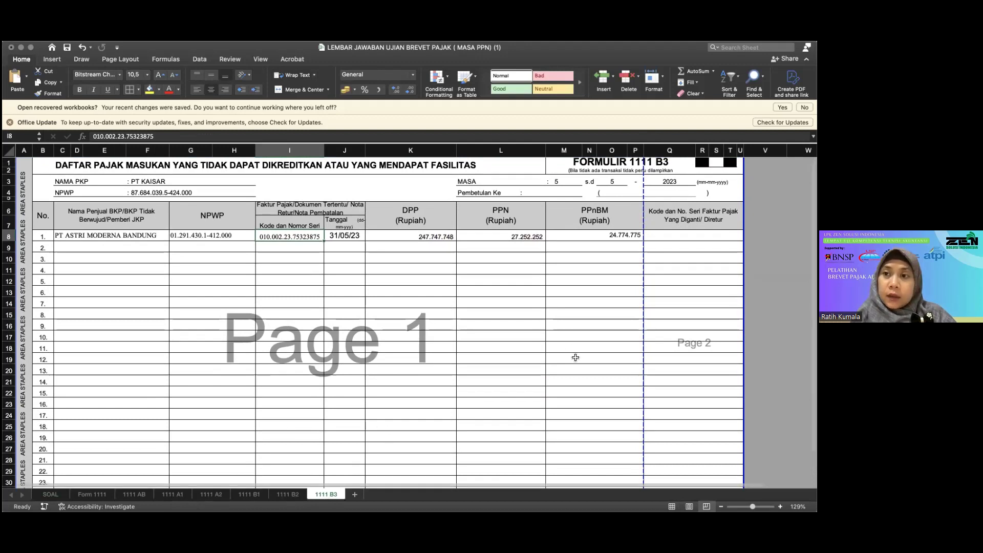
scroll(575, 357, "down", 5)
scroll(575, 358, "up", 4)
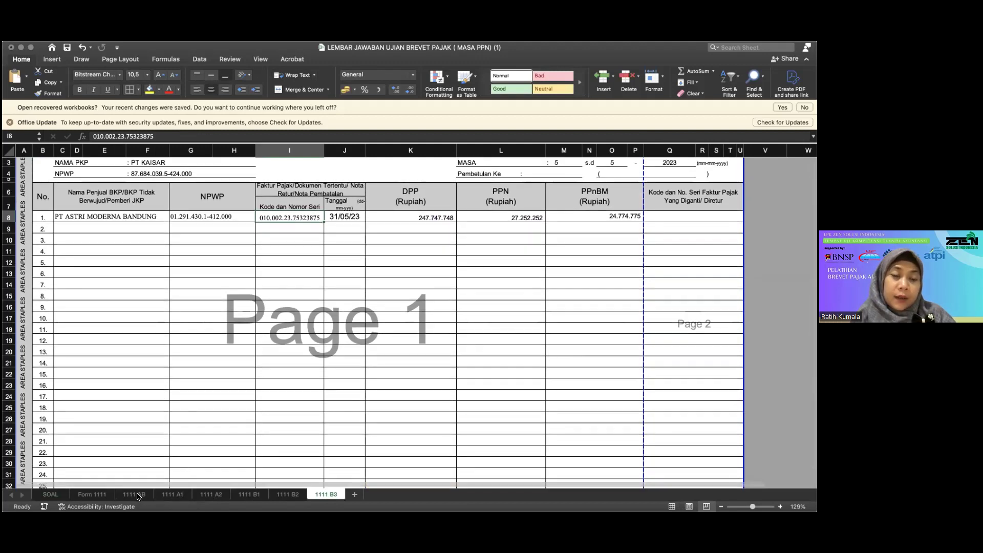
scroll(318, 450, "down", 3)
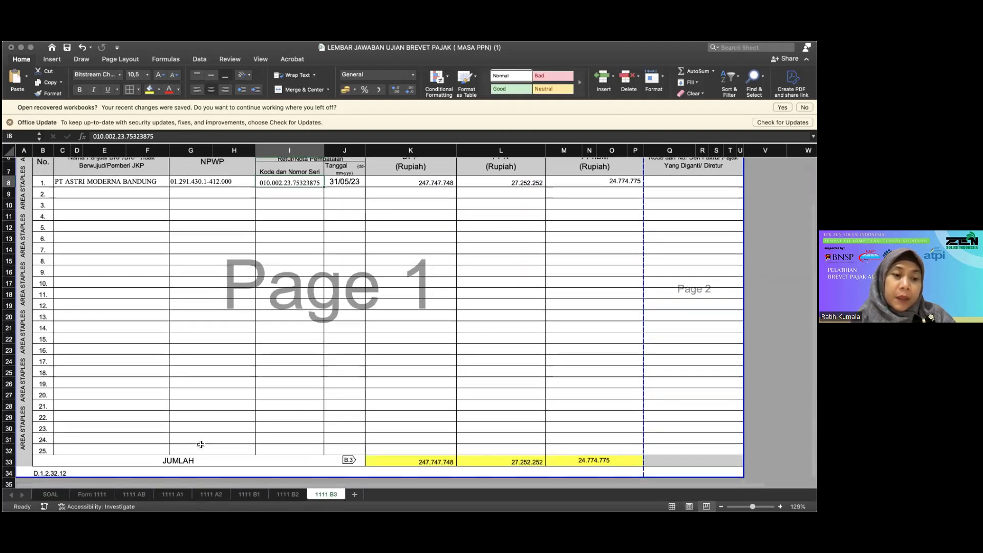
Step: Trace the export DPP in the 1111 AB recapitulation to the JUMLAH cell of 1111 A1 and return to 1111 AB
left_click(132, 494)
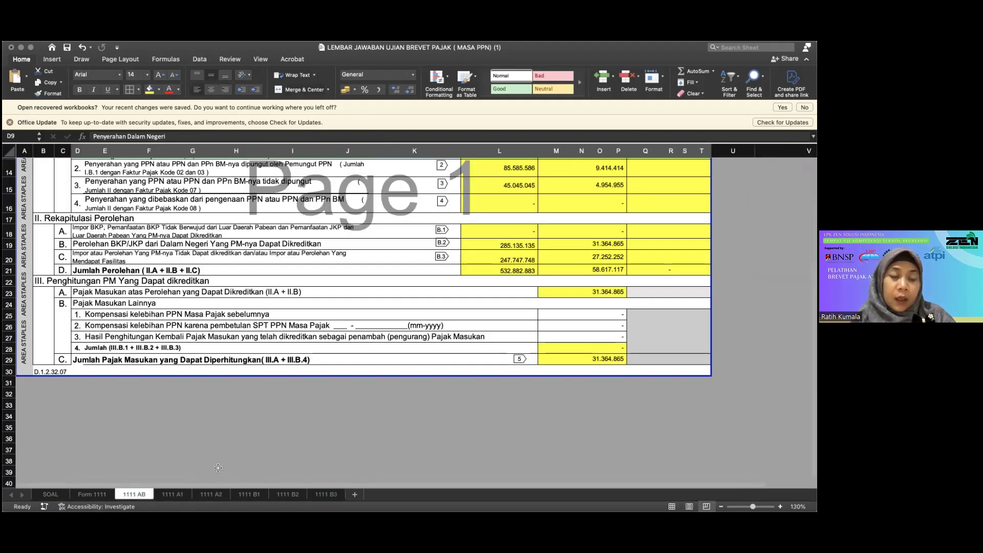
scroll(218, 467, "up", 5)
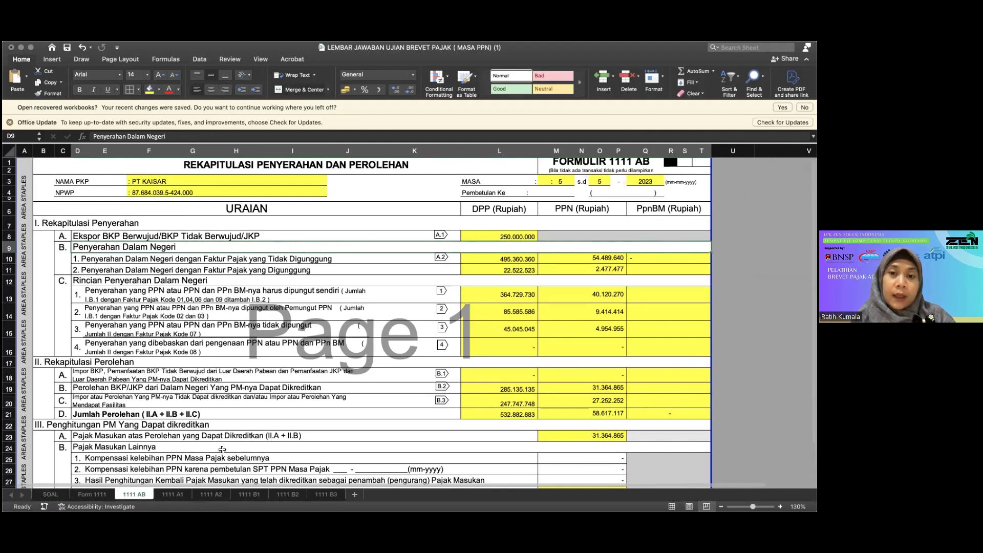
left_click(504, 237)
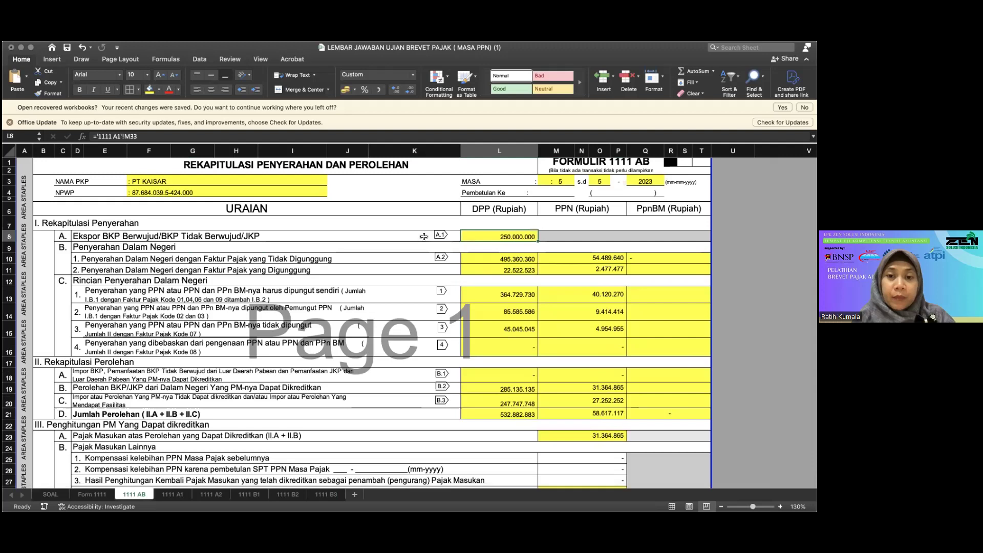
key("ctrl+bracketleft")
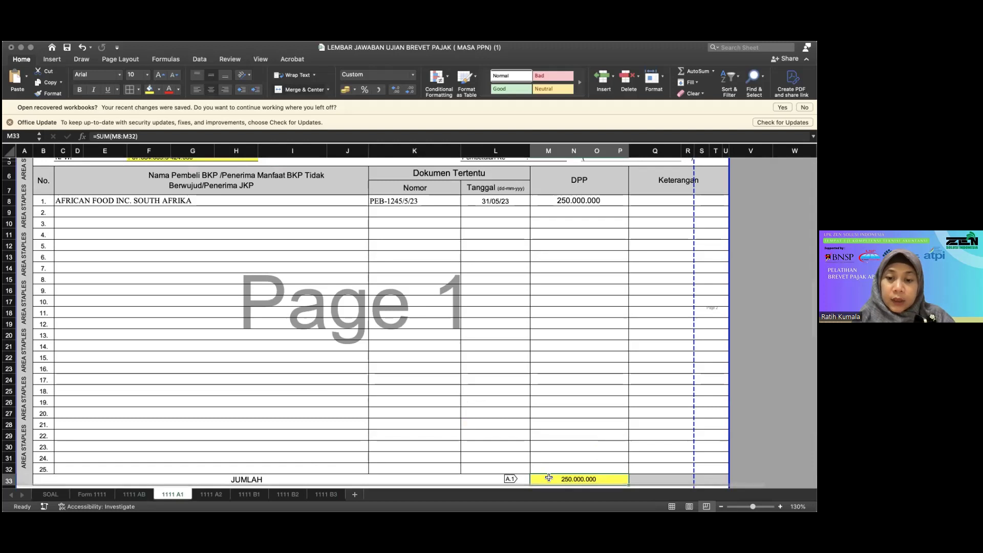
left_click(135, 494)
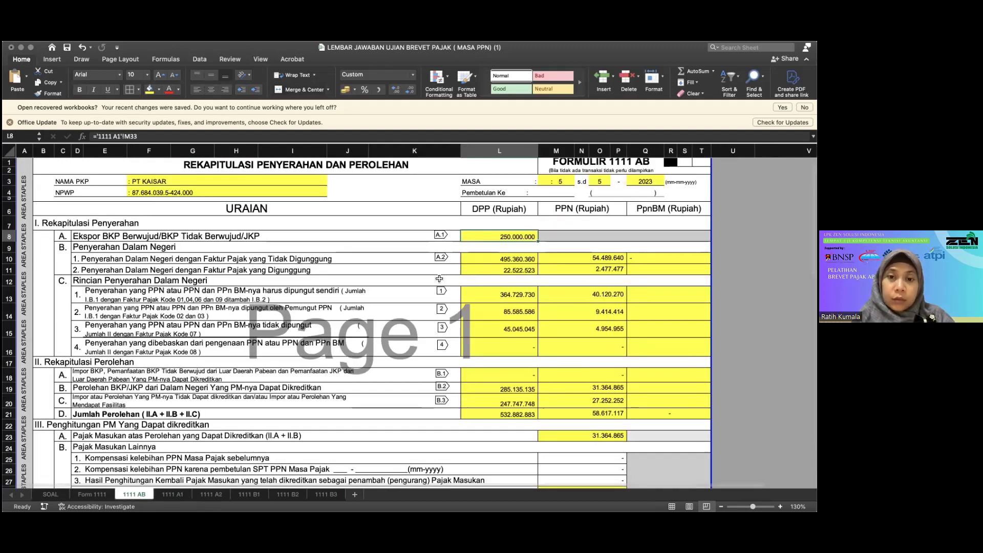
Step: Compare the DPP of domestic deliveries with non-combined tax invoices in 1111 AB with the 1111 A2 JUMLAH row
left_click(496, 260)
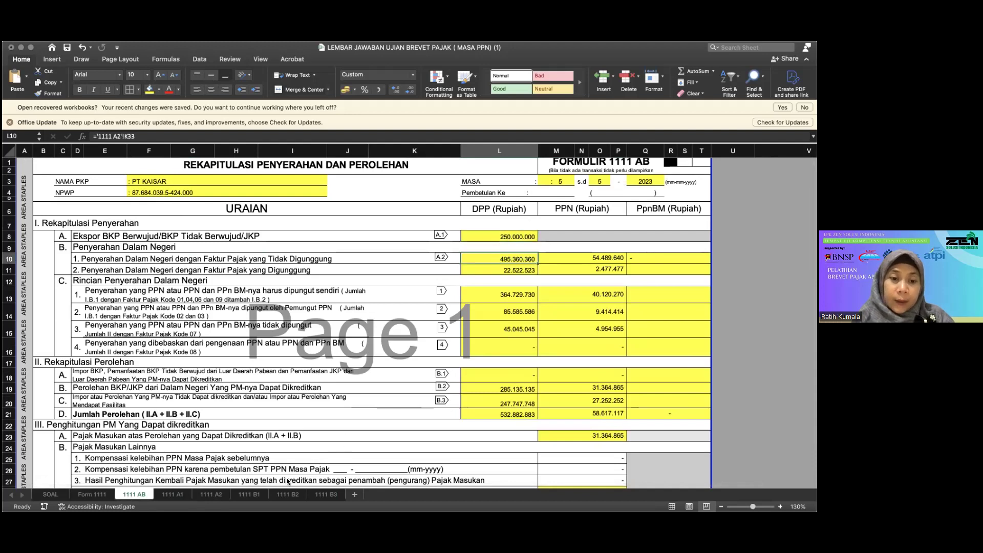
left_click(212, 495)
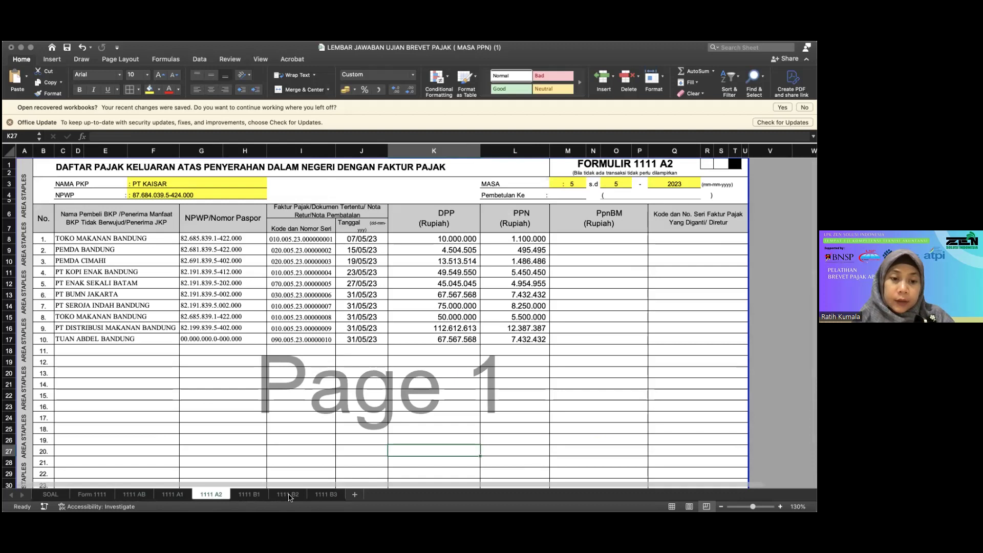
scroll(562, 453, "down", 3)
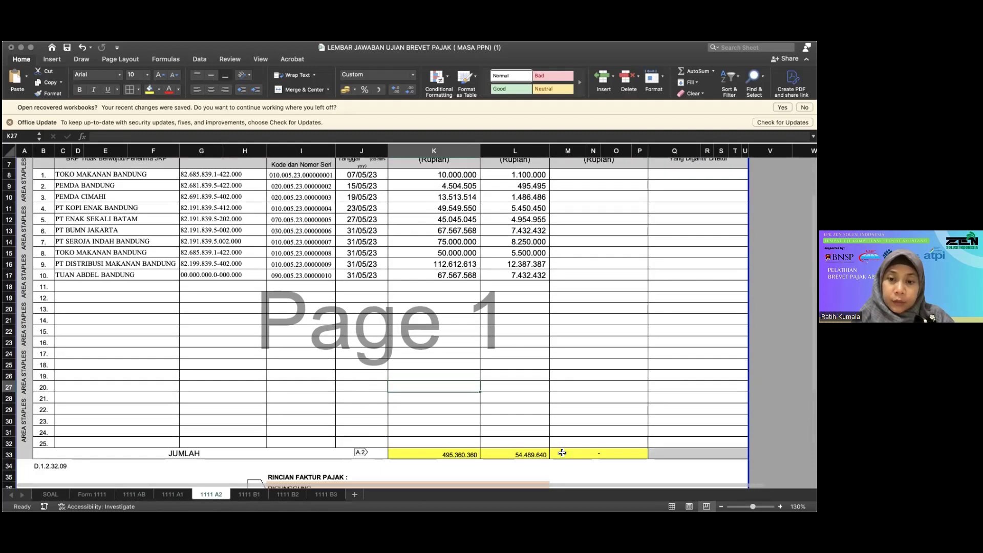
Step: Examine the entry rows and the JUMLAH row of the 1111 B1 form
left_click(256, 495)
scroll(308, 408, "up", 2)
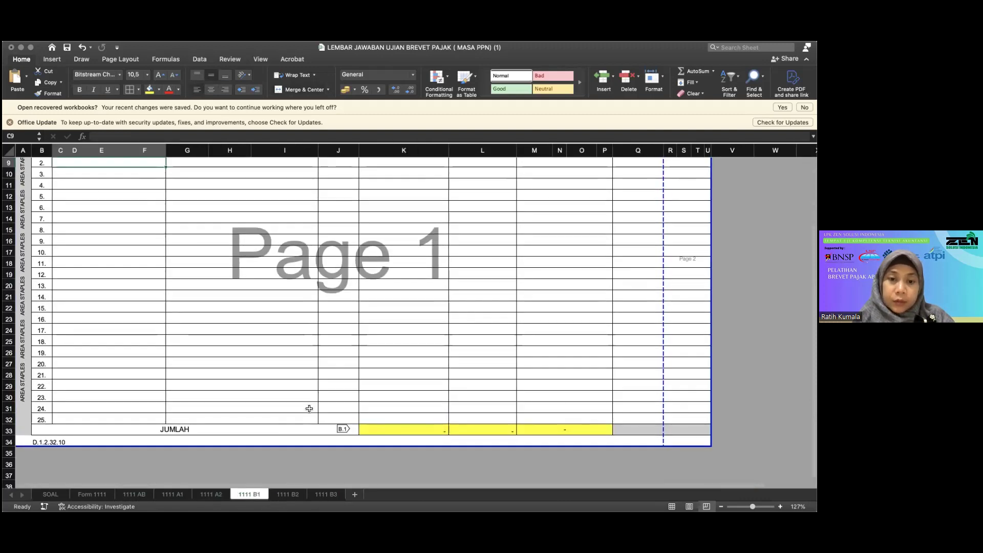
Step: Compare the section II purchase recap rows on sheet 1111 AB with the JUMLAH totals on sheets 1111 B2 and 1111 B3
left_click(128, 495)
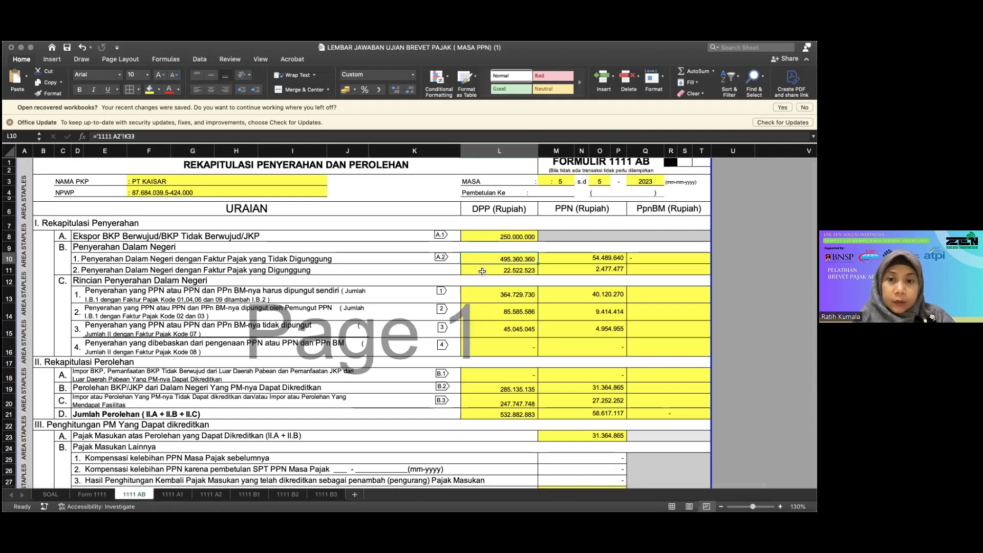
left_click(519, 374)
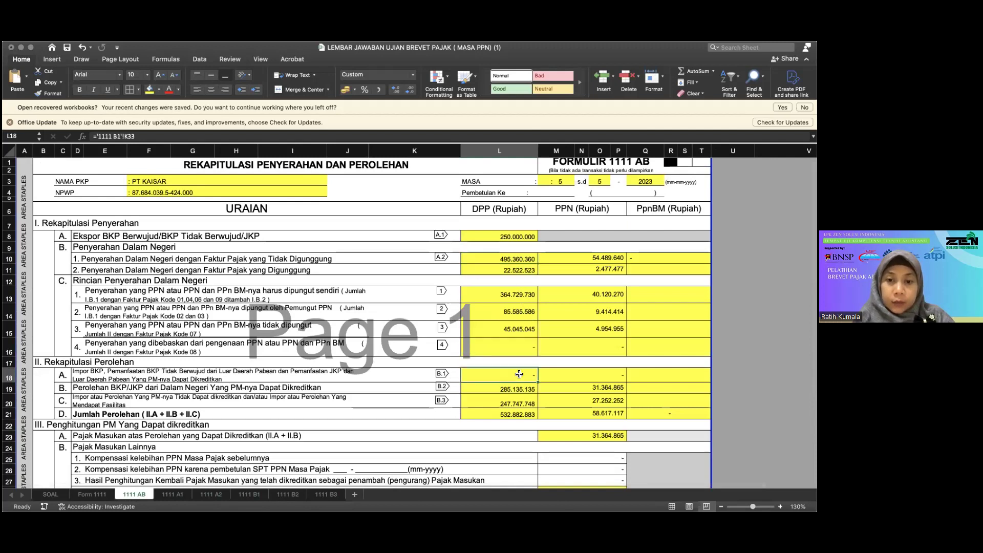
left_click_drag(464, 381, 493, 390)
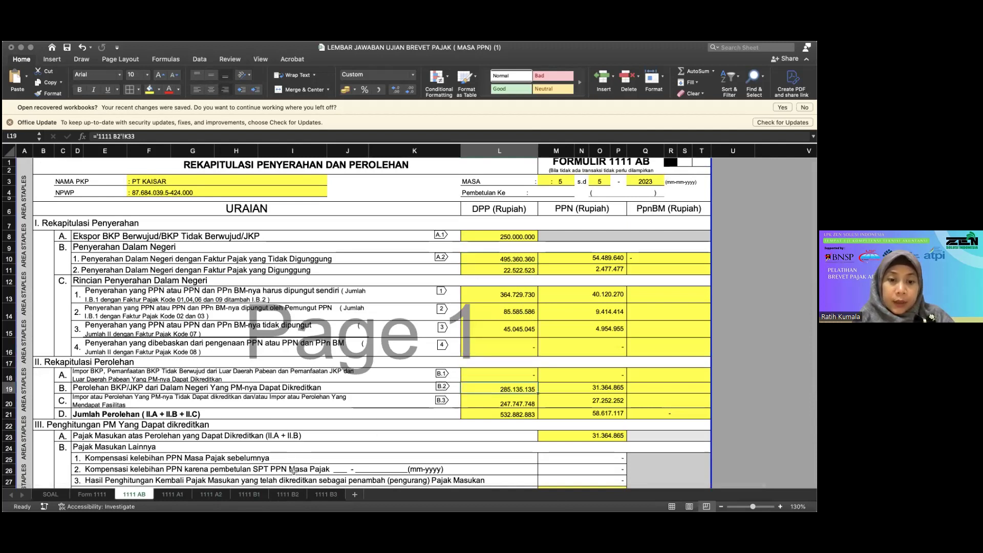
left_click(288, 494)
scroll(464, 428, "down", 5)
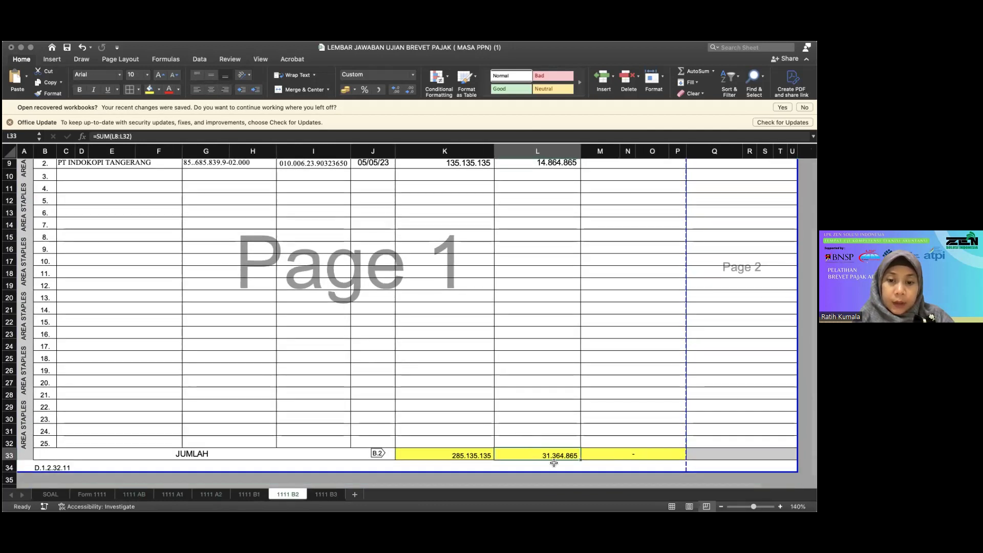
left_click(326, 494)
scroll(548, 374, "up", 3)
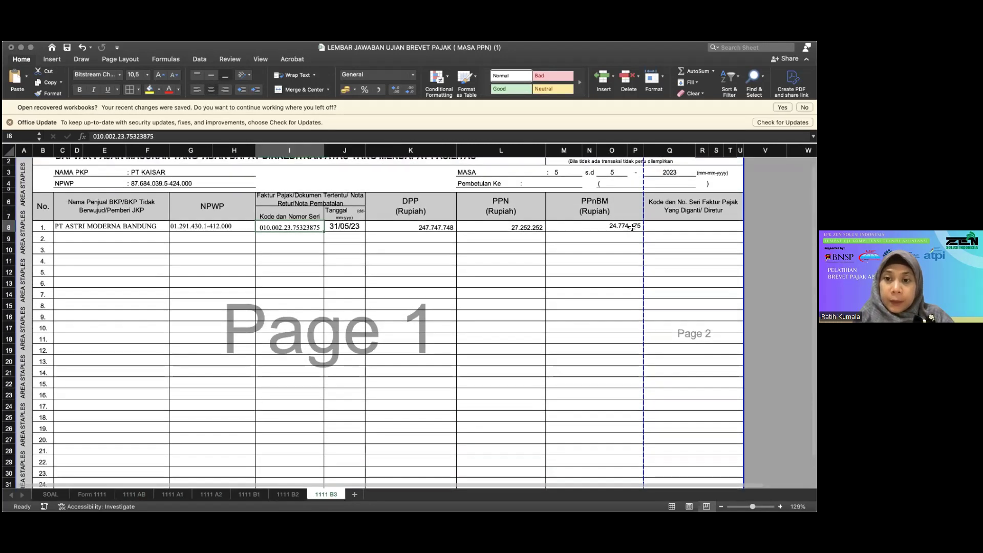
scroll(637, 263, "down", 3)
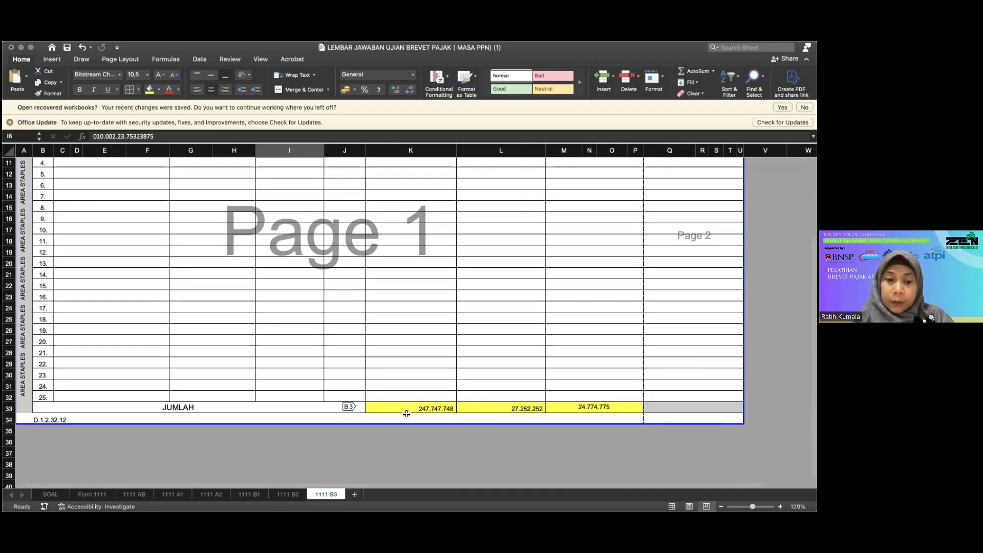
left_click(134, 495)
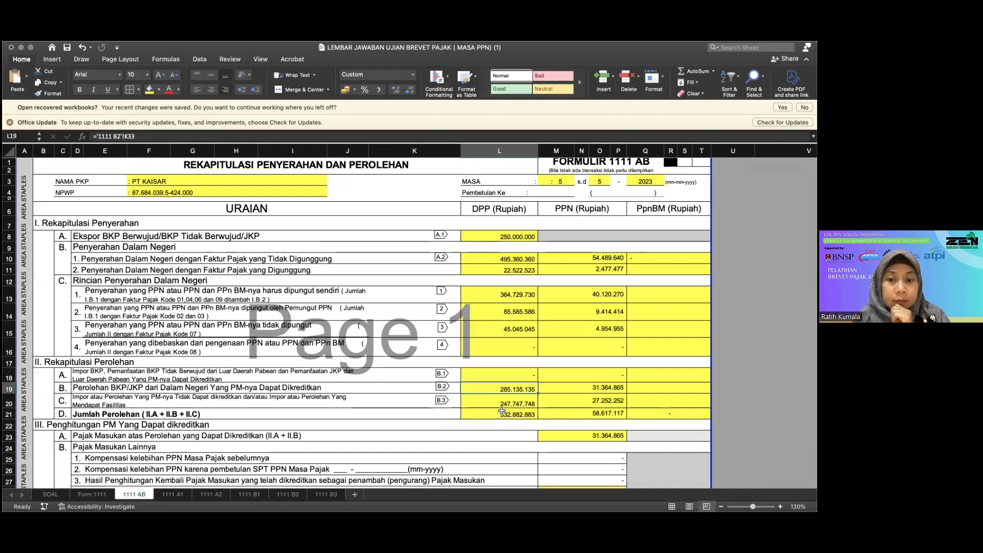
left_click(584, 404)
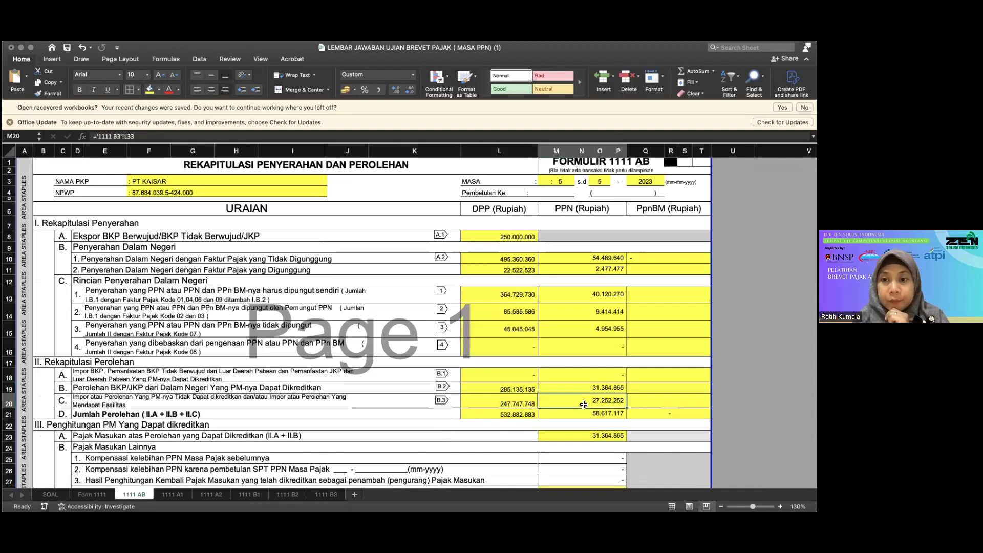
Step: Try to link the PPnBM cell of row II.C on 1111 AB to the PPnBM total with the formula ='1111 B3'!M33:P33
left_click(652, 403)
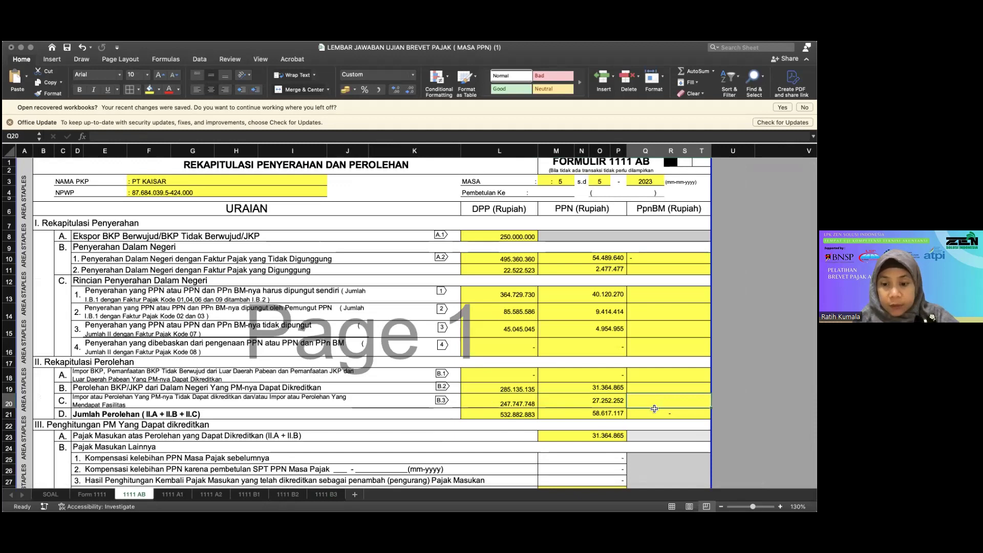
type("=")
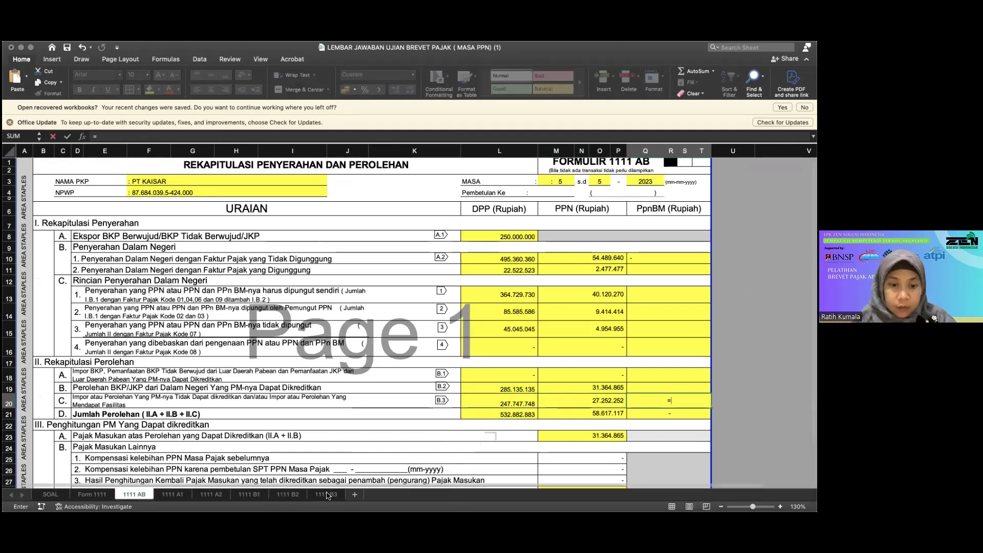
left_click(326, 494)
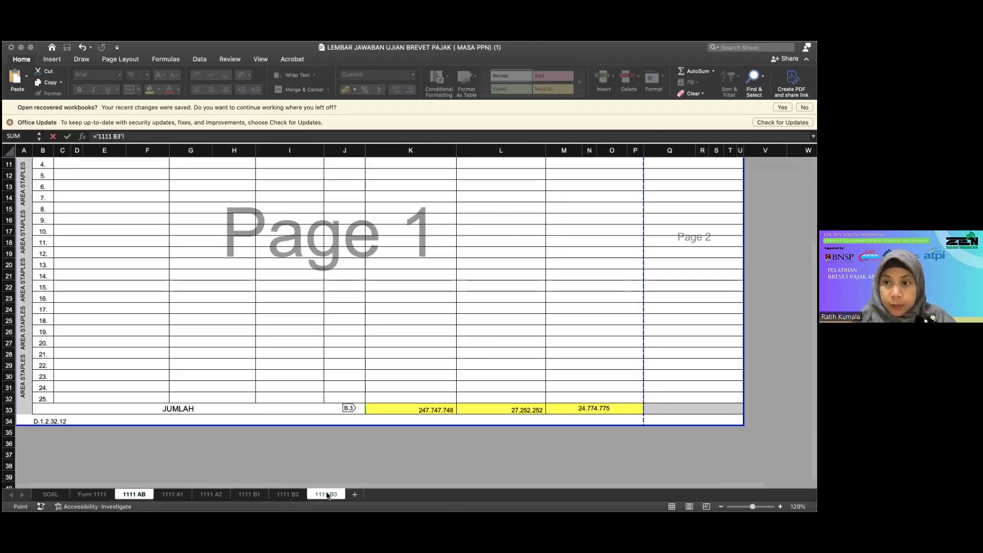
left_click(584, 410)
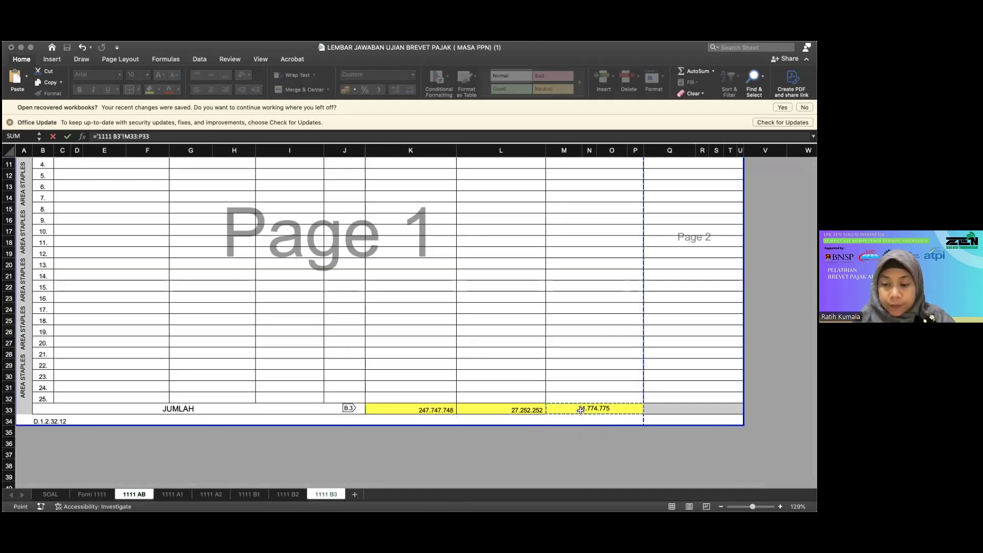
key("Return")
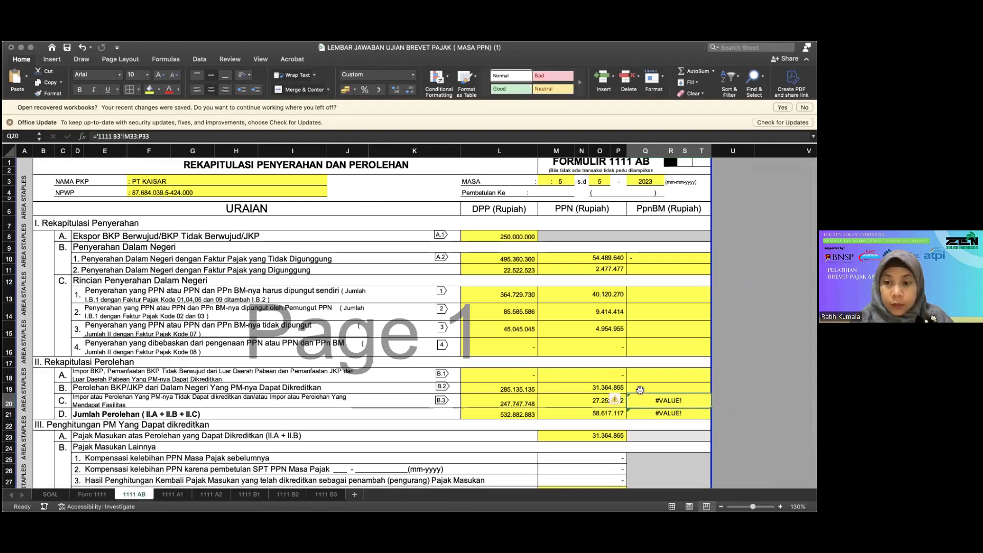
Step: Try to copy the PPnBM total cell from sheet 1111 B3 into the PPnBM cell of row II.C on 1111 AB
left_click(334, 495)
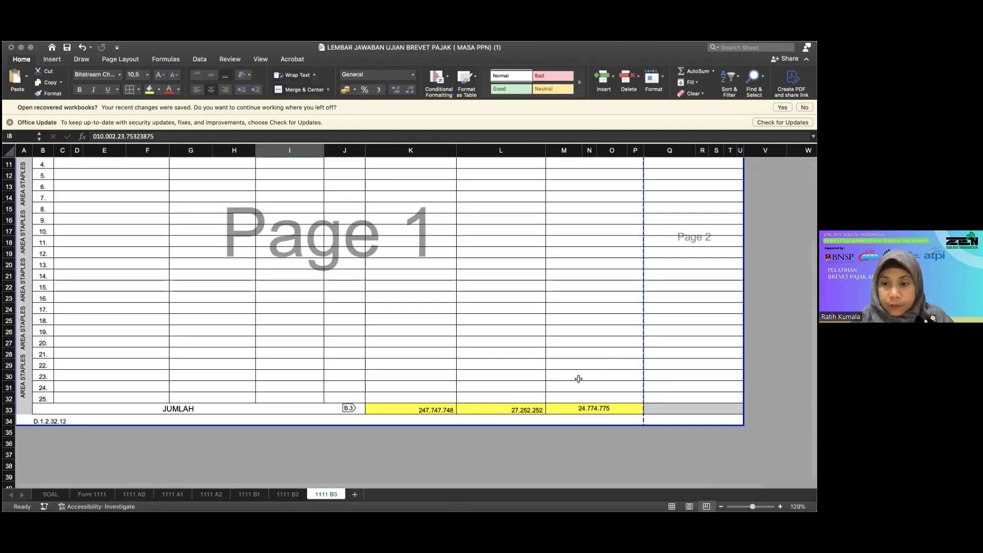
left_click(571, 411)
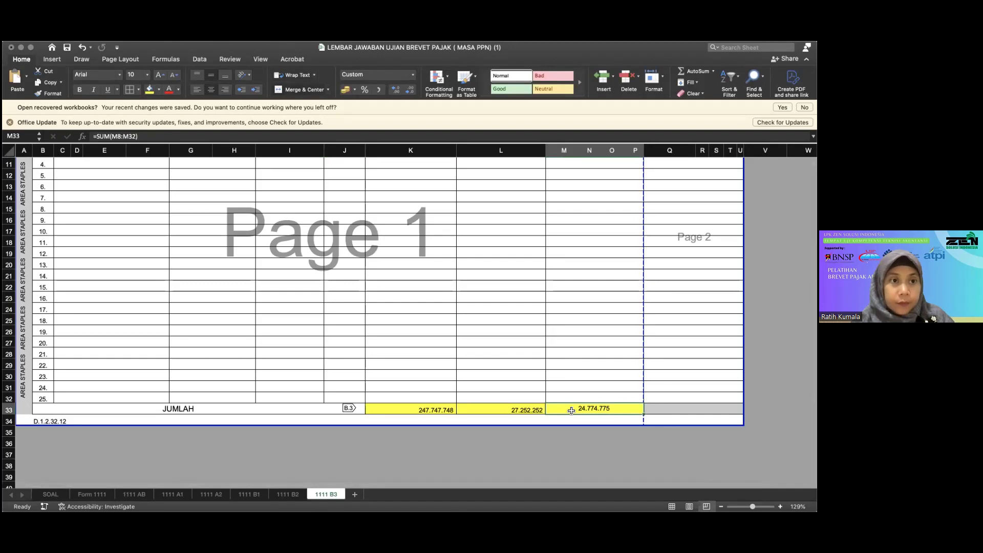
key("super+c")
scroll(593, 371, "up", 4)
scroll(603, 292, "down", 1)
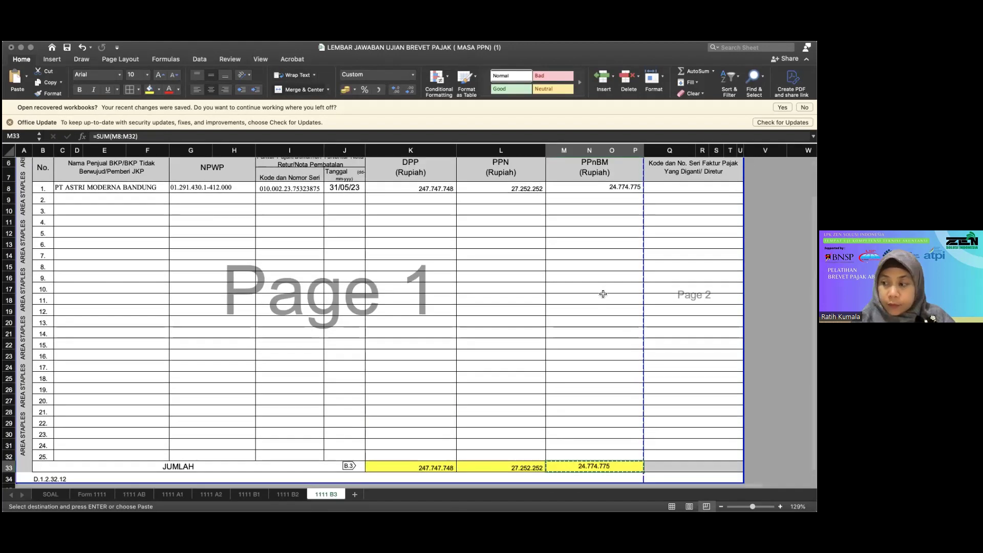
left_click(174, 494)
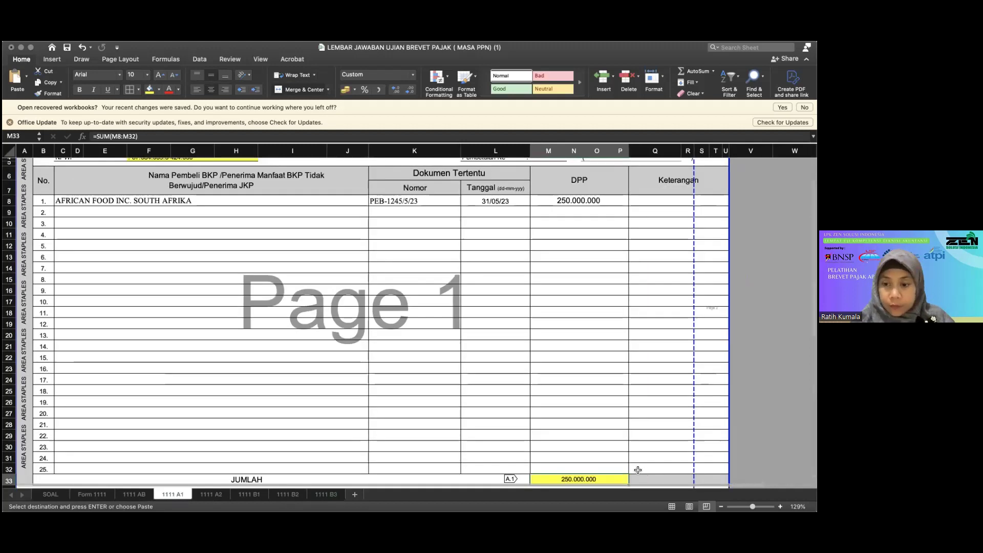
left_click(132, 494)
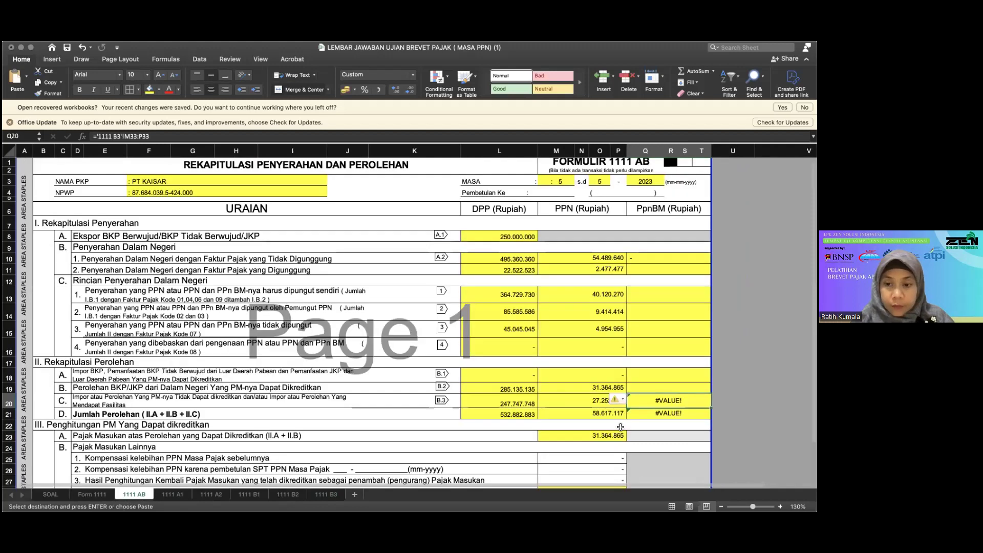
left_click(586, 400)
left_click(661, 400)
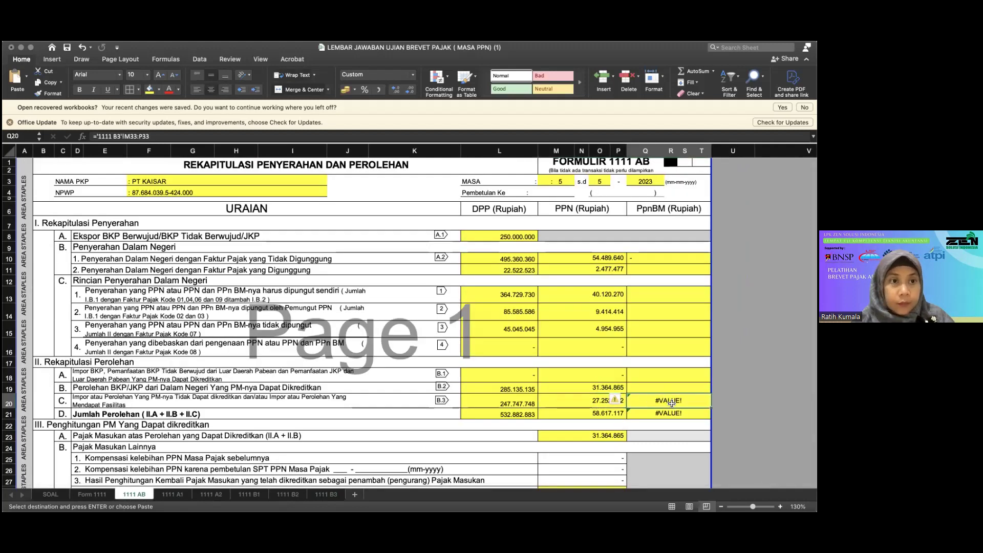
key("super+v")
Step: Copy the PPN formula of row II.C into the neighbouring PPnBM cell on sheet 1111 AB
left_click(566, 398)
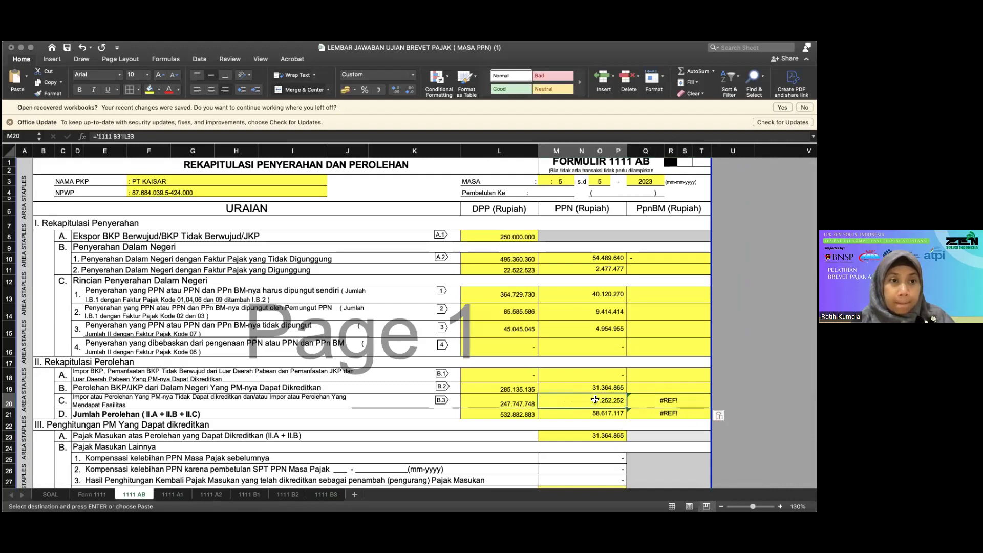
left_click(650, 402)
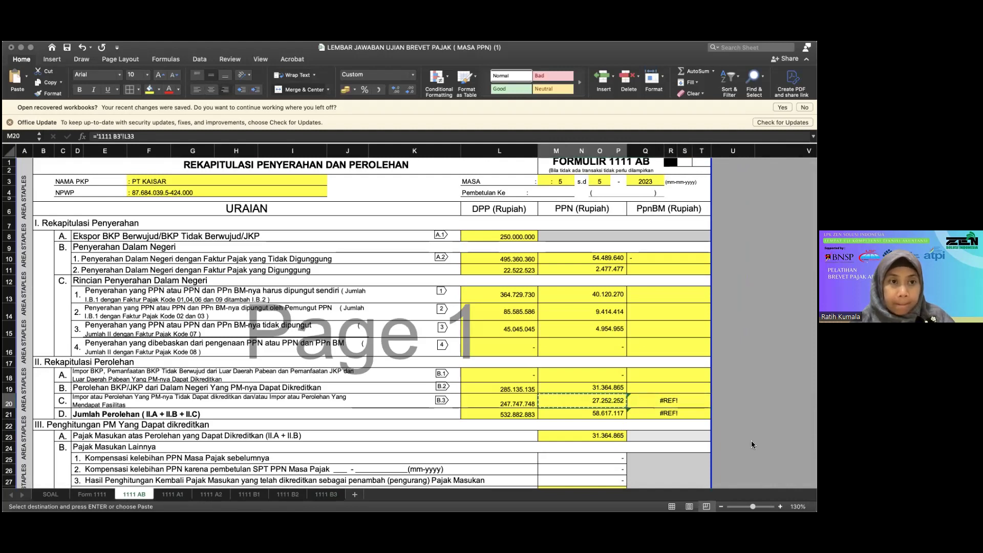
key("super+v")
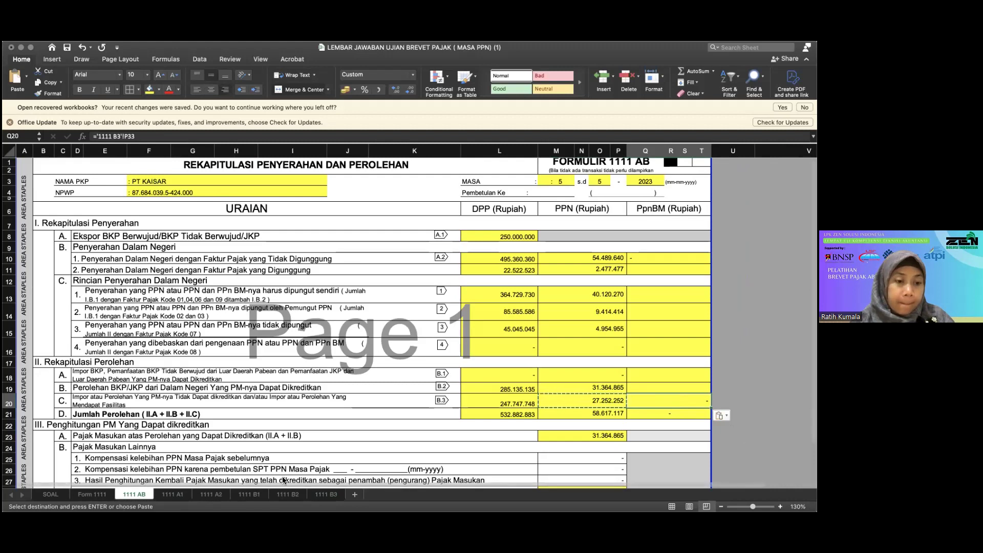
Step: Copy the first-row PPnBM amount on sheet 1111 B3 and paste it as values only into cell Q20 of row II.C on 1111 AB
left_click(326, 494)
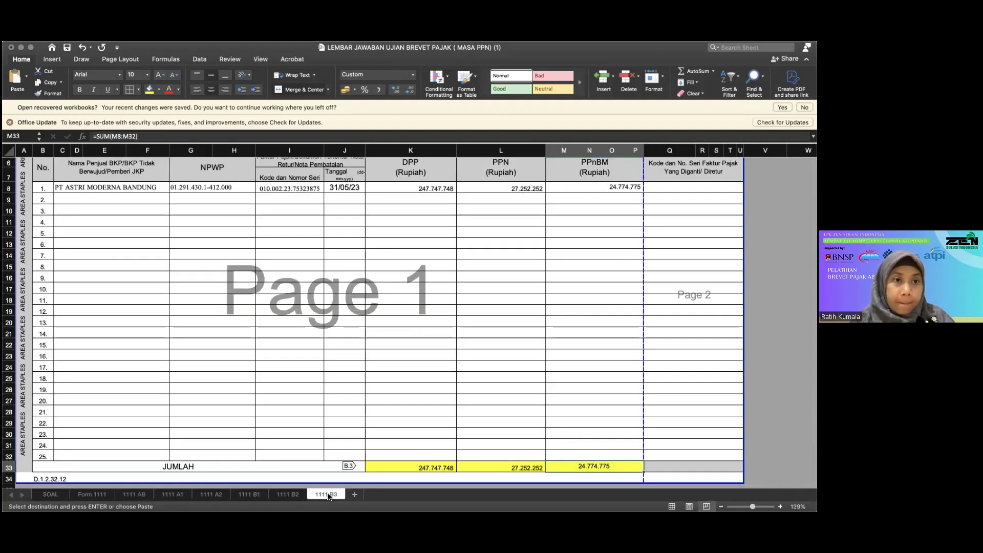
left_click(629, 186)
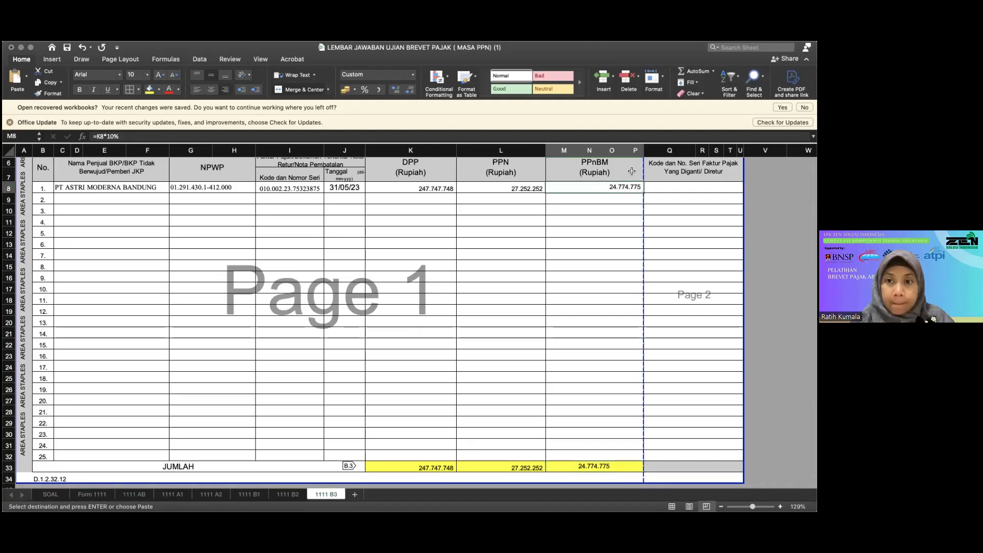
scroll(648, 283, "down", 1)
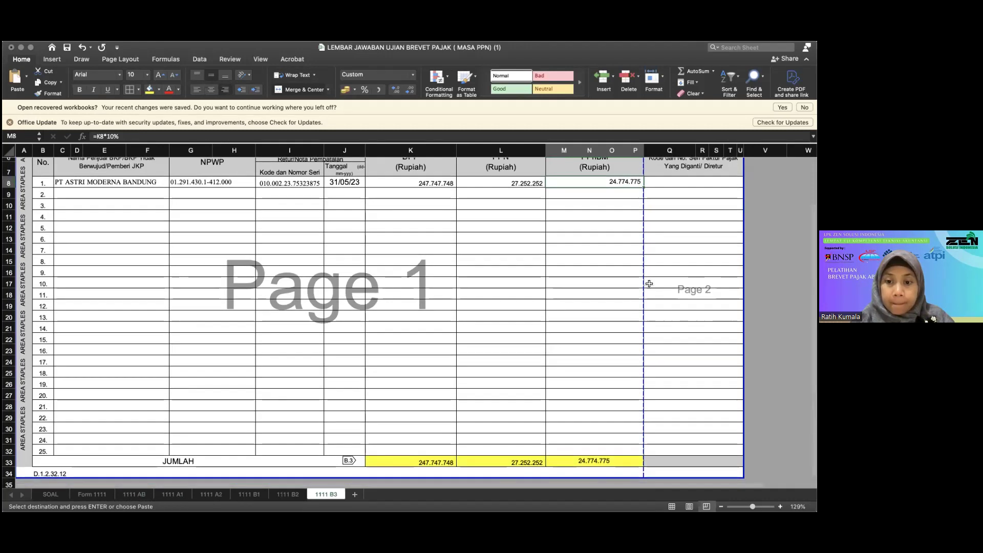
left_click(515, 463)
left_click(580, 462)
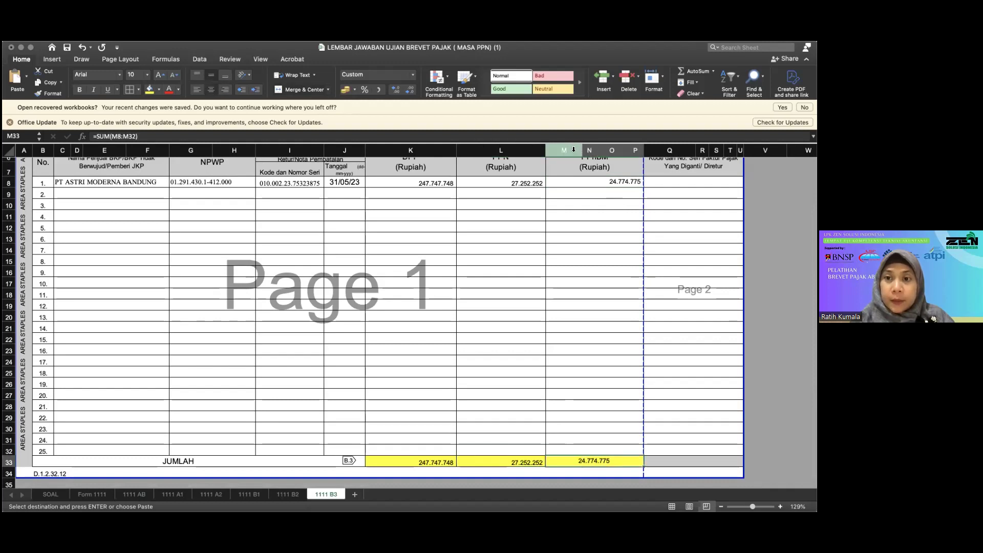
left_click(602, 181)
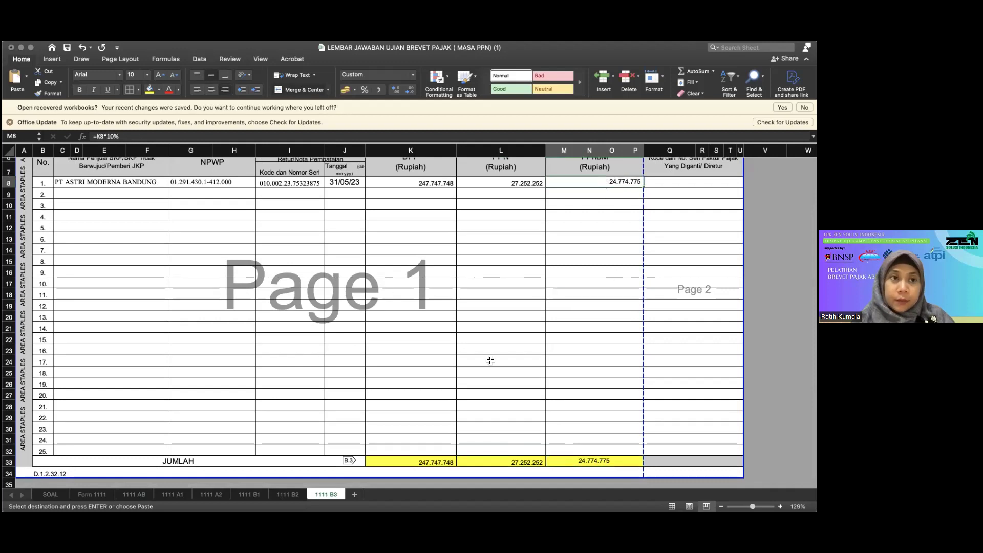
key("super+c")
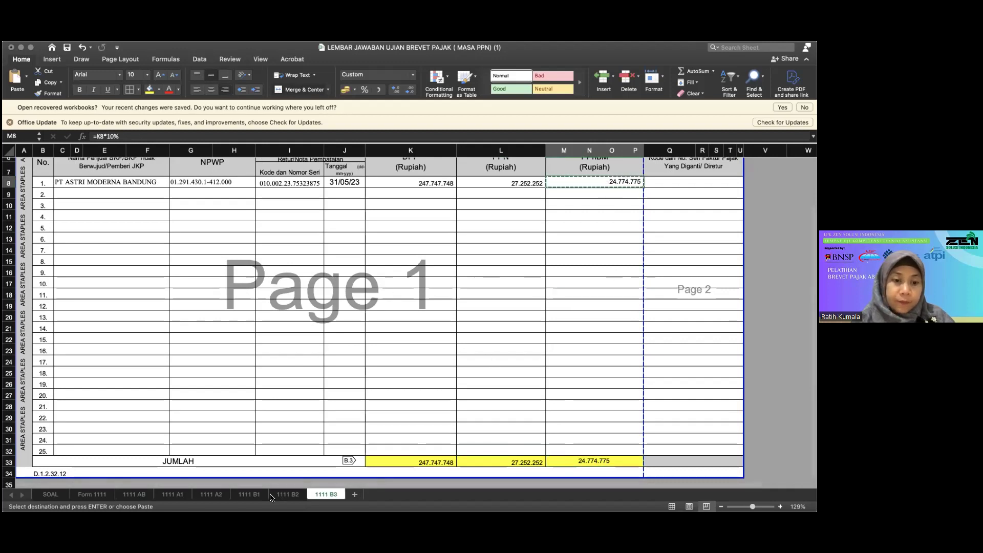
left_click(134, 494)
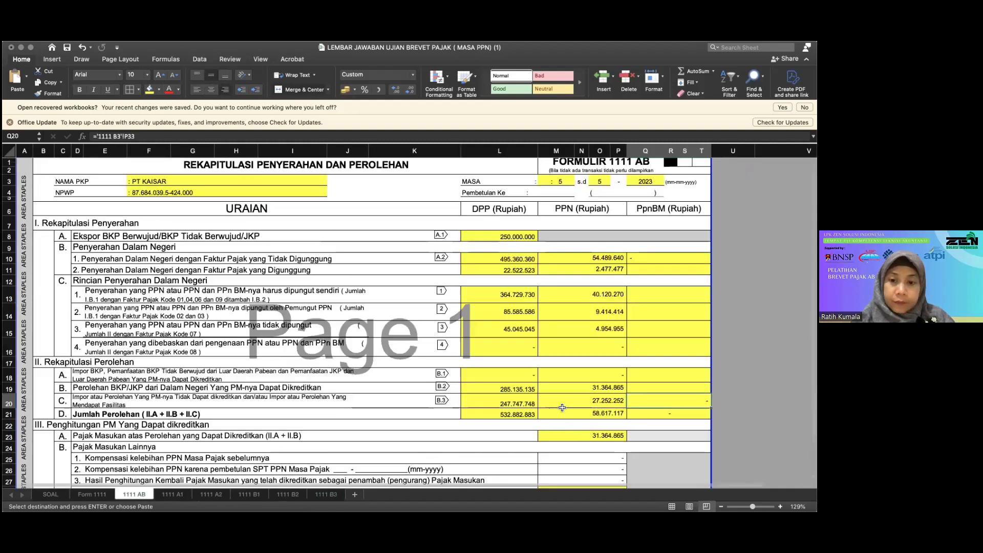
right_click(641, 404)
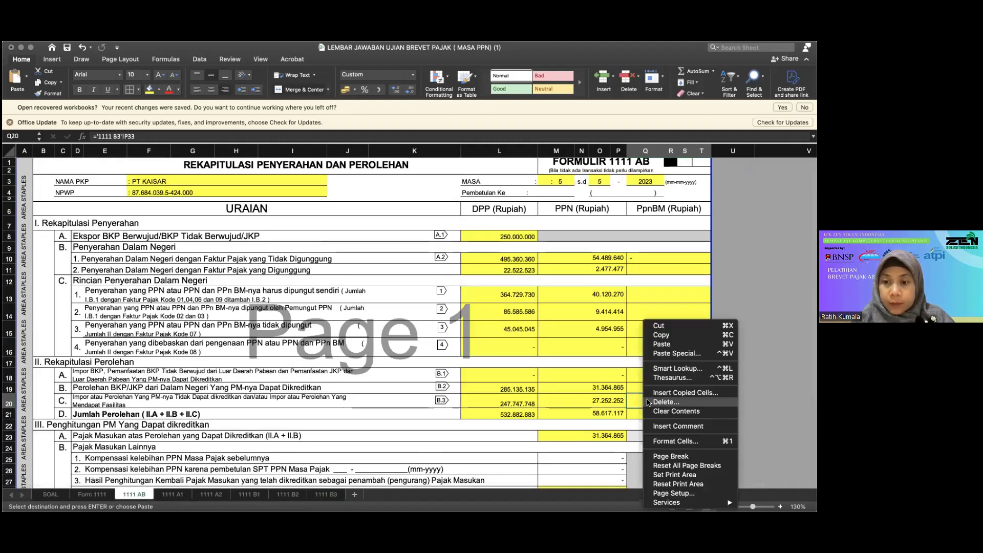
left_click(674, 357)
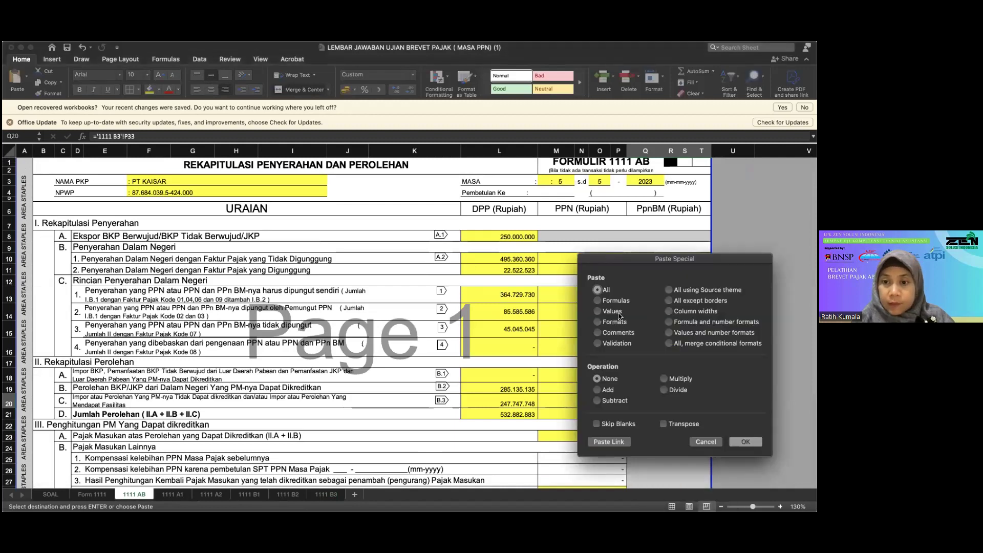
left_click(618, 312)
left_click(743, 441)
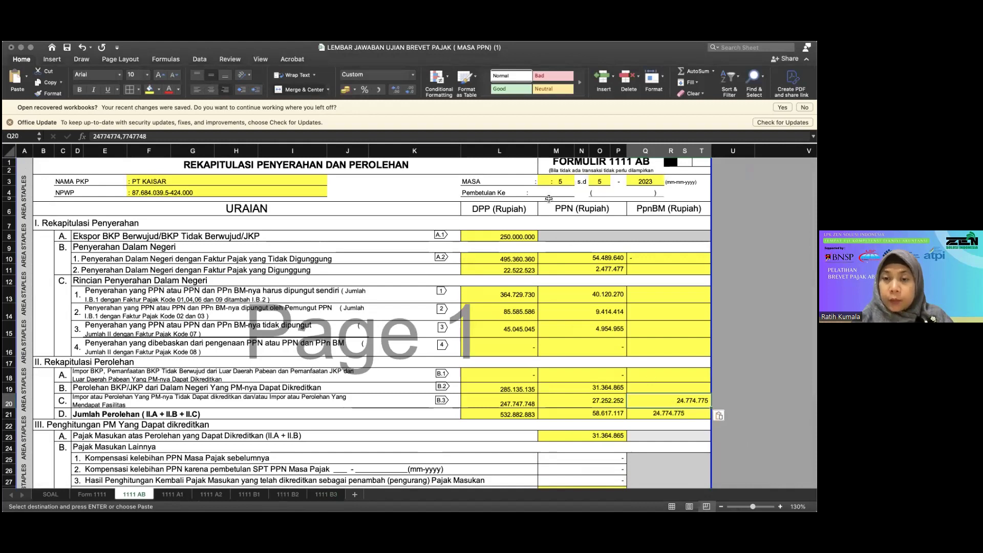
Step: Center the PPnBM amount of row II.C horizontally and check the sum formula in the Jumlah Perolehan row below it
left_click(212, 91)
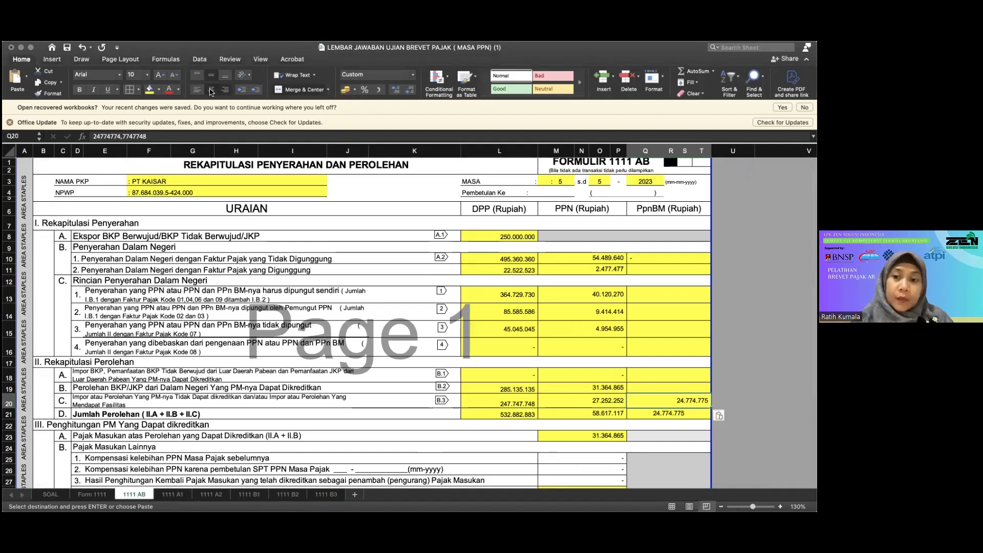
left_click(785, 388)
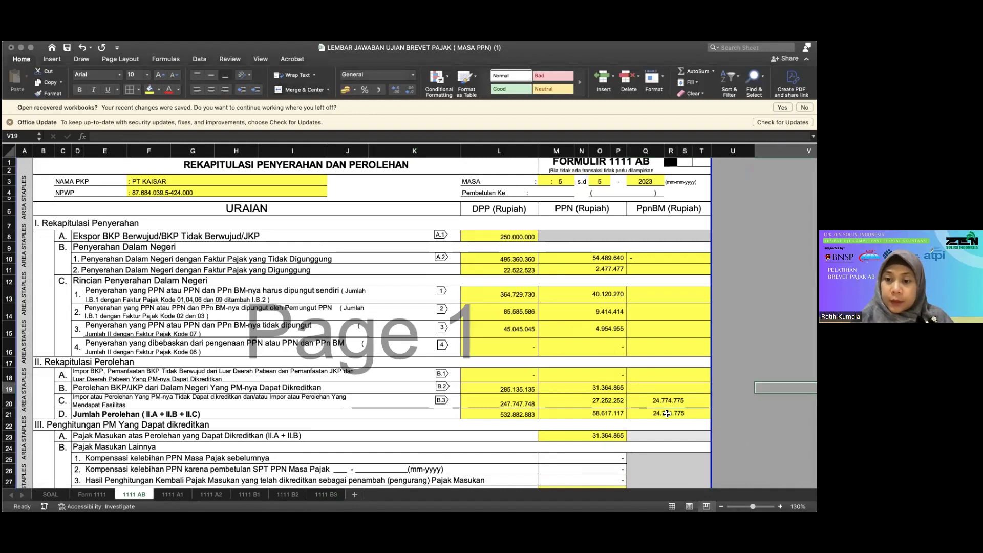
left_click(662, 416)
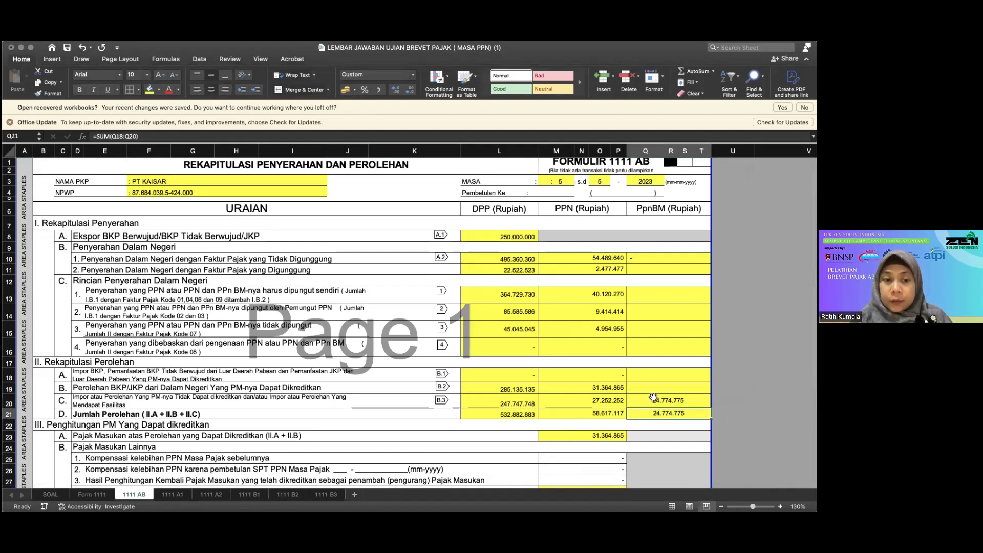
Step: Check the PPnBM amount of row II.C and the DPP formula of row I.C.1 on sheet 1111 AB
left_click(643, 398)
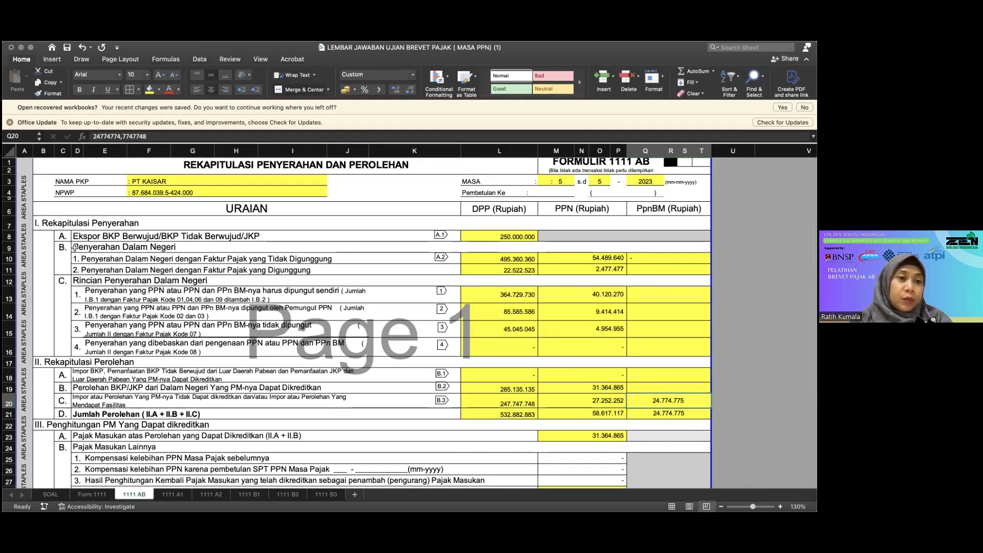
left_click(98, 293)
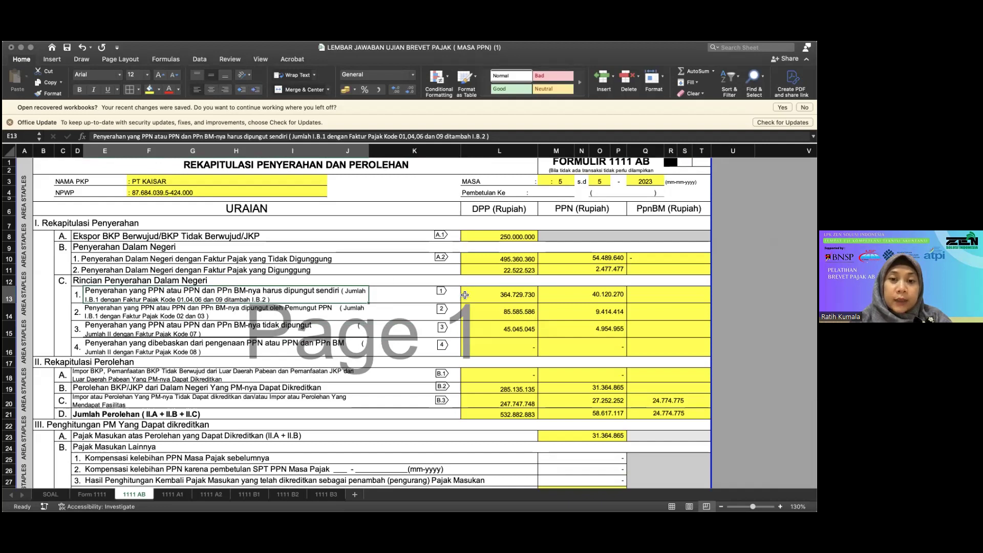
left_click(491, 289)
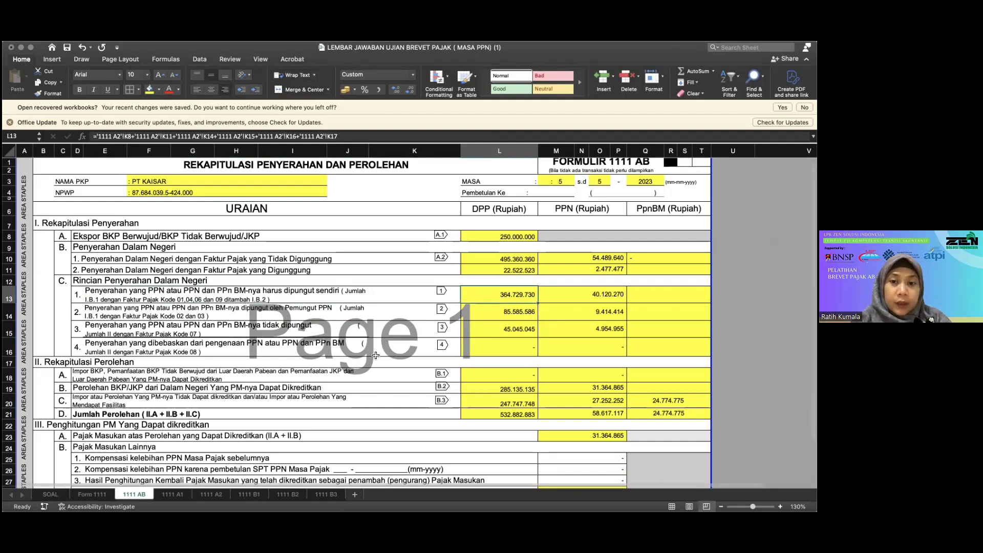
left_click(401, 294)
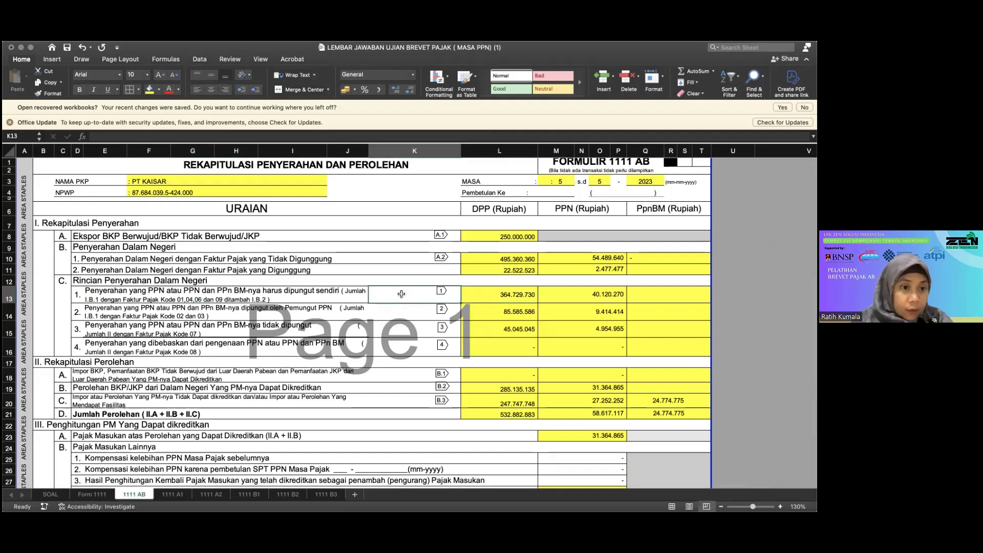
key("Right")
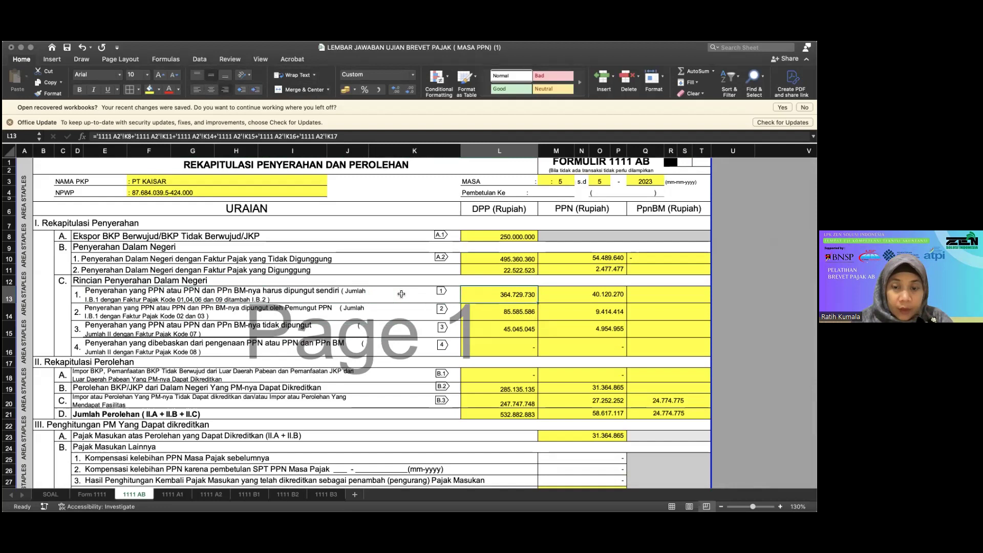
Step: Go through the tax invoice codes of all ten sales invoices on sheet 1111 A2
left_click(211, 494)
scroll(333, 282, "up", 2)
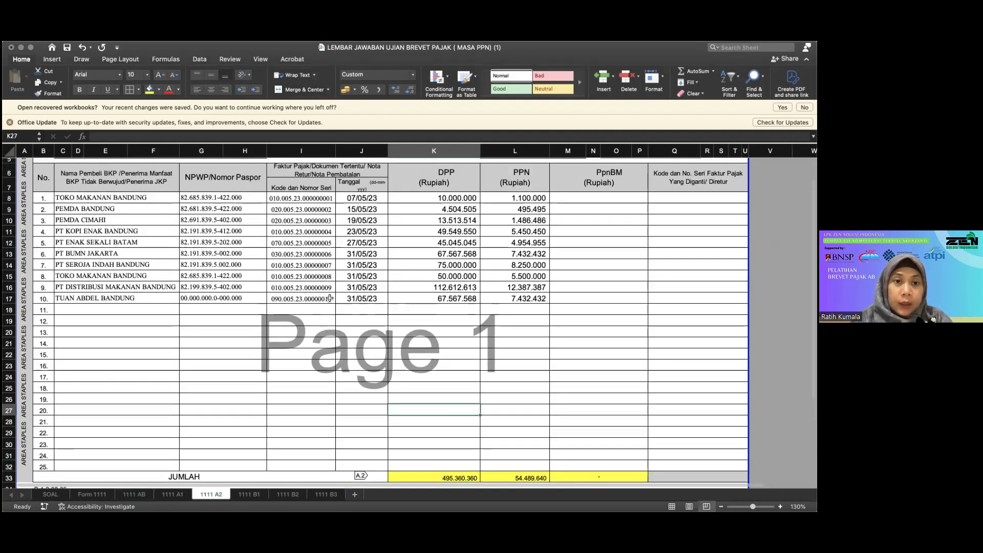
left_click(315, 198)
left_click(322, 210)
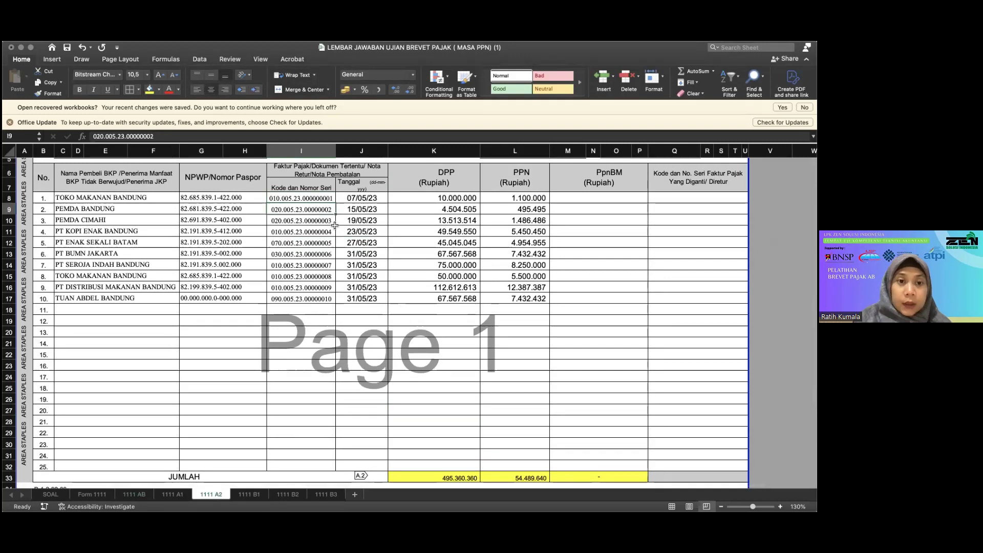
left_click(332, 221)
left_click(330, 231)
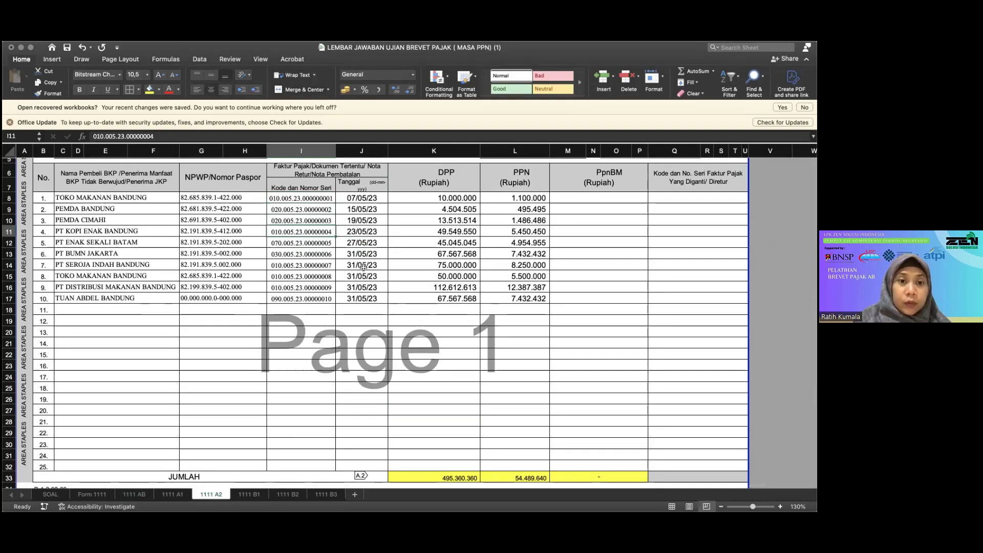
key("Down")
key("Down")
key("Down")
key("Down")
key("Down")
key("Down")
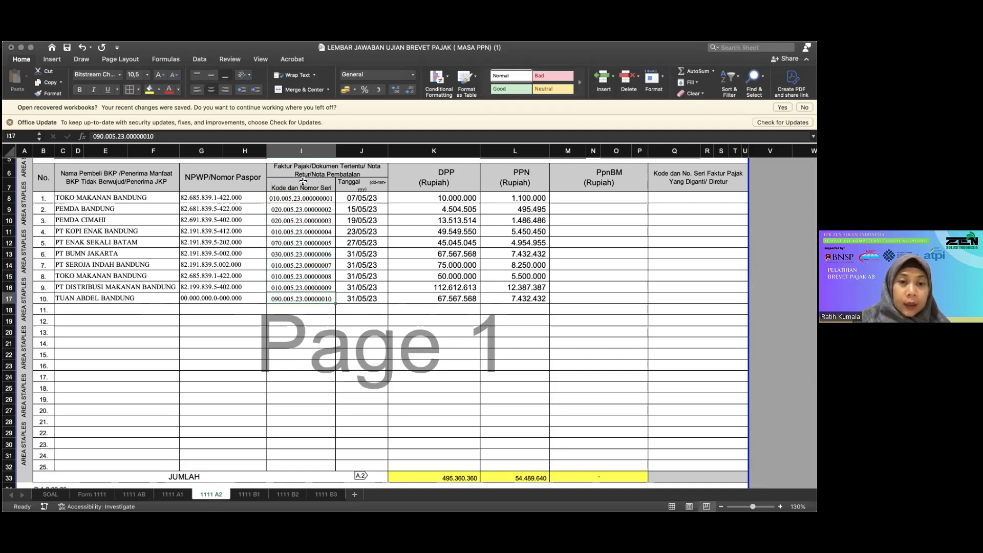
Step: Pick out the invoices with codes 010 and 090 on sheet 1111 A2 that make up row I.C.1
left_click(299, 198)
left_click(293, 233)
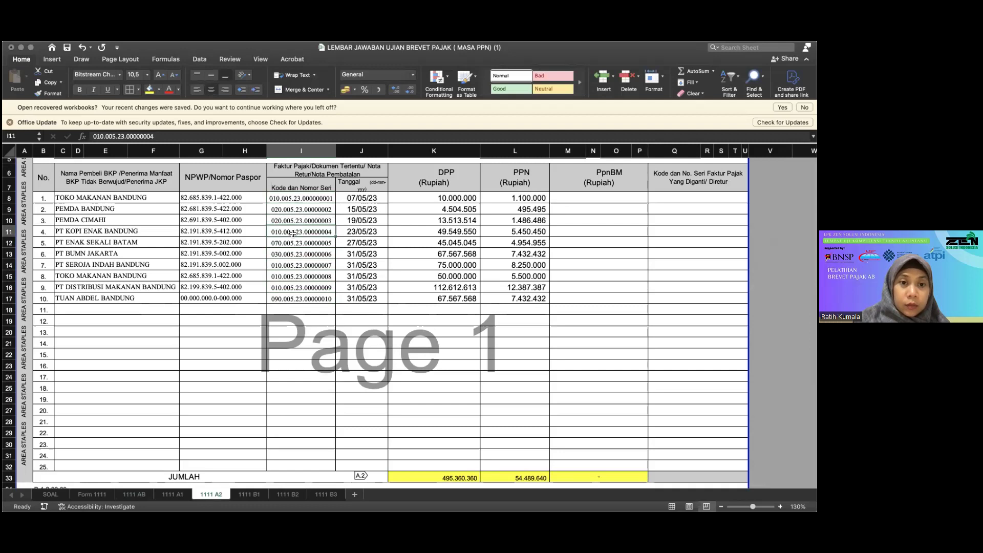
left_click(289, 265)
left_click(286, 275)
left_click(283, 287)
left_click(281, 298)
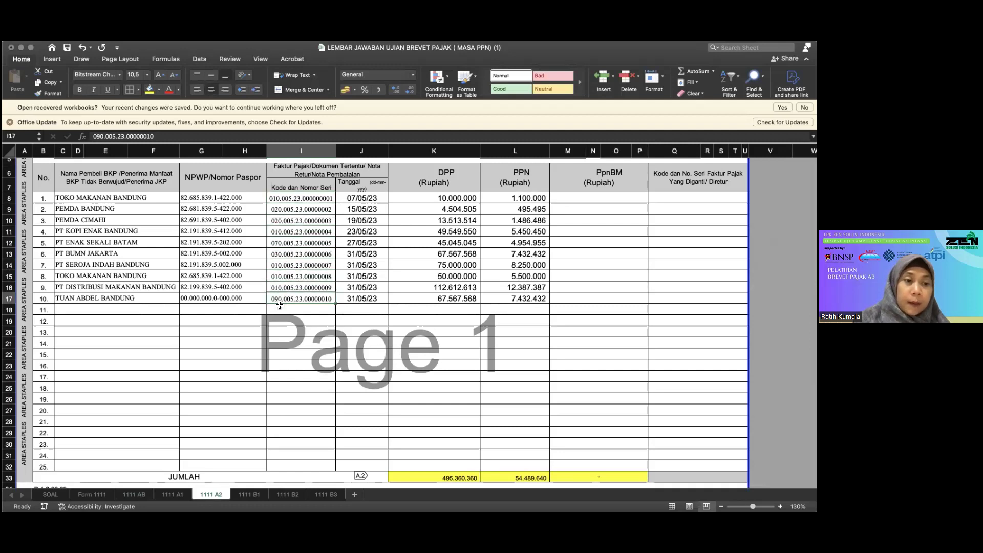
Step: Check the DPP formula of row I.C.2 on 1111 AB against the code 020 and 030 invoices on 1111 A2
left_click(134, 494)
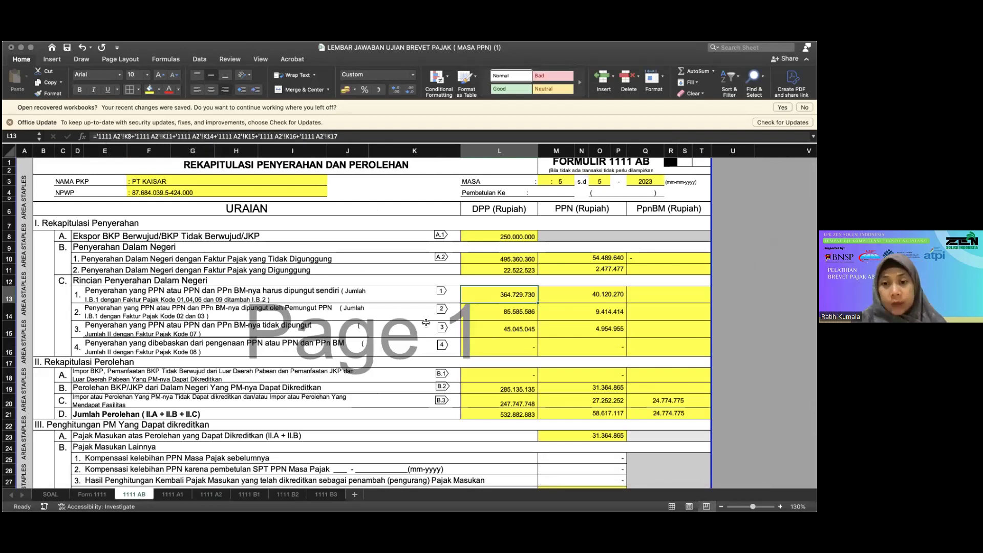
left_click(514, 312)
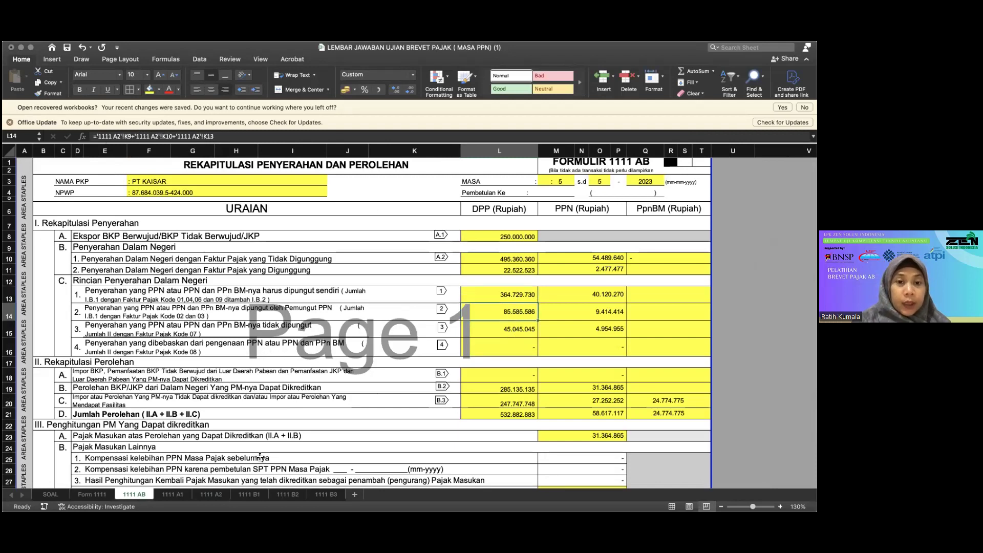
left_click(211, 493)
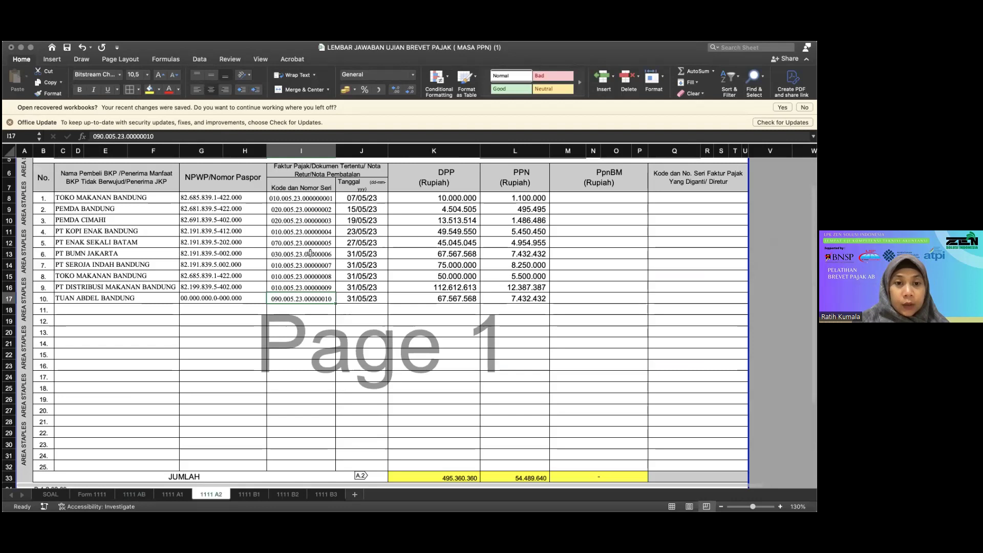
left_click(280, 256)
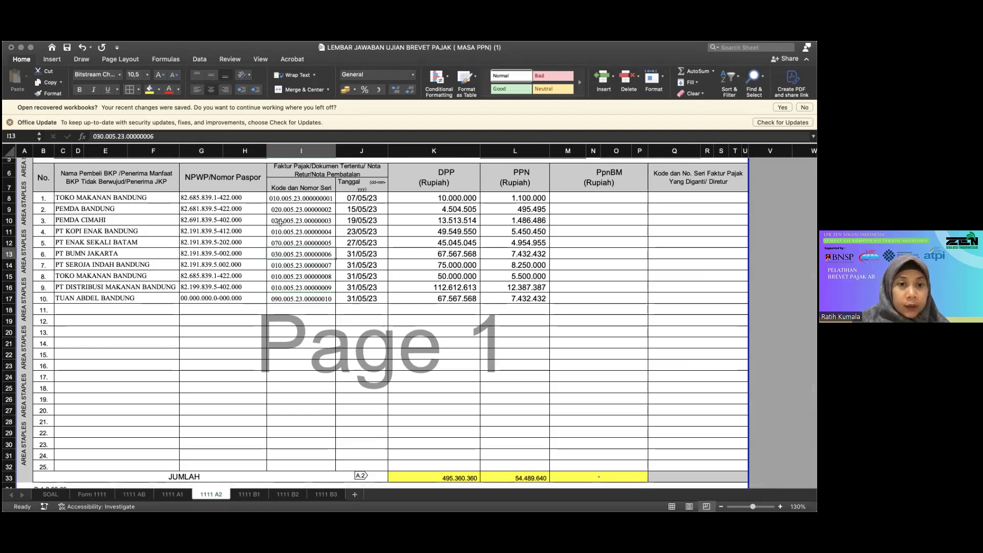
left_click(283, 210)
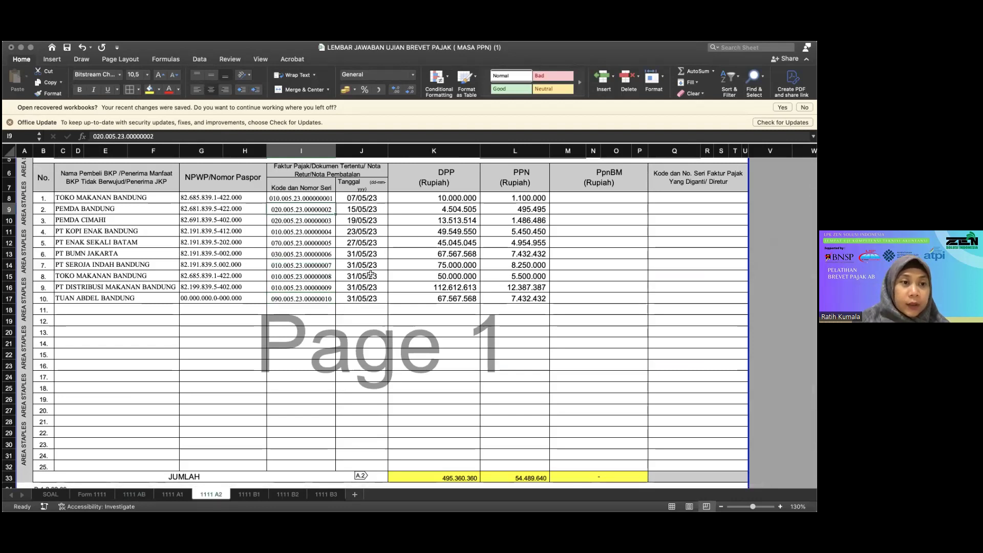
Step: Step through the invoice codes on 1111 A2 and inspect the DPP and PPN formulas of the PT BUMN Jakarta invoice
key("Down")
key("Down")
key("Down")
key("Down")
key("Down")
key("Down")
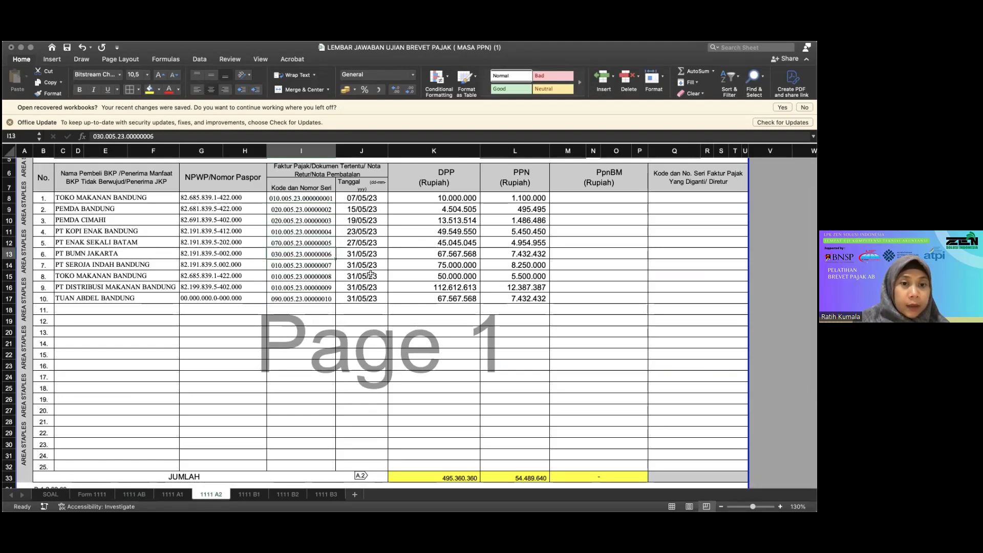
key("Up")
key("Up")
left_click(431, 255)
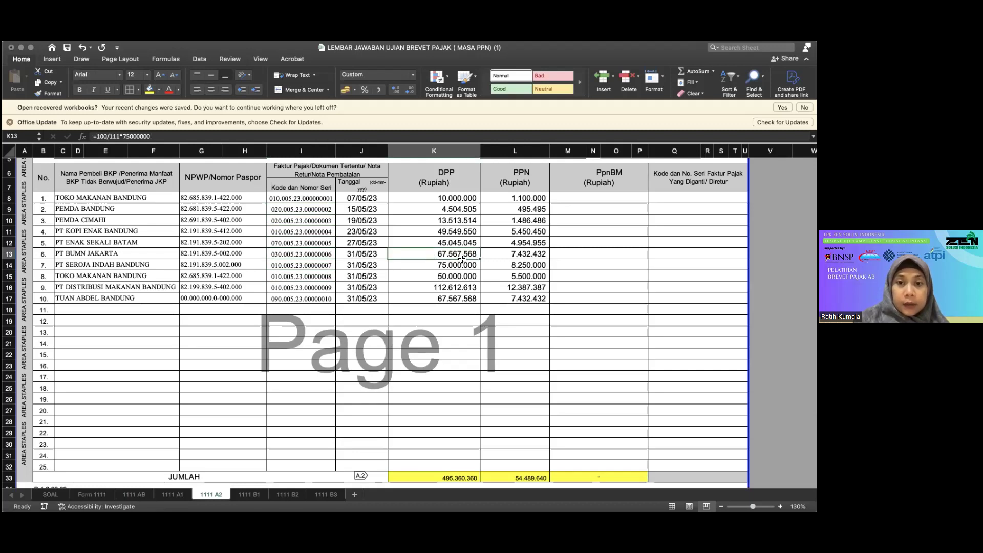
left_click(522, 253)
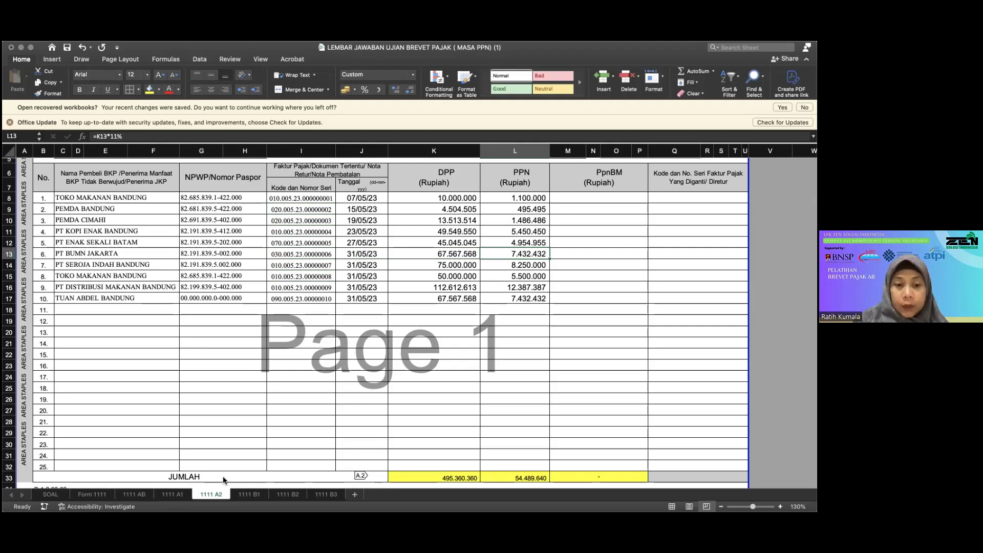
Step: Check the DPP formula of row I.C.3 on 1111 AB against the code 070 invoice on sheet 1111 A2
left_click(132, 495)
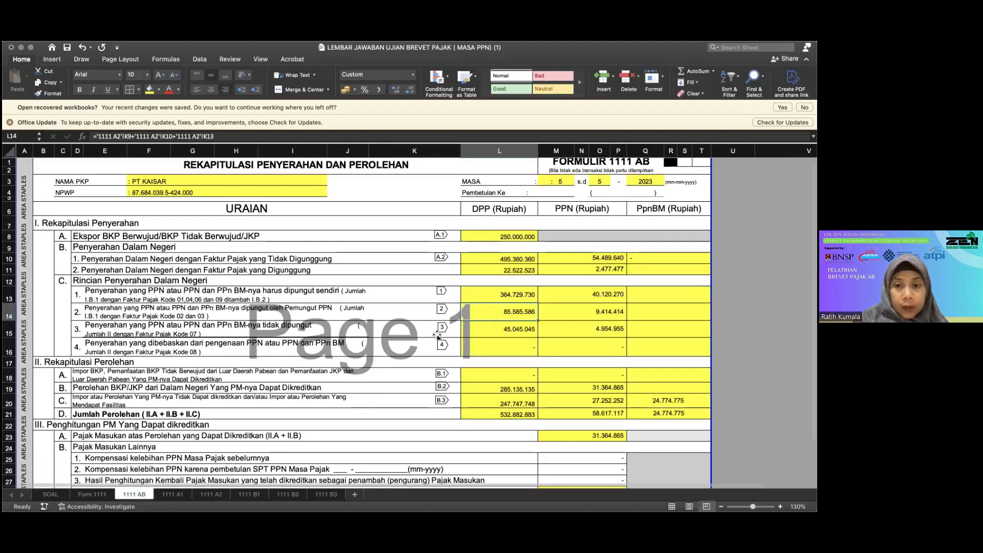
left_click(483, 328)
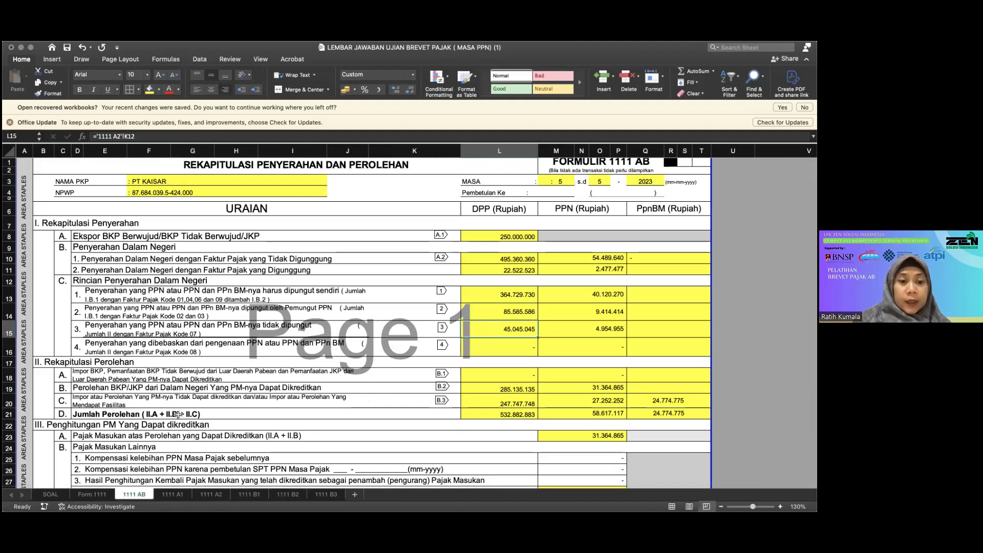
left_click(211, 494)
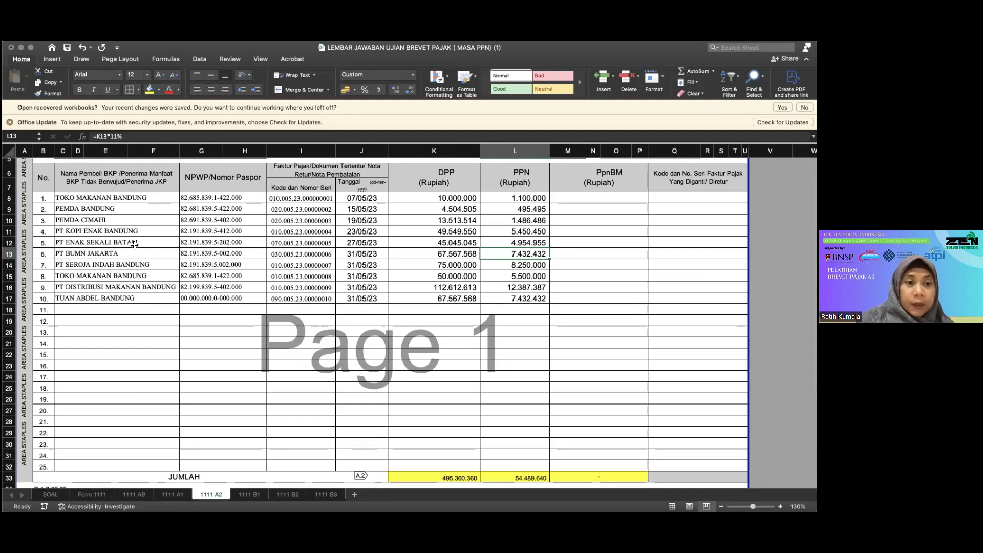
Step: Inspect the PPN formulas of rows I.C.1, I.C.2 and III.A on sheet 1111 AB
left_click(130, 494)
left_click(537, 294)
left_click_drag(537, 295, 586, 330)
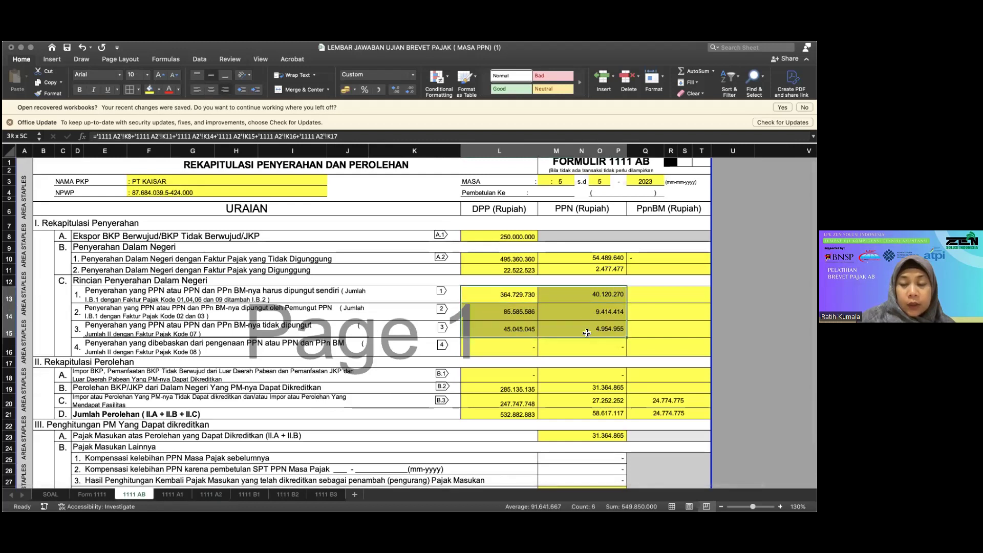
left_click(592, 297)
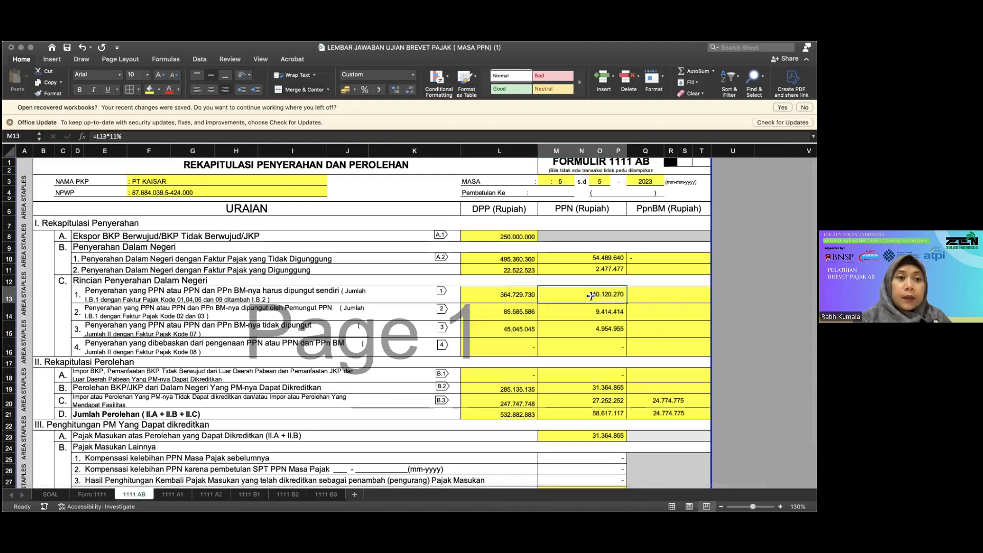
left_click(179, 135)
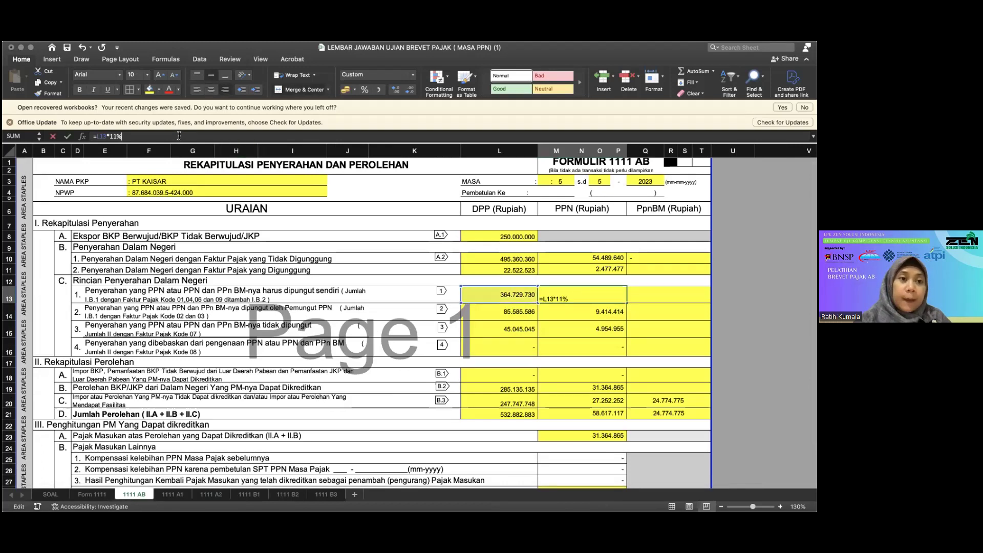
key("Return")
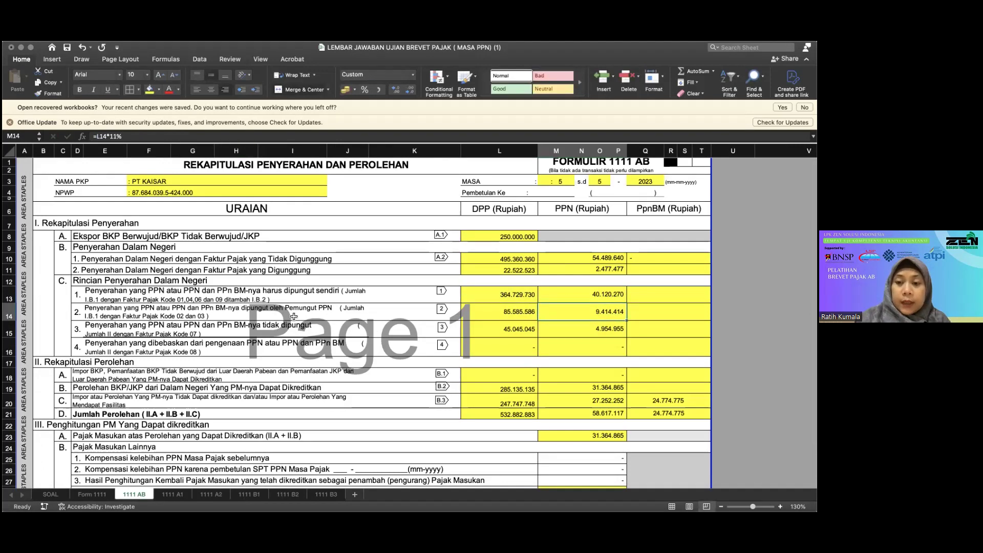
scroll(508, 382, "down", 3)
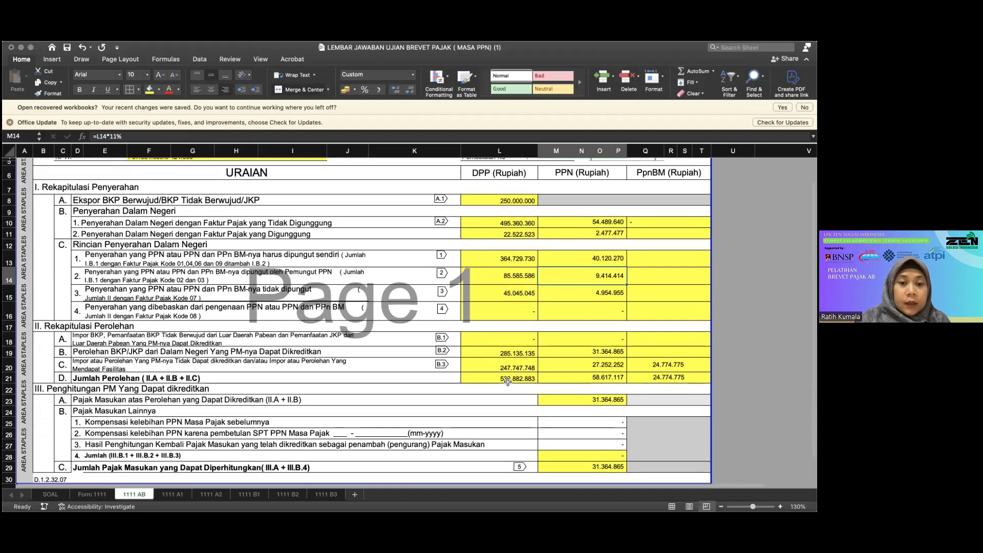
left_click(572, 400)
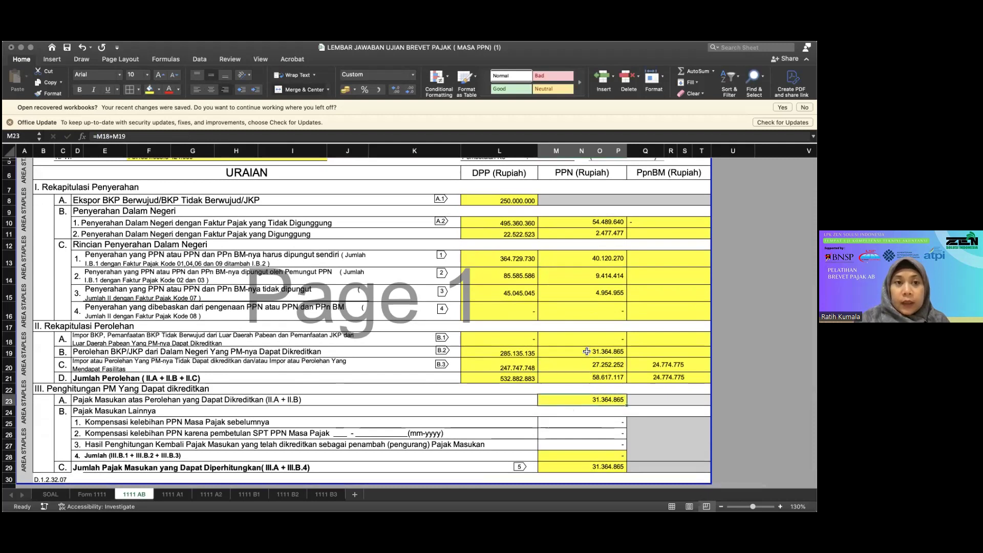
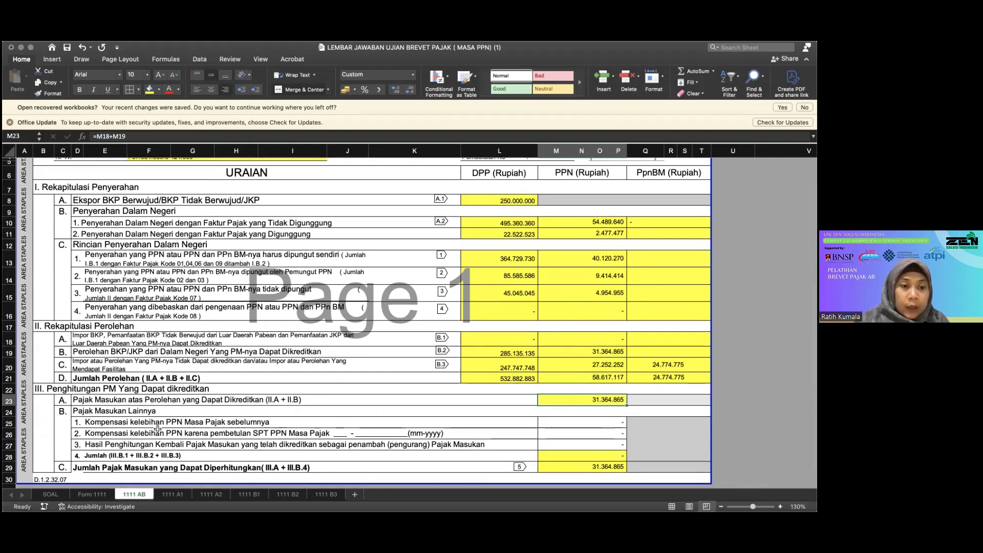
Step: Compare the conditions on the SOAL sheet with the PPN compensation rows III.B.1 and III.B.2 on sheet 1111 AB
left_click(52, 494)
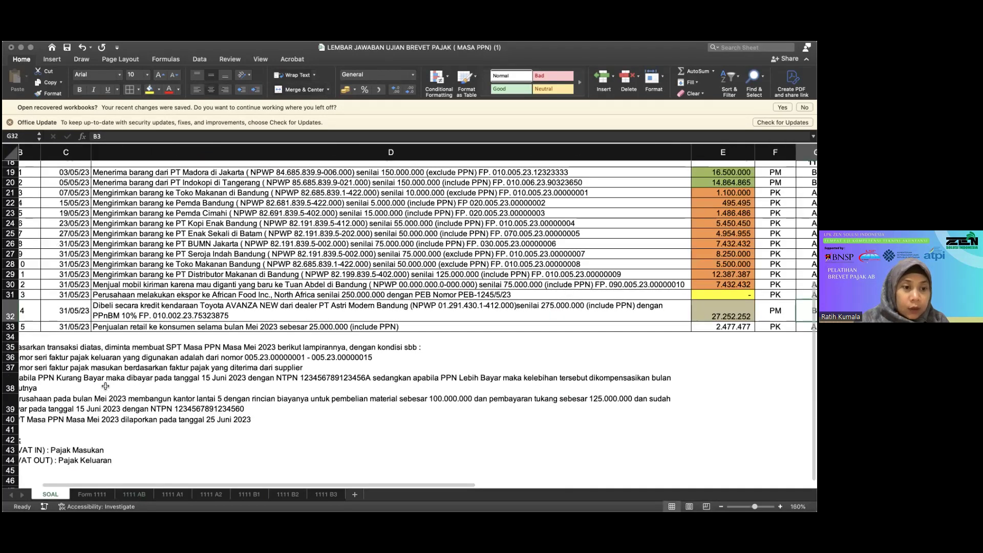
scroll(89, 370, "down", 3)
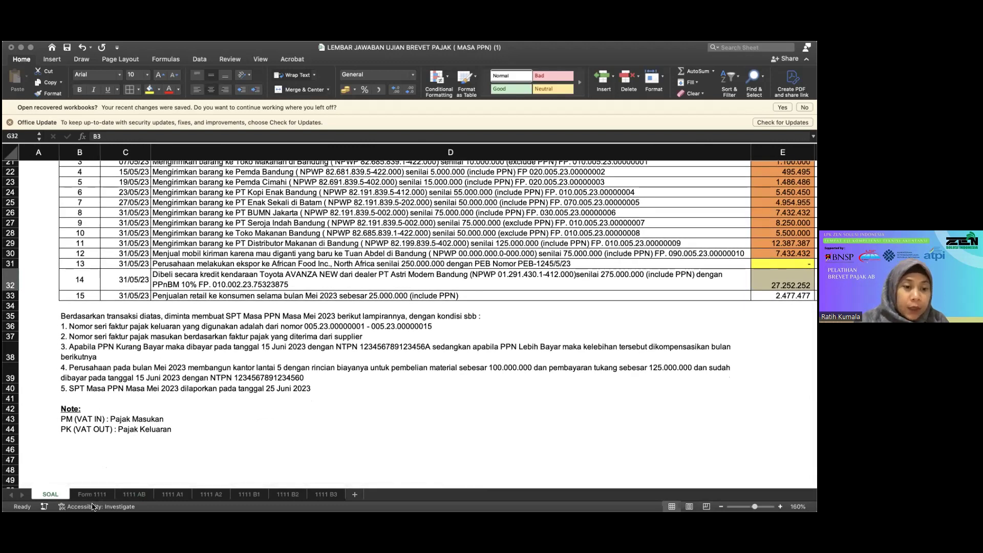
left_click(135, 494)
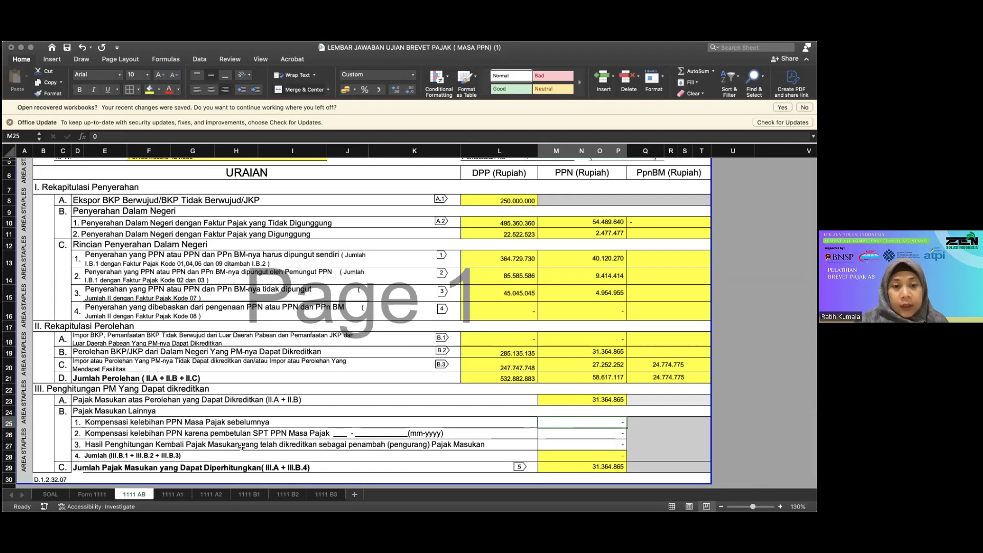
left_click(601, 434)
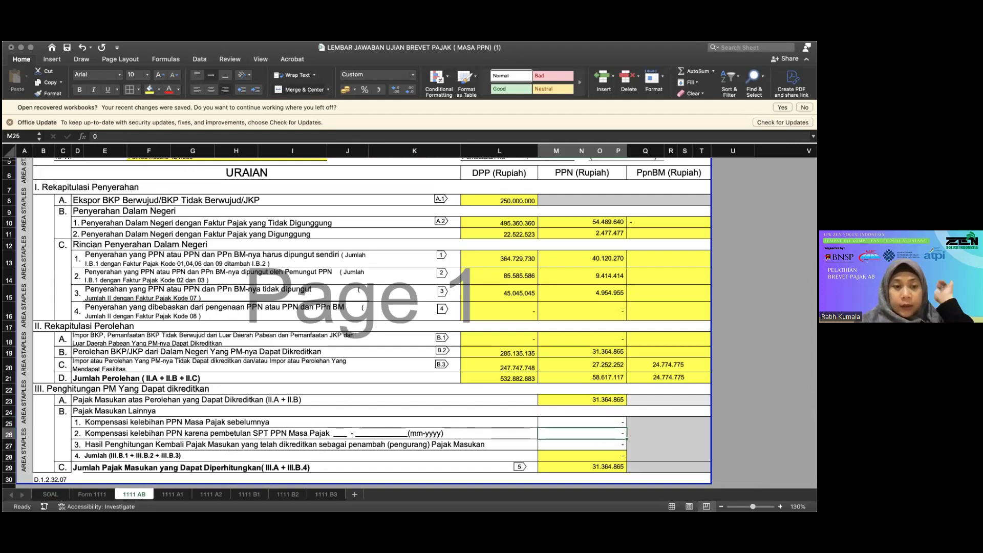
left_click(54, 495)
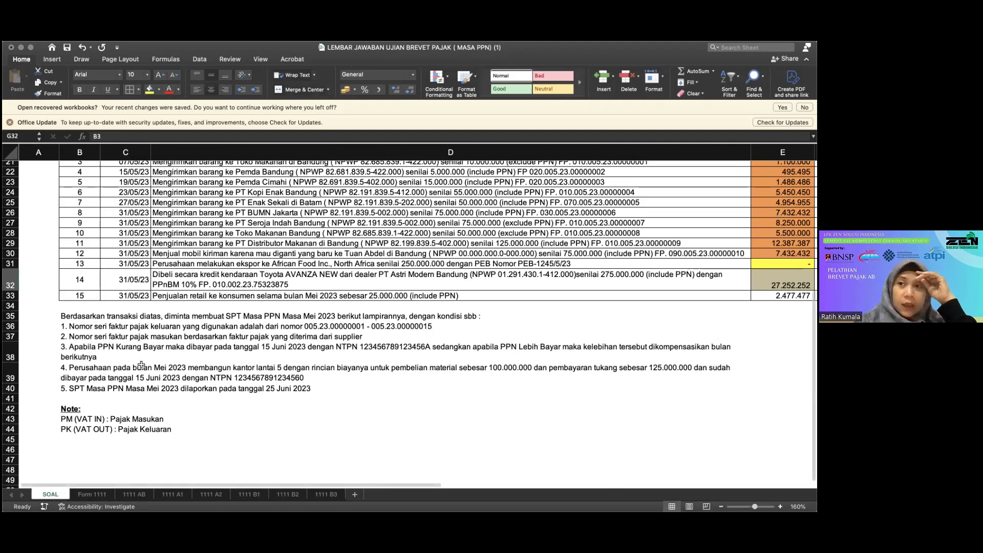
left_click(134, 494)
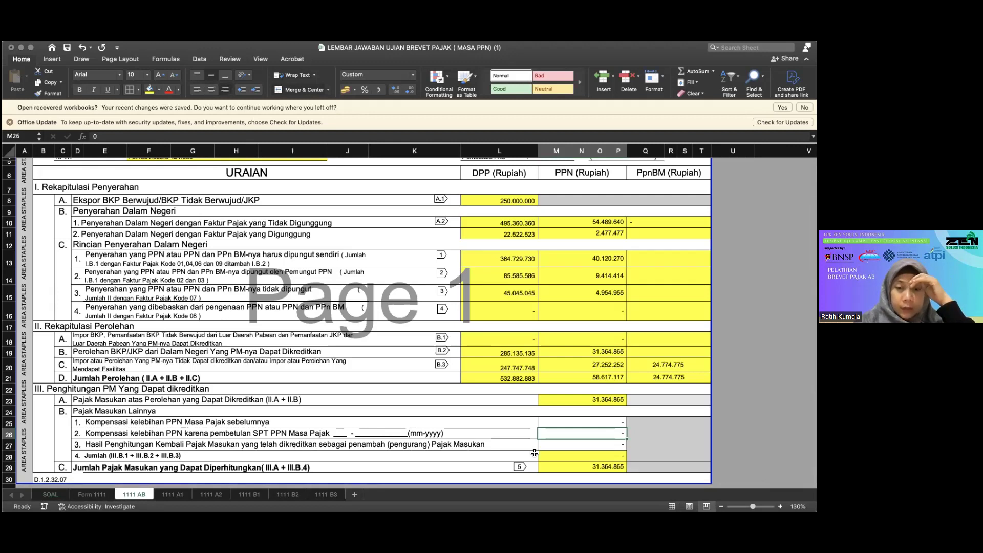
Step: Check the PPN entries of rows III.B.1 to III.B.4 and the formula of row III.C on sheet 1111 AB
left_click(590, 444)
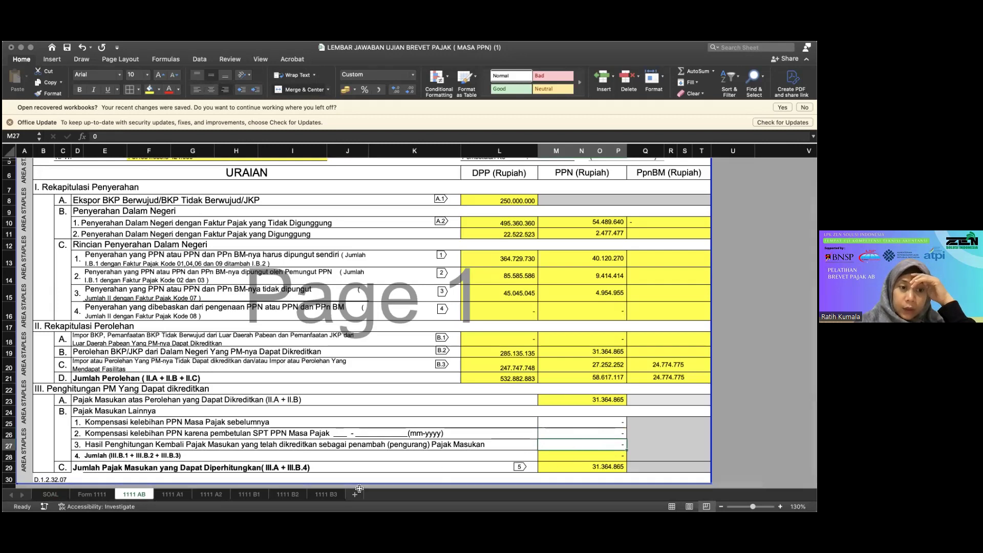
left_click(572, 456)
left_click_drag(590, 423, 589, 449)
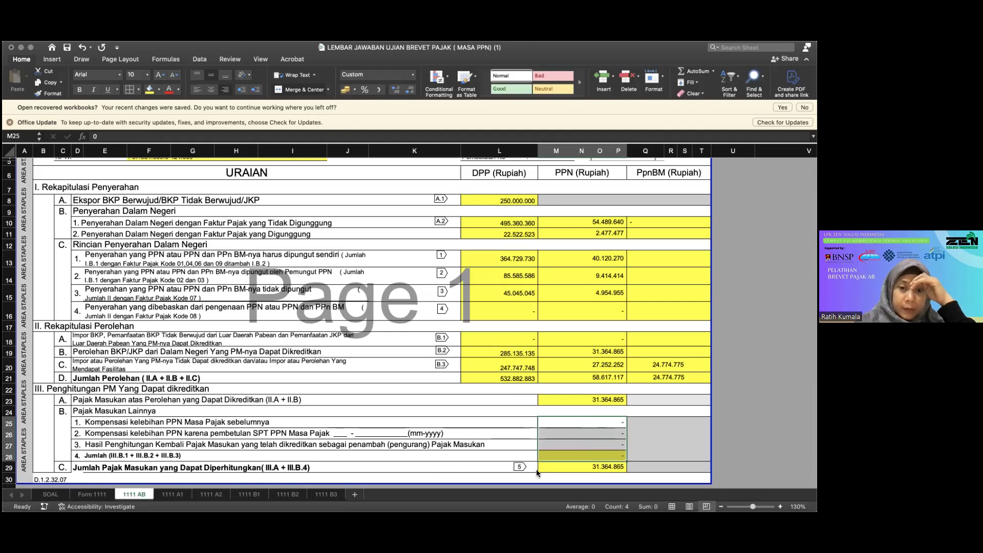
left_click(585, 469)
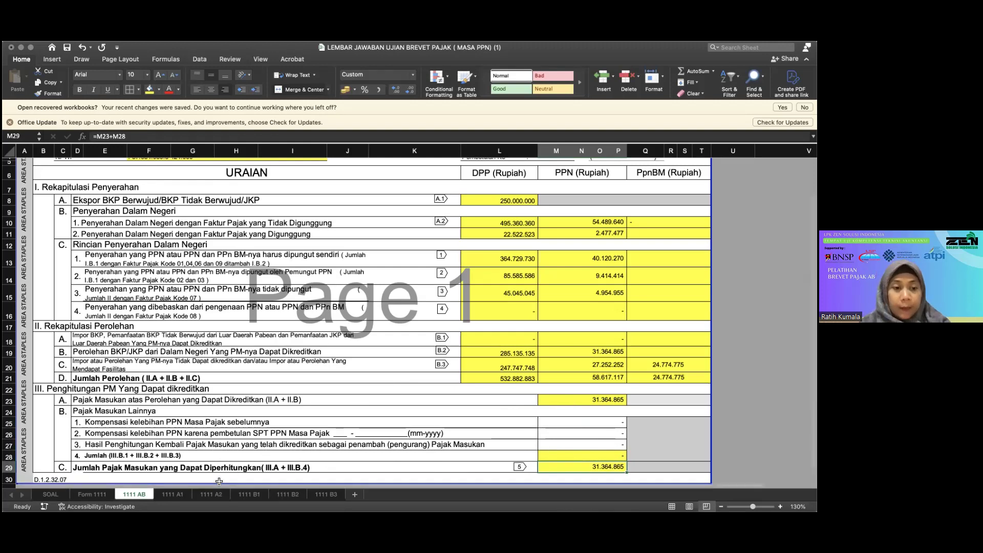
Step: Compare the DPP and PPN formulas of row I.B.2 on sheet 1111 AB with the retail sales transaction on the SOAL sheet
scroll(283, 347, "up", 2)
scroll(283, 347, "up", 1)
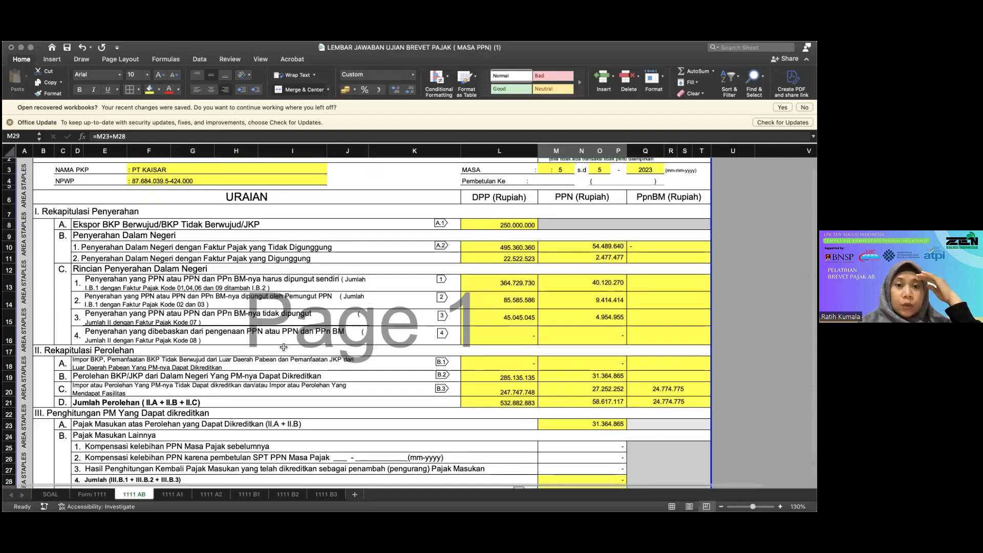
scroll(283, 347, "down", 1)
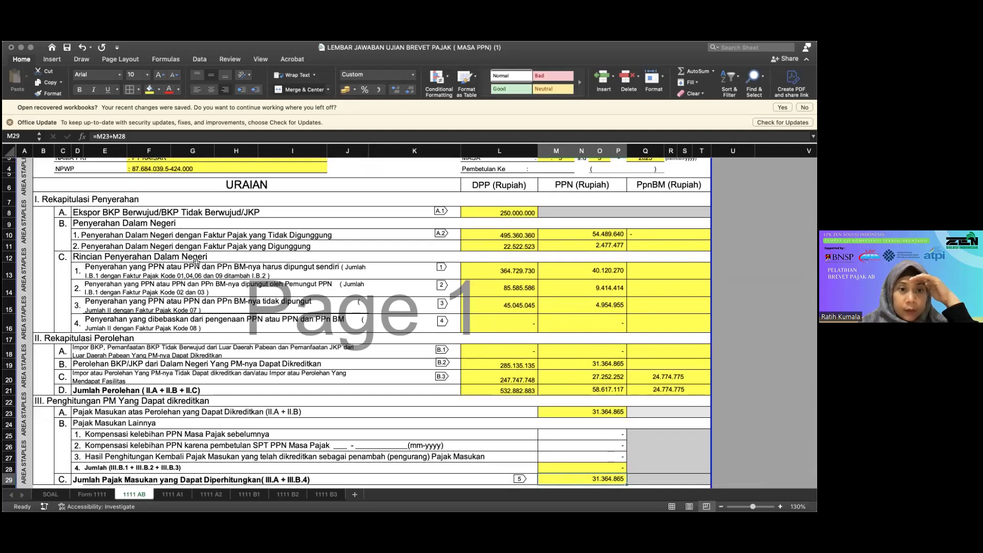
left_click(502, 247)
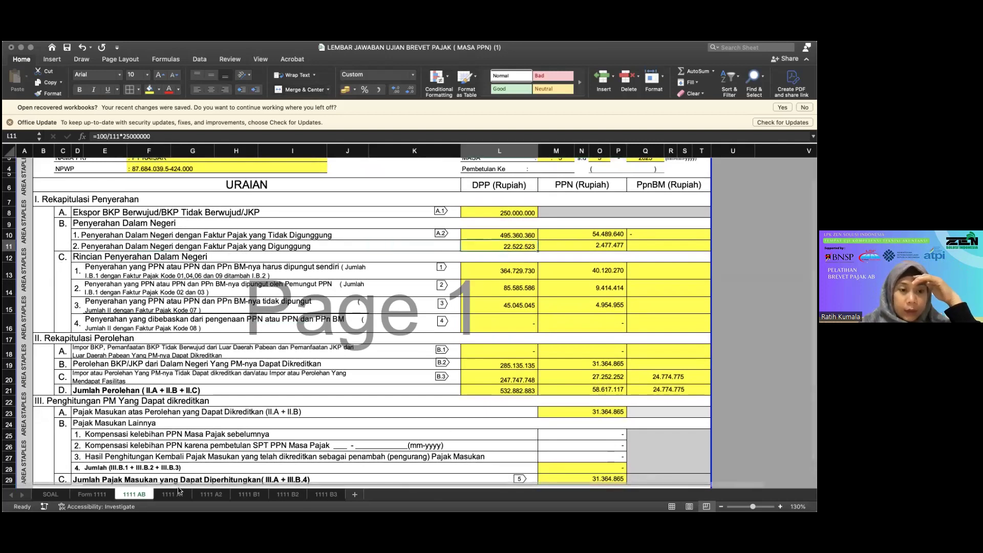
left_click(51, 494)
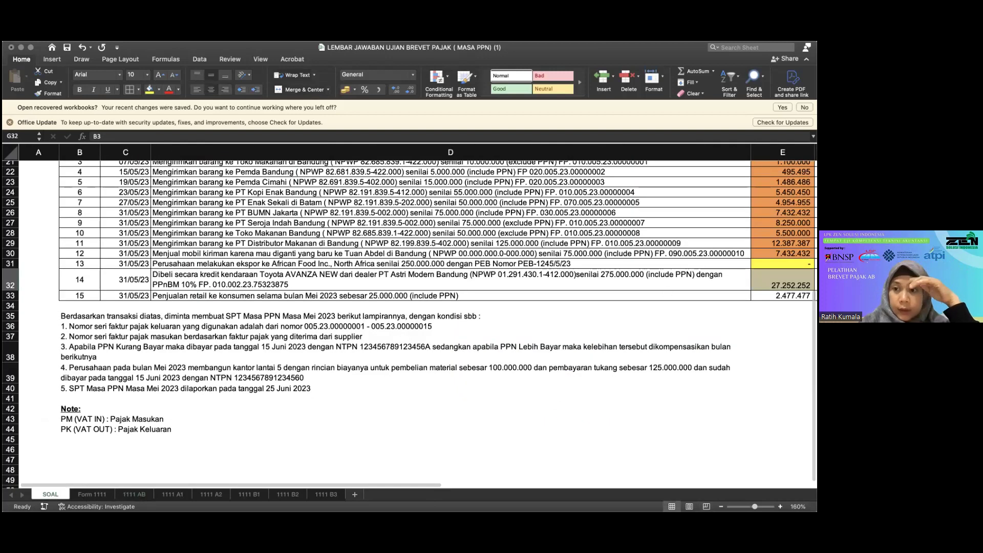
scroll(738, 314, "right", 3)
scroll(738, 315, "up", 1)
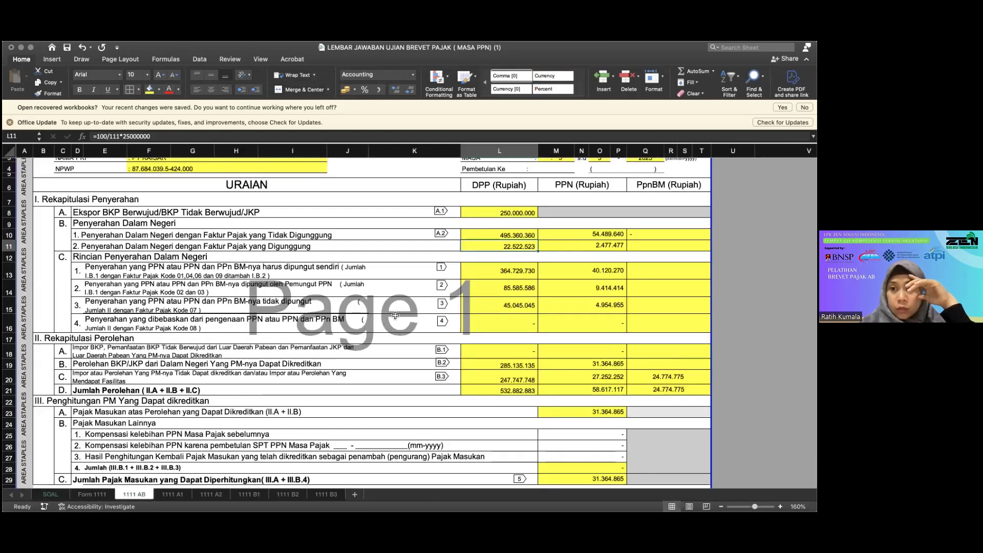
left_click(141, 494)
left_click(587, 246)
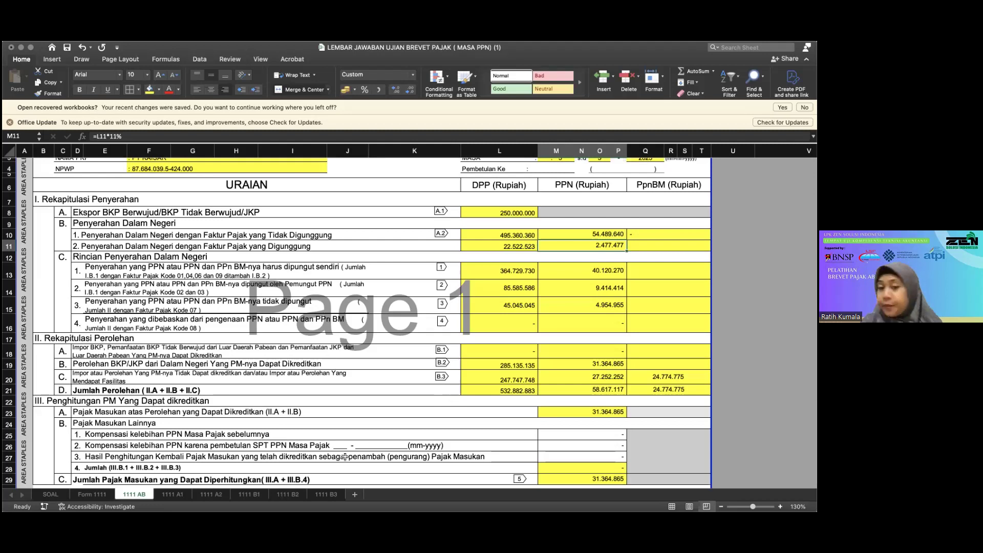
scroll(215, 460, "down", 3)
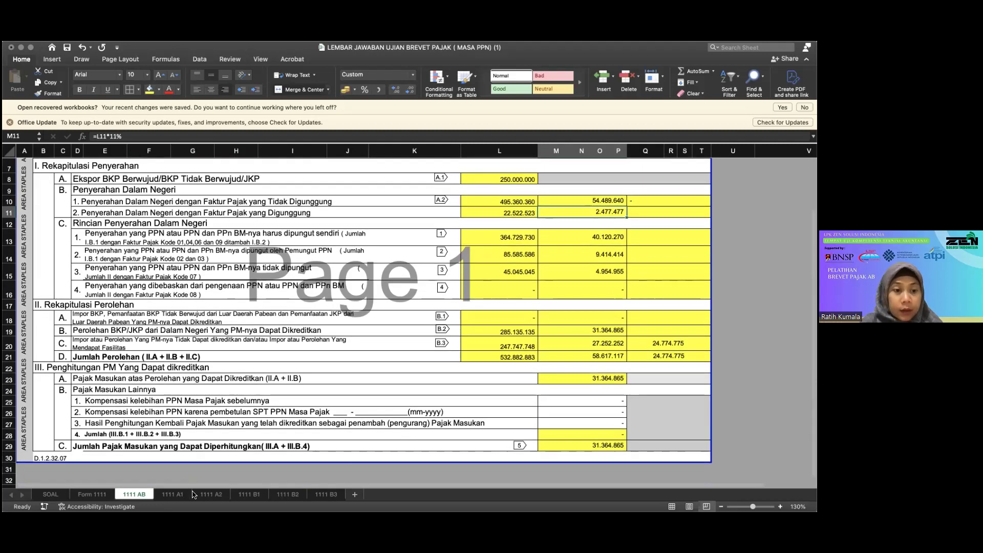
Step: Copy the company's address from the SOAL sheet into the ALAMAT field of Form 1111
left_click(90, 494)
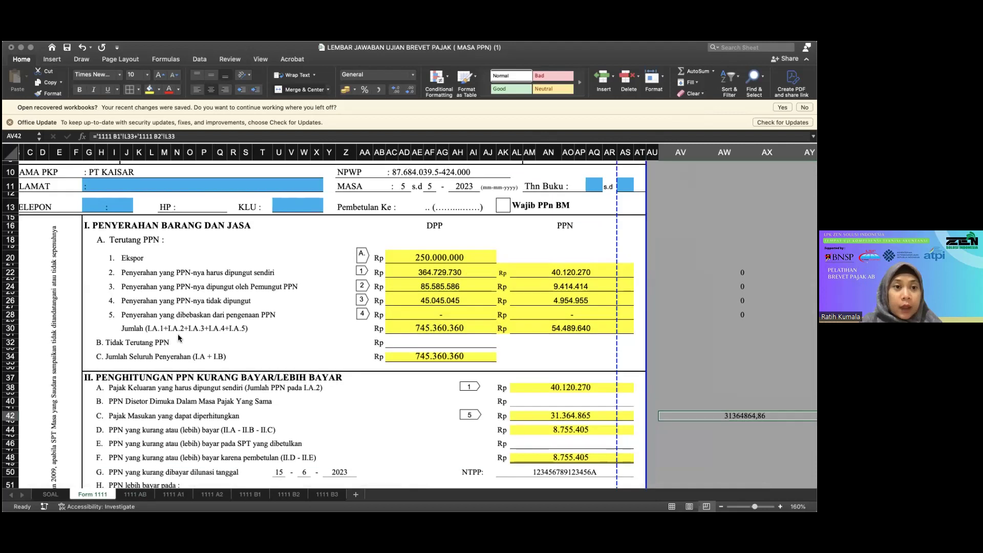
scroll(179, 336, "up", 5)
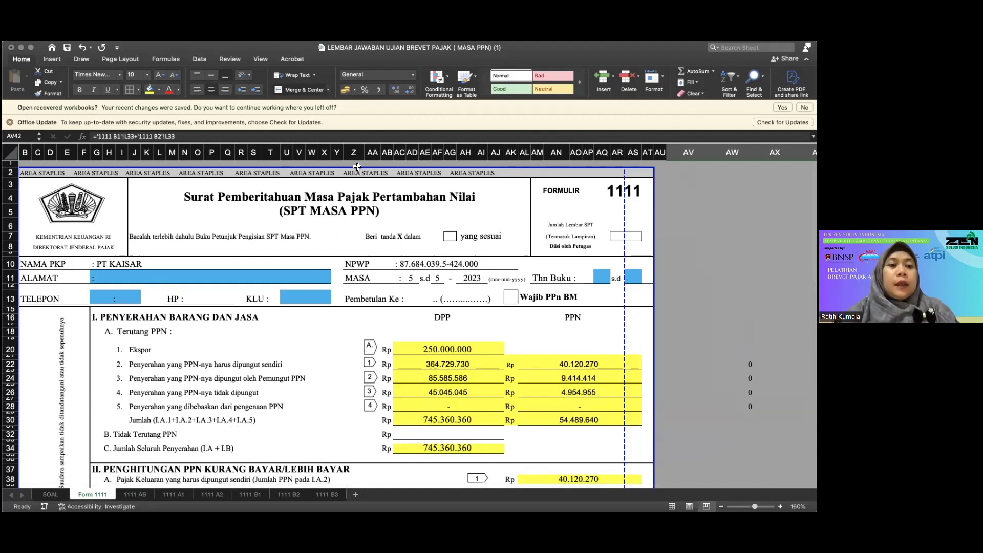
left_click(112, 277)
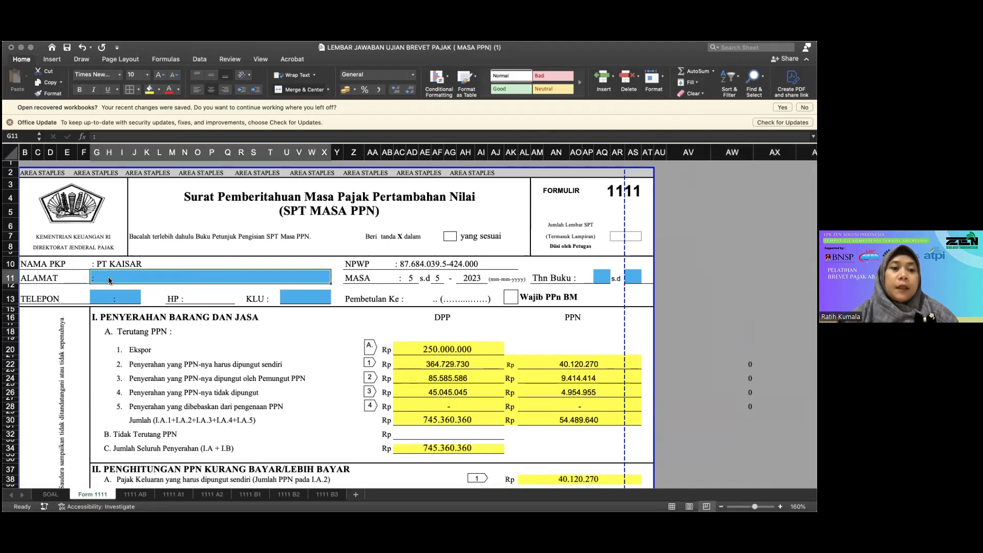
left_click(51, 494)
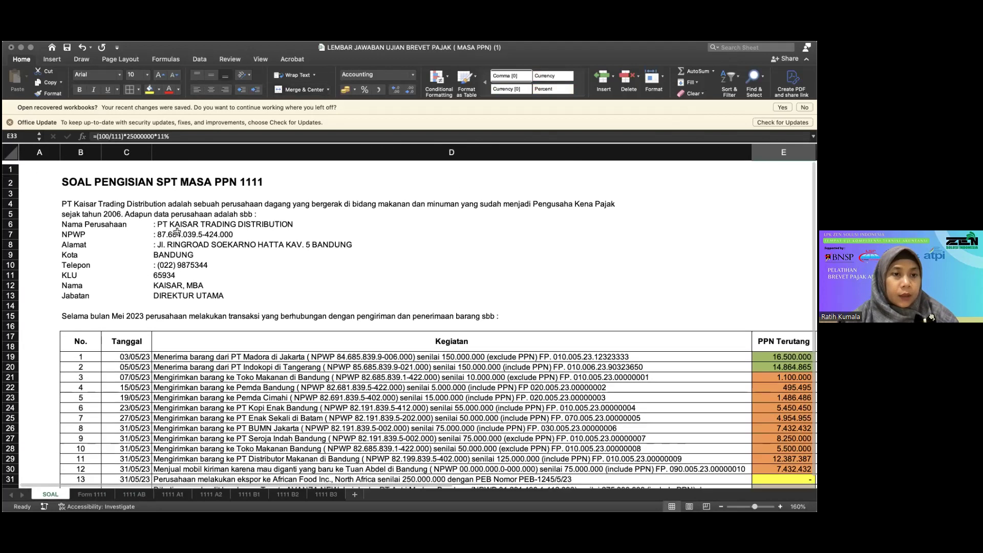
scroll(177, 232, "down", 1)
scroll(177, 232, "right", 1)
double_click(137, 236)
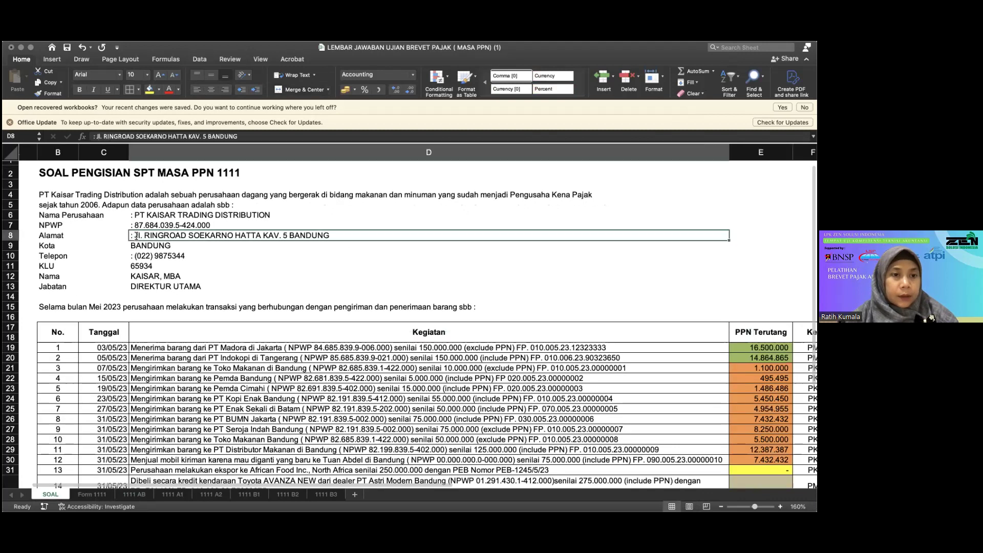
left_click_drag(135, 235, 362, 235)
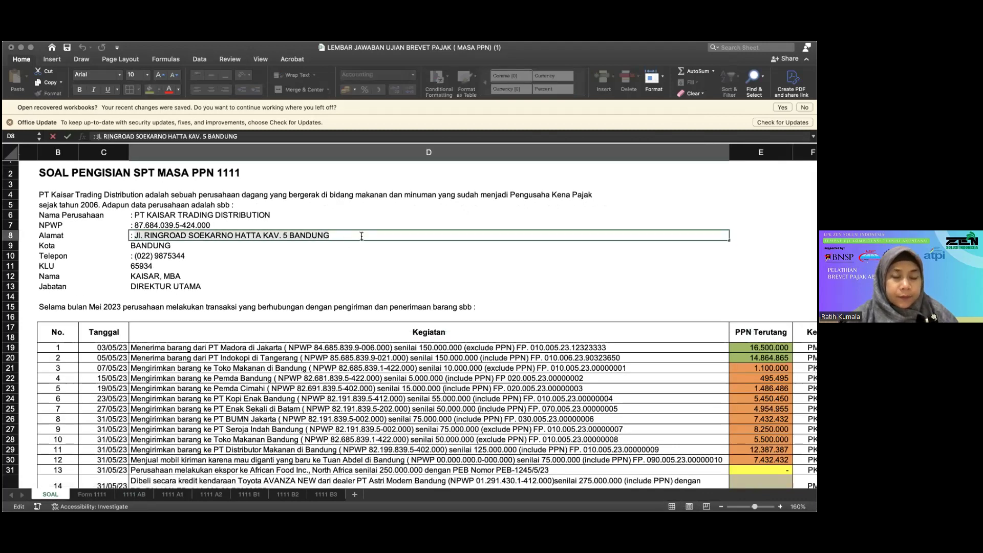
key("ctrl+c")
key("Return")
key("Down")
key("Down")
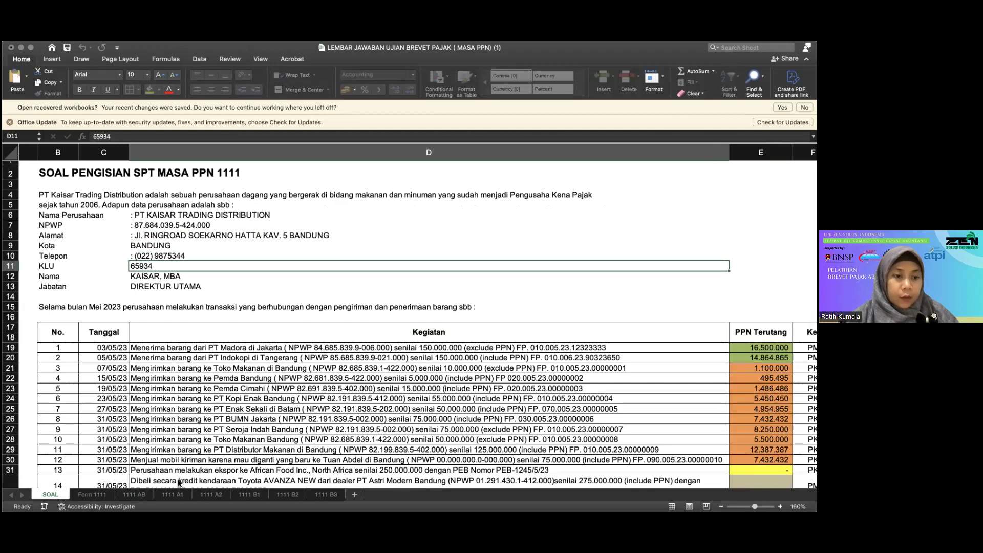
left_click(92, 496)
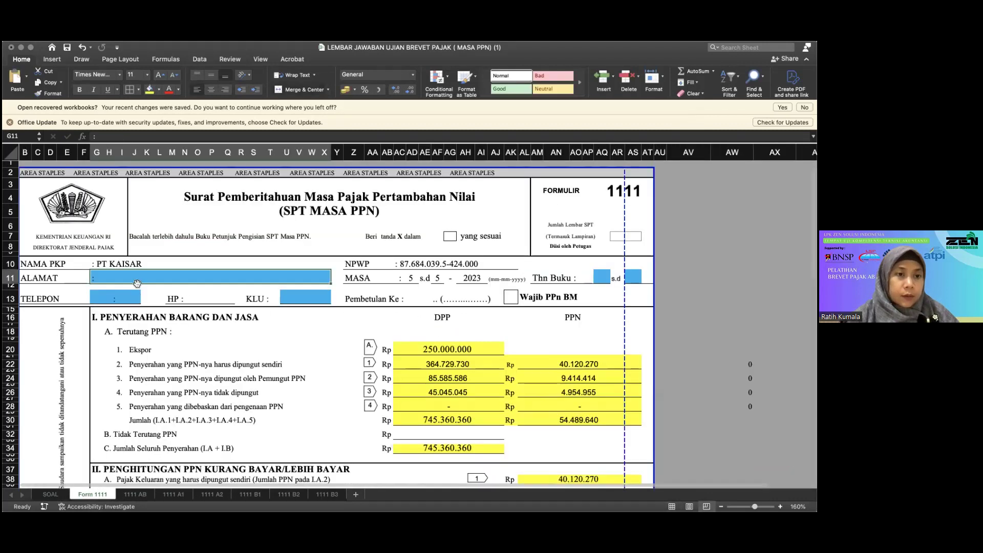
double_click(137, 278)
key("super+v")
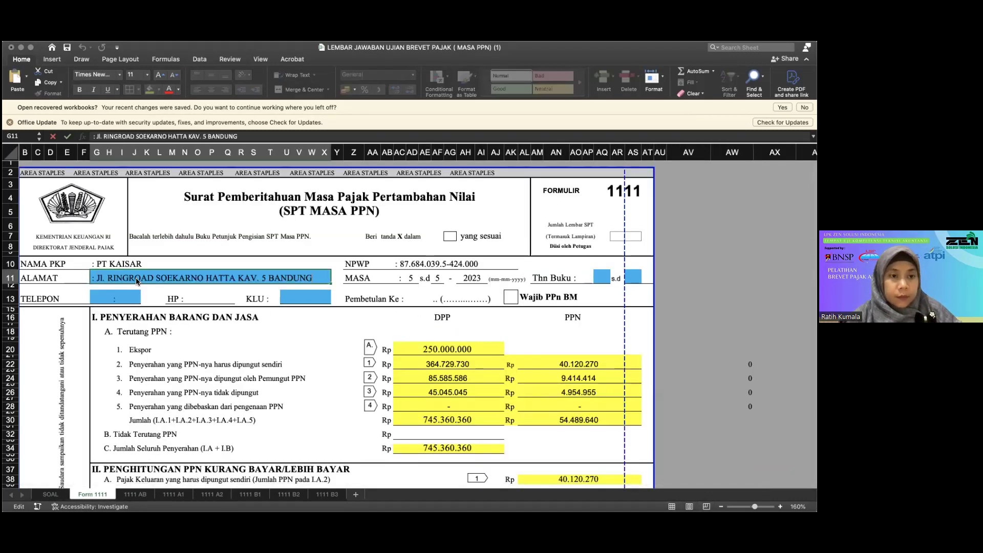
left_click(130, 295)
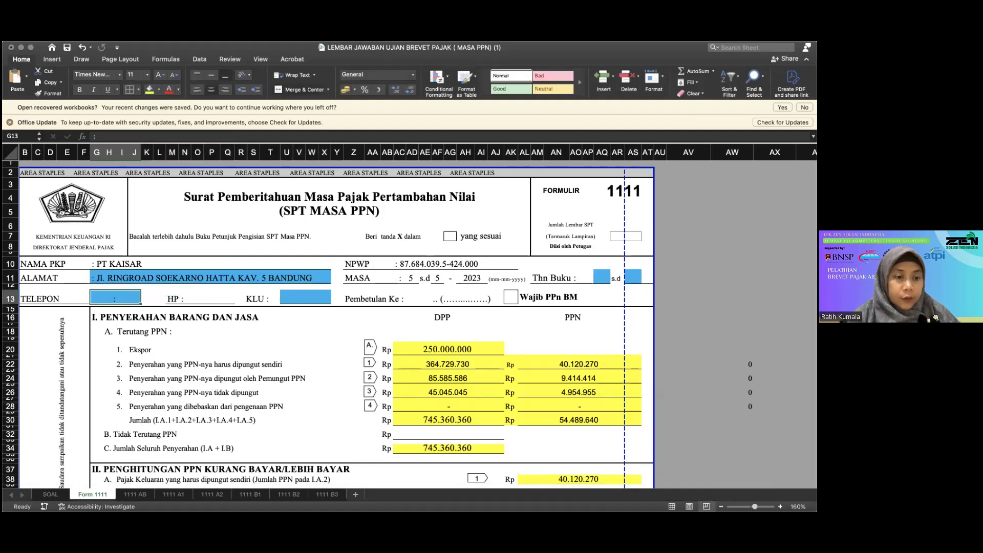
Step: Copy the company's telephone number from the SOAL sheet into the TELEPON field of Form 1111
left_click(59, 494)
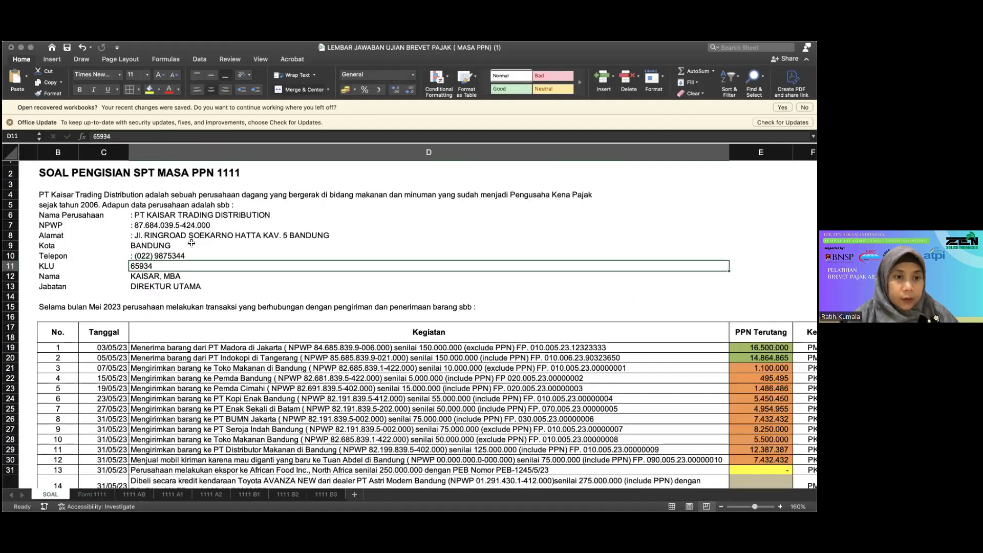
double_click(138, 256)
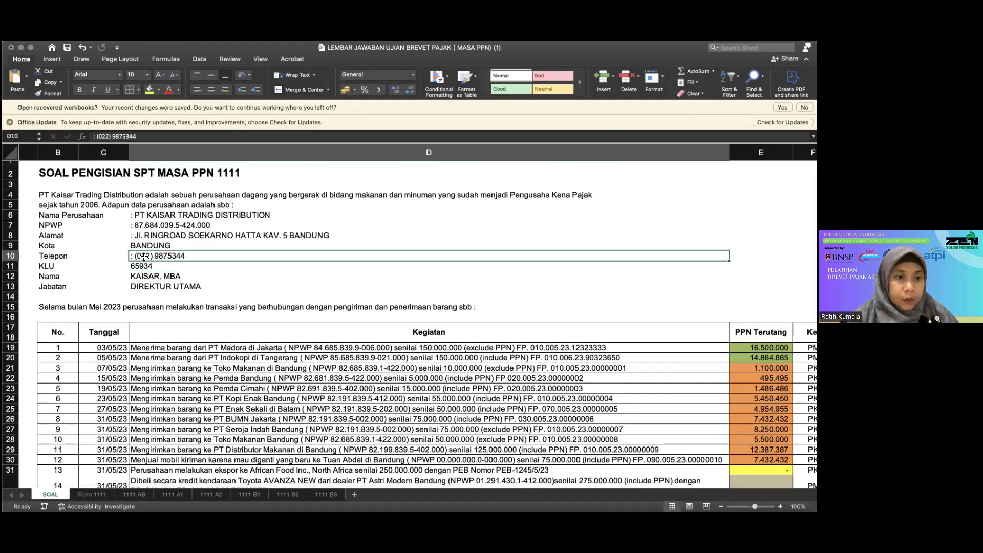
left_click_drag(135, 255, 208, 263)
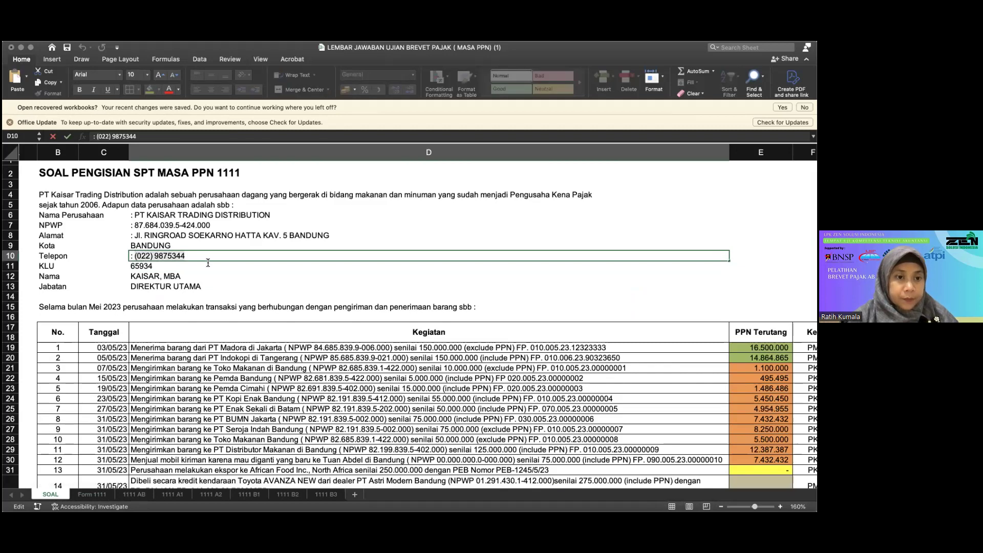
key("Return")
key("Return")
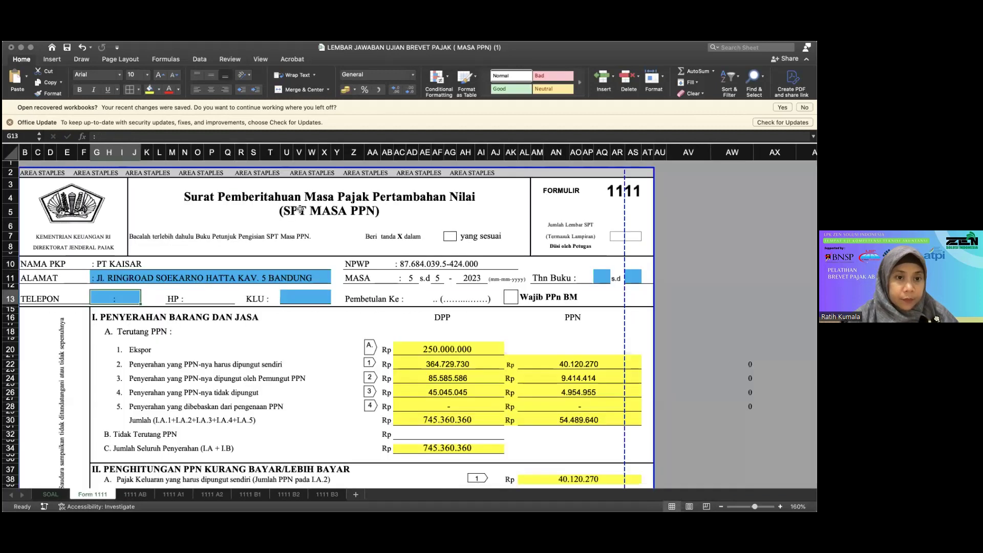
left_click(92, 494)
double_click(132, 297)
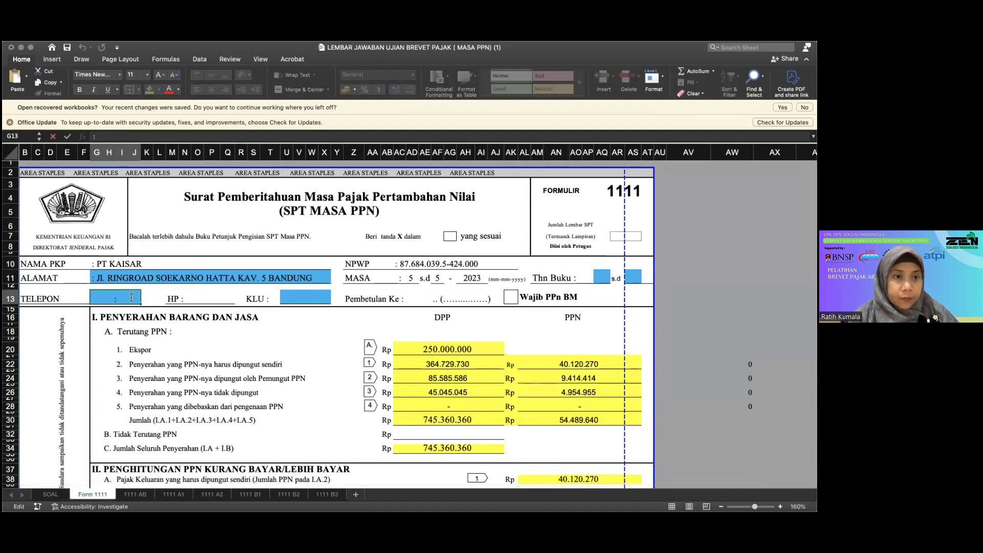
key("super+v")
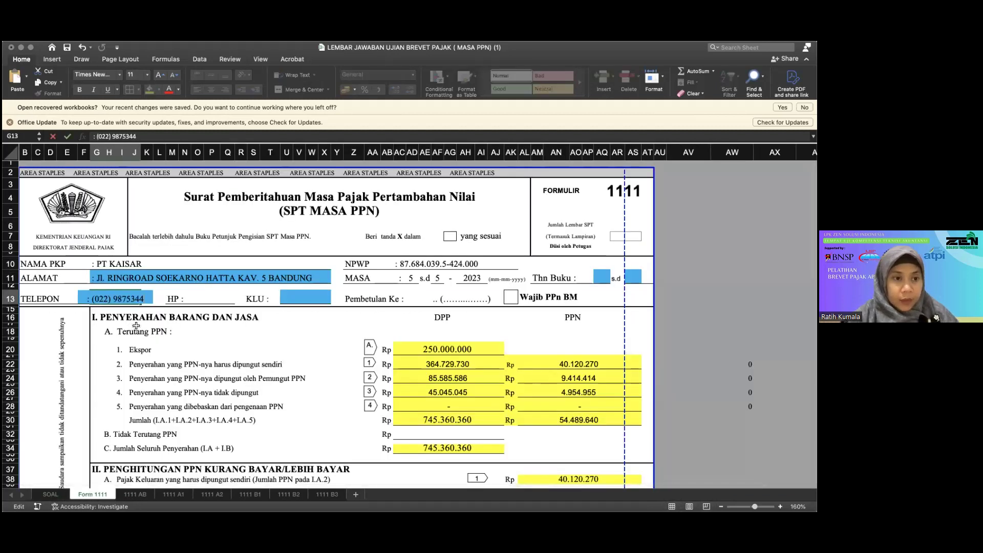
key("Return")
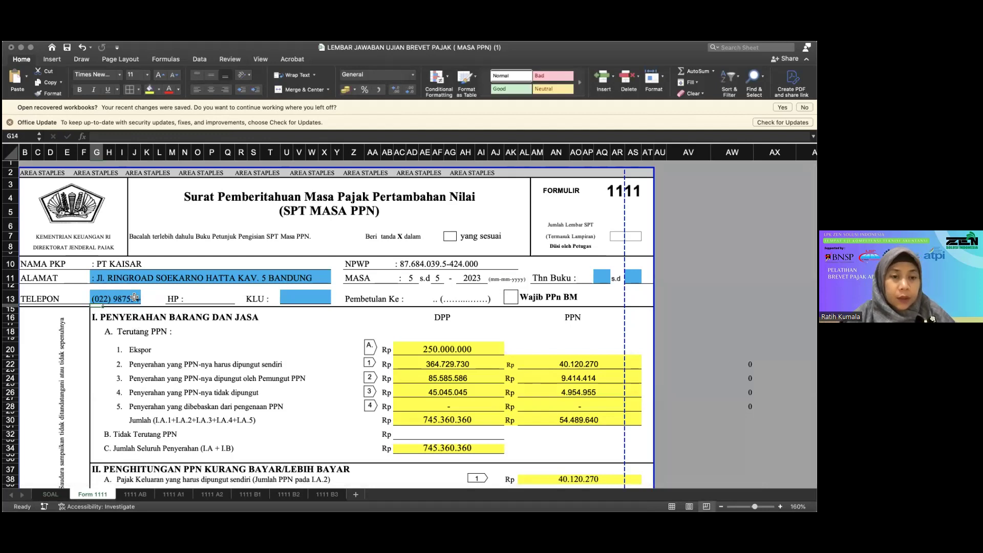
left_click(134, 297)
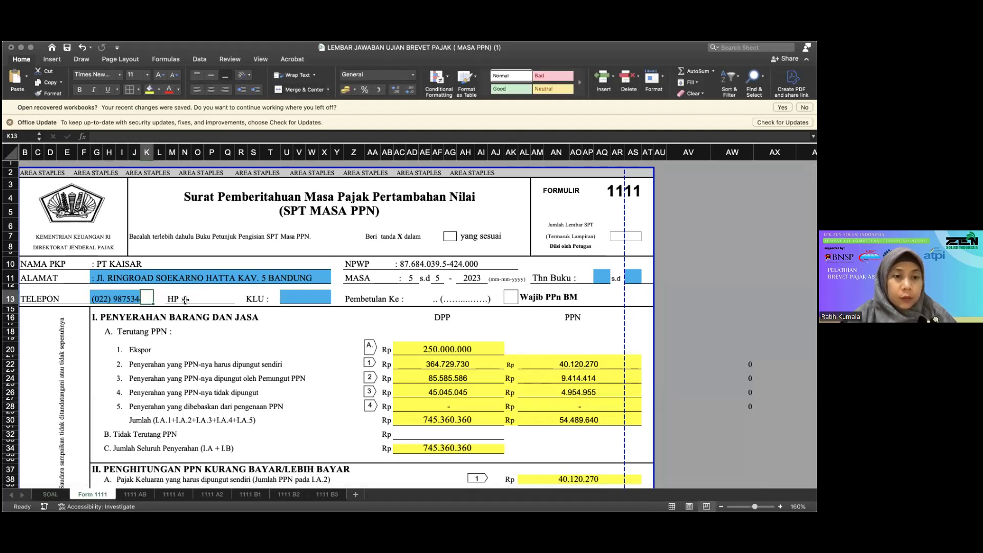
Step: Copy the KLU code 65934 from the SOAL sheet into the KLU field of Form 1111
left_click(295, 297)
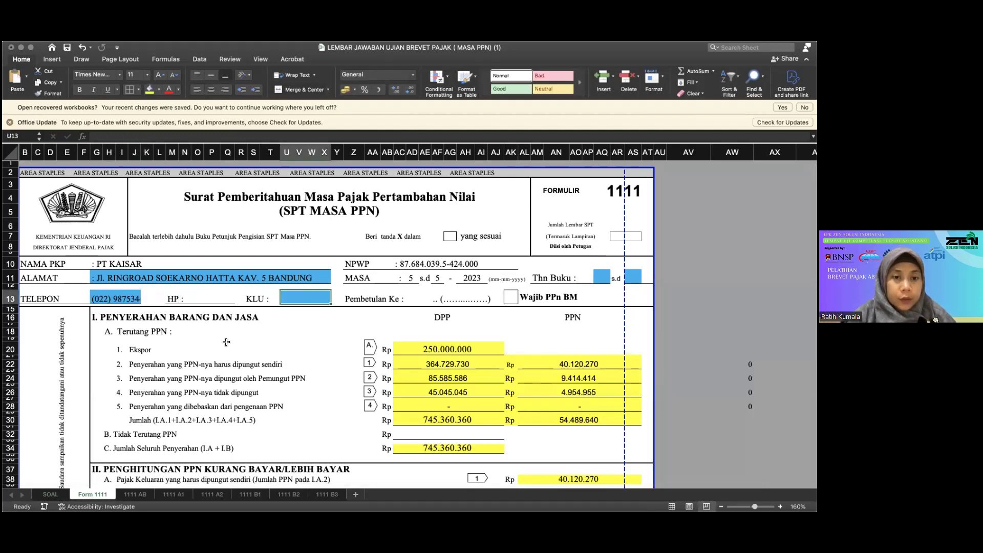
left_click(50, 494)
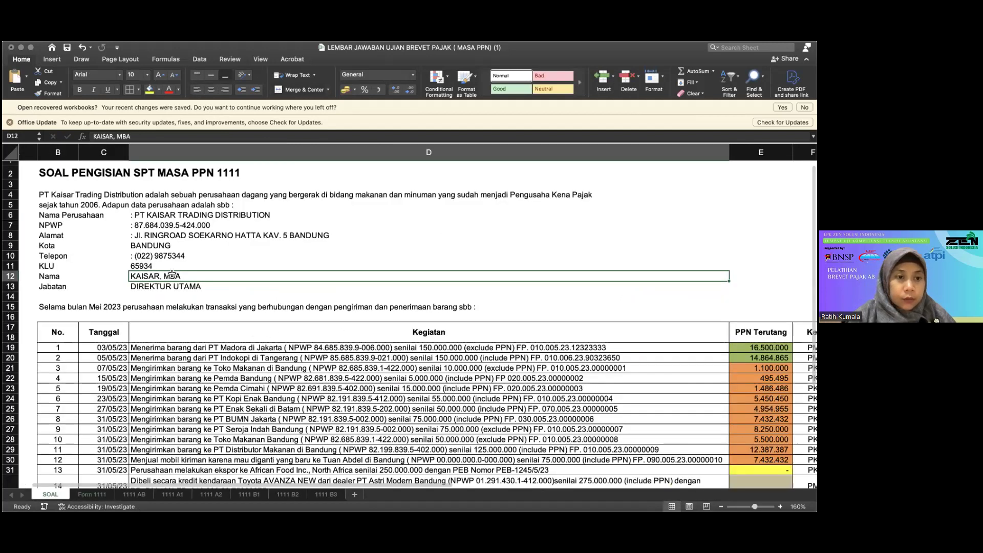
left_click(135, 265)
key("super+c")
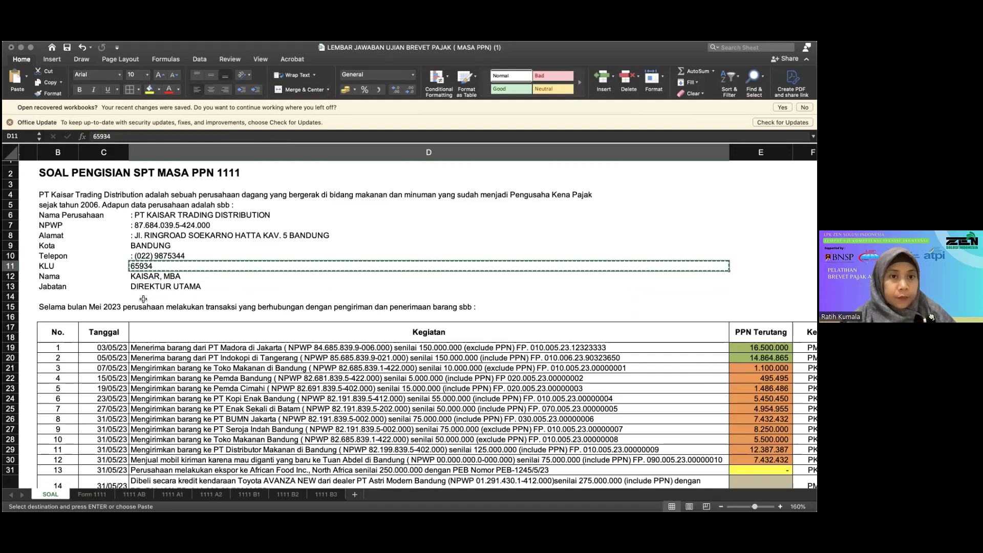
left_click(92, 494)
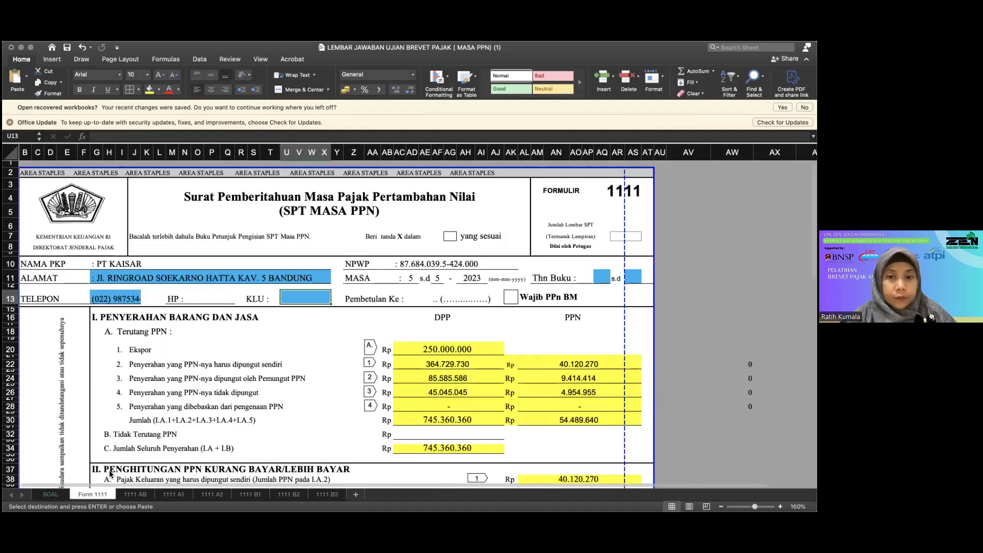
key("super+v")
left_click(301, 332)
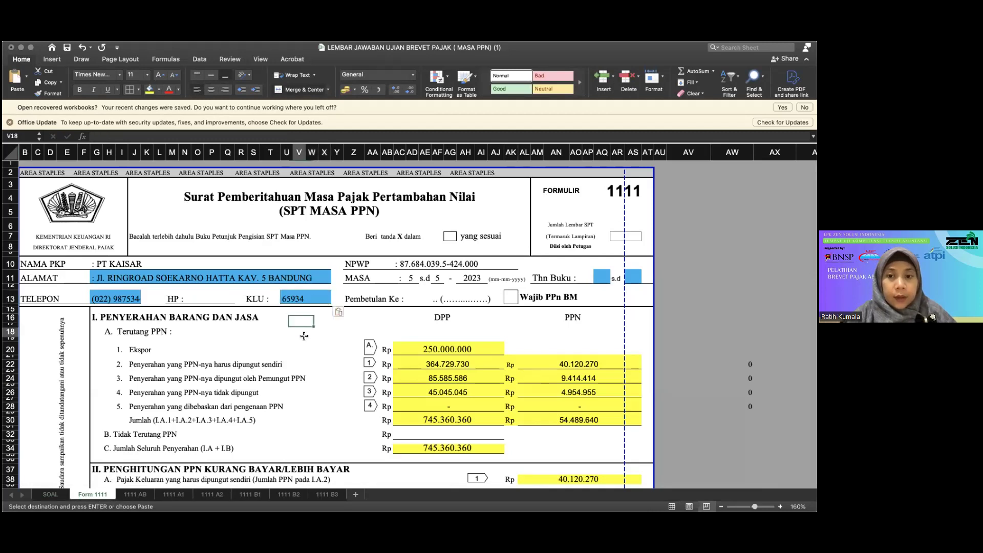
Step: Fill the Thn Buku period in the Form 1111 header with 23 s.d 23
left_click(601, 276)
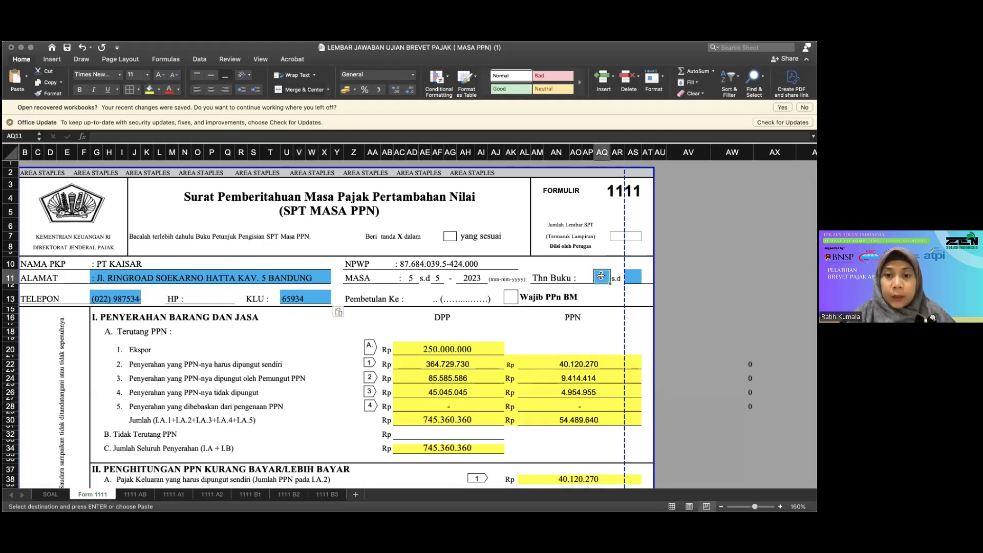
left_click(406, 278)
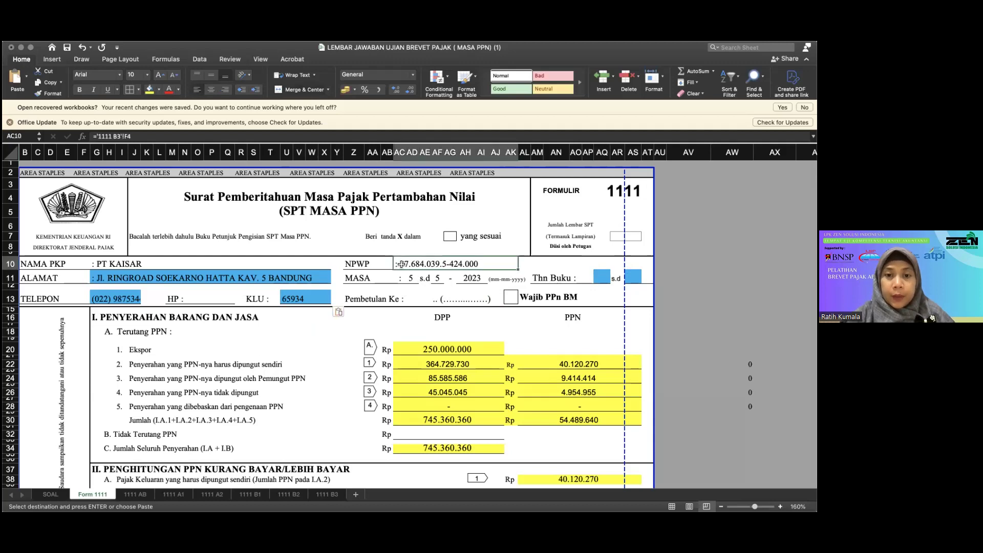
left_click(477, 275)
left_click(602, 276)
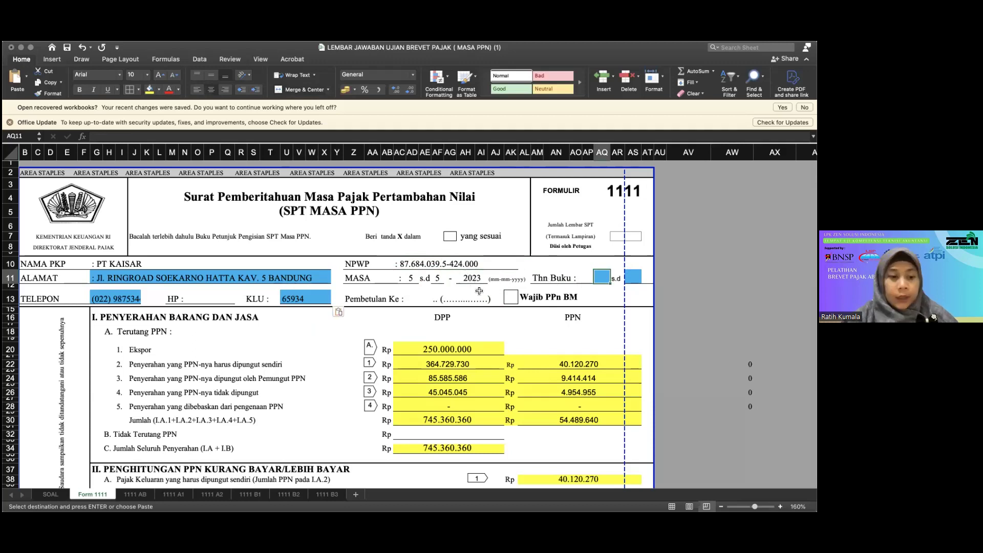
type("2")
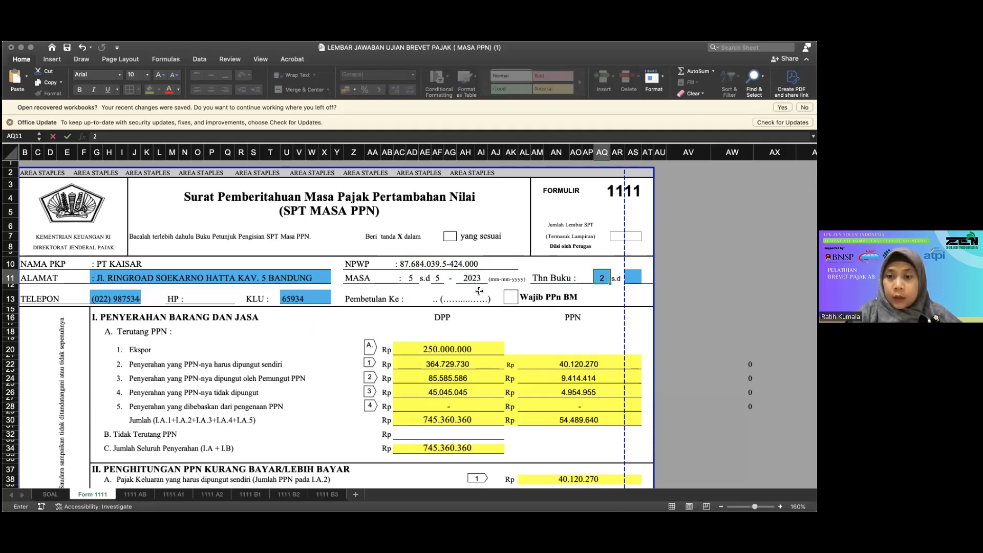
key("Tab")
key("Tab")
type("23")
left_click(541, 296)
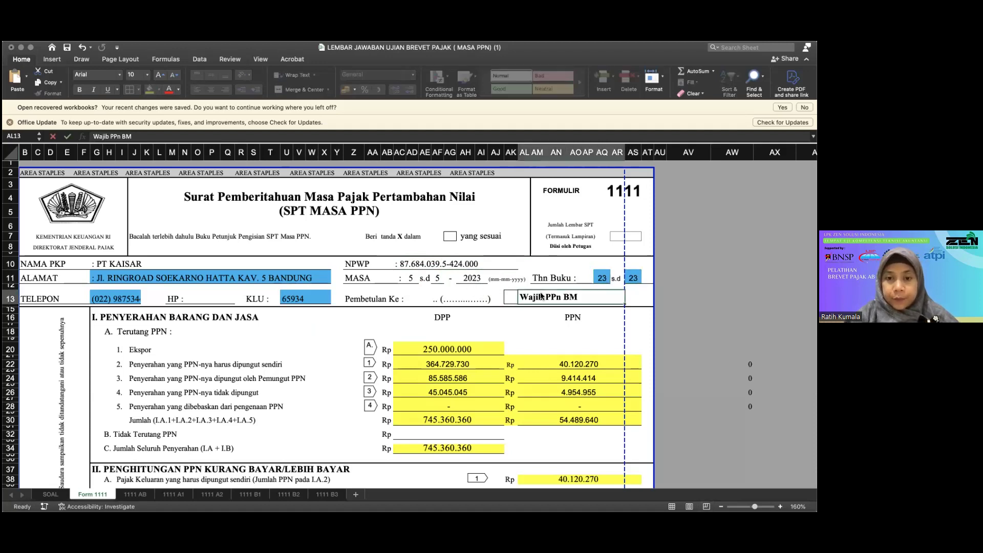
Step: Review the Wajib PPn BM checkbox and the Pembetulan Ke field in the Form 1111 header
left_click(509, 298)
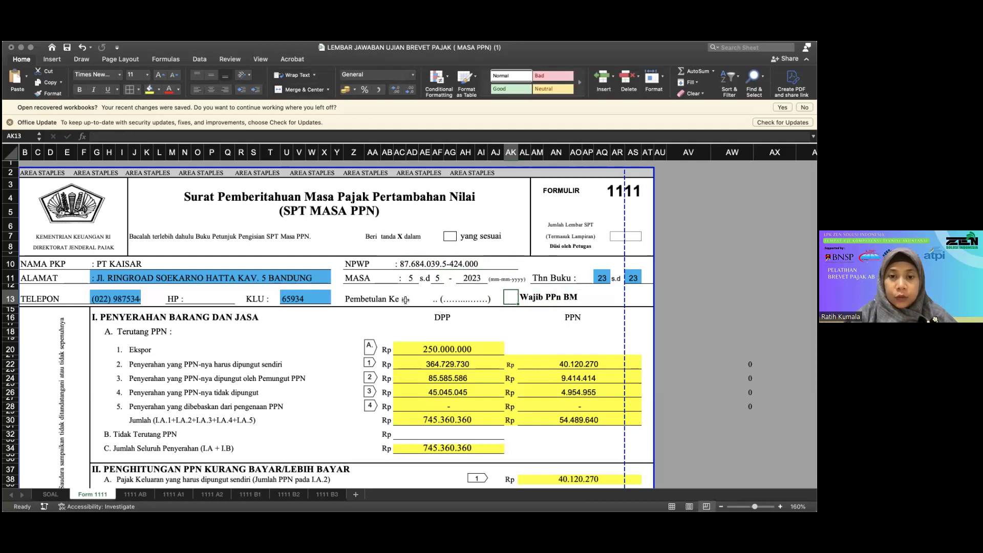
left_click(447, 299)
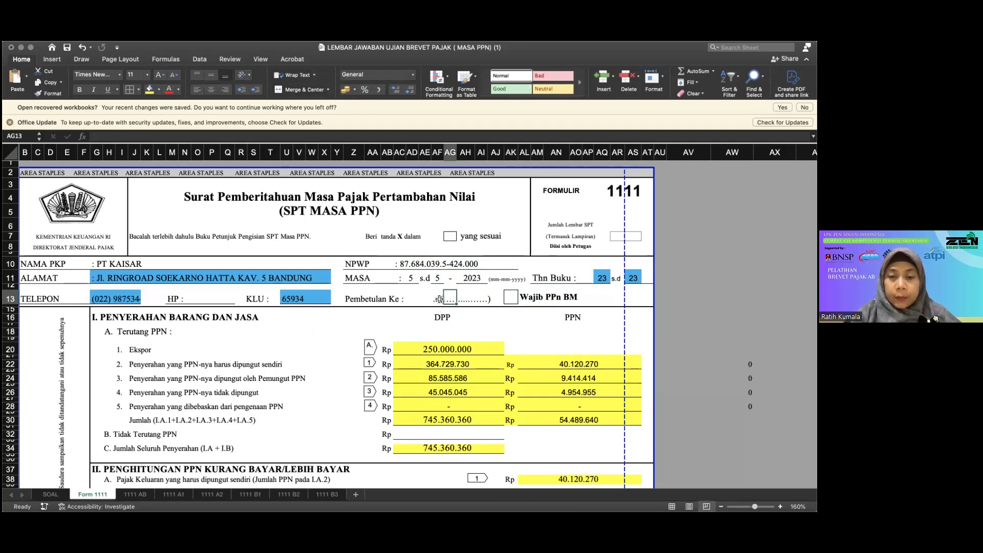
left_click(430, 297)
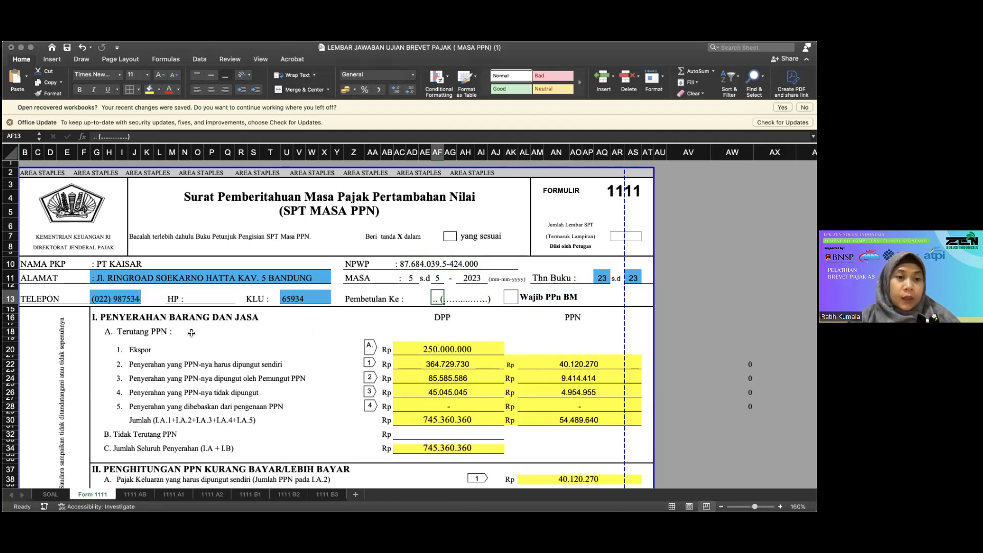
Step: Compare the Ekspor DPP in row I.A.1 of Form 1111 with row I.A of sheet 1111 AB
scroll(189, 330, "down", 3)
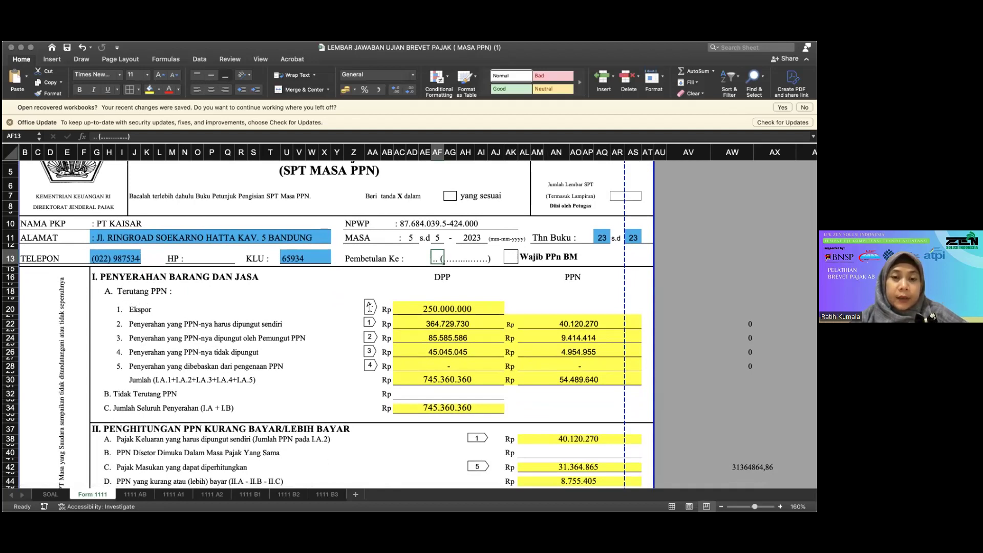
left_click(132, 494)
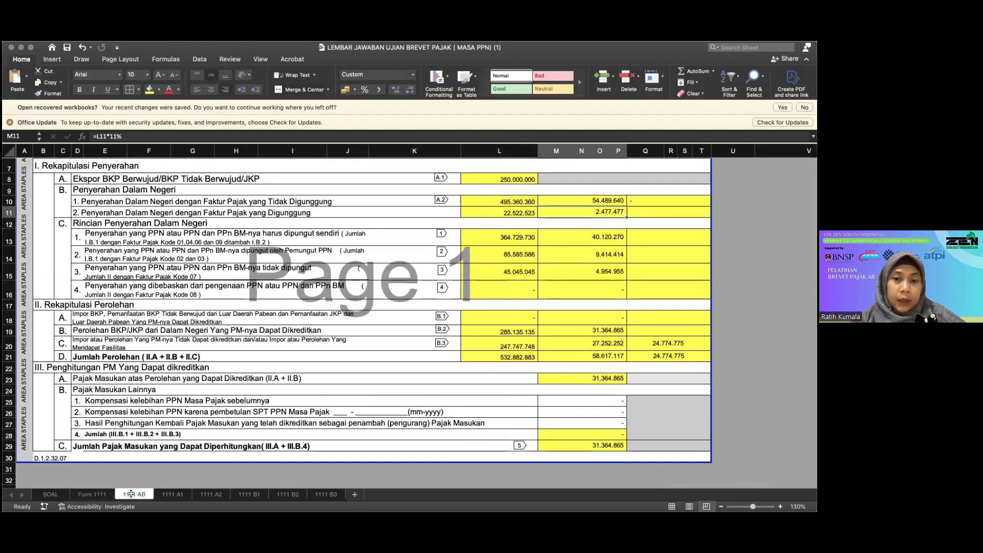
scroll(387, 335, "up", 1)
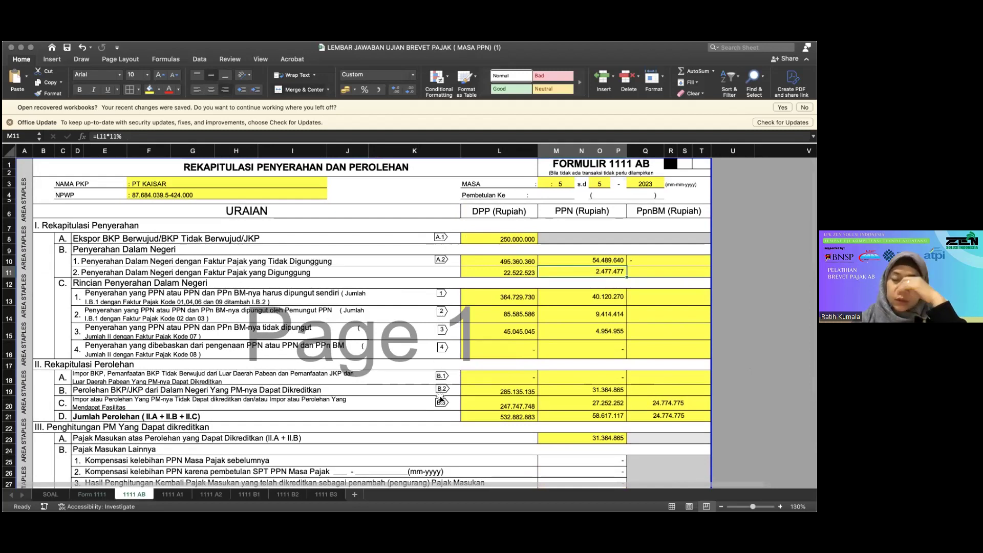
left_click(93, 494)
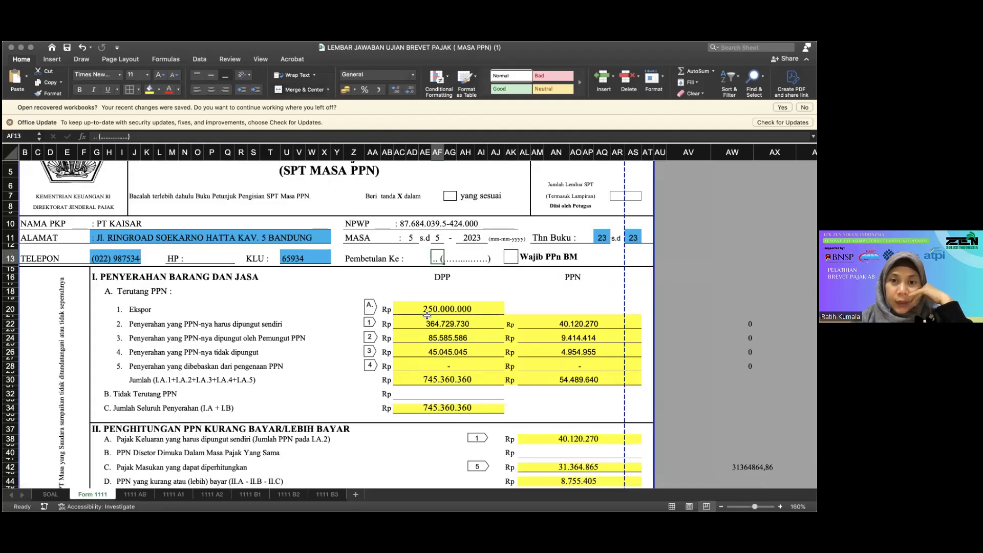
left_click(369, 305)
left_click(424, 311)
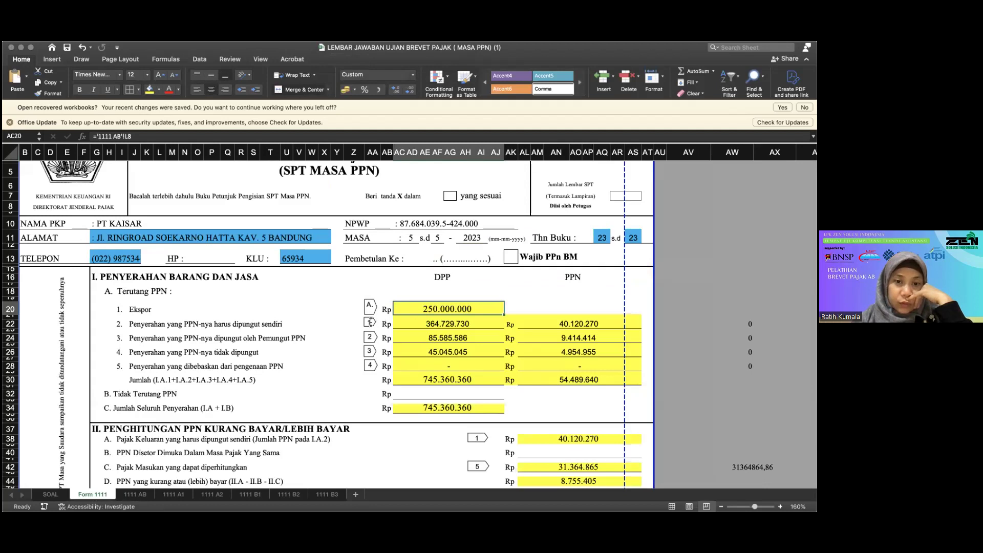
Step: Compare DPP rows I.A.2 to I.A.5 of Form 1111 with the domestic delivery details in section I.C of sheet 1111 AB
left_click(134, 494)
scroll(445, 295, "down", 3)
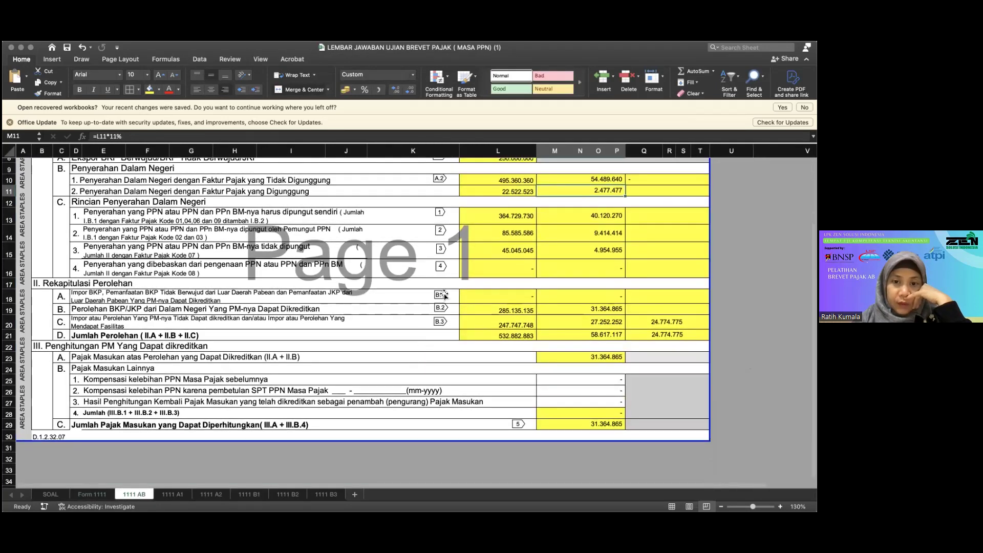
left_click(477, 219)
left_click(484, 239)
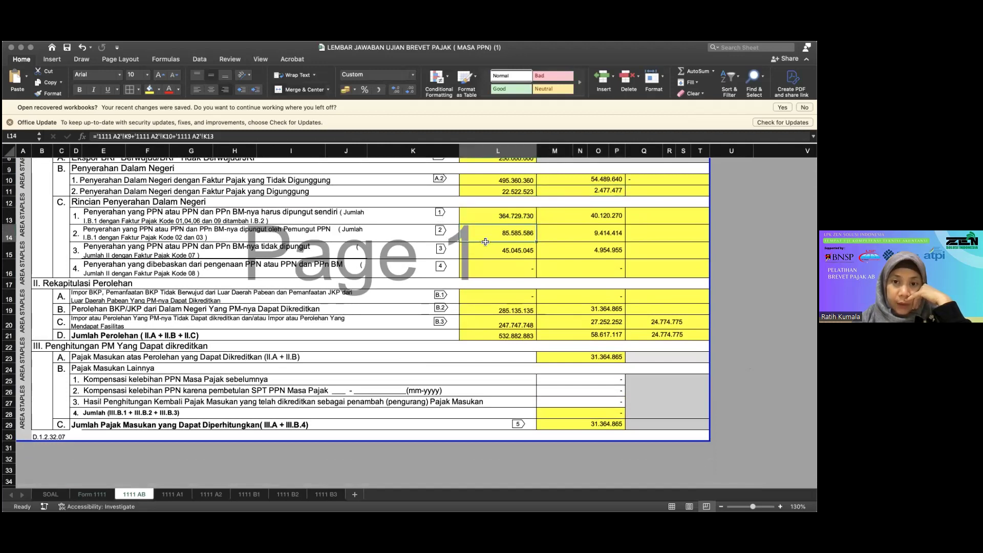
left_click(482, 251)
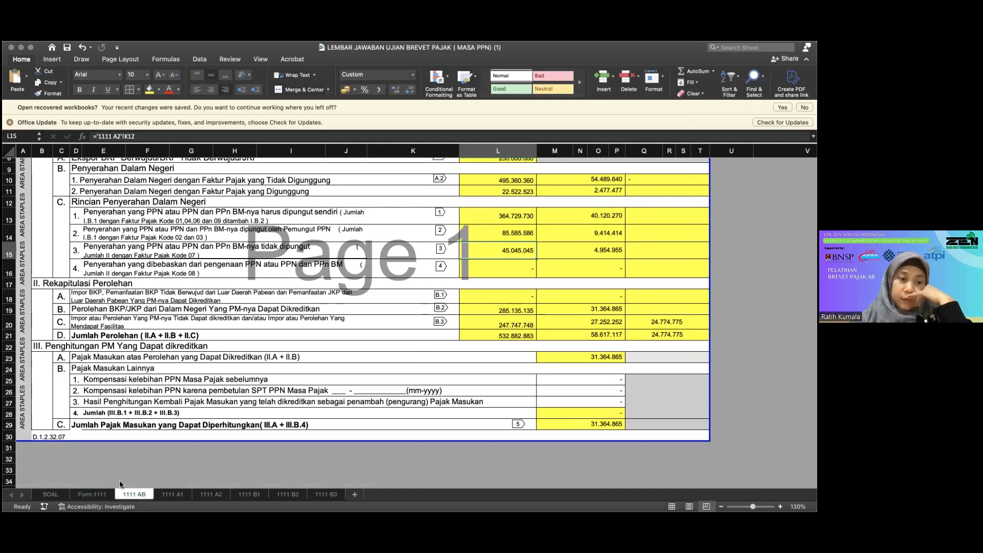
key("ctrl+Page_Up")
left_click_drag(432, 326, 433, 350)
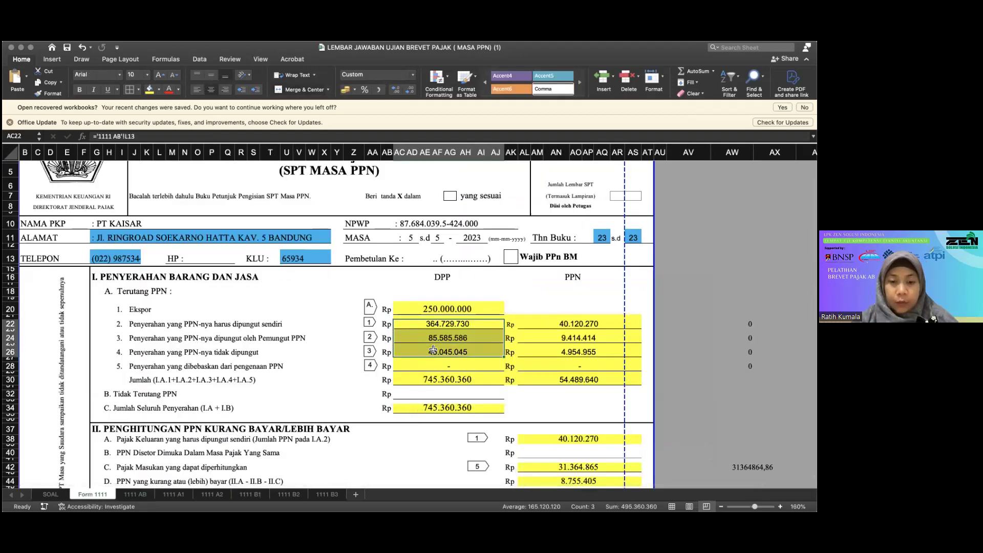
left_click(370, 365)
left_click(482, 367)
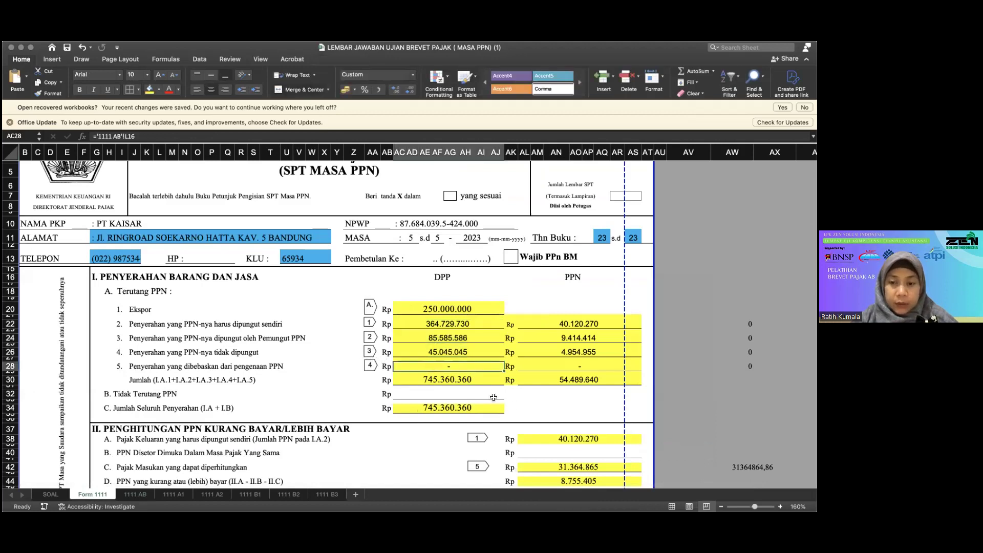
Step: Check the DPP and PPN sum formulas in the Jumlah row of section I.A on Form 1111
left_click(460, 379)
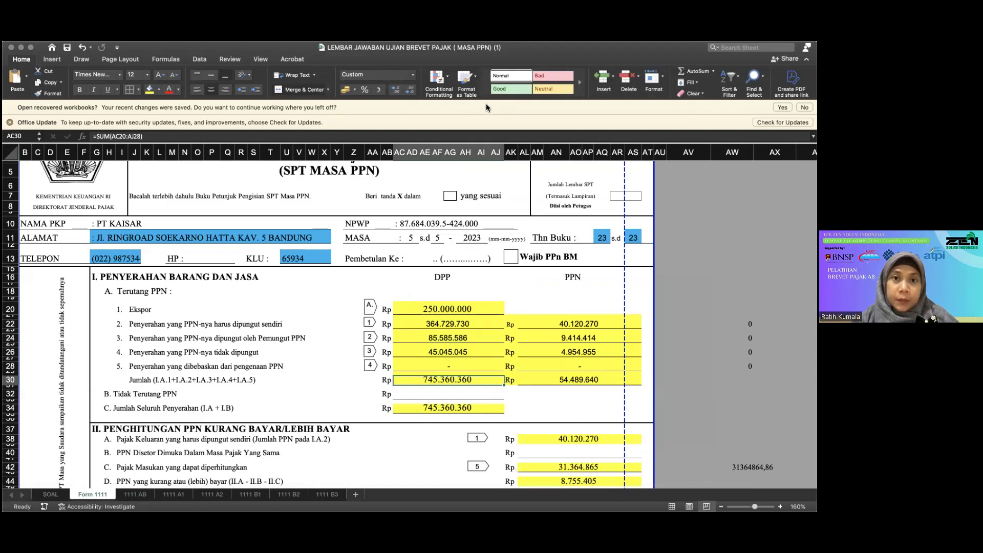
left_click(191, 136)
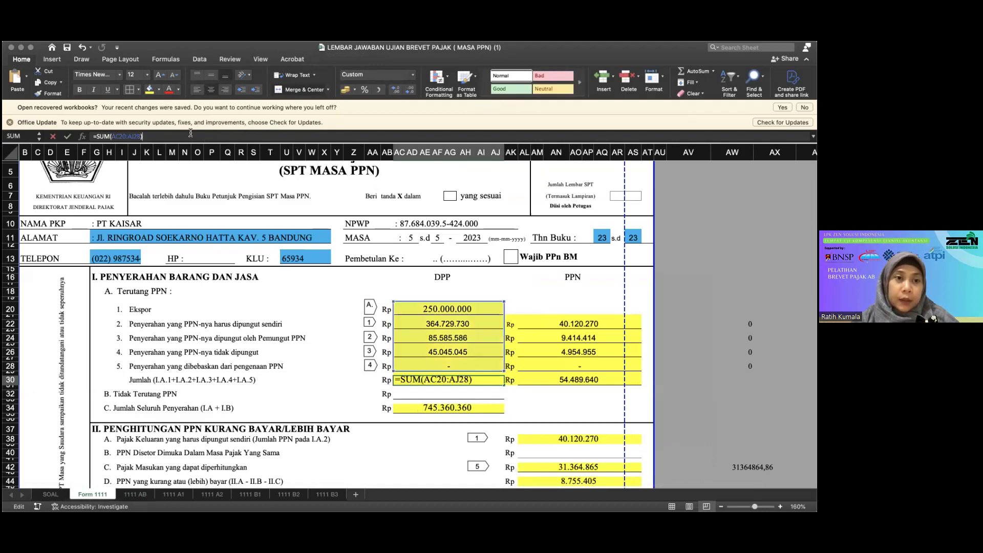
key("Return")
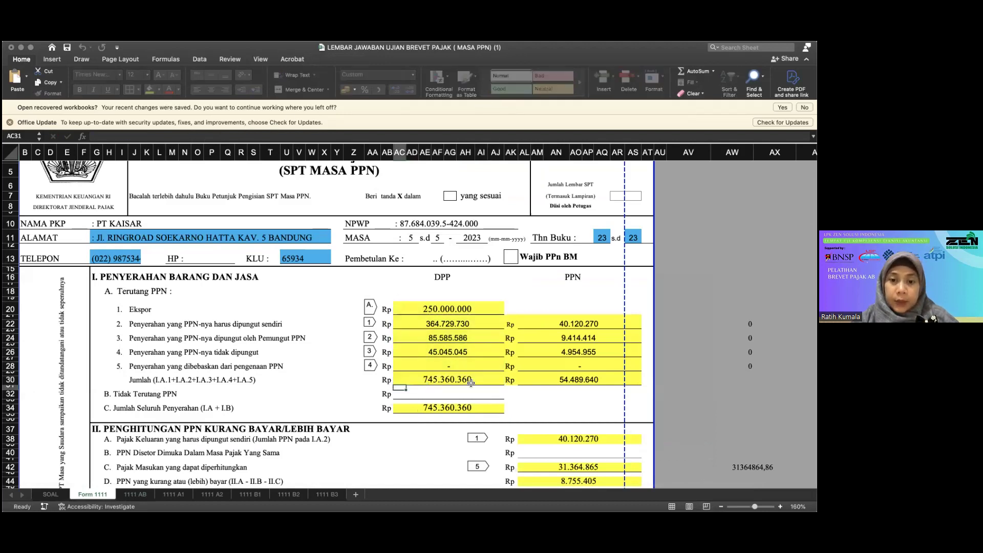
left_click(481, 380)
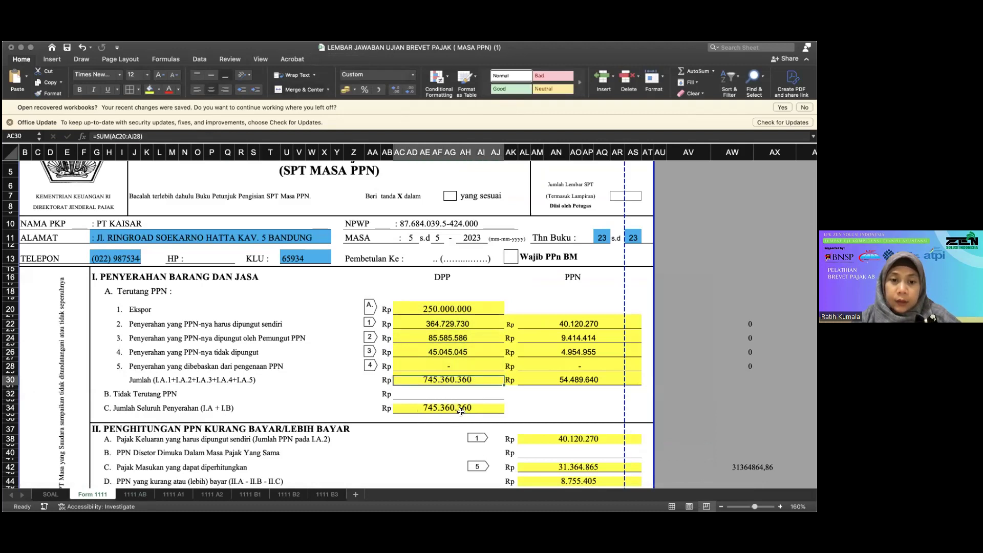
left_click(560, 378)
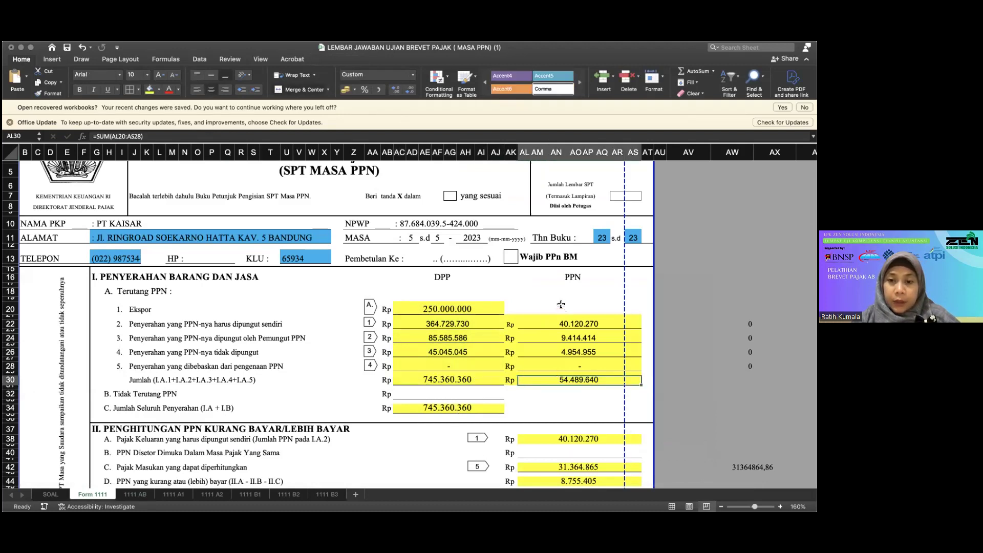
left_click(561, 324)
left_click(561, 308)
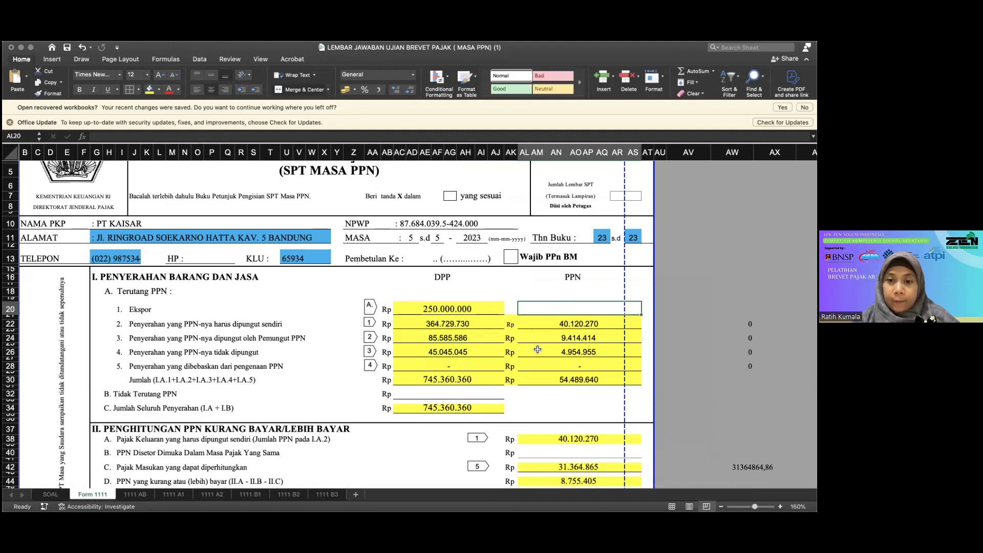
left_click(540, 375)
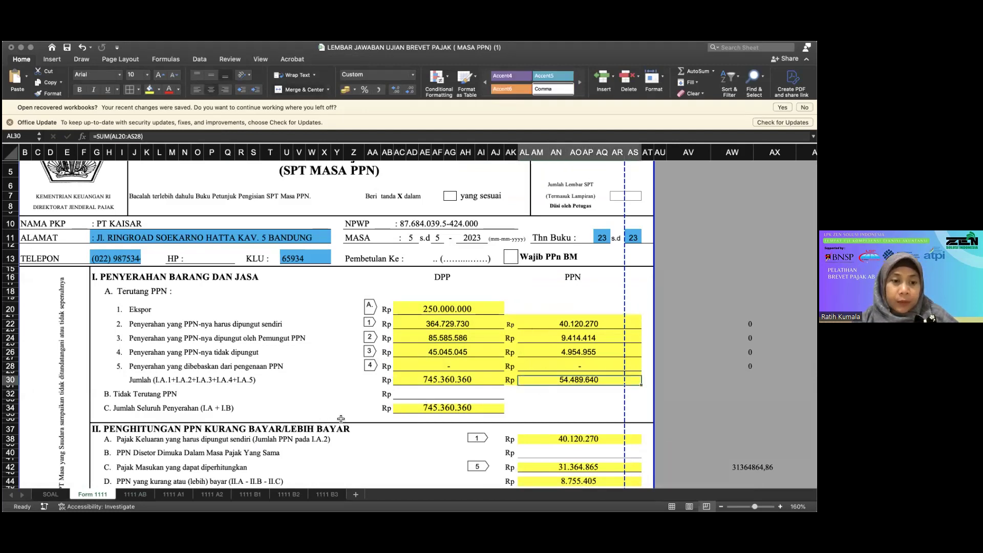
Step: Check the Tidak Terutang PPN cell in row I.B and the Jumlah Seluruh Penyerahan formula in row I.C
left_click(414, 393)
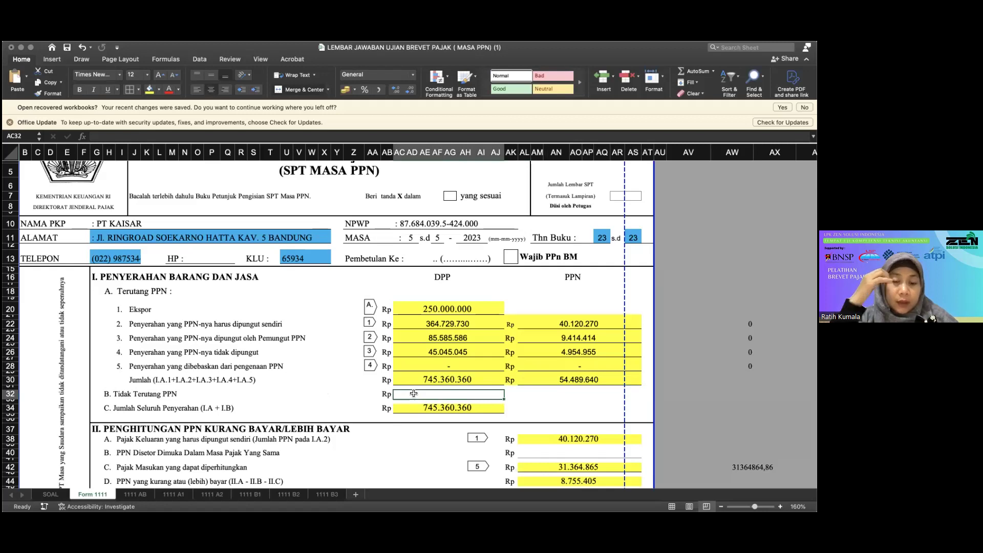
left_click(430, 409)
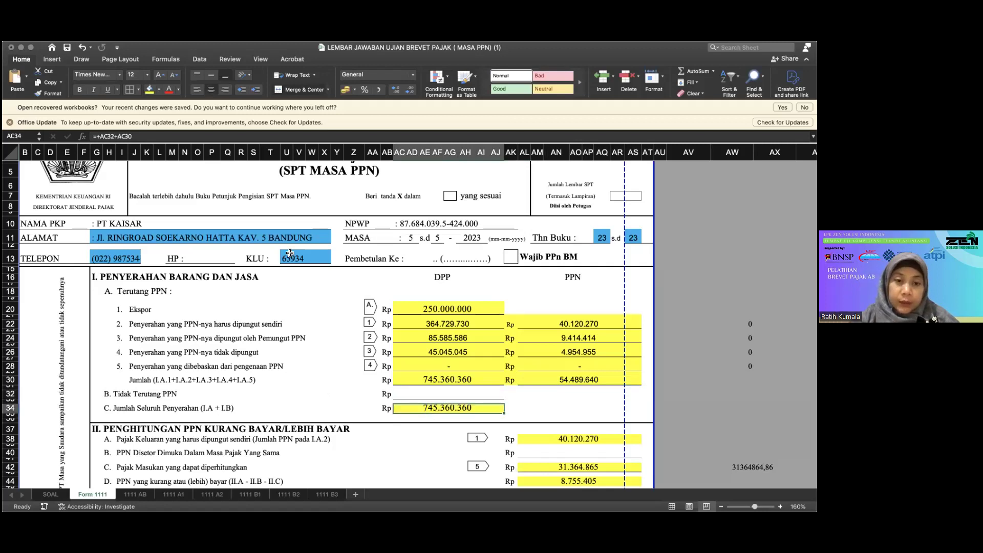
left_click(199, 138)
key("Return")
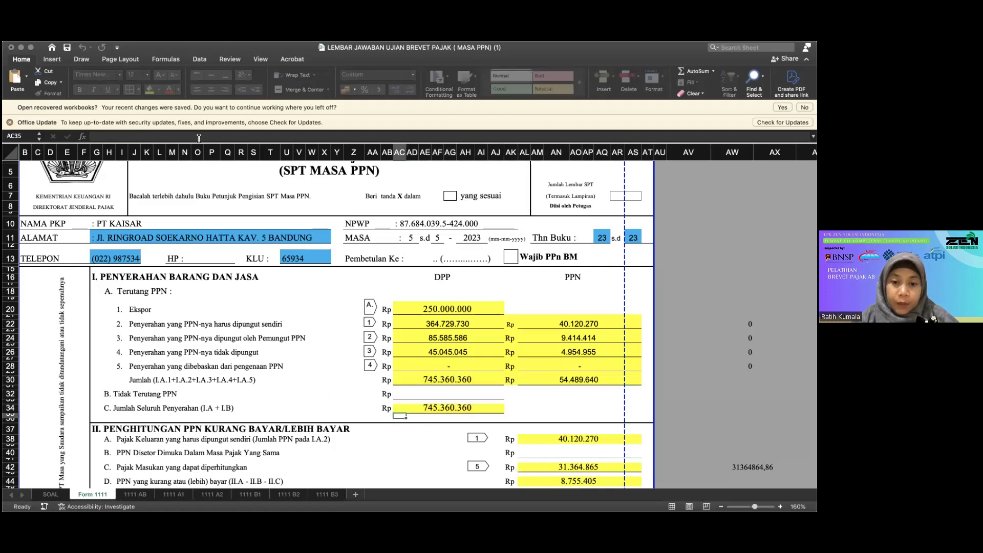
Step: Check the Pajak Keluaran formula in row II.A and the PPN Disetor Dimuka cell in row II.B of Form 1111
scroll(310, 340, "down", 2)
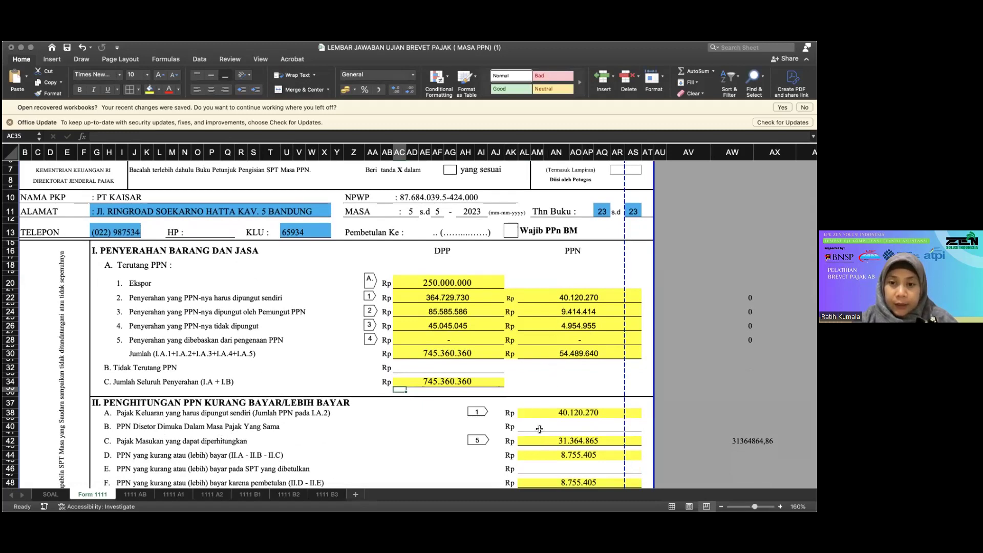
left_click(537, 412)
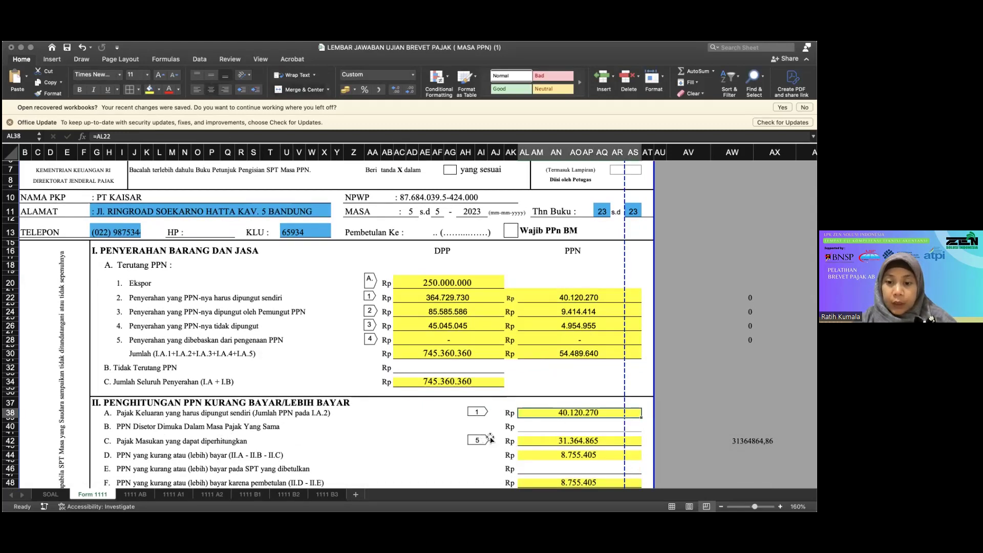
left_click(529, 426)
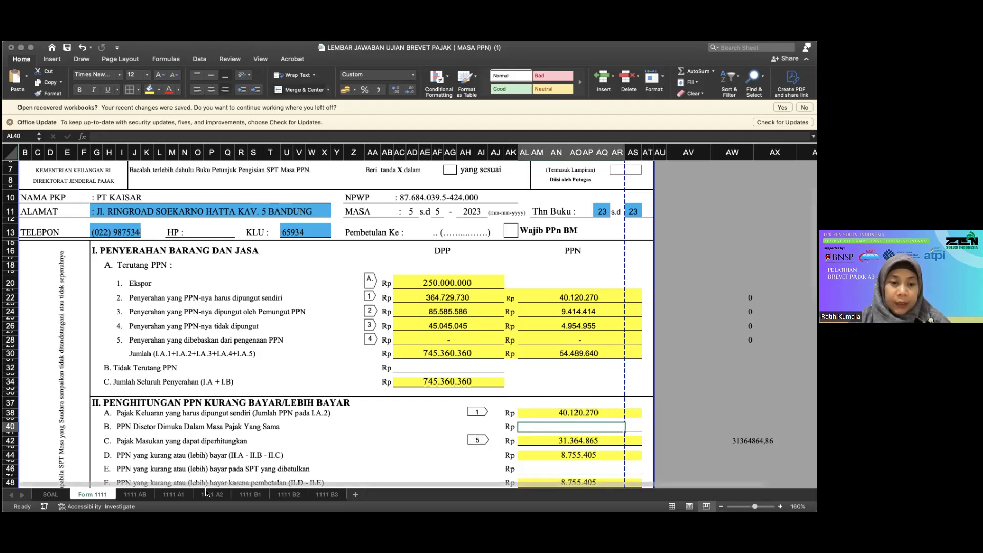
Step: Compare the Pajak Masukan in row II.C of Form 1111 with row III.C of sheet 1111 AB
left_click(142, 495)
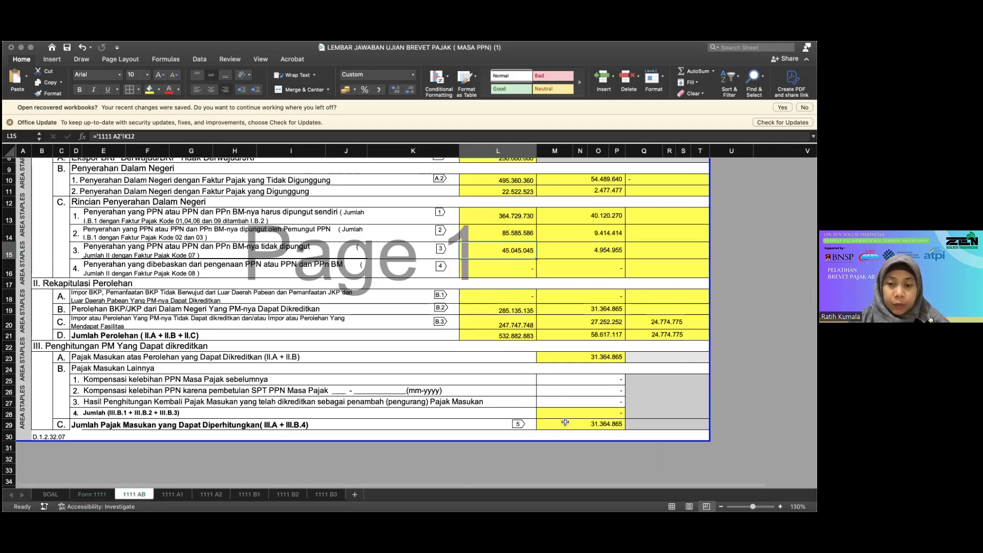
left_click(100, 493)
left_click(547, 437)
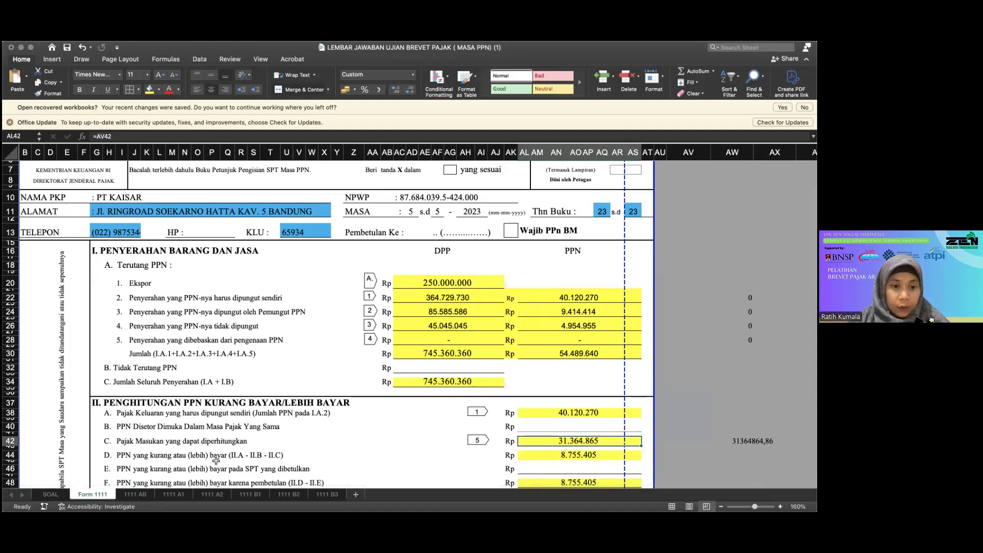
Step: Check the row II.D formula on Form 1111 against the amounts in rows II.A to II.C
scroll(256, 459, "down", 1)
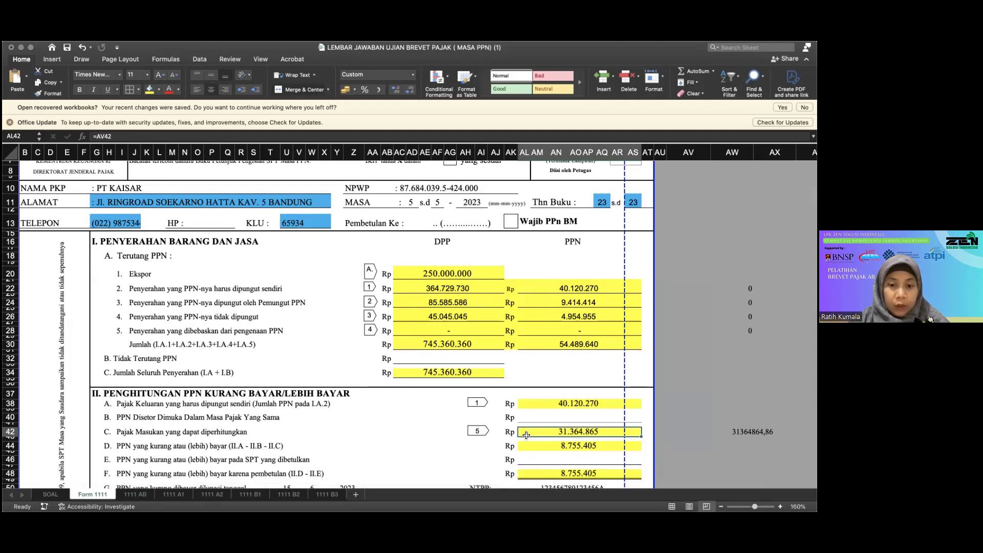
left_click(562, 447)
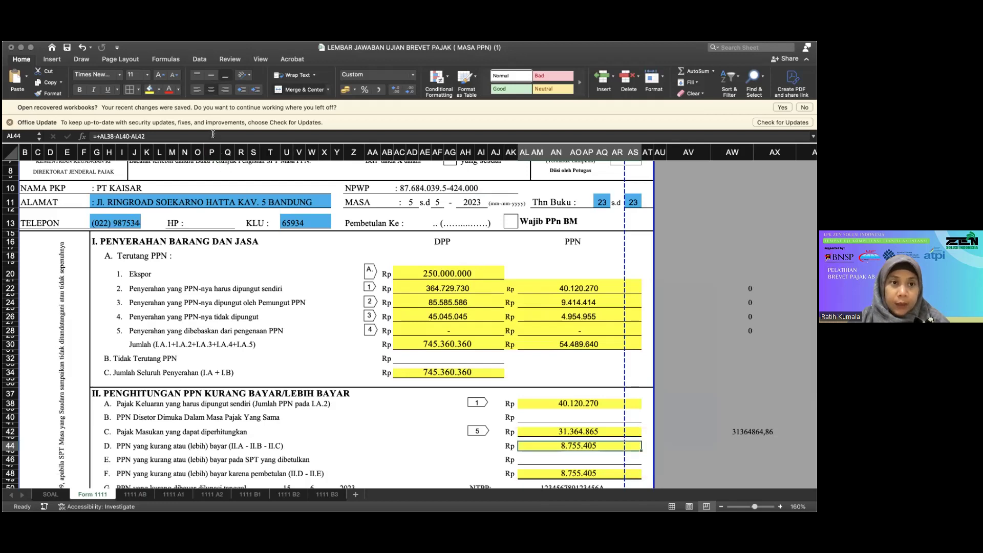
key("Down")
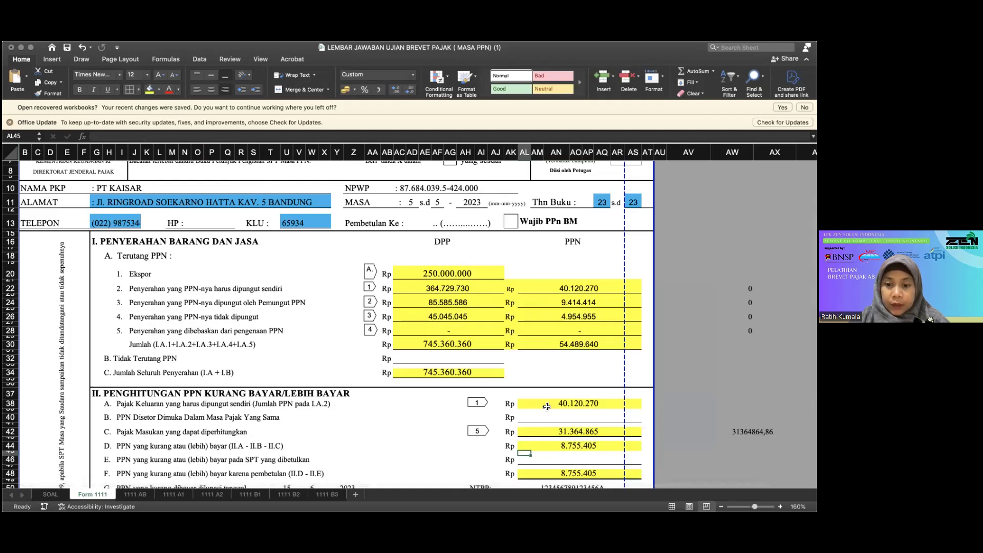
left_click_drag(547, 404, 544, 432)
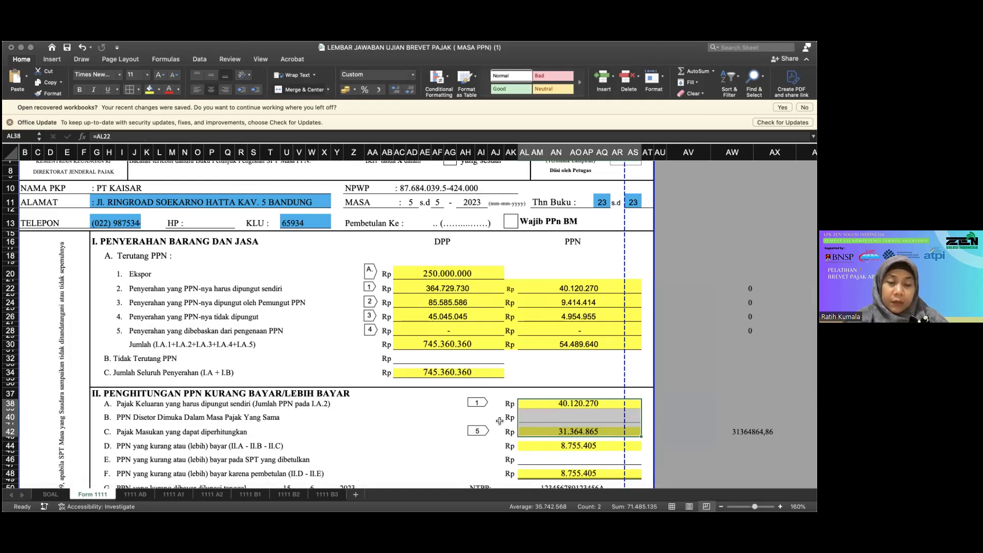
left_click(482, 431)
scroll(561, 430, "down", 3)
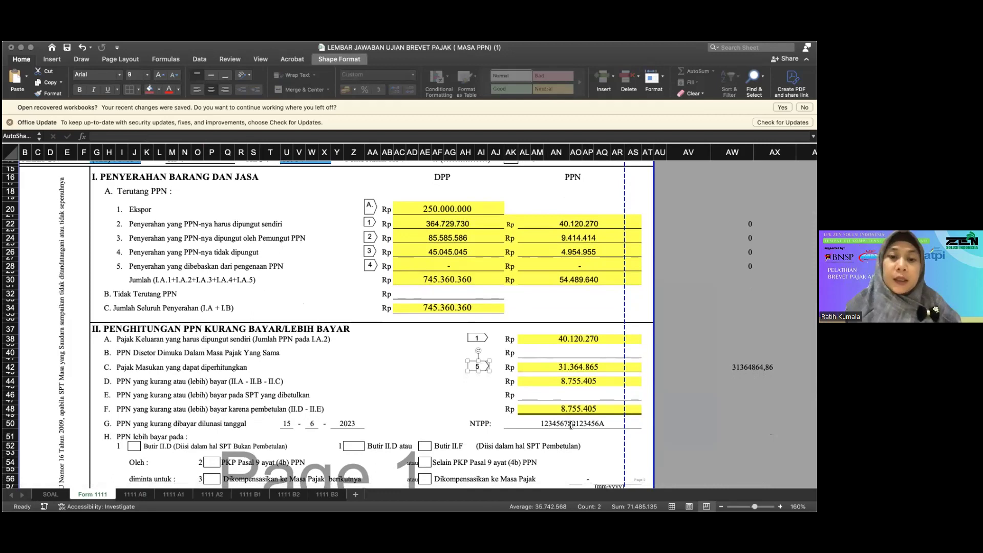
Step: Trace the underpayment from row II.D through the correction cell in II.E to the formula in row II.F
left_click(588, 382)
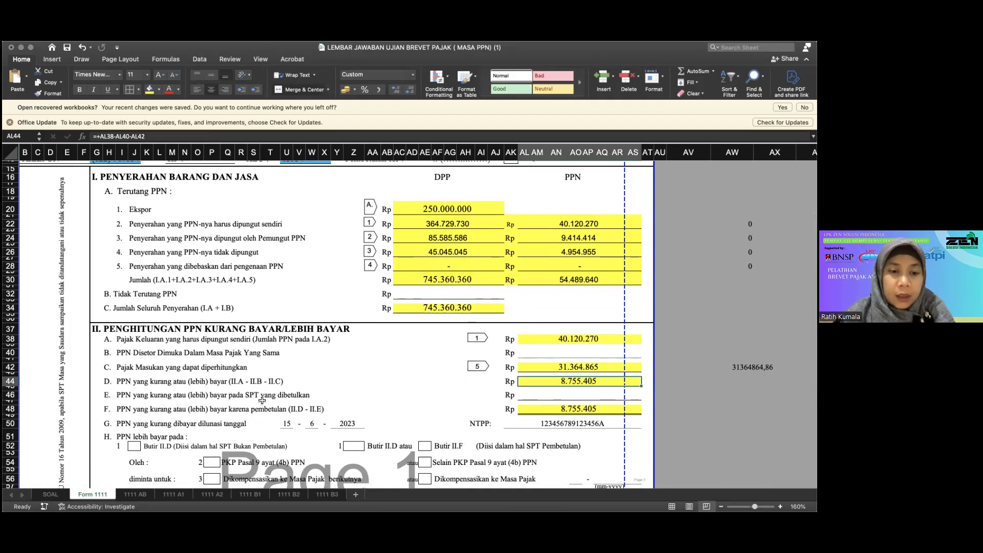
left_click(529, 394)
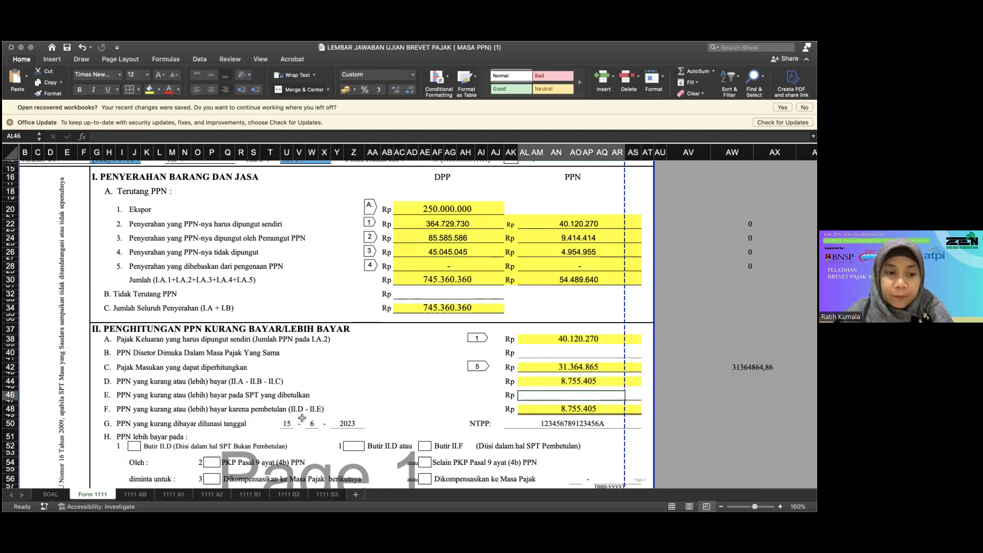
key("Down")
key("Down")
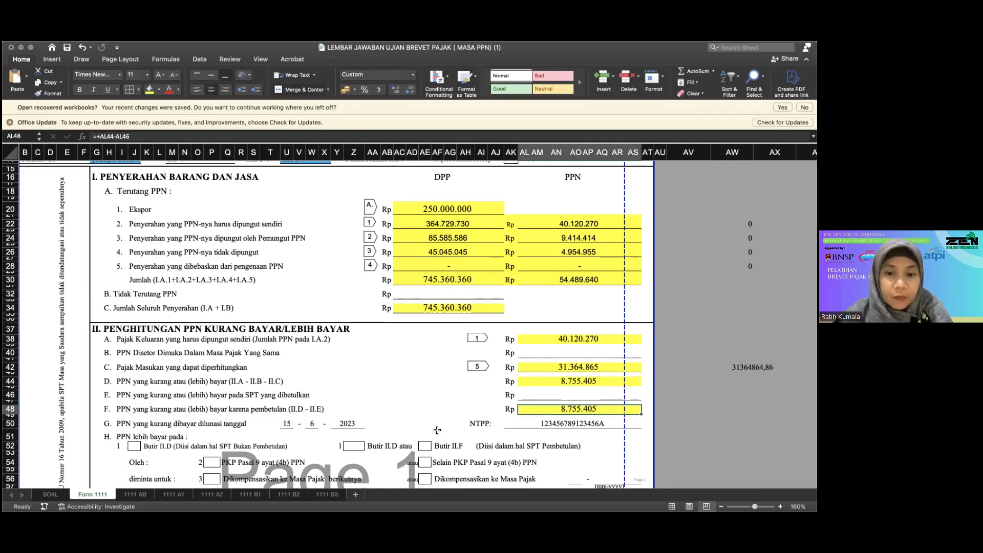
Step: Correct the NTPP label in row II.G of Form 1111 to "NTPN:"
double_click(482, 423)
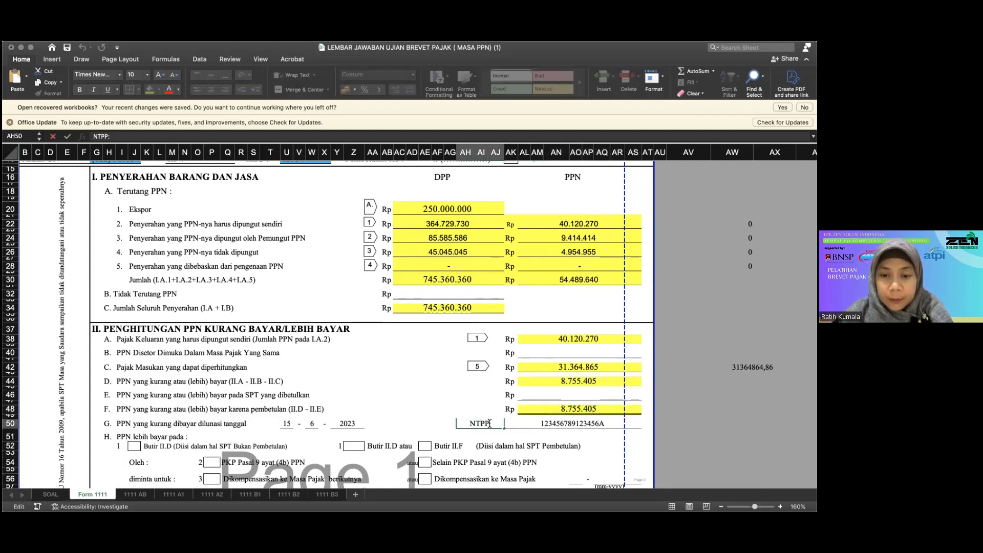
key("BackSpace")
type("N")
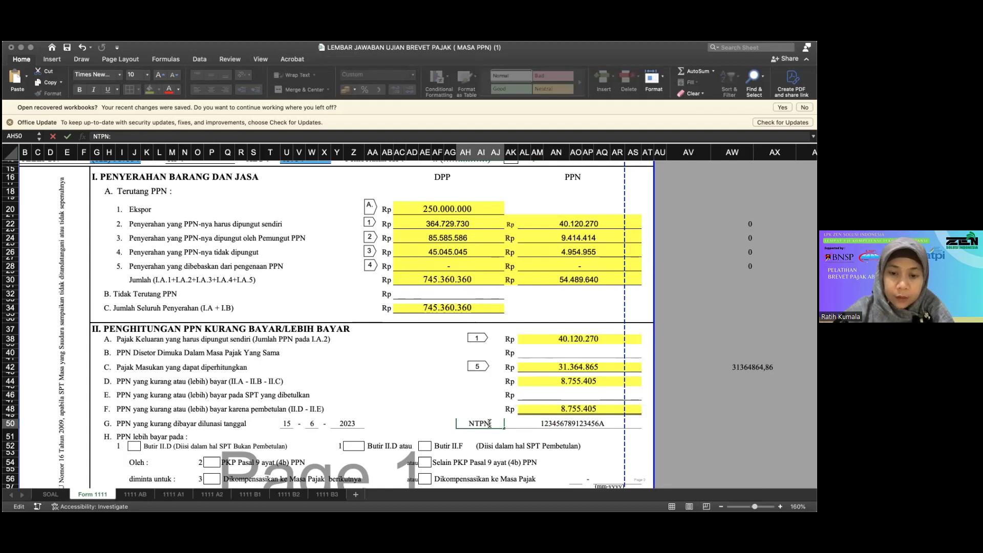
key("Return")
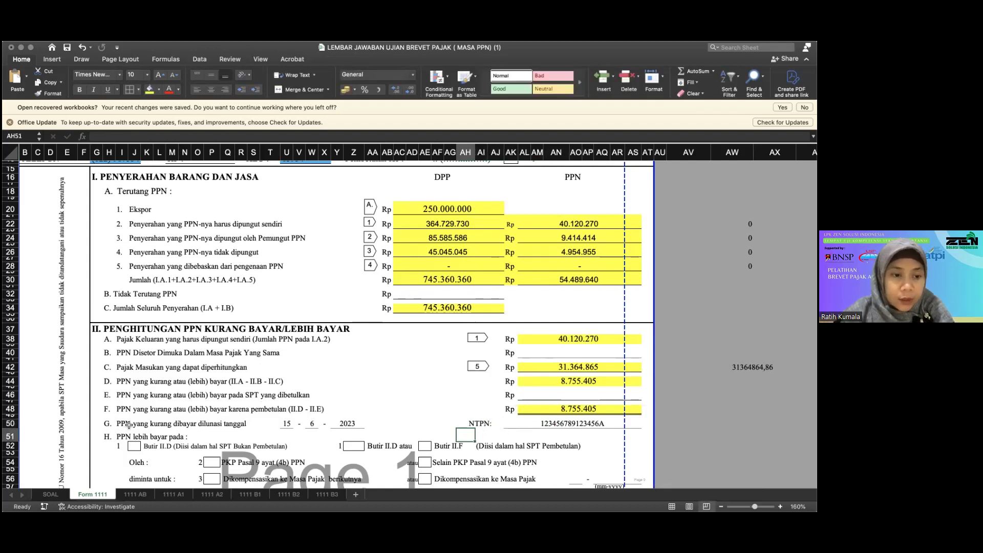
Step: Compare the payment date and NTPN in row II.G of Form 1111 with condition 3 on the SOAL sheet
left_click(288, 424)
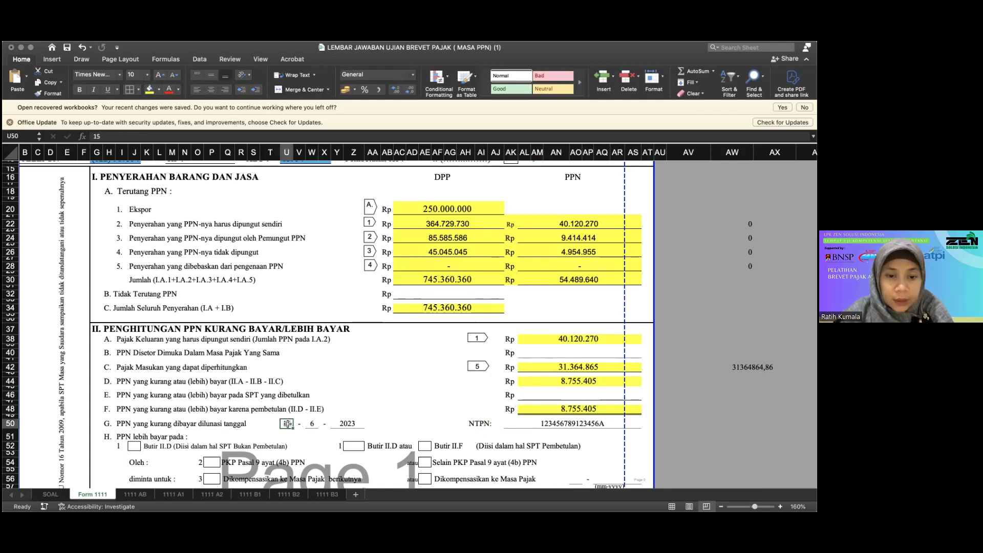
left_click(50, 494)
scroll(134, 335, "down", 10)
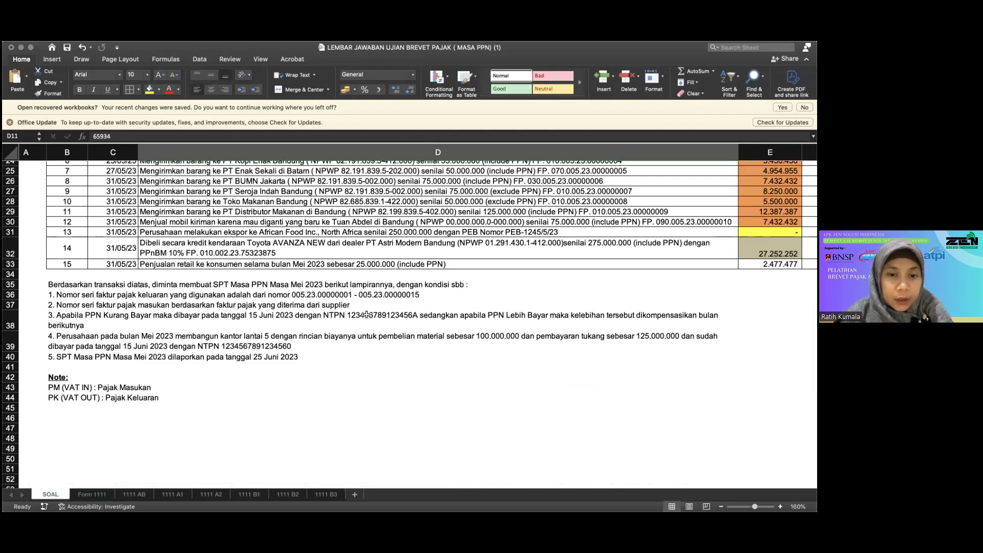
left_click(95, 494)
left_click(555, 424)
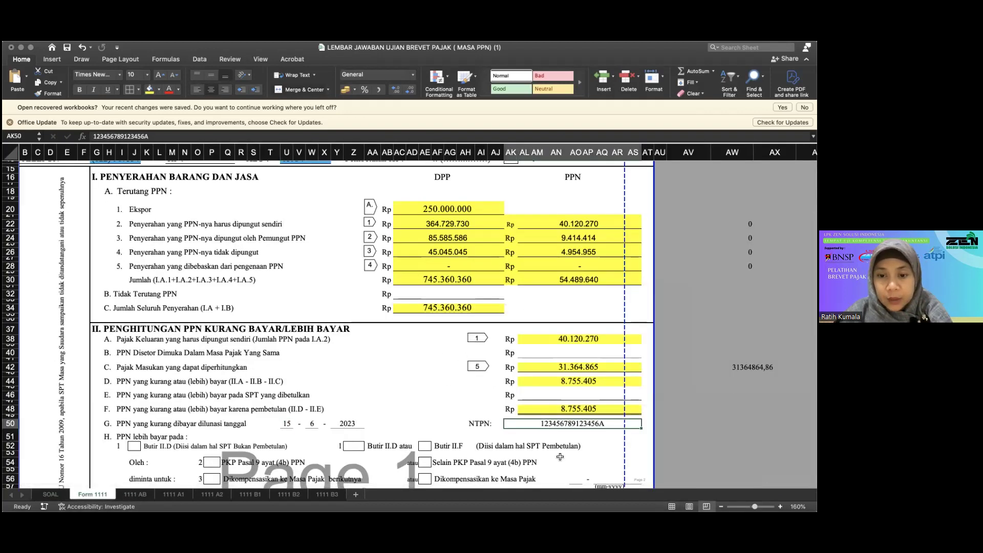
Step: Review the PPN lebih bayar compensation and restitution options in section II.H of Form 1111
scroll(560, 456, "down", 3)
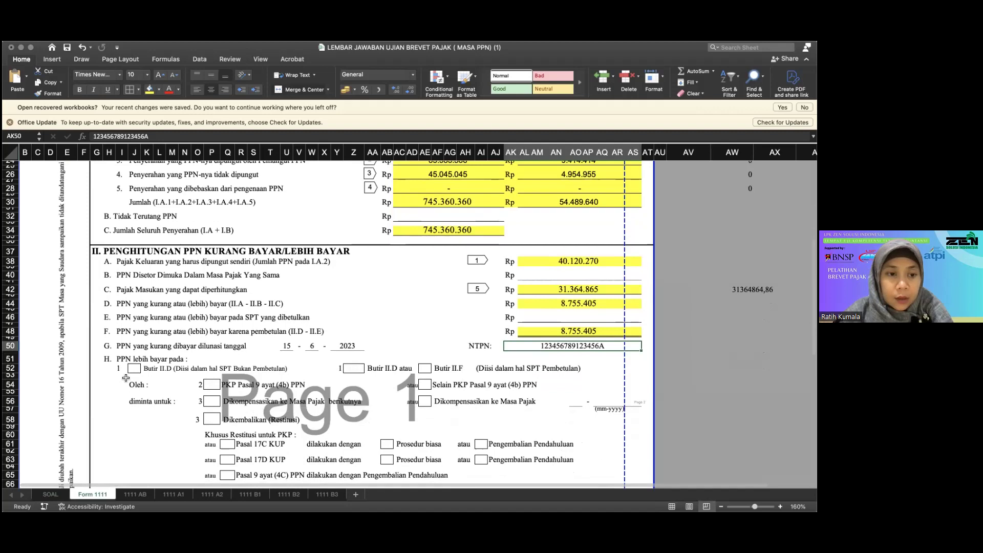
scroll(128, 374, "down", 2)
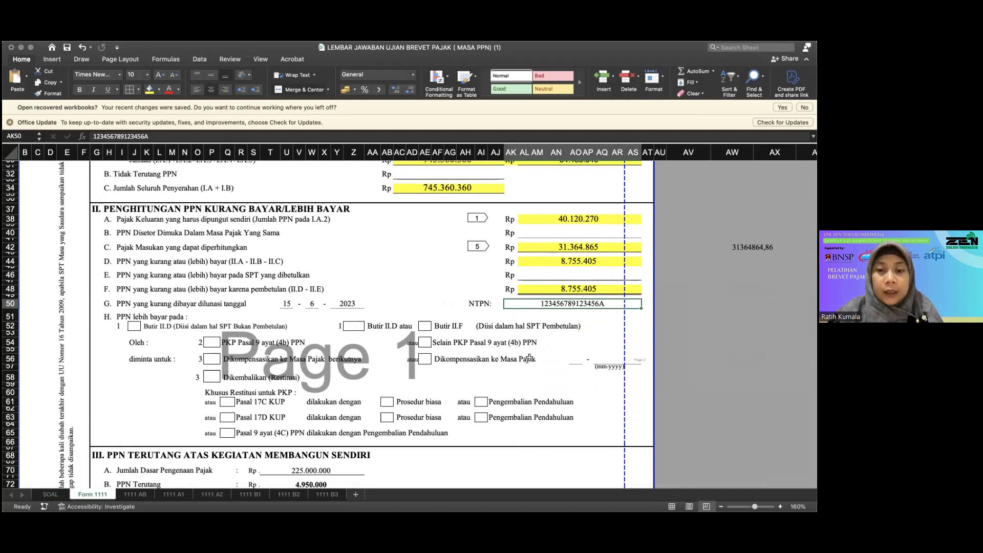
scroll(360, 445, "down", 3)
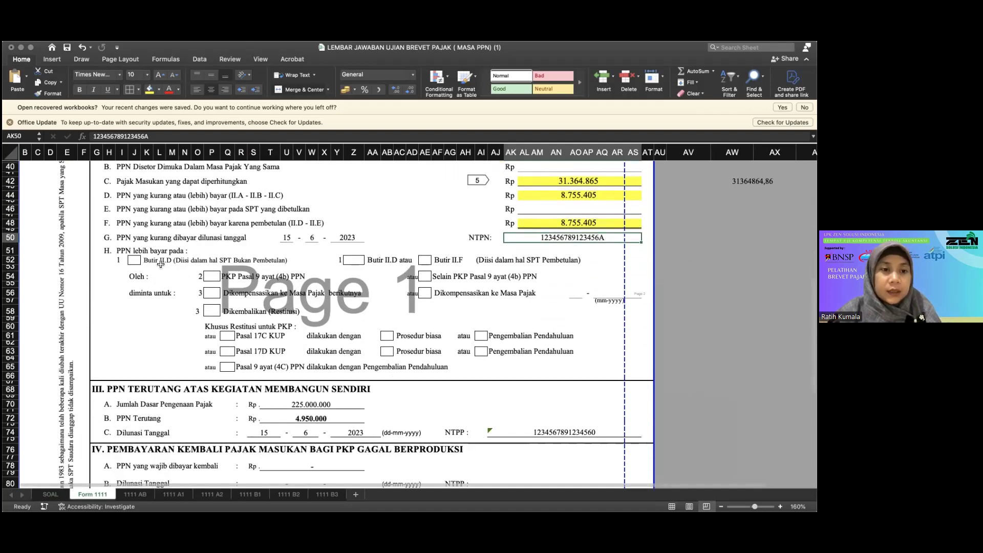
scroll(278, 376, "down", 1)
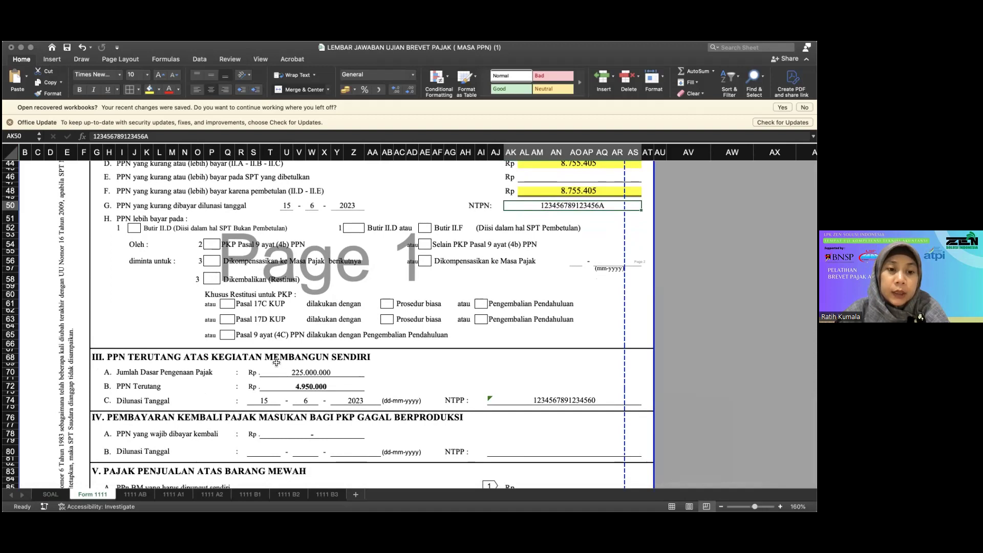
Step: Check the tax base and PPN Terutang formula in section III of Form 1111 against condition 4 on the SOAL sheet
left_click(49, 494)
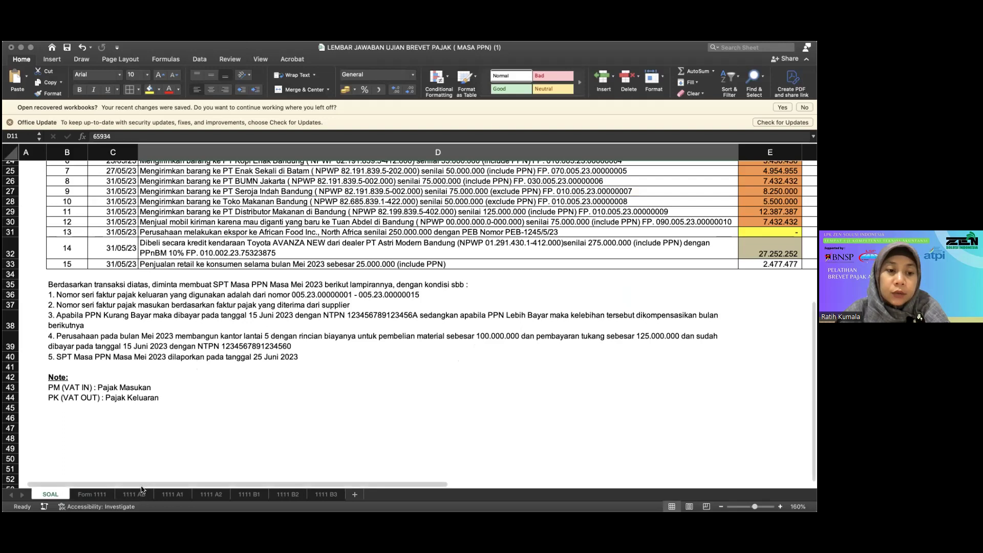
left_click(92, 495)
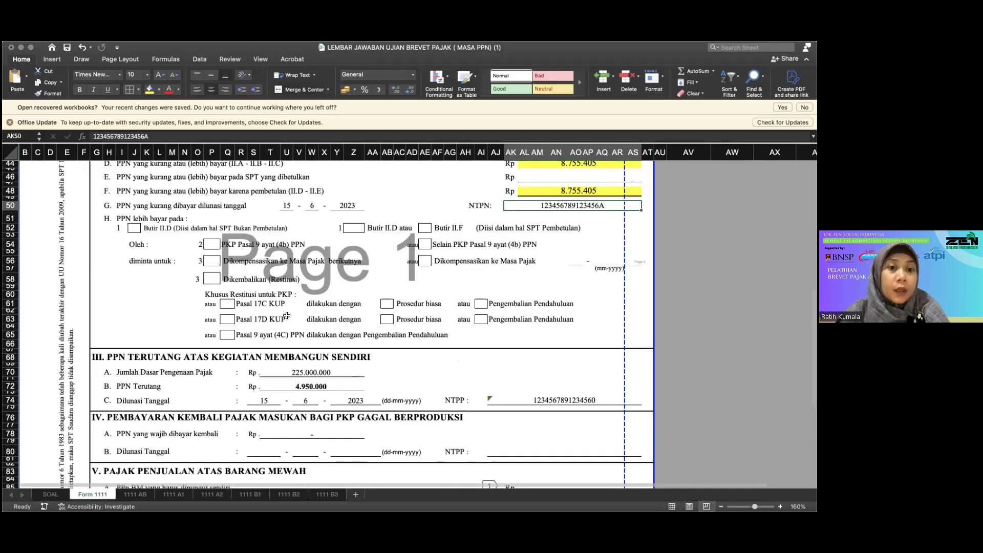
scroll(322, 370, "down", 1)
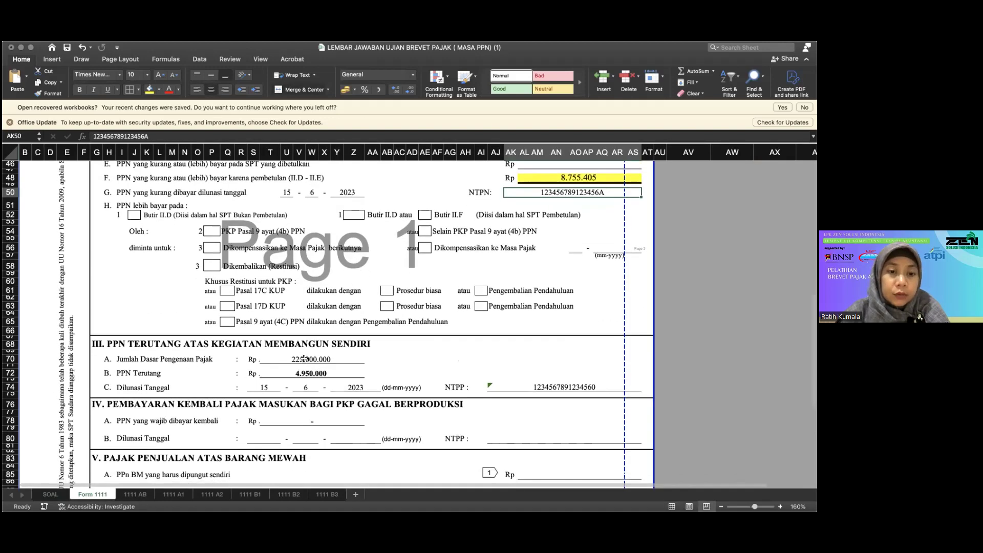
left_click(304, 358)
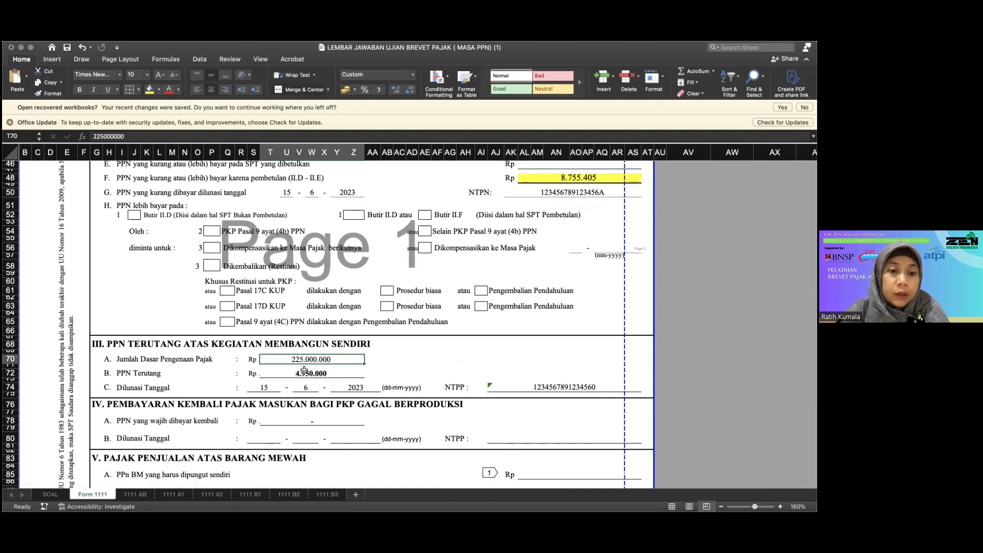
left_click(304, 373)
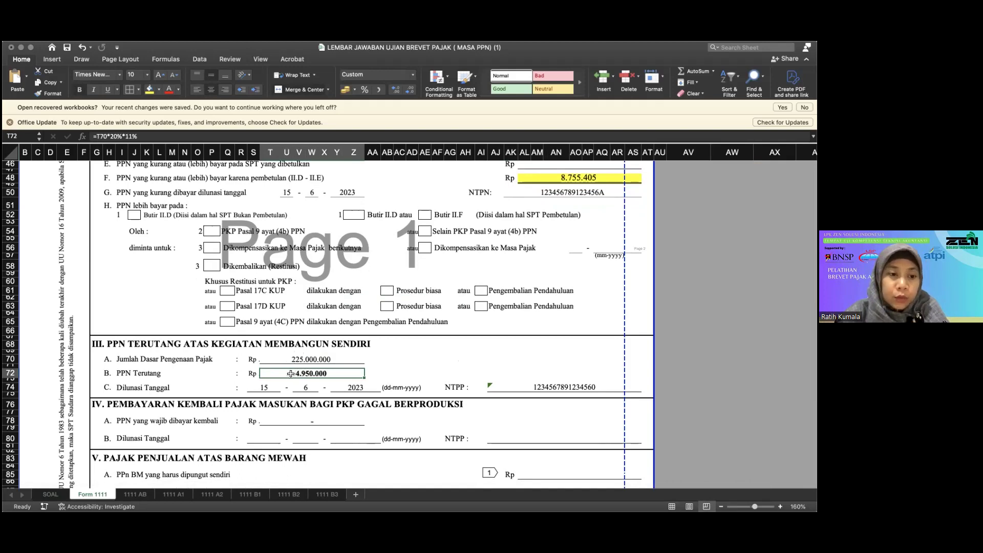
Step: Check the Dilunasi Tanggal date and the payment reference number in row III.C of Form 1111
left_click(259, 390)
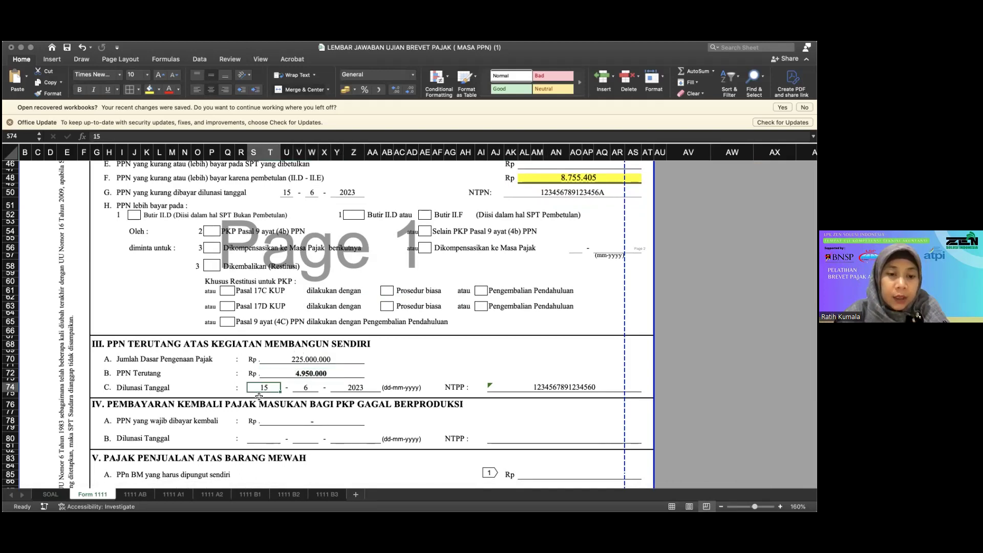
left_click(359, 390)
left_click(523, 386)
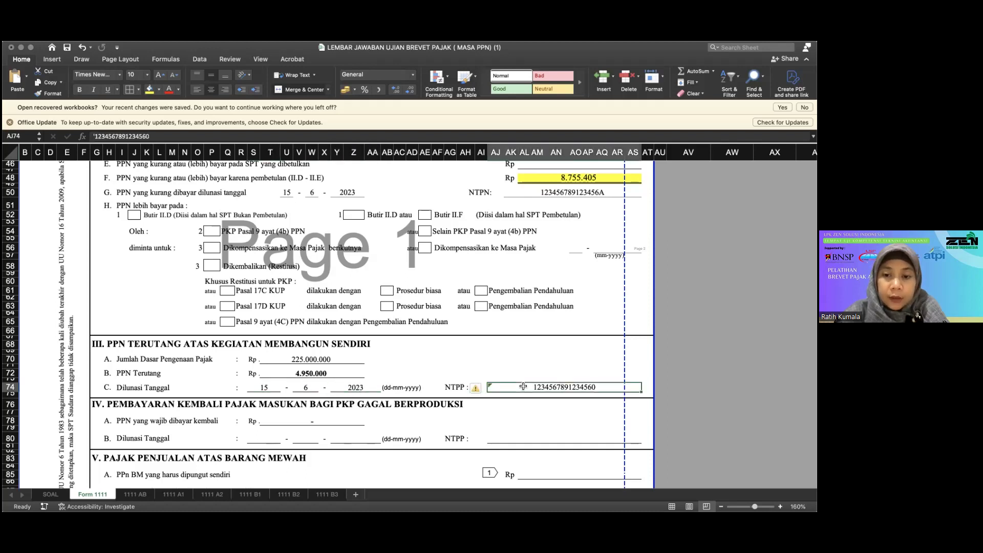
Step: Review section IV on input tax repayment and section V on luxury goods sales tax in Form 1111
scroll(389, 407, "down", 2)
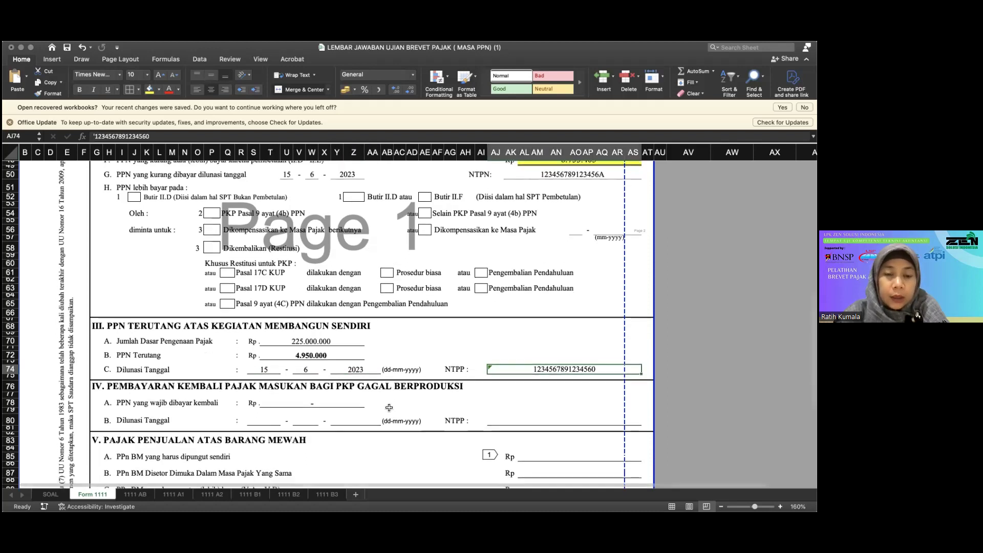
scroll(389, 406, "down", 6)
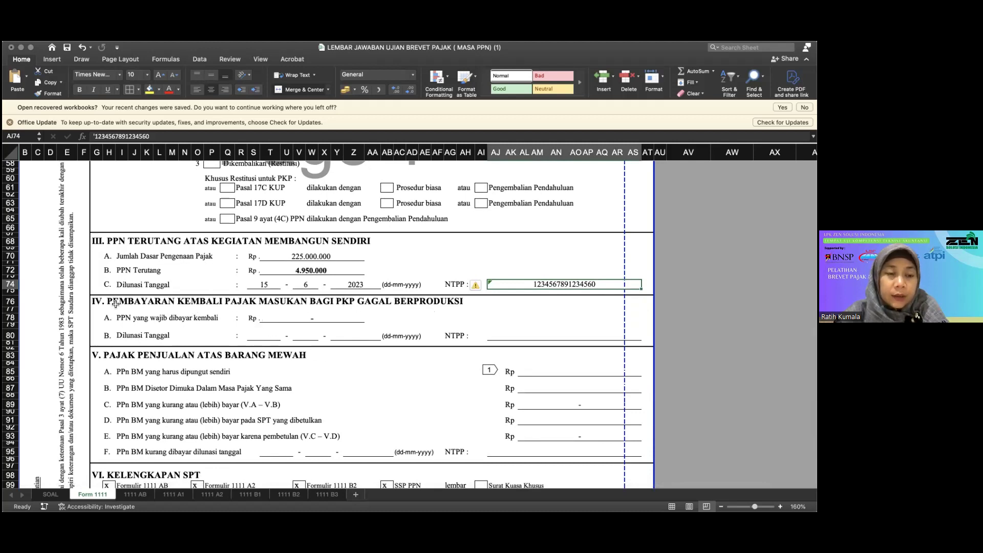
left_click(100, 300)
scroll(107, 365, "down", 1)
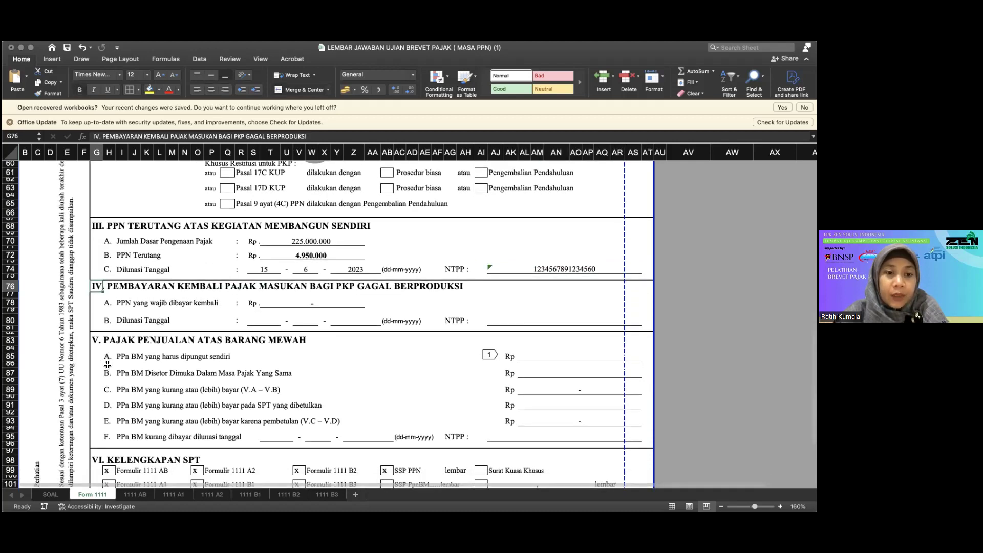
scroll(107, 364, "down", 2)
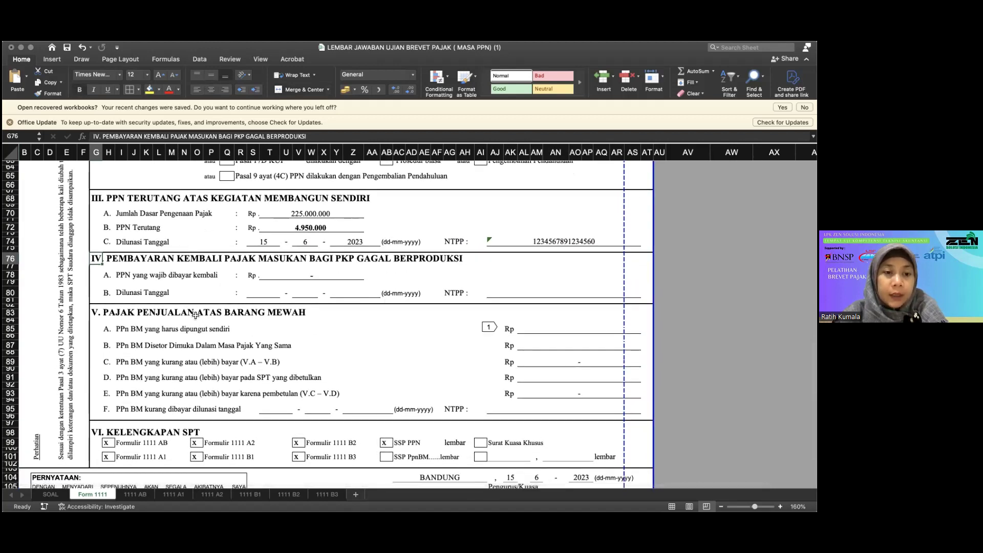
left_click(100, 329)
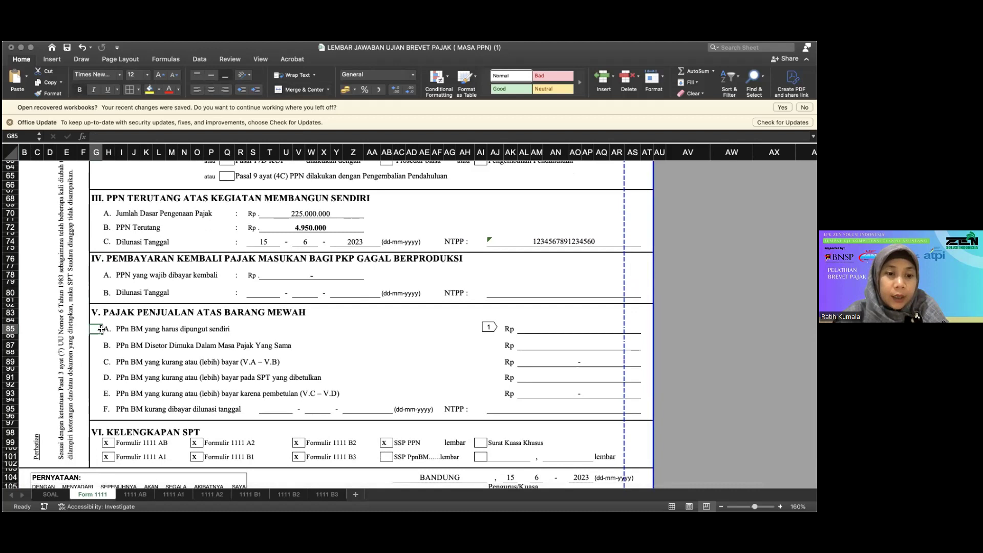
Step: Center the x marks for Formulir 1111 AB and Formulir 1111 A1 horizontally in section VI of Form 1111
left_click(107, 409)
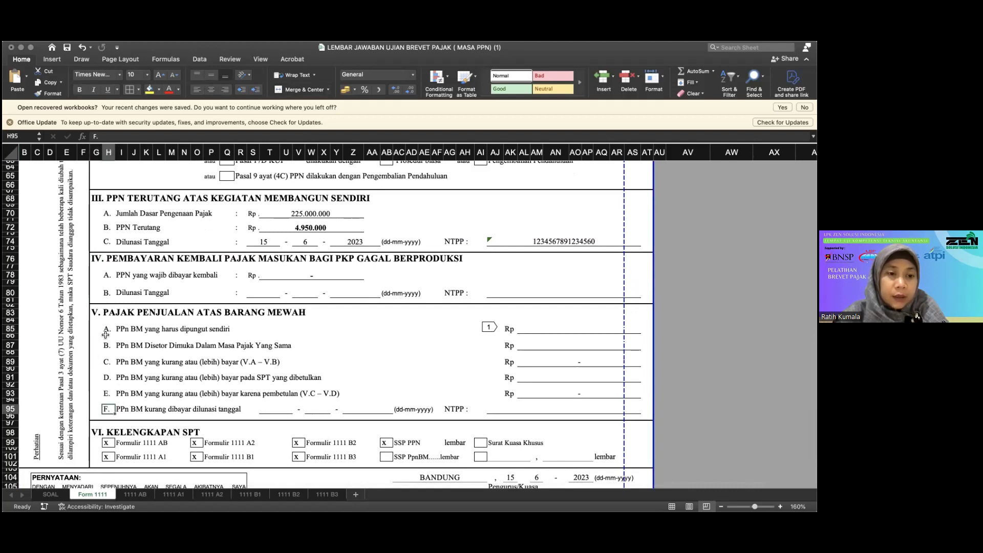
scroll(126, 362, "down", 4)
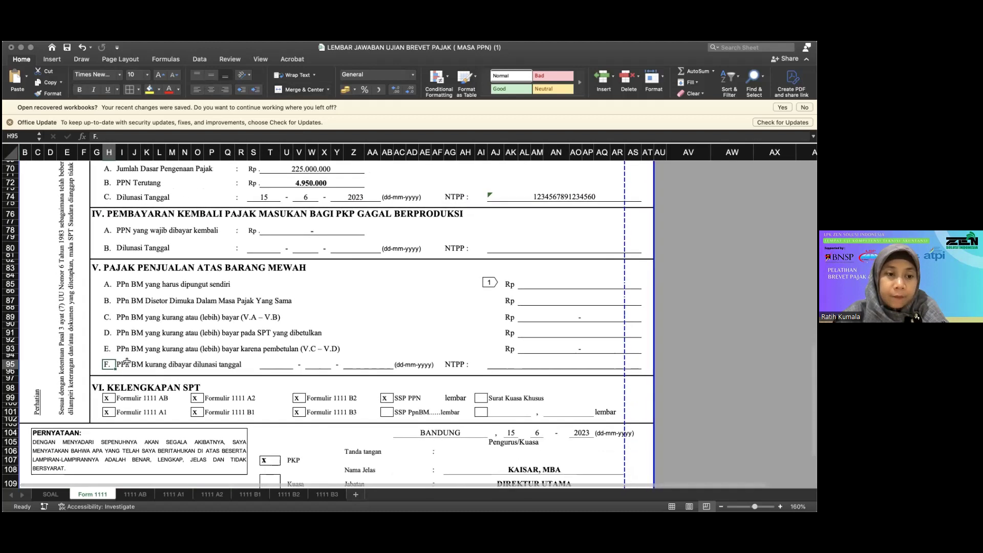
scroll(126, 361, "down", 1)
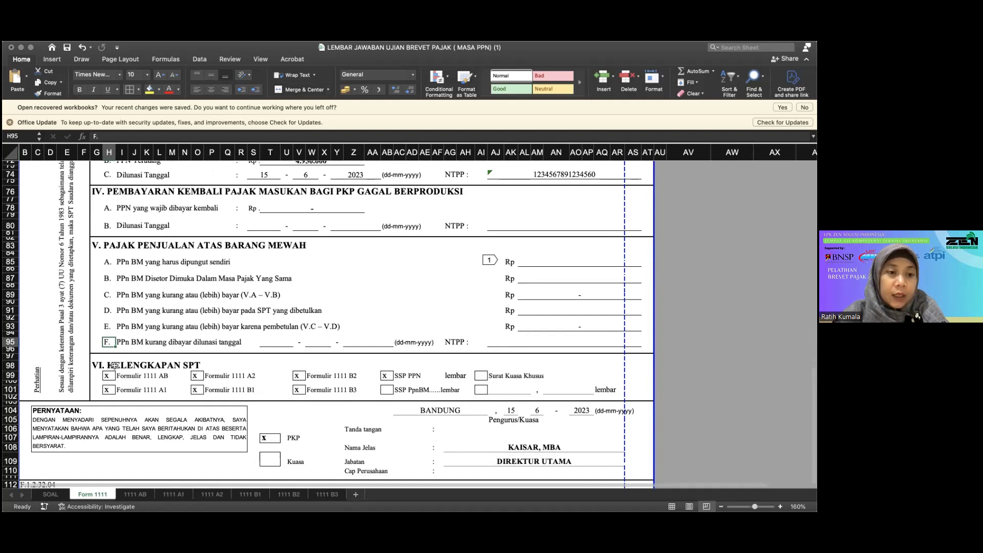
left_click(97, 367)
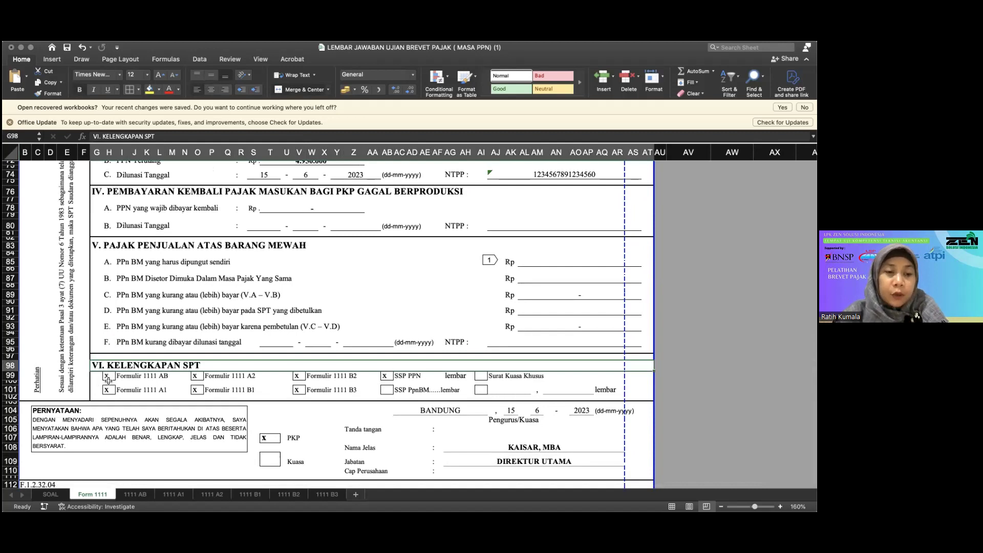
mouse_move(109, 379)
left_mouse_down()
mouse_move(106, 387)
mouse_move(112, 376)
left_mouse_up()
key("super+z")
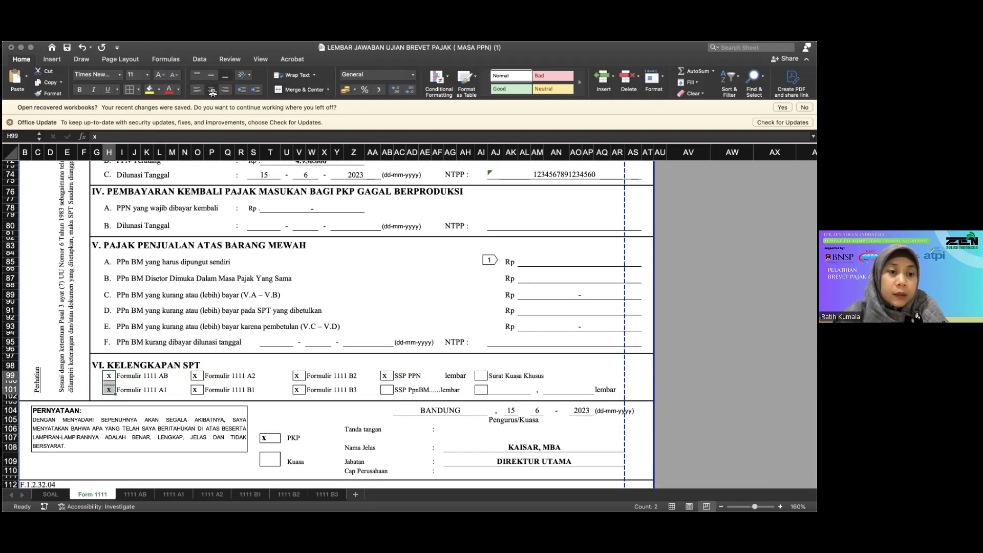
left_click(133, 392)
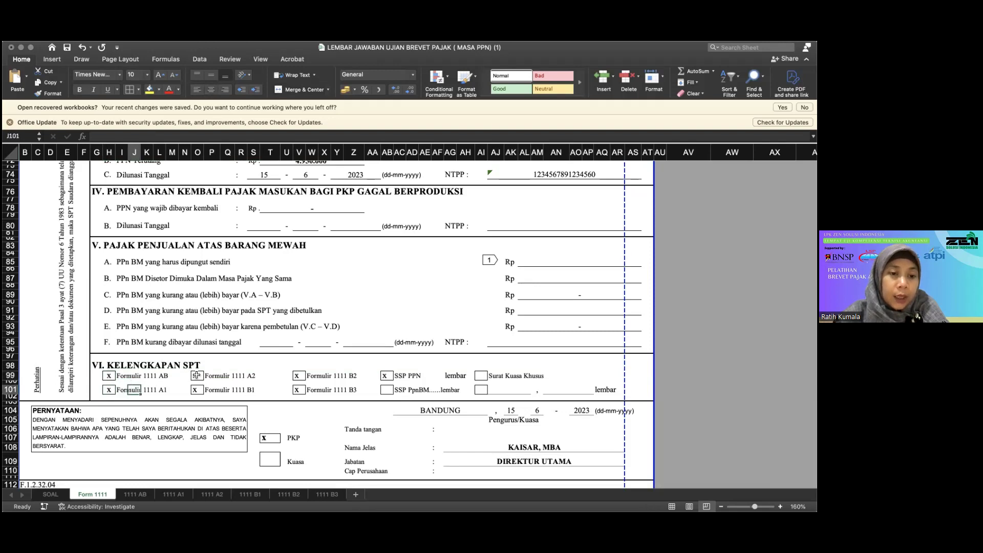
Step: Center the x marks for Formulir 1111 A2 and Formulir 1111 B1 horizontally and vertically in their boxes
left_click_drag(197, 375, 196, 390)
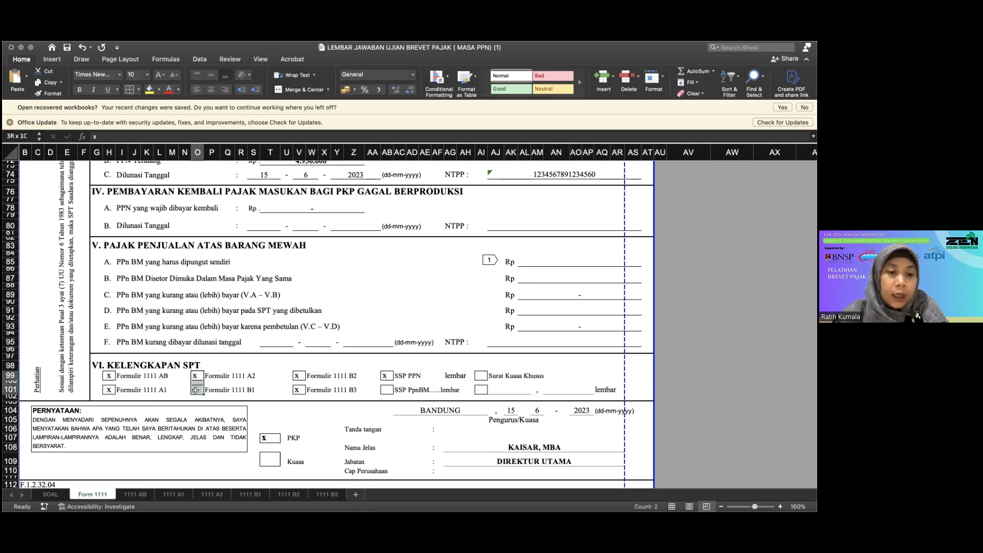
left_click(213, 90)
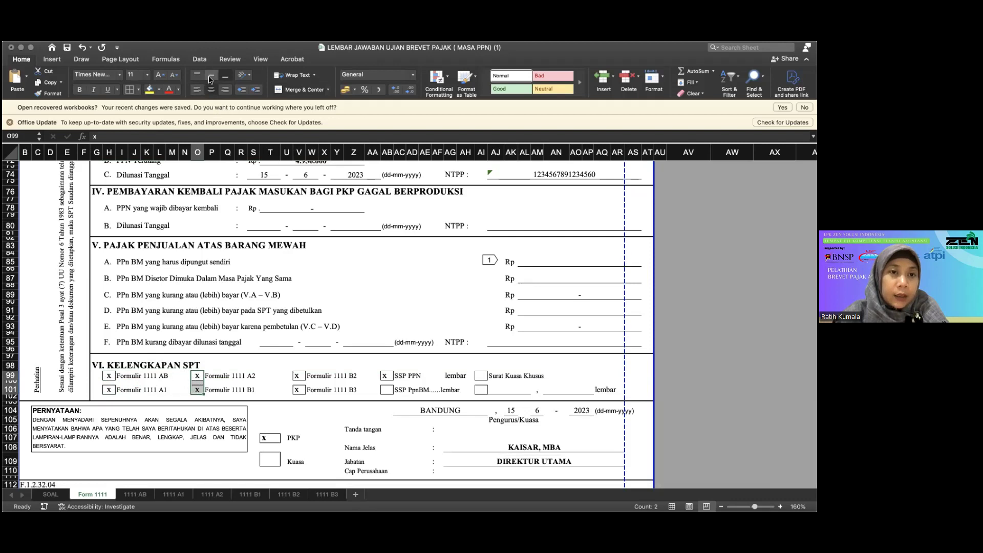
left_click(211, 78)
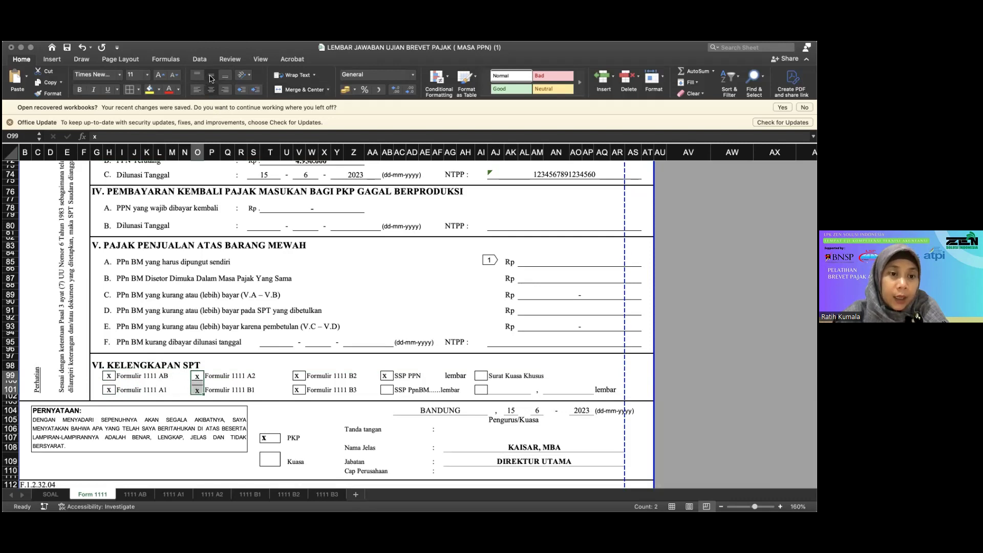
left_click(243, 388)
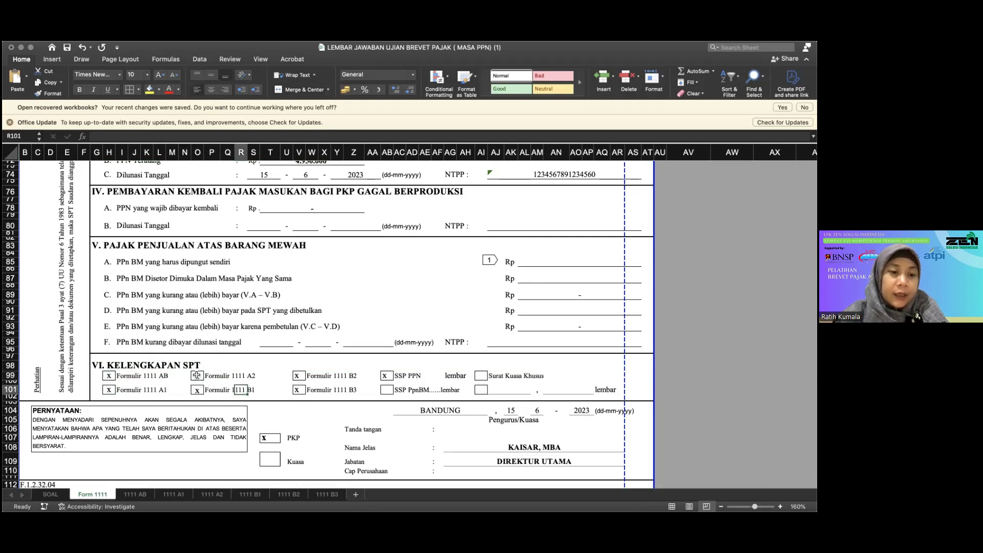
left_click_drag(198, 376, 197, 390)
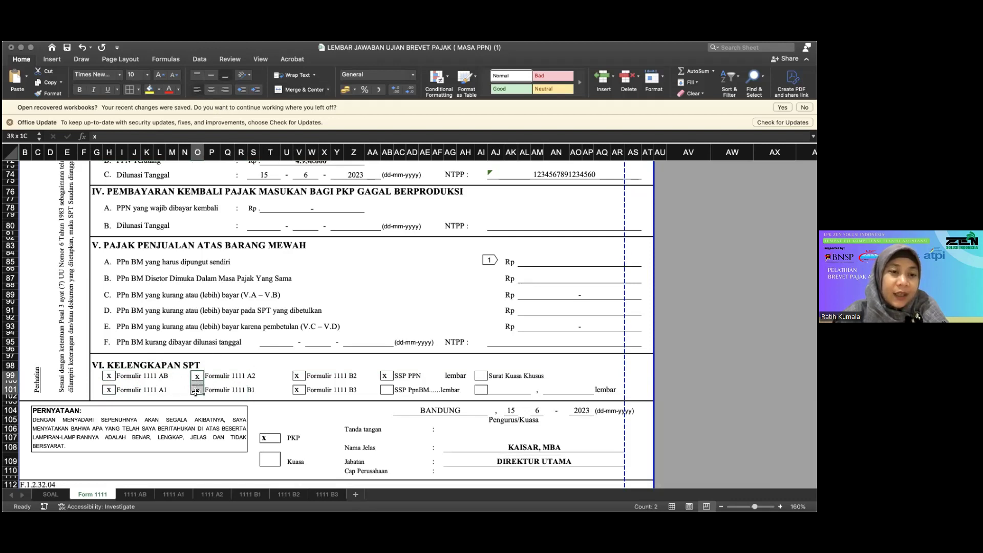
left_click(224, 390)
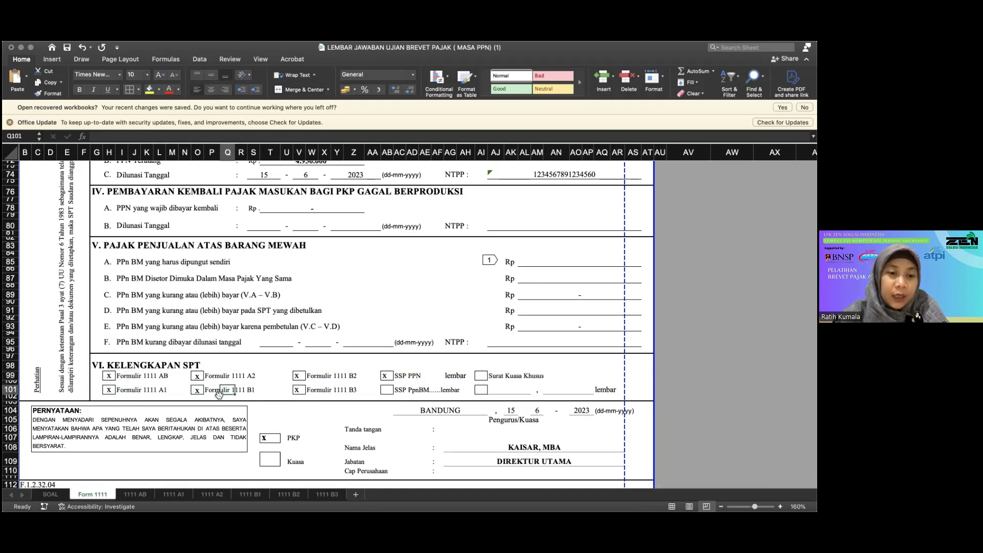
Step: Center the x marks for Formulir 1111 B2, Formulir 1111 B3 and SSP PPN horizontally and vertically in their boxes
left_click_drag(304, 376, 299, 391)
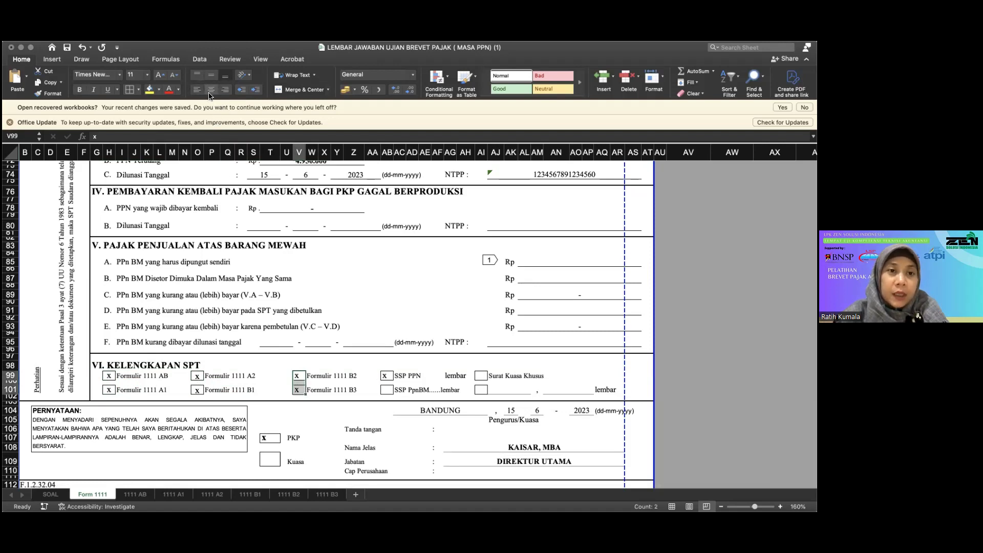
left_click(211, 77)
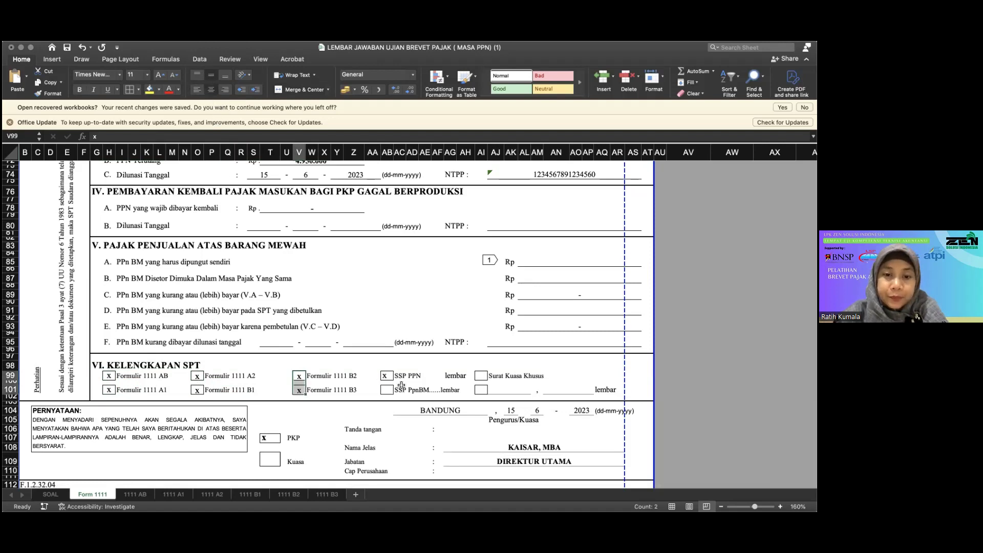
left_click(385, 375)
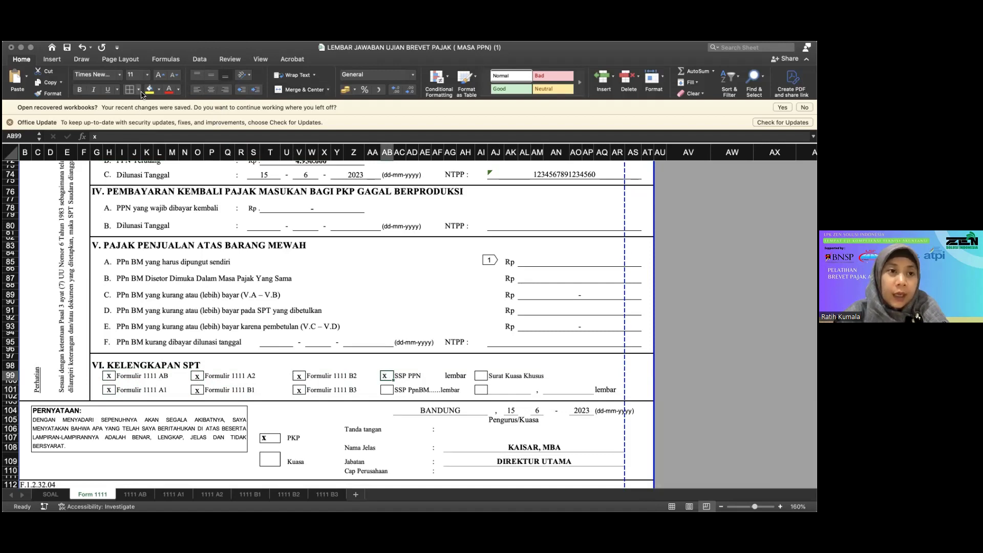
left_click(211, 90)
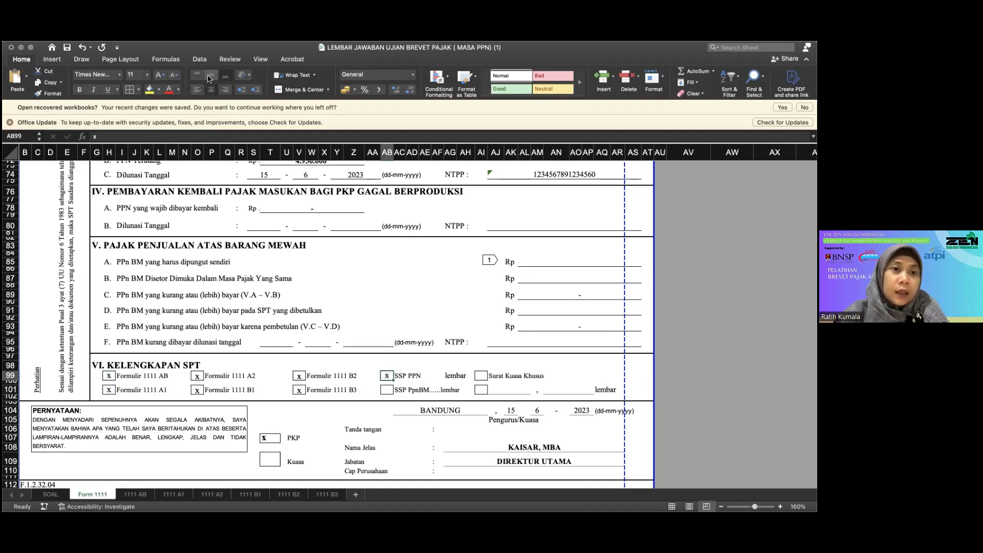
left_click(209, 77)
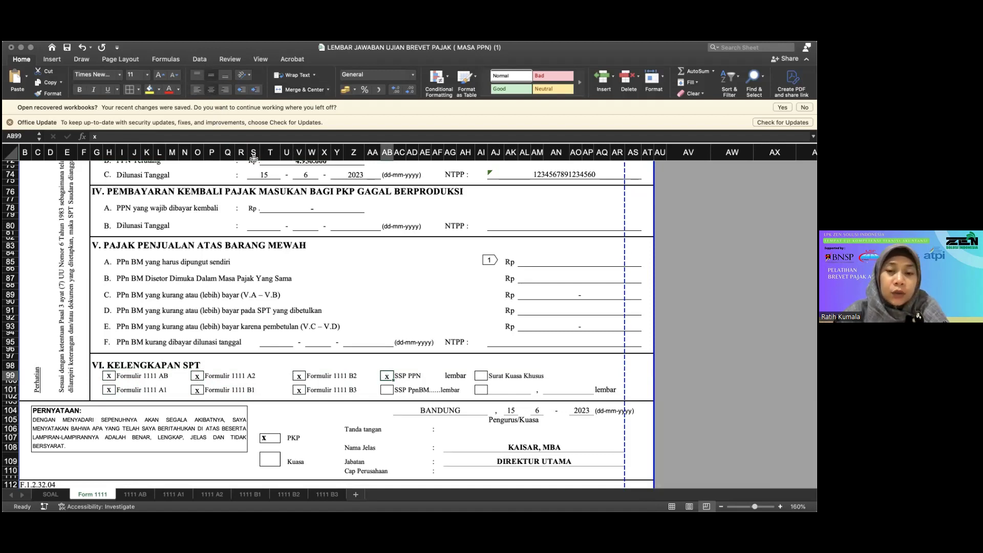
left_click(429, 375)
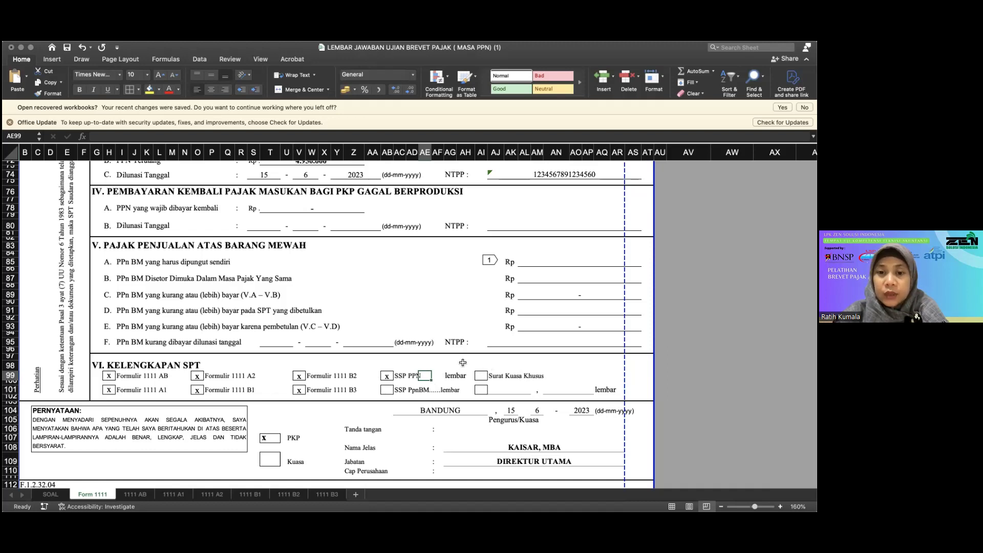
Step: Center the x mark in the PKP declaration box horizontally, with bottom vertical alignment
scroll(368, 366, "down", 5)
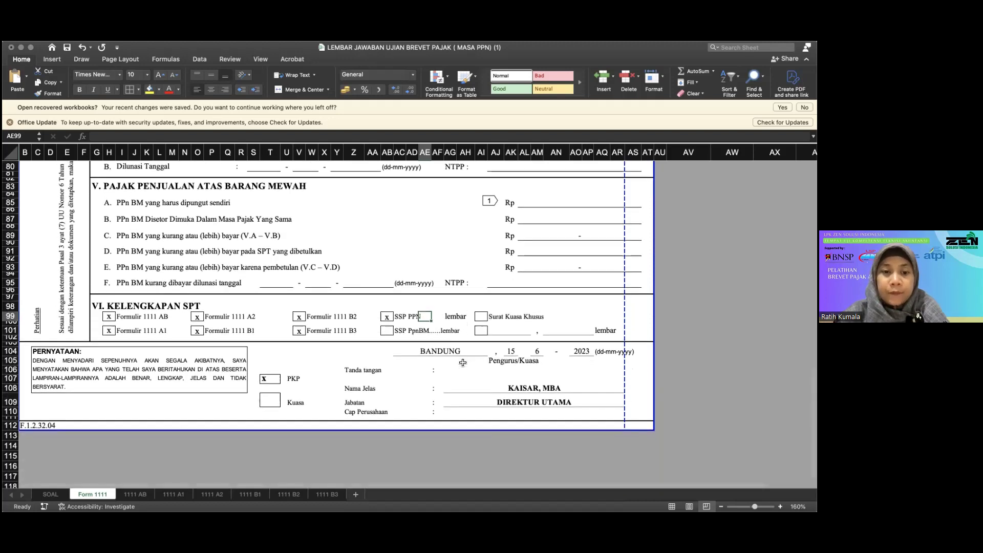
left_click(277, 384)
left_click(212, 91)
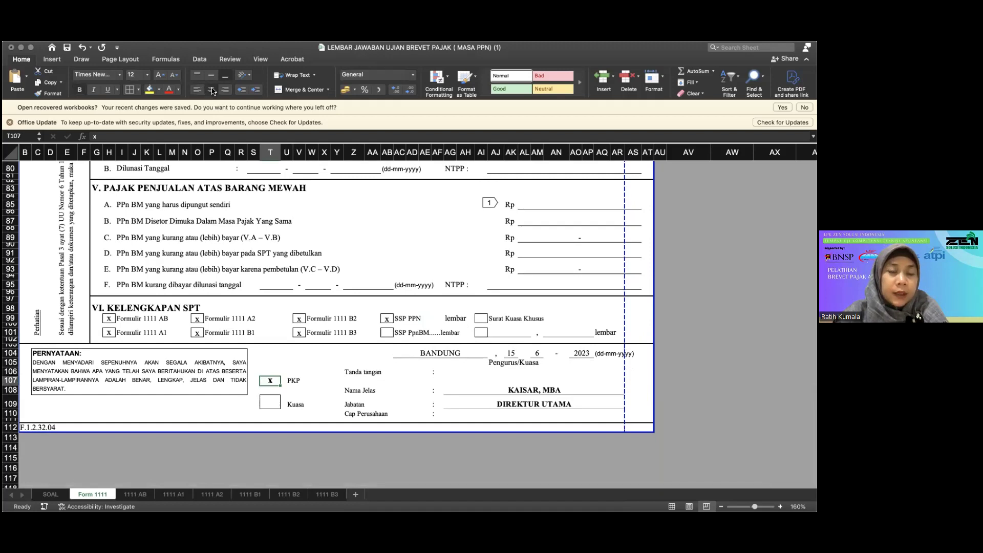
left_click(211, 75)
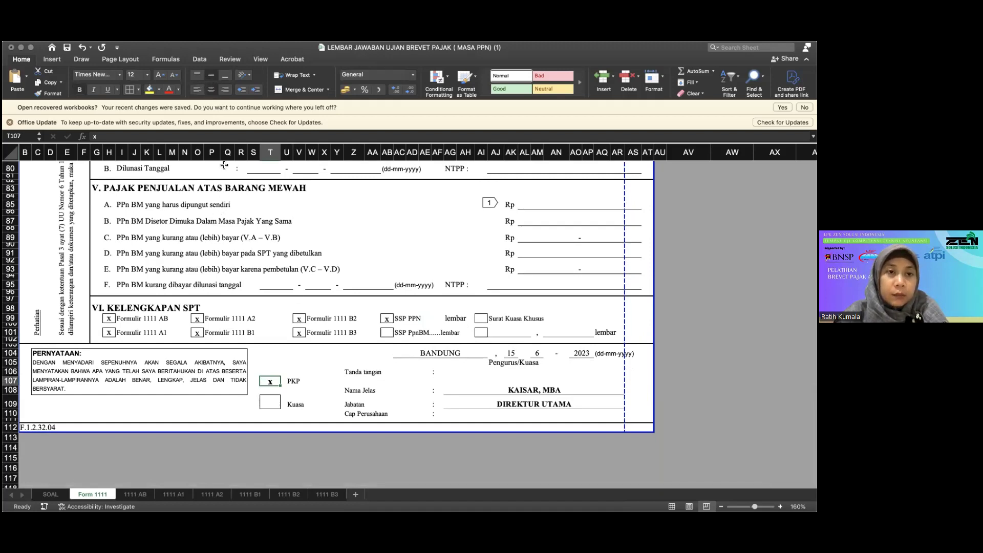
left_click(210, 78)
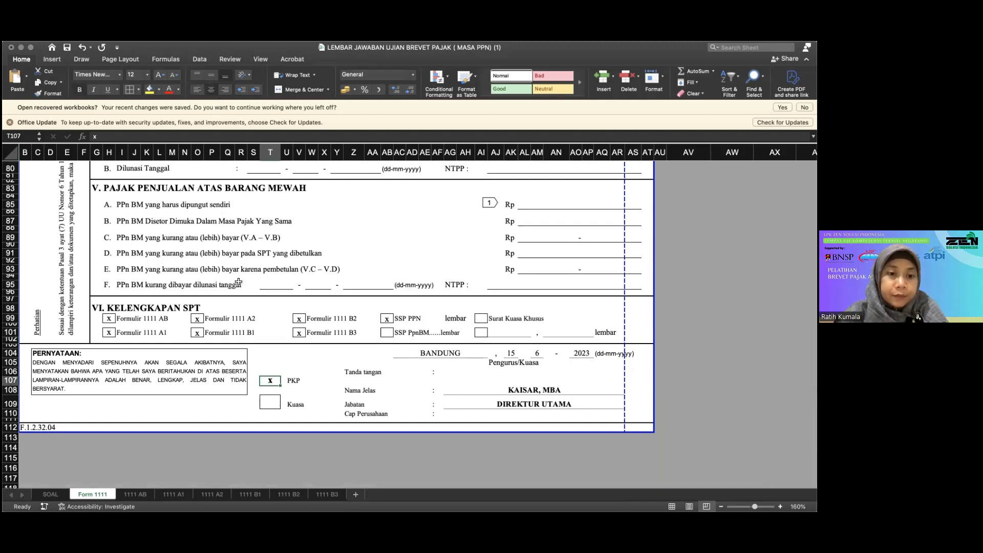
Step: Return the x marks for Formulir 1111 A2, B1, B2 and B3 to bottom vertical alignment, matching those for 1111 AB and A1
left_click_drag(109, 318, 108, 333)
left_click(211, 77)
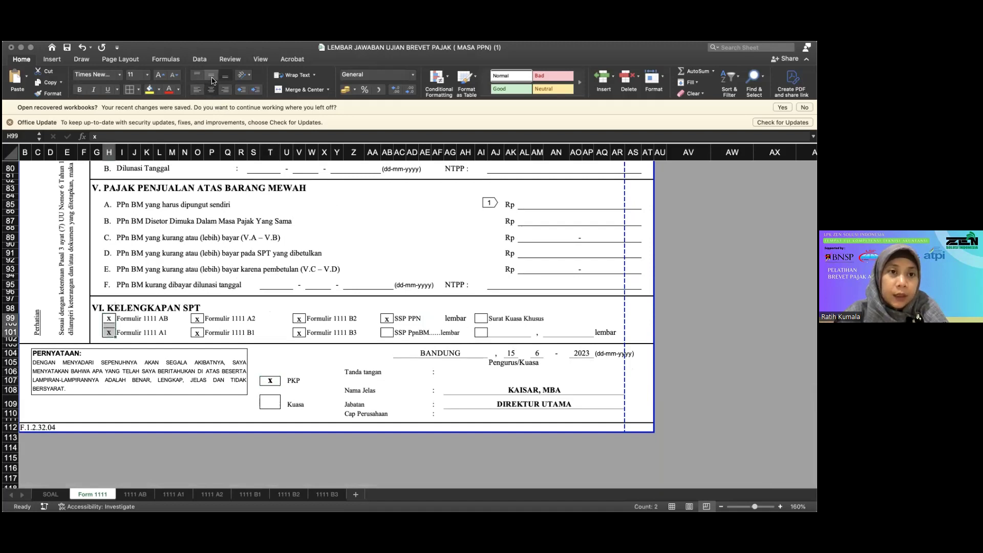
left_click(197, 319)
left_click_drag(197, 320, 198, 331)
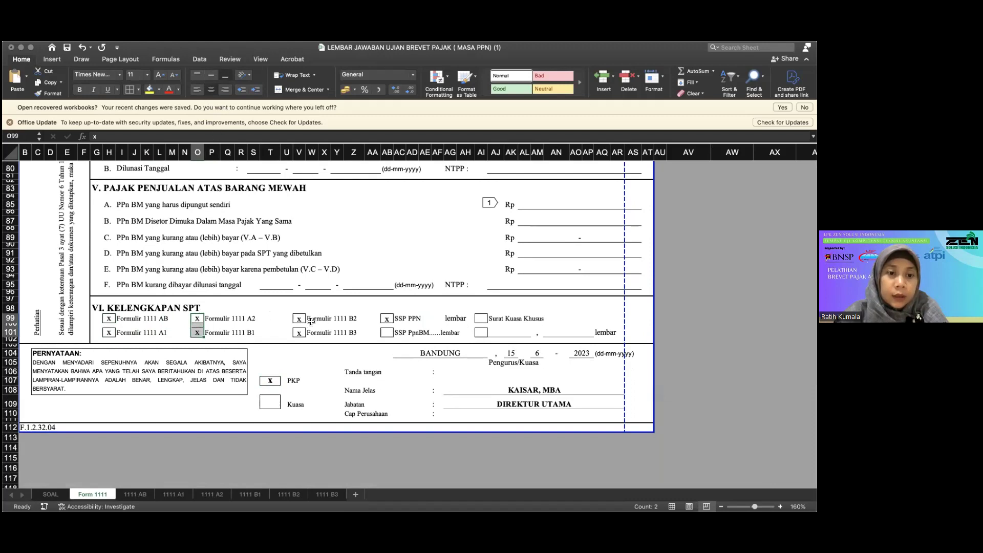
left_click_drag(299, 319, 300, 333)
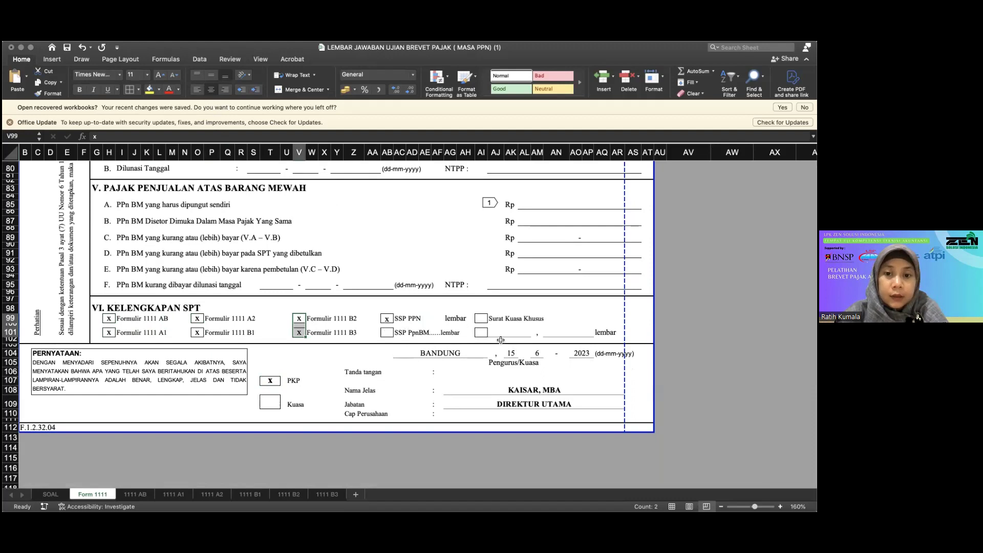
Step: Check the place, day, month and year of signing in the declaration block of Form 1111
left_click(509, 353)
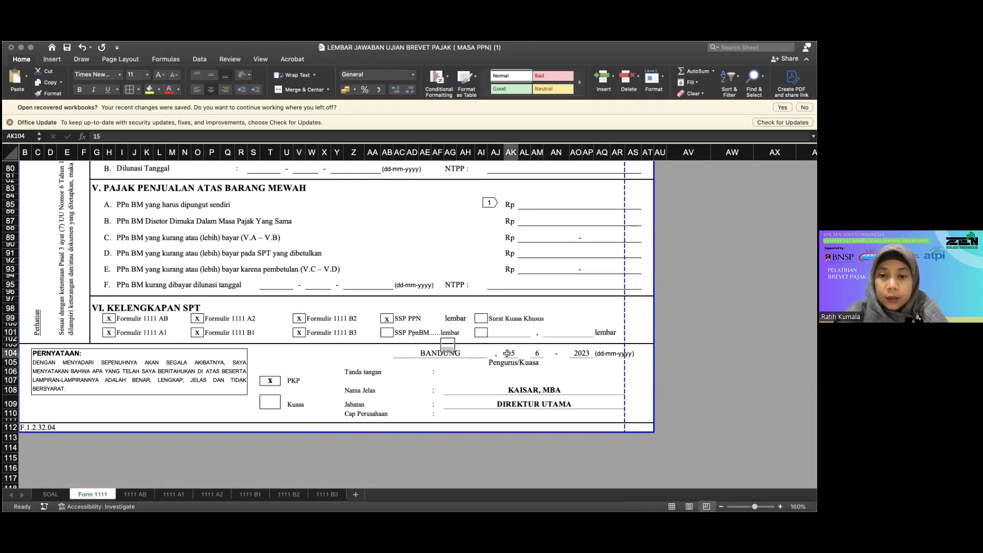
left_click(441, 352)
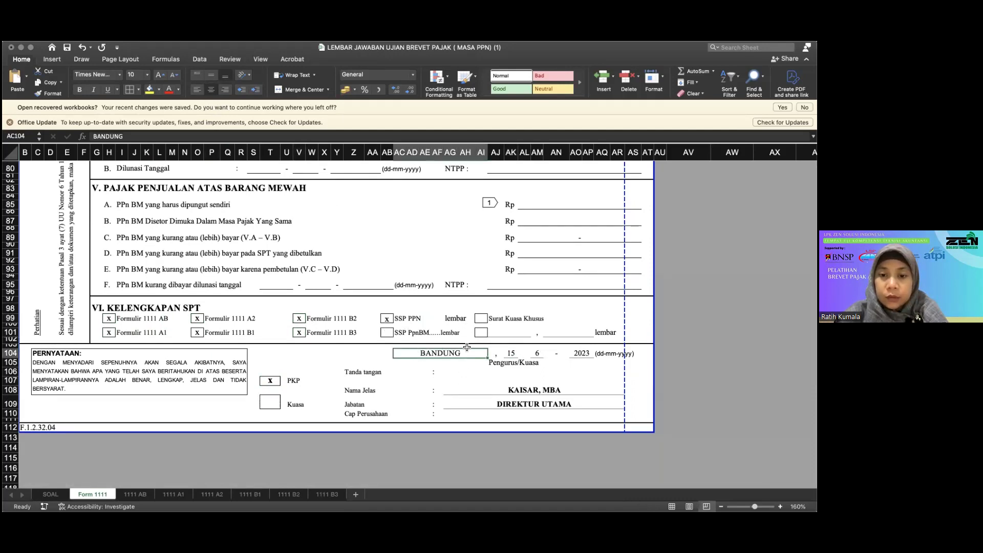
left_click(510, 353)
left_click(534, 353)
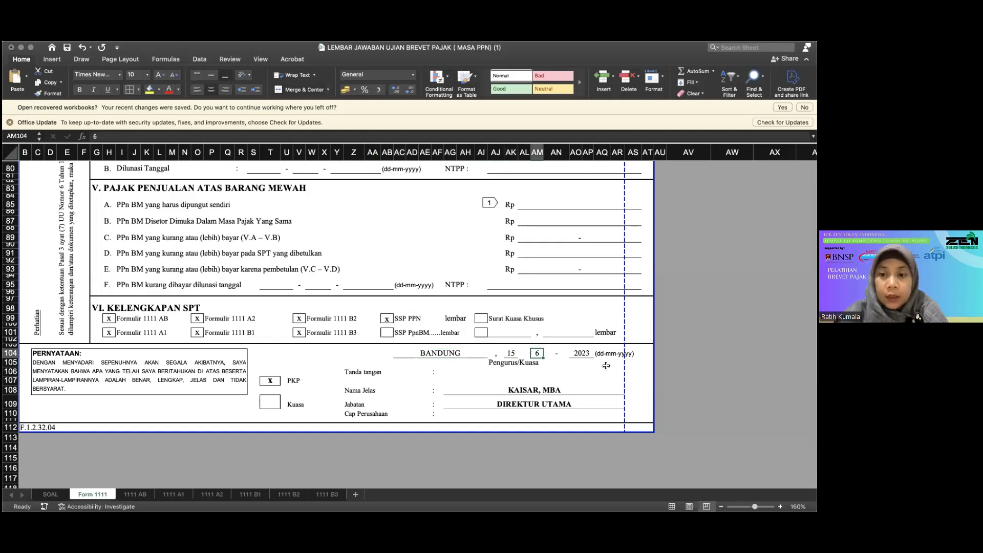
left_click(585, 354)
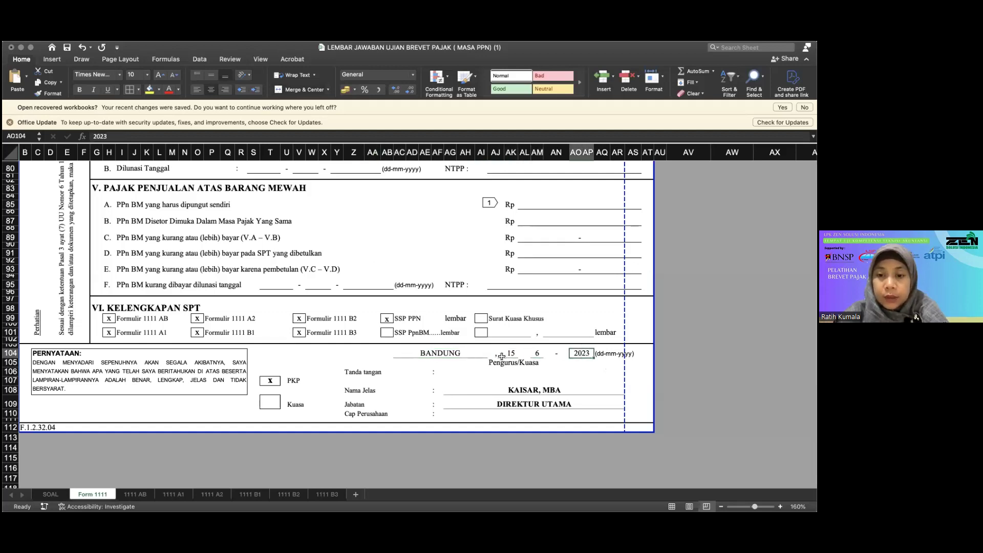
Step: Enter the signatory's name as the signature in the Tanda tangan row
left_click(453, 371)
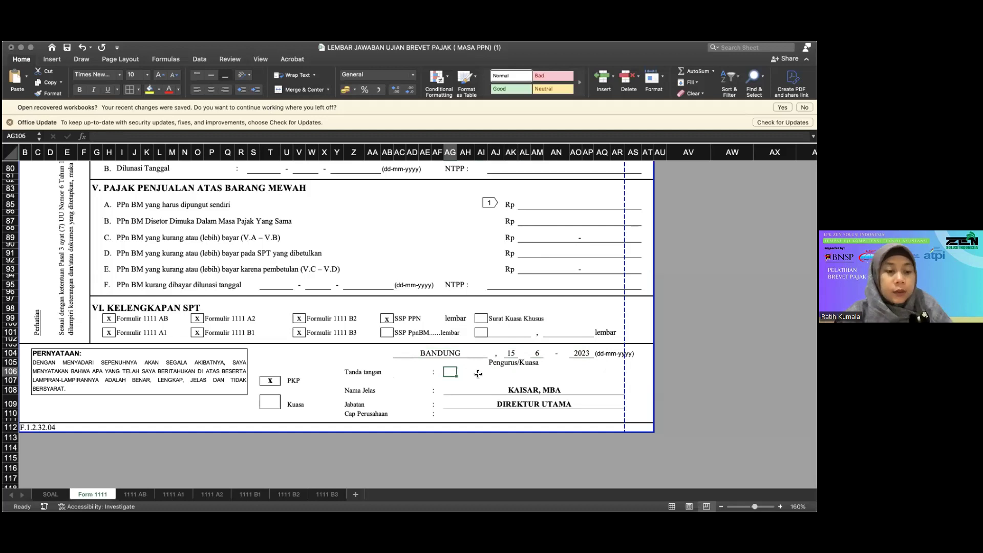
type("KAS")
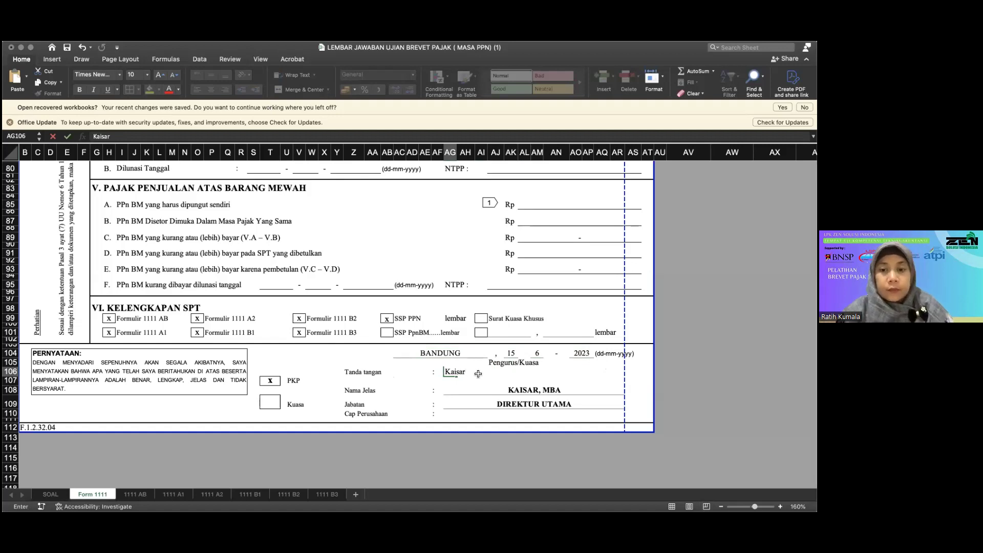
key("Tab")
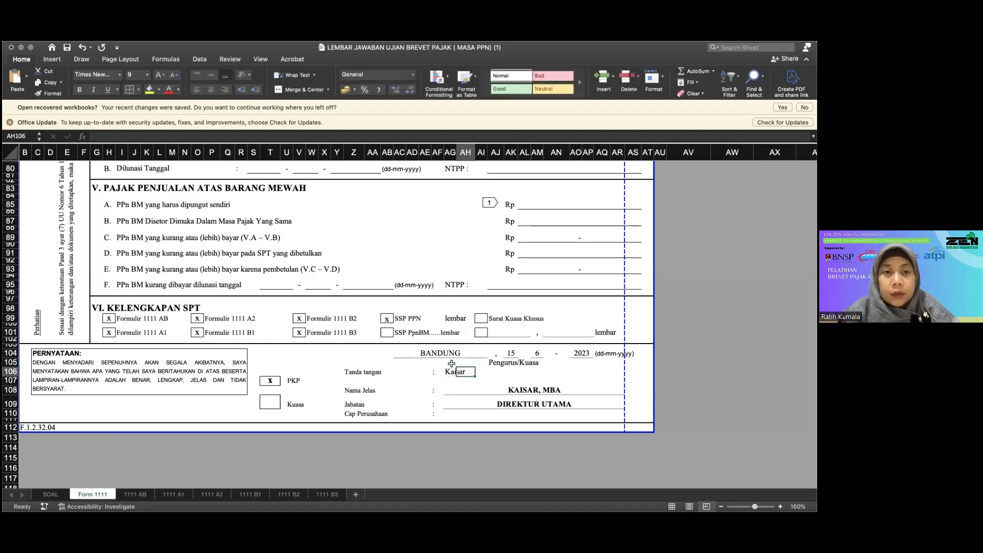
Step: Apply the Embassy BT script font to the signature in the Tanda tangan row of the declaration
left_click(121, 78)
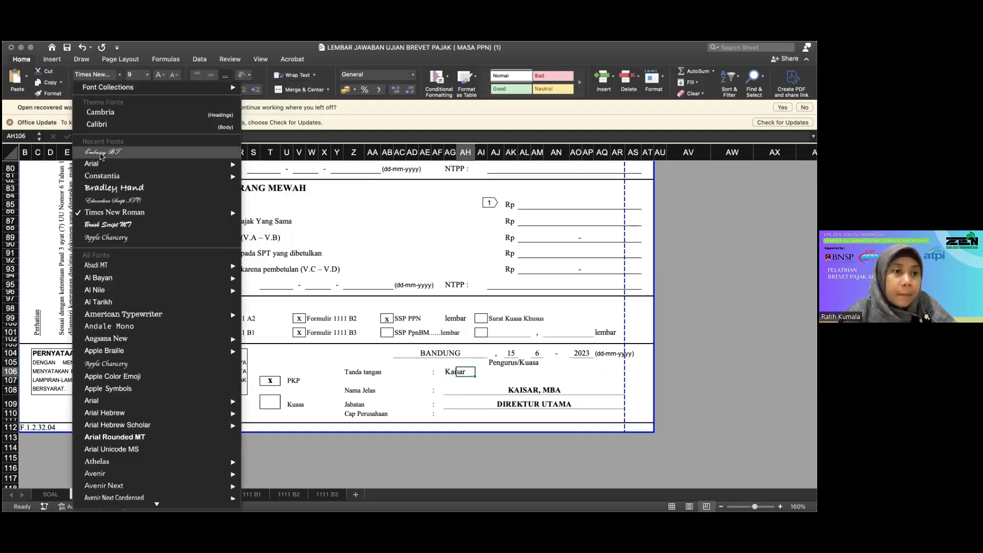
left_click(102, 152)
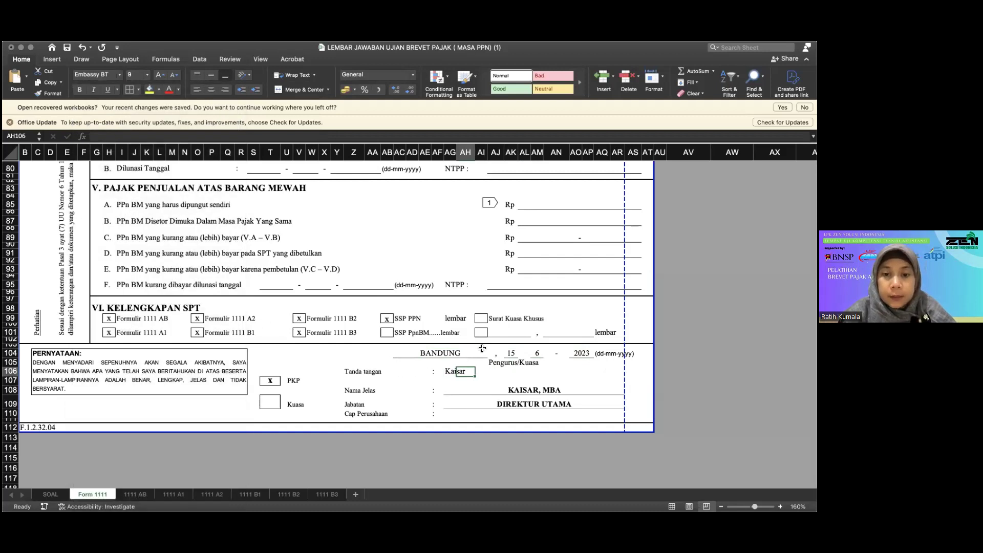
left_click(443, 371)
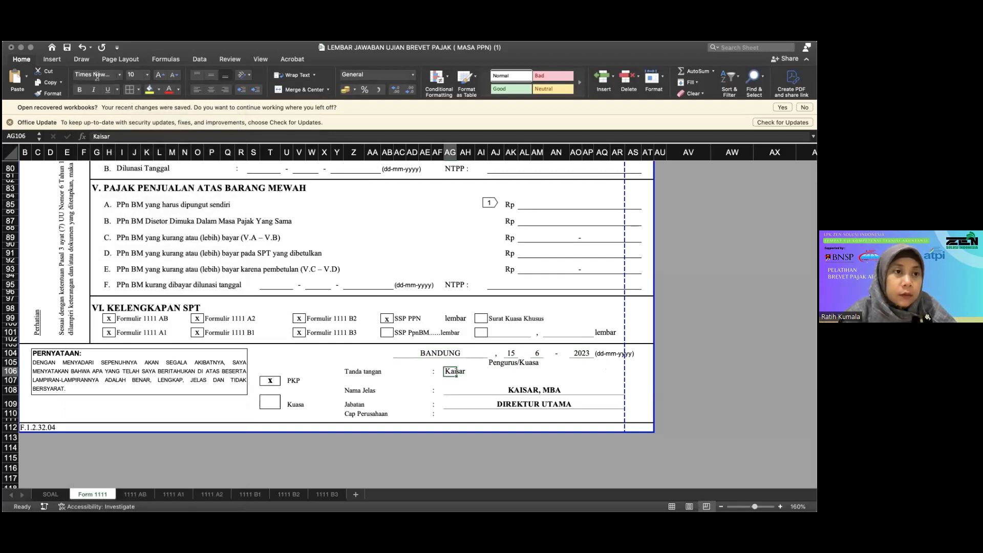
left_click(120, 75)
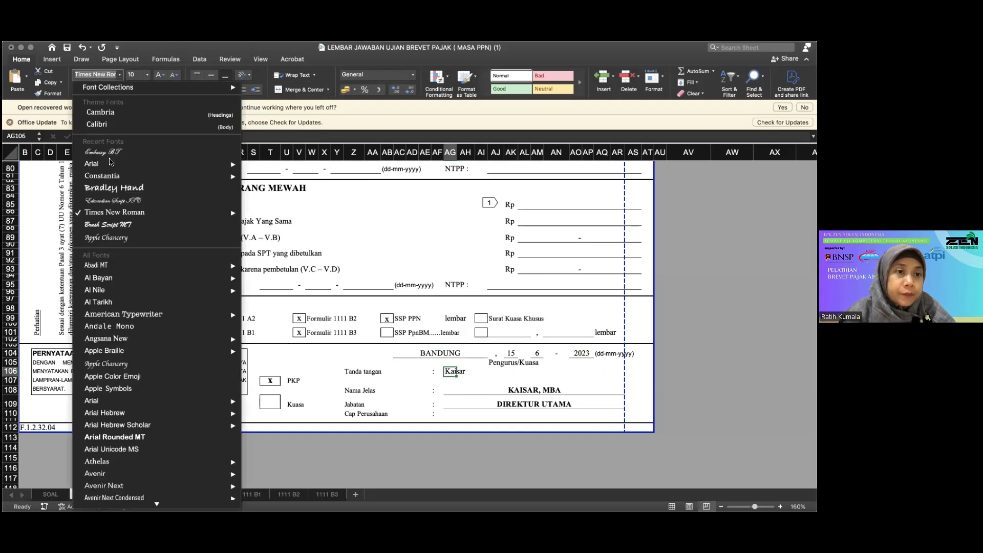
left_click(107, 151)
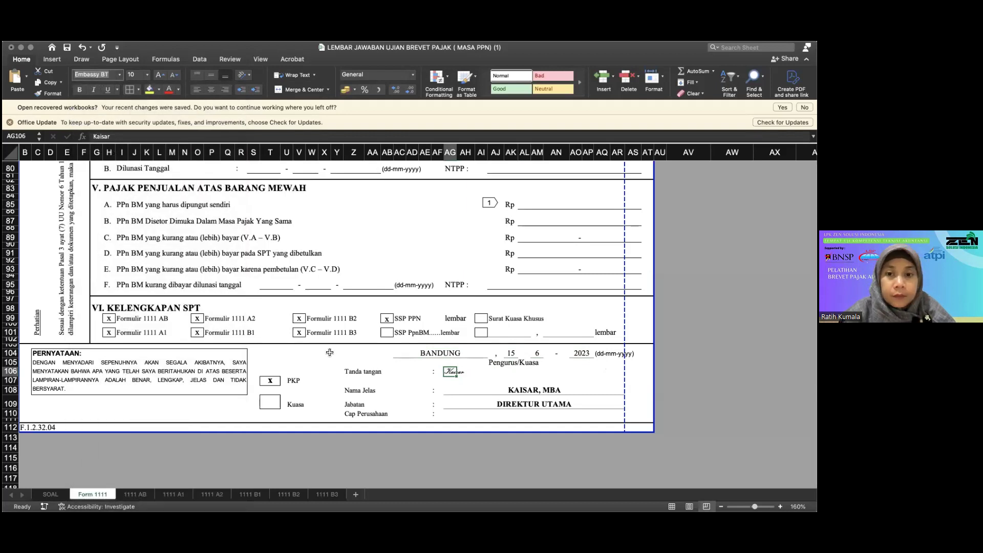
left_click(465, 380)
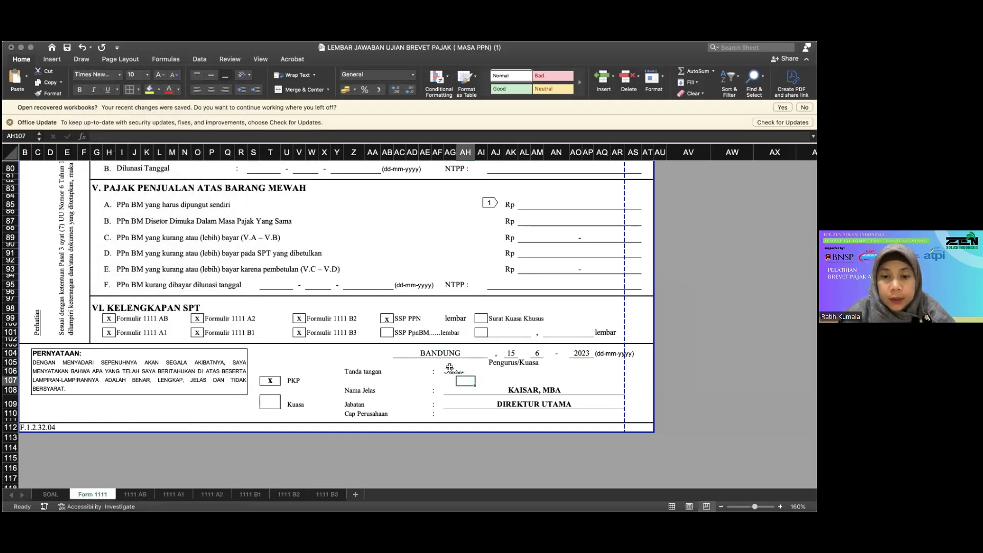
left_click(451, 371)
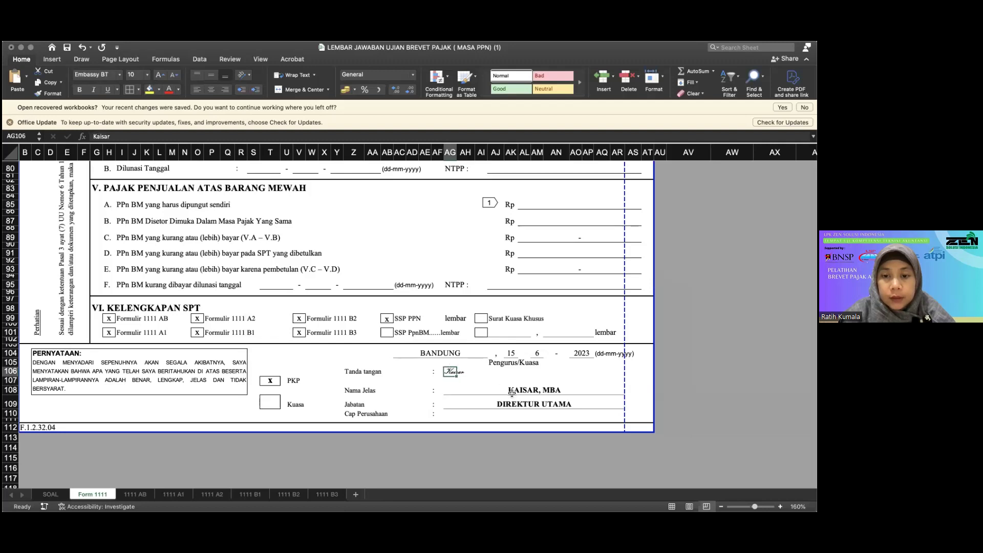
Step: Check the signatory's name and position, and compare the header of Form 1111 with the company data on the SOAL sheet
left_click(531, 396)
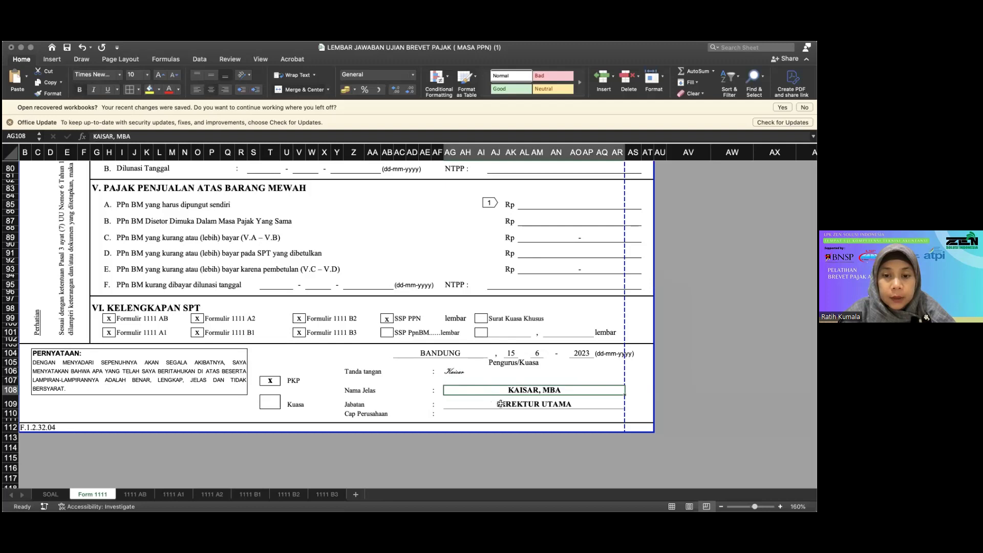
left_click(512, 404)
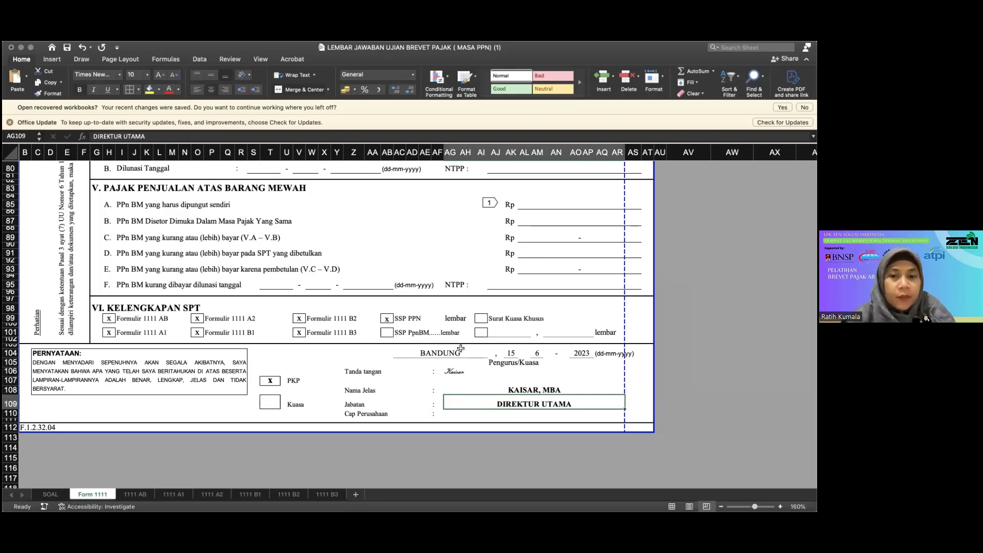
scroll(450, 374, "up", 7)
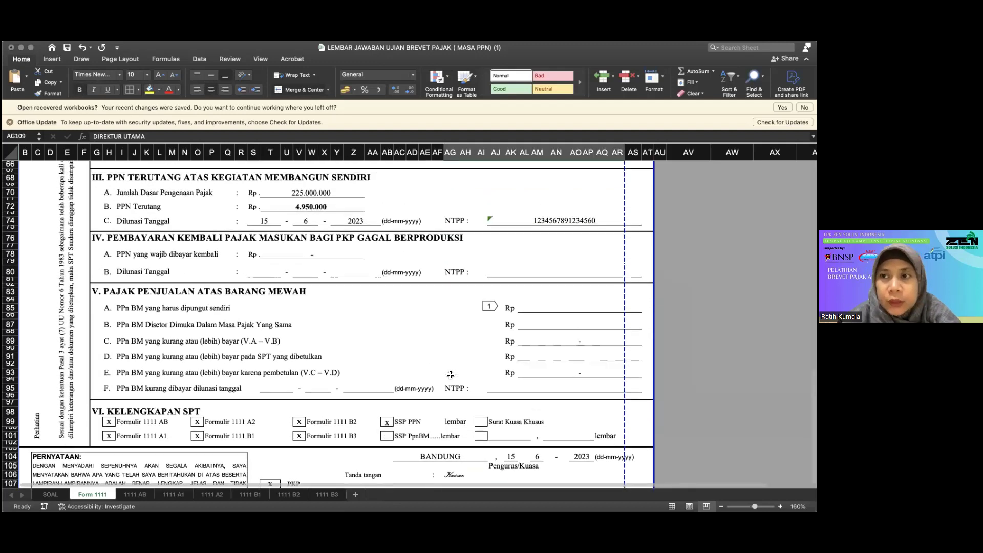
scroll(450, 374, "up", 15)
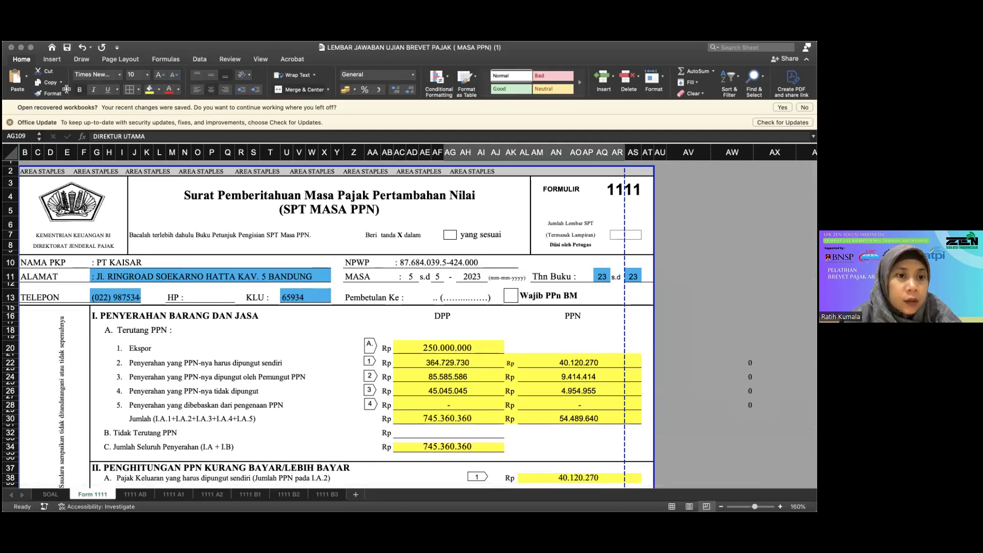
left_click(51, 495)
scroll(283, 311, "up", 8)
scroll(283, 311, "down", 1)
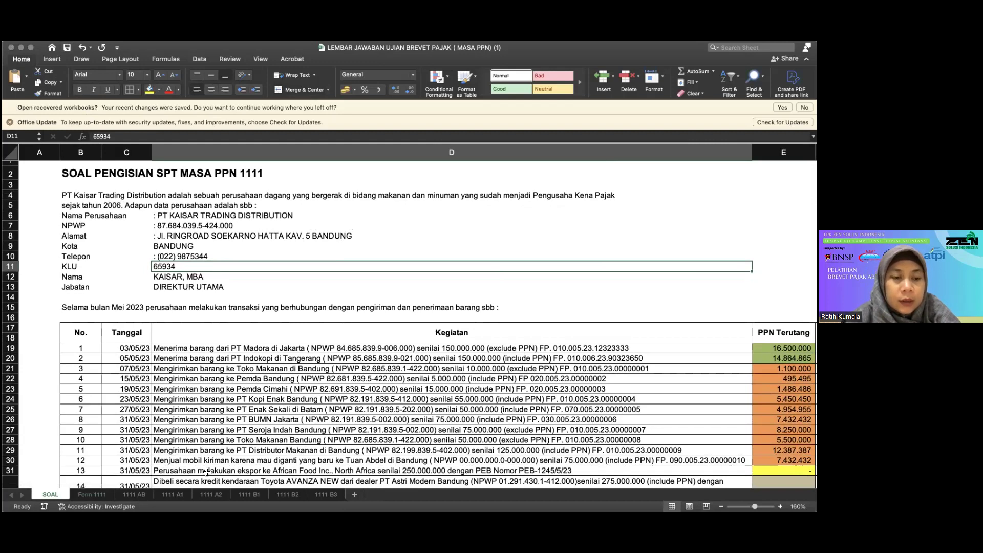
left_click(92, 495)
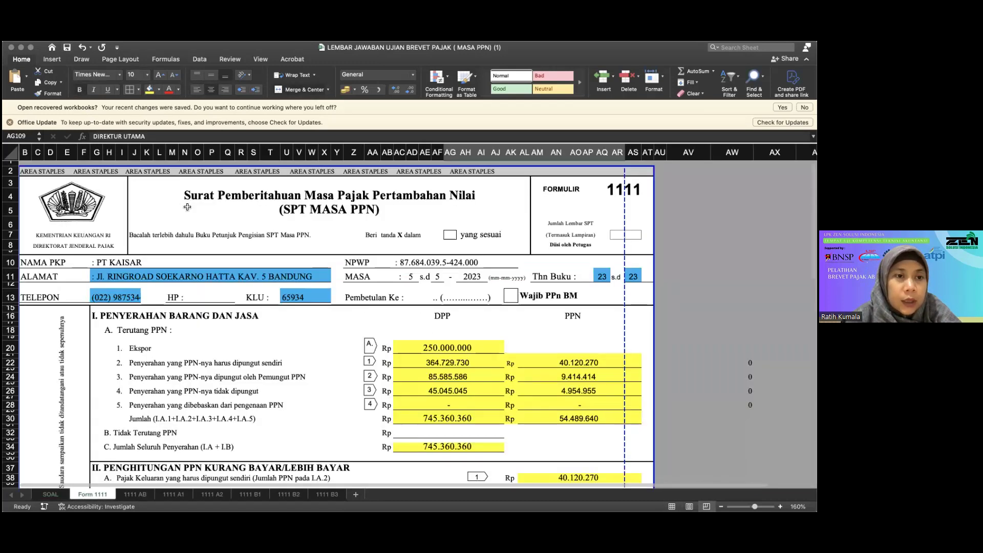
Step: Trace the NAMA PKP link on Form 1111 to its source on 1111 B3 and complete the name there as PT KAISAR TRADING DISTRIBUTION
left_click(117, 261)
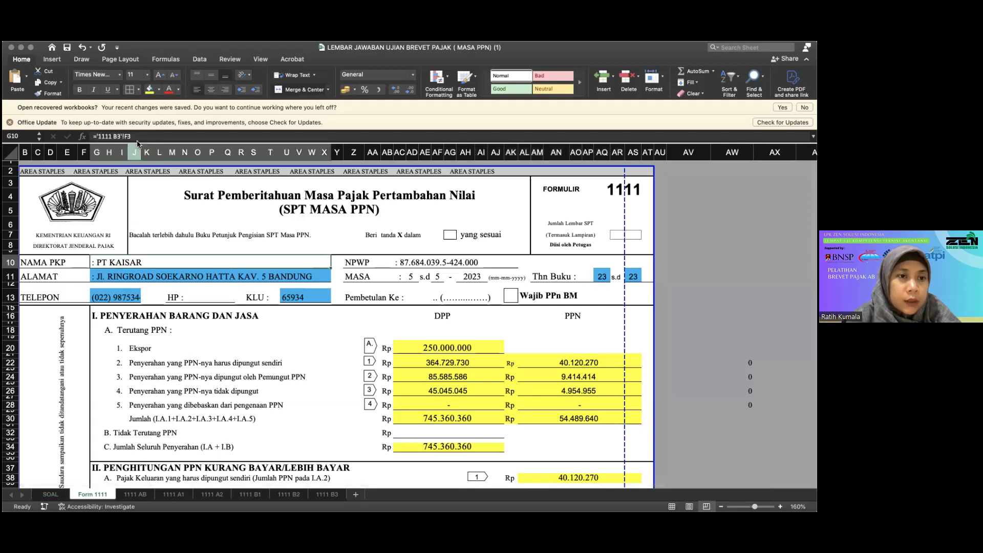
left_click(327, 495)
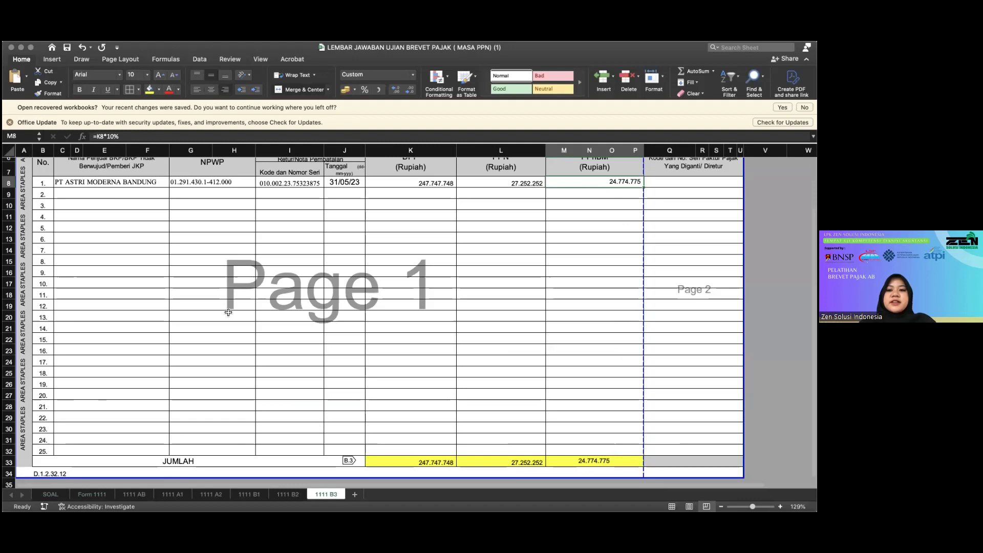
scroll(205, 230, "down", 1)
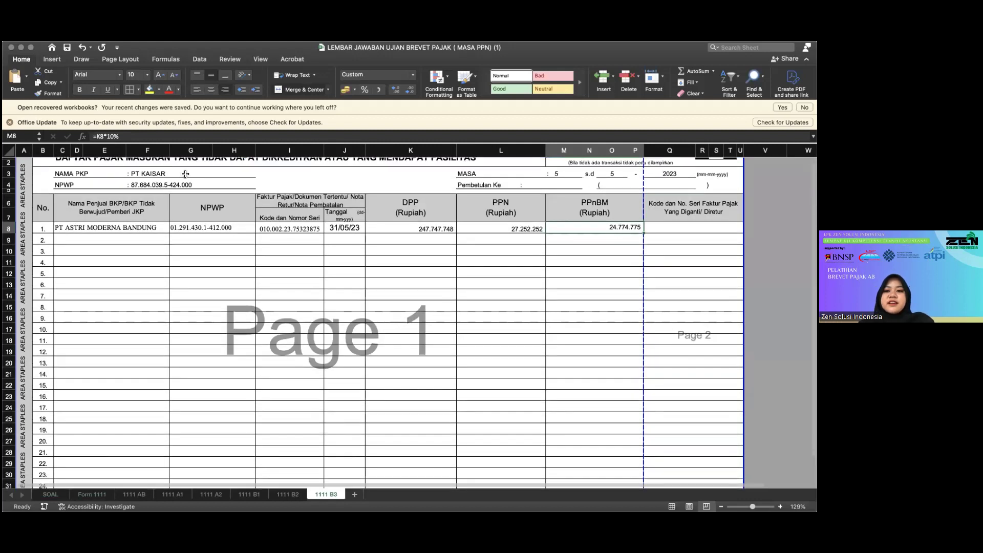
left_click(181, 174)
left_click(155, 173)
left_click(139, 137)
type("TRADING DIS")
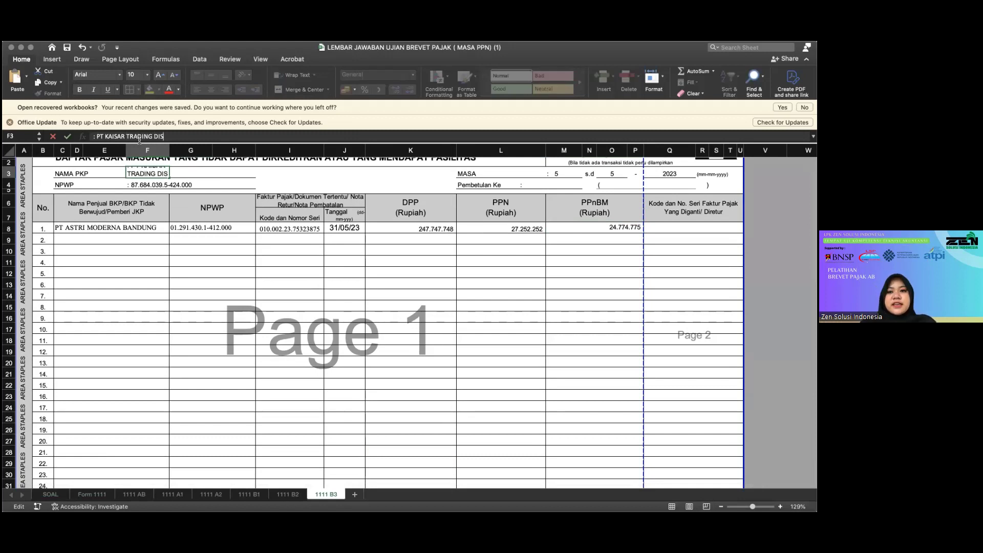
type("TRIBUTION")
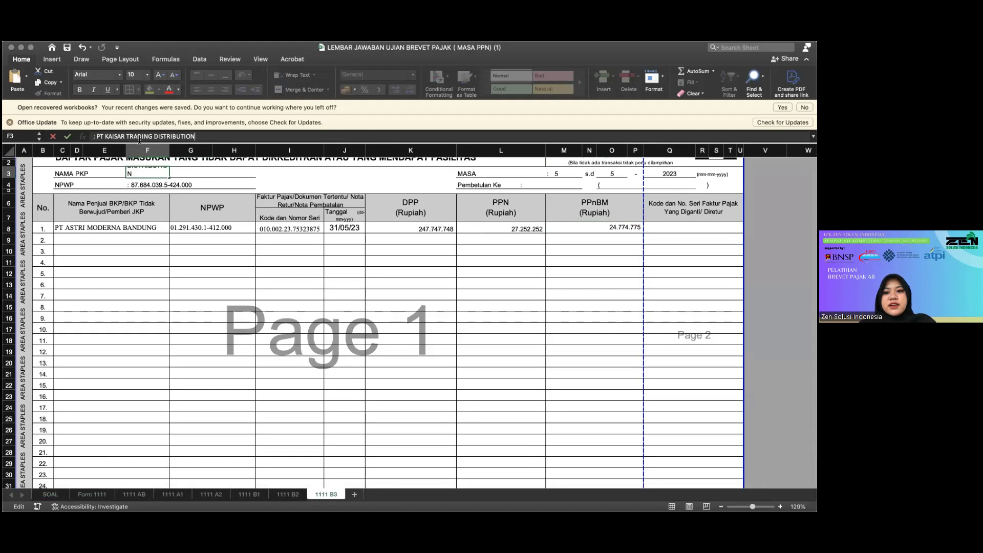
key("Return")
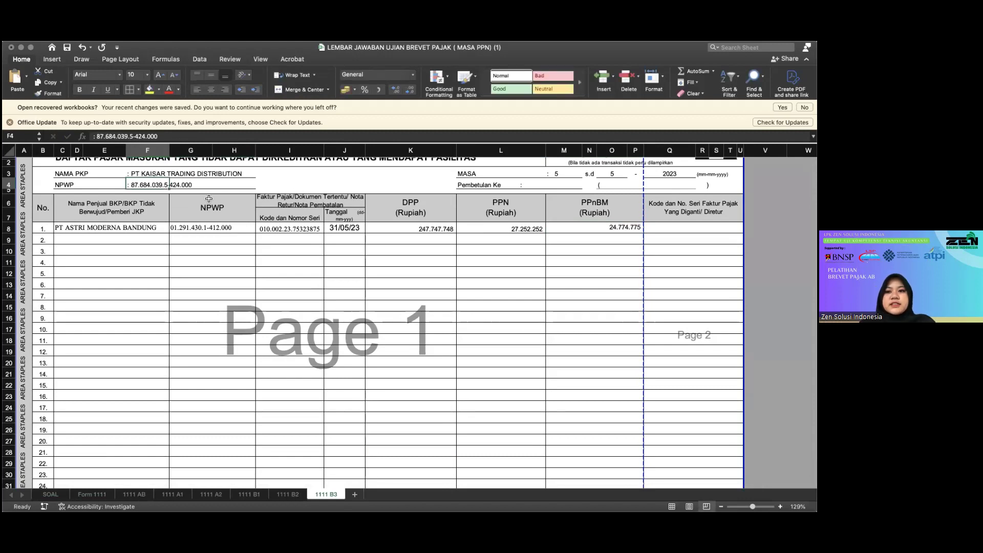
Step: Check the NAMA PKP header across the other attachment sheets, from 1111 B2 back to 1111 AB, and on Form 1111
left_click(288, 494)
scroll(244, 427, "up", 3)
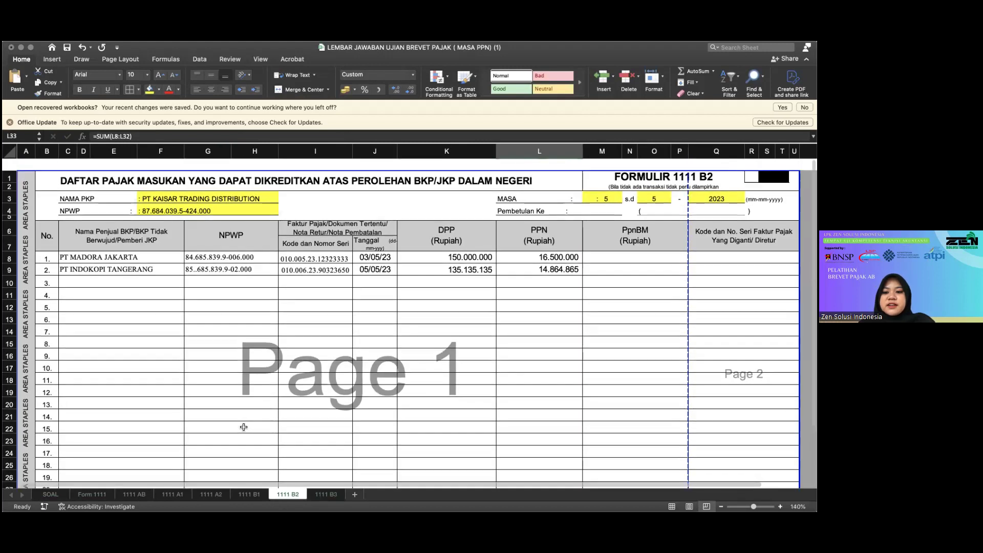
left_click(249, 494)
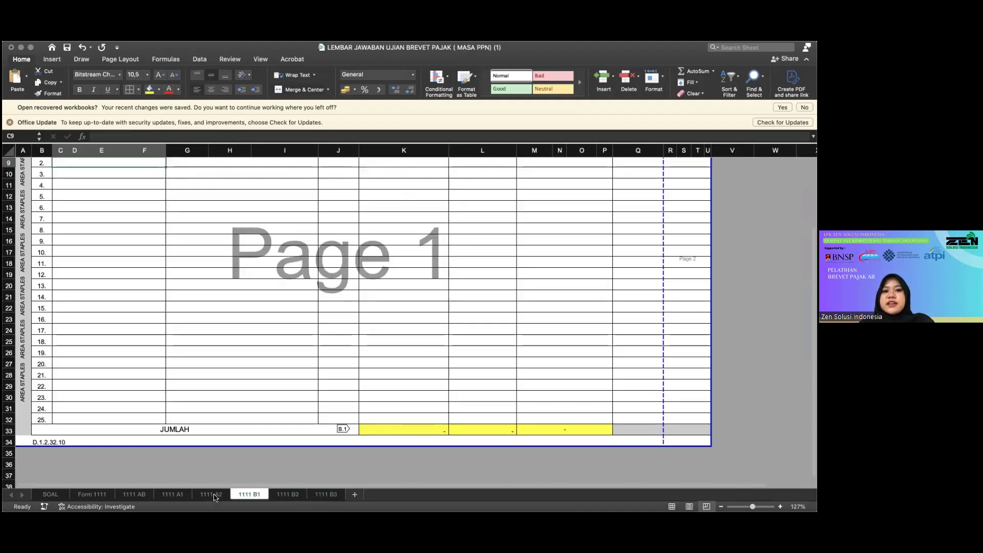
scroll(217, 390, "up", 3)
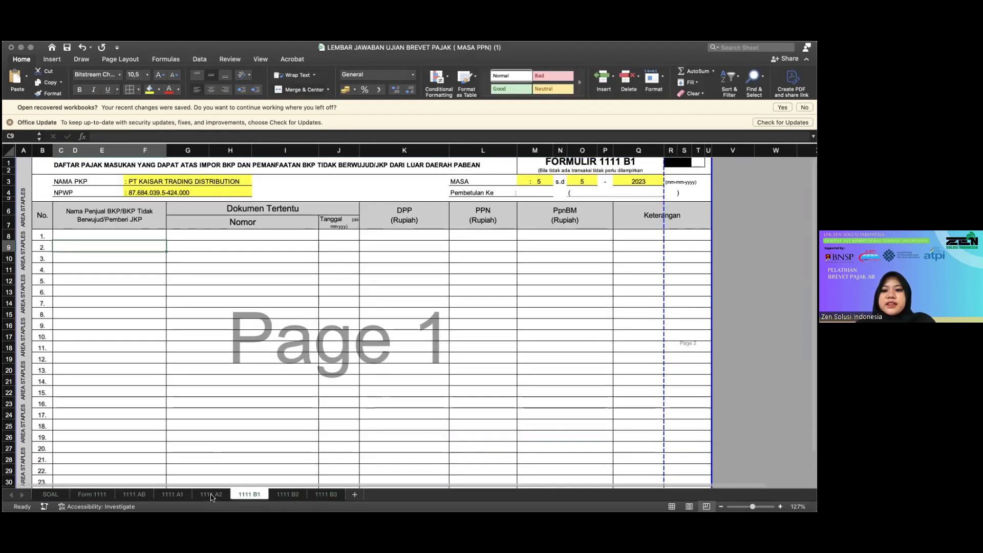
left_click(212, 495)
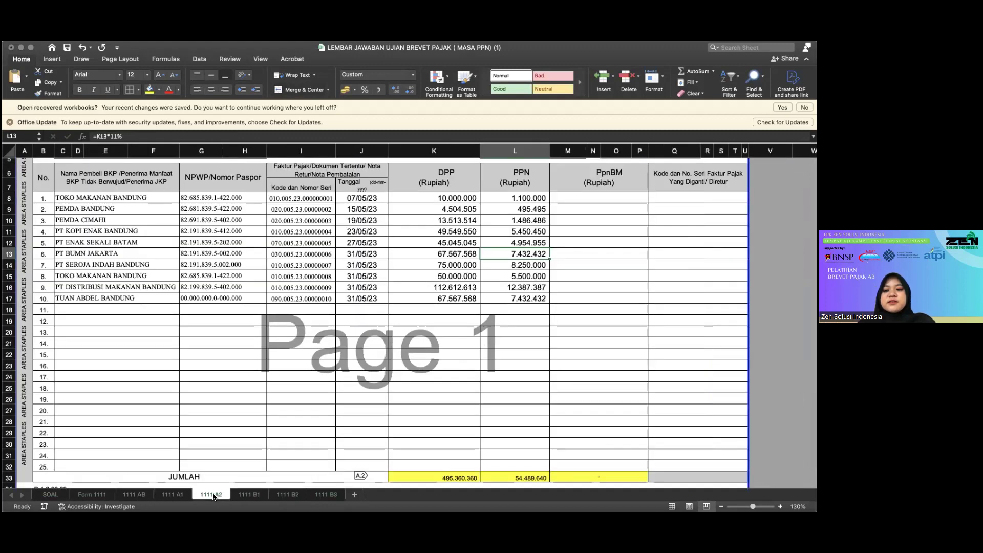
left_click(174, 494)
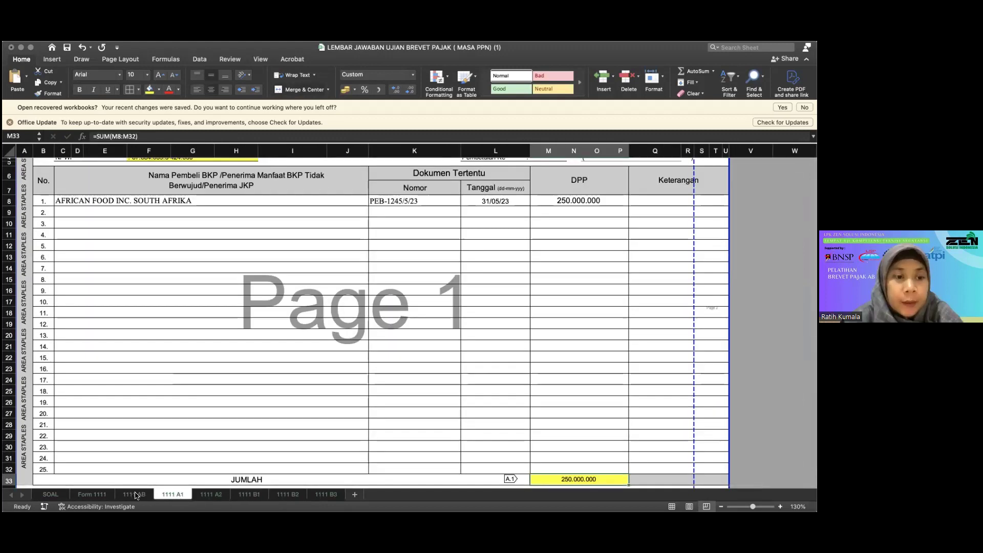
left_click(135, 494)
left_click(92, 495)
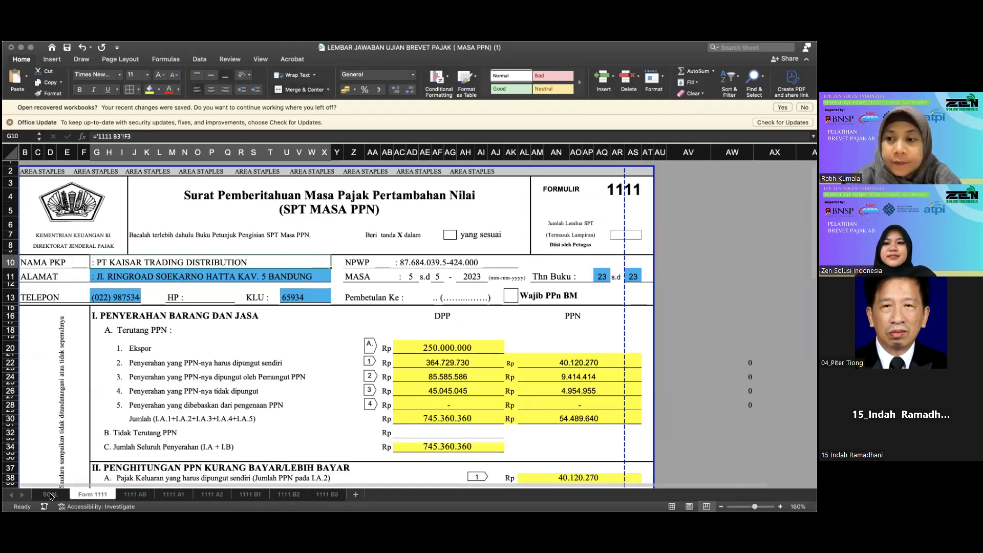
Step: Review the transaction list on the SOAL sheet alongside Form 1111 and the 1111 AB recapitulation
left_click(50, 494)
scroll(236, 364, "up", 1)
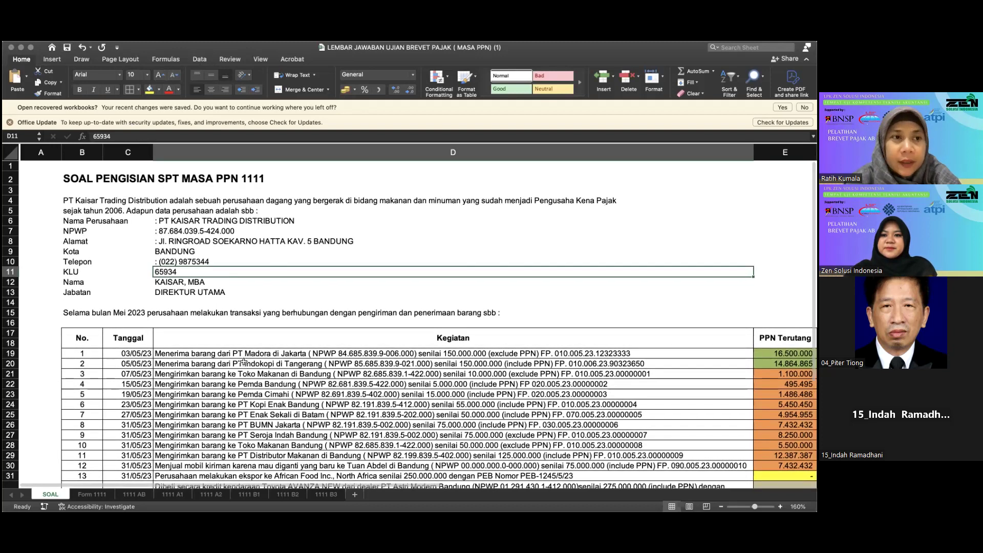
scroll(161, 446, "down", 1)
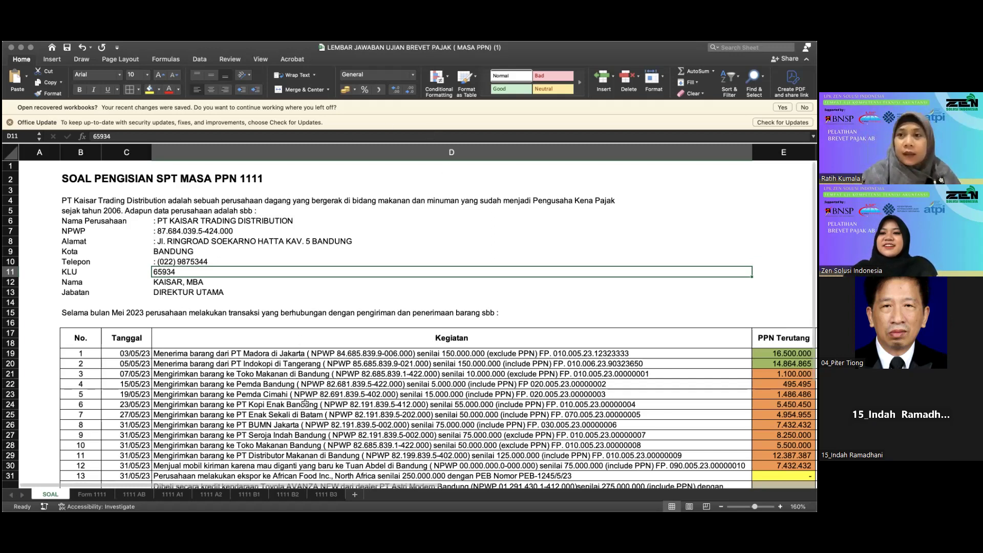
left_click(93, 494)
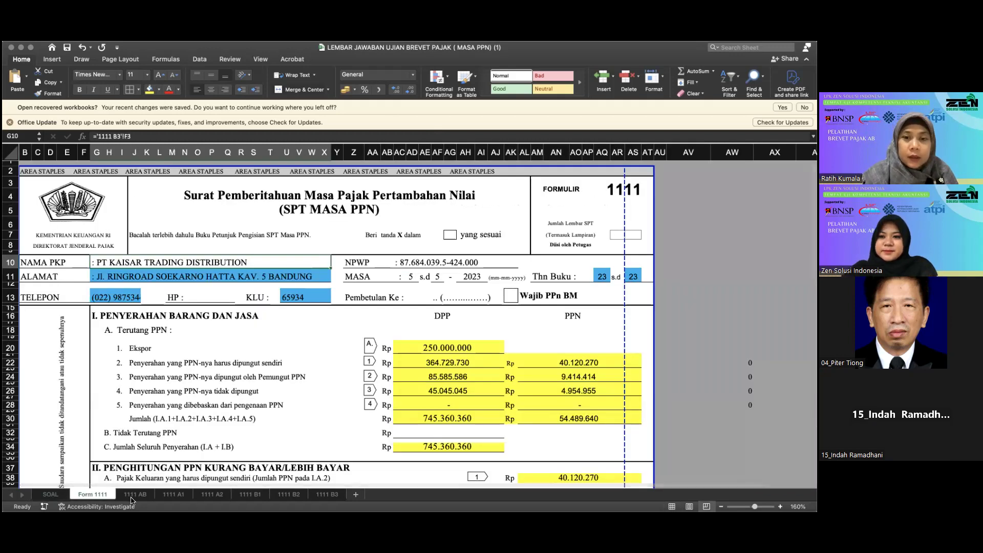
left_click(133, 494)
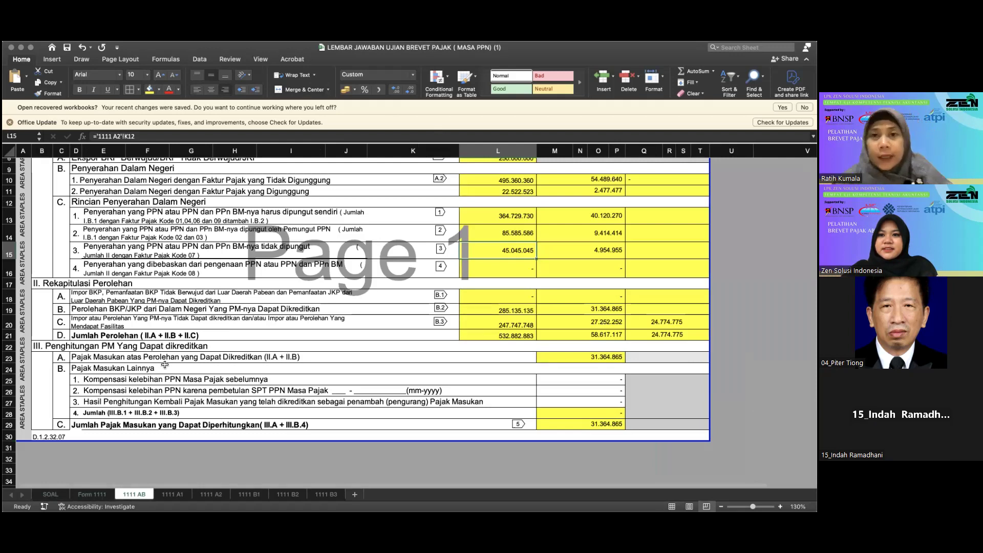
scroll(323, 310, "up", 5)
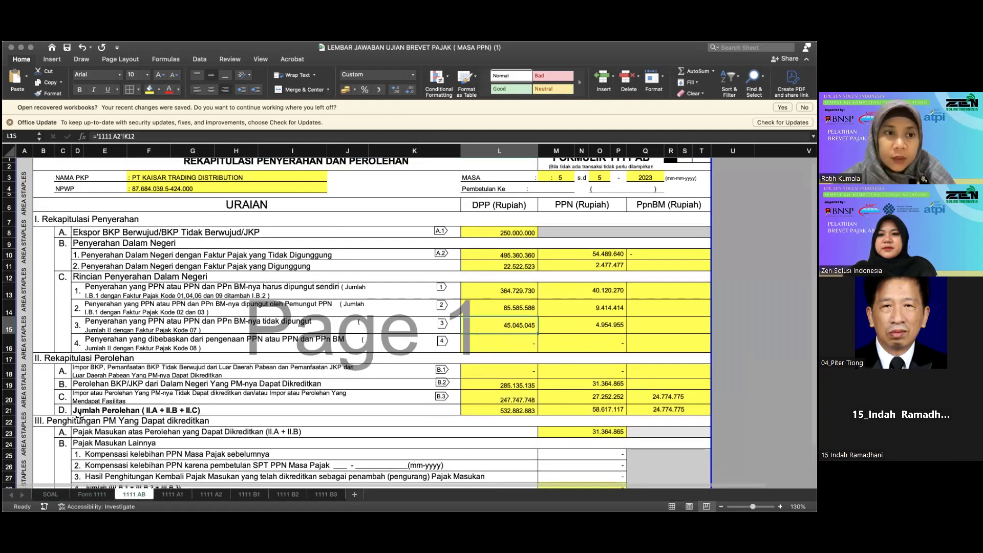
left_click(51, 495)
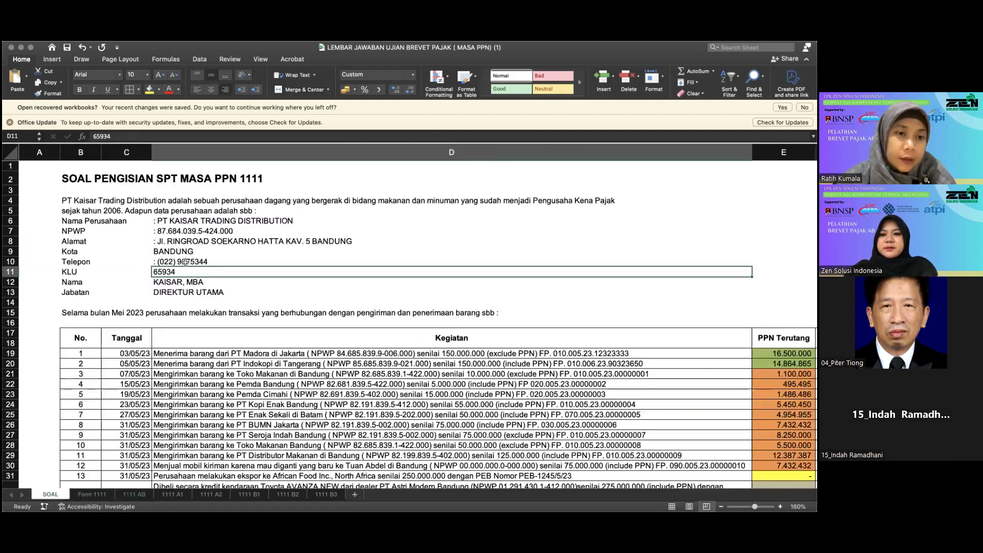
scroll(259, 406, "down", 2)
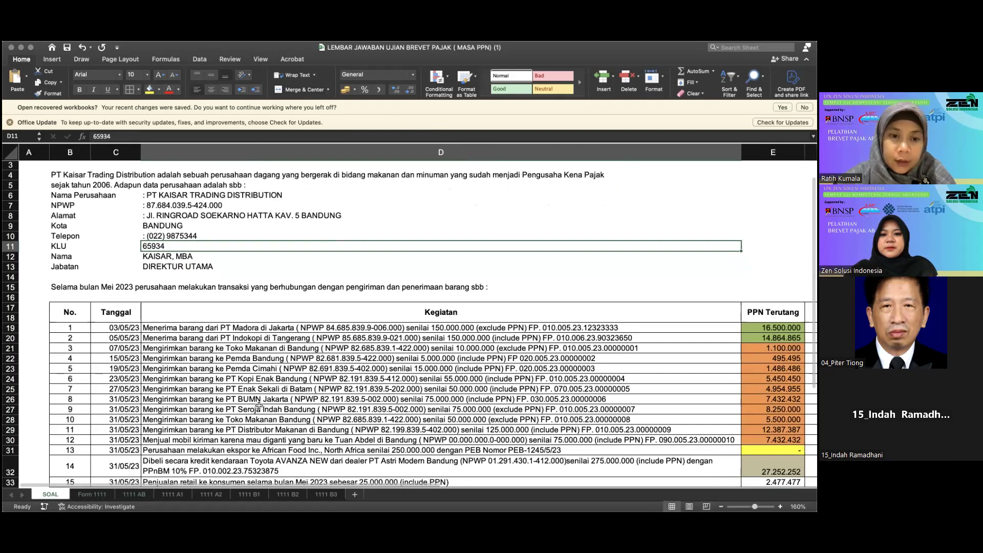
scroll(259, 406, "left", 1)
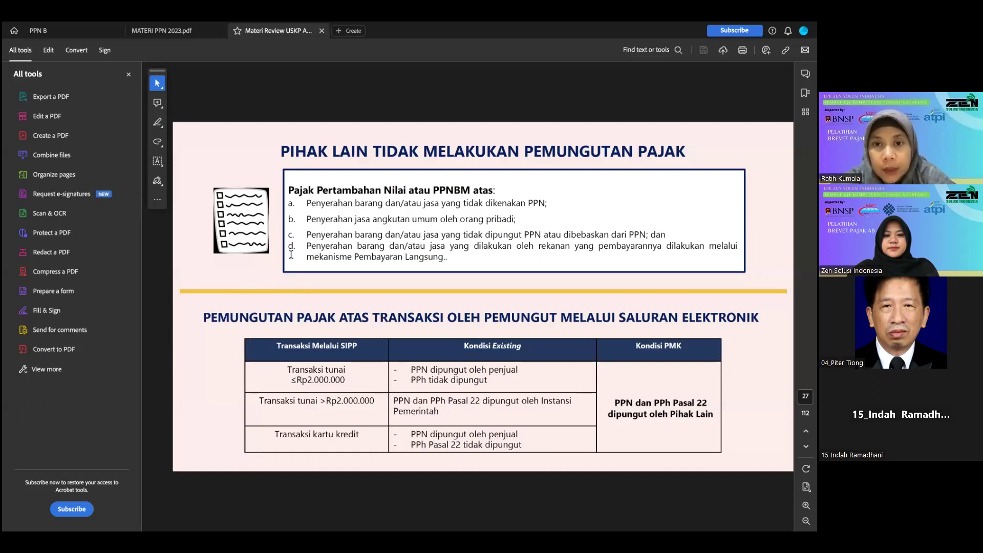
Step: Review pages 26 and 27 of the PDF on tax collection by other parties, covering objects, rates, deadlines and exemptions
scroll(291, 254, "down", 1)
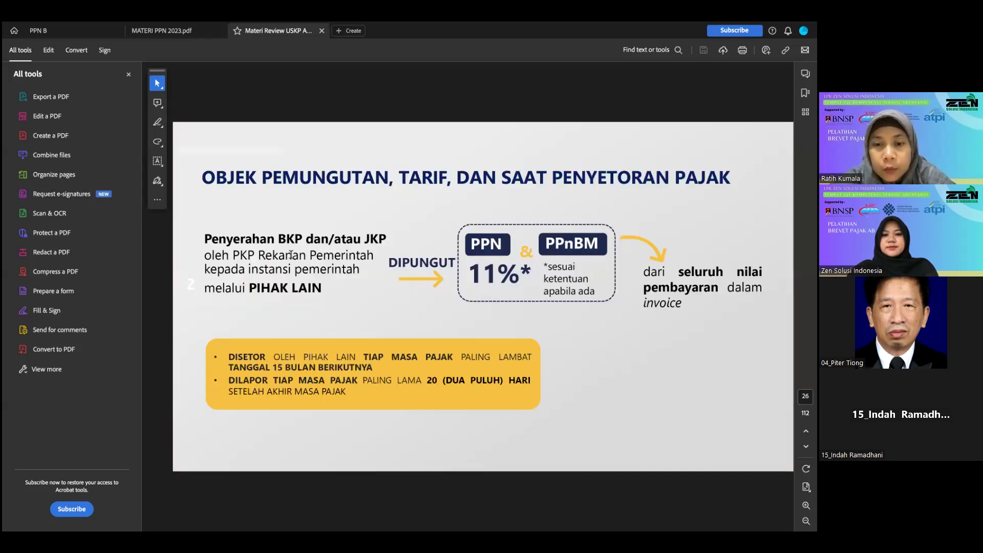
scroll(291, 255, "up", 1)
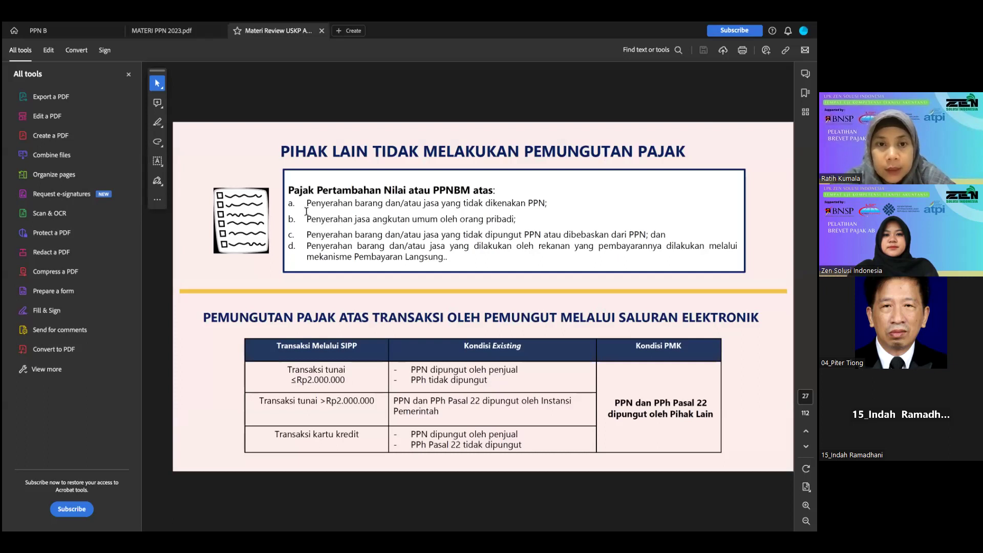